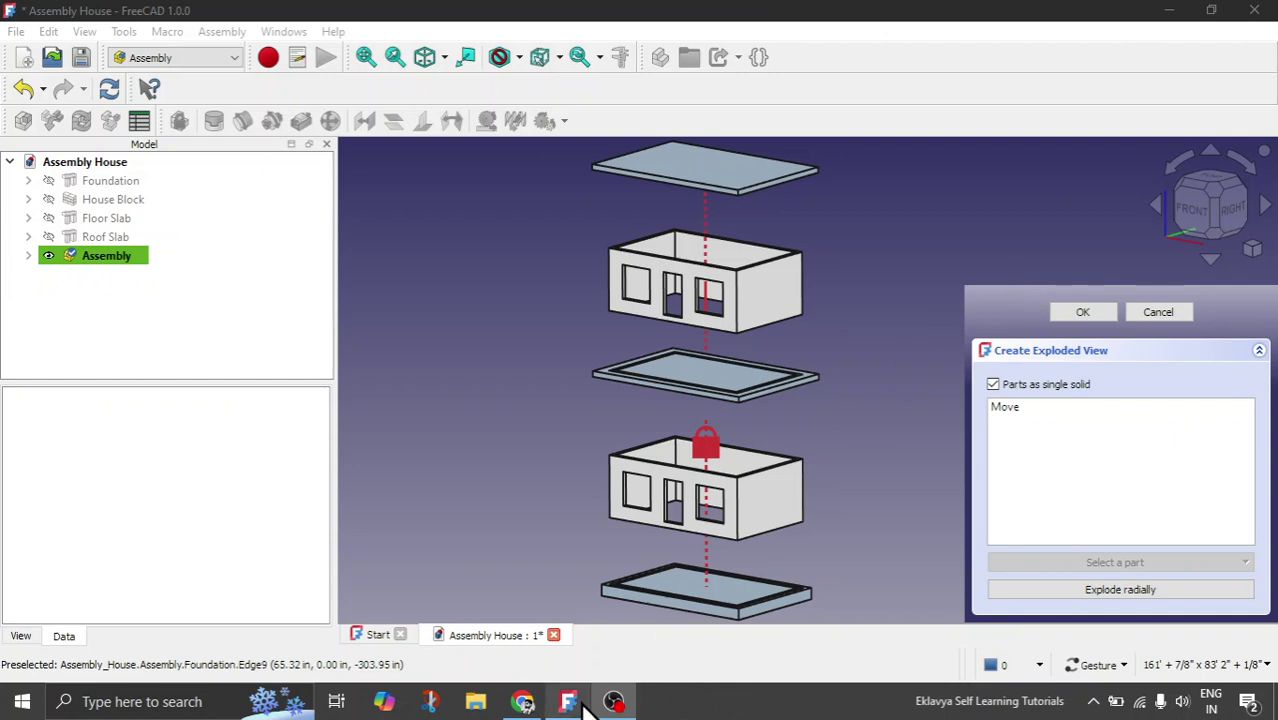
# Examine the exploded view of the two-storey house assembly from several angles, from the foundation up to the roof slab
pyautogui.click(567, 701)
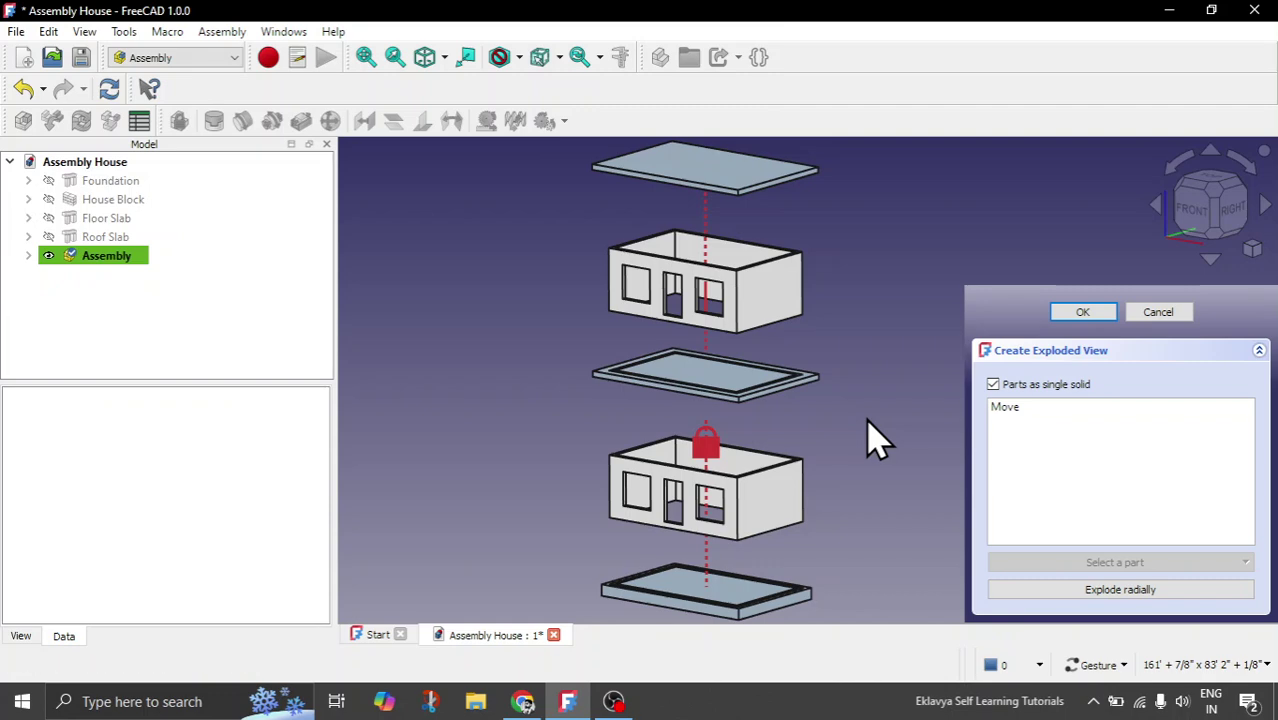
pyautogui.moveTo(850, 405)
pyautogui.mouseDown()
pyautogui.moveTo(844, 420)
pyautogui.moveTo(847, 345)
pyautogui.moveTo(842, 385)
pyautogui.mouseUp()
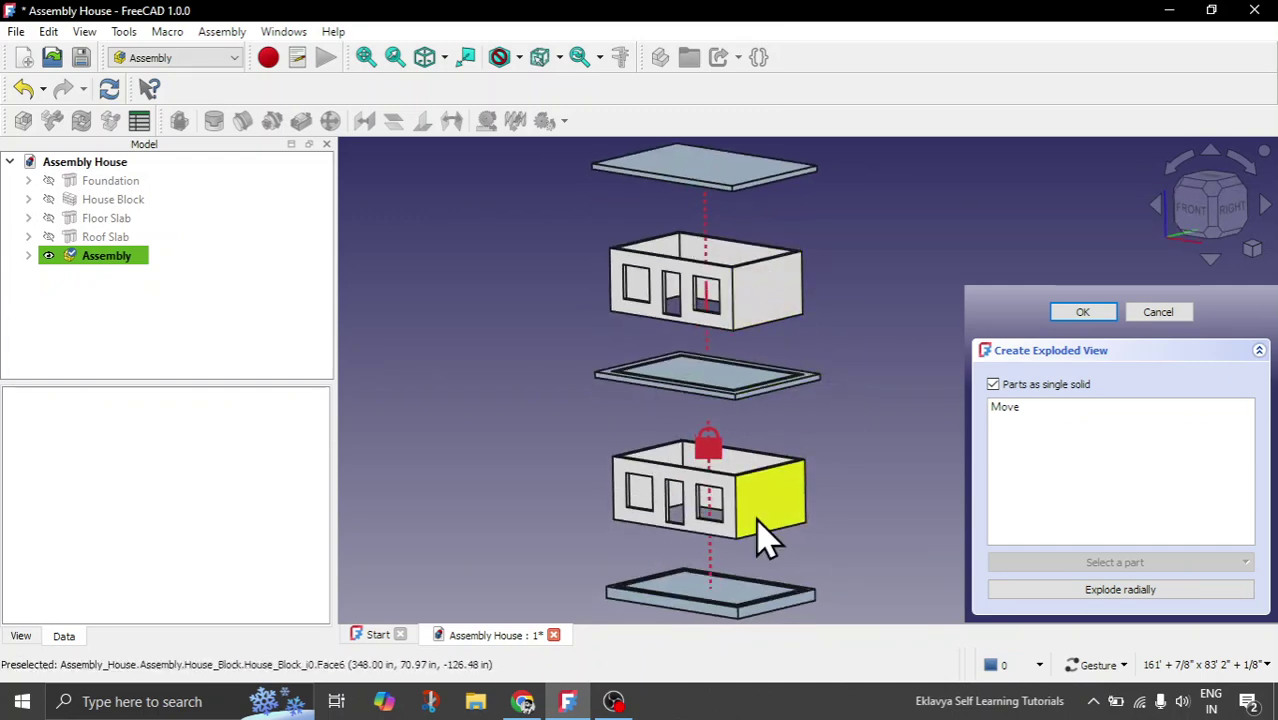
pyautogui.moveTo(765, 314); pyautogui.dragTo(819, 508)
pyautogui.scroll(5, 679, 520)
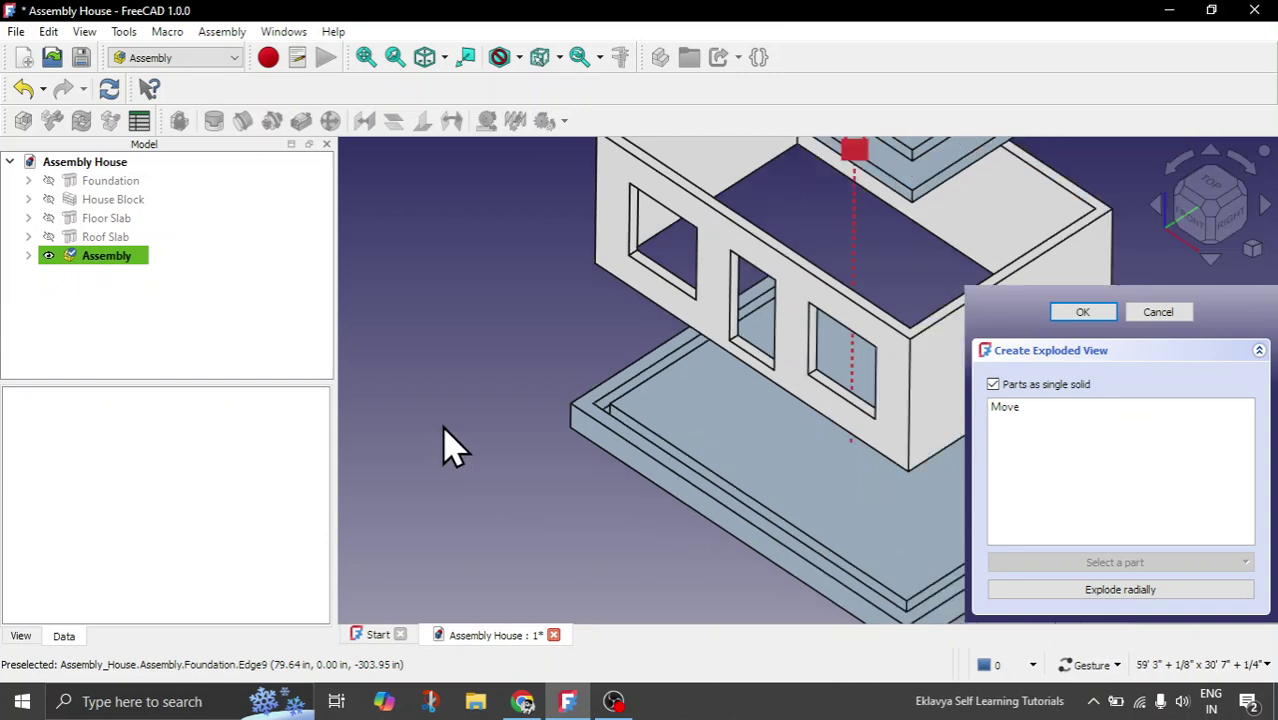
pyautogui.scroll(-2, 570, 480)
pyautogui.scroll(-2, 635, 480)
pyautogui.moveTo(655, 515)
pyautogui.mouseDown()
pyautogui.moveTo(662, 436)
pyautogui.moveTo(645, 528)
pyautogui.mouseUp()
pyautogui.moveTo(907, 328); pyautogui.dragTo(870, 314)
pyautogui.scroll(3, 799, 337)
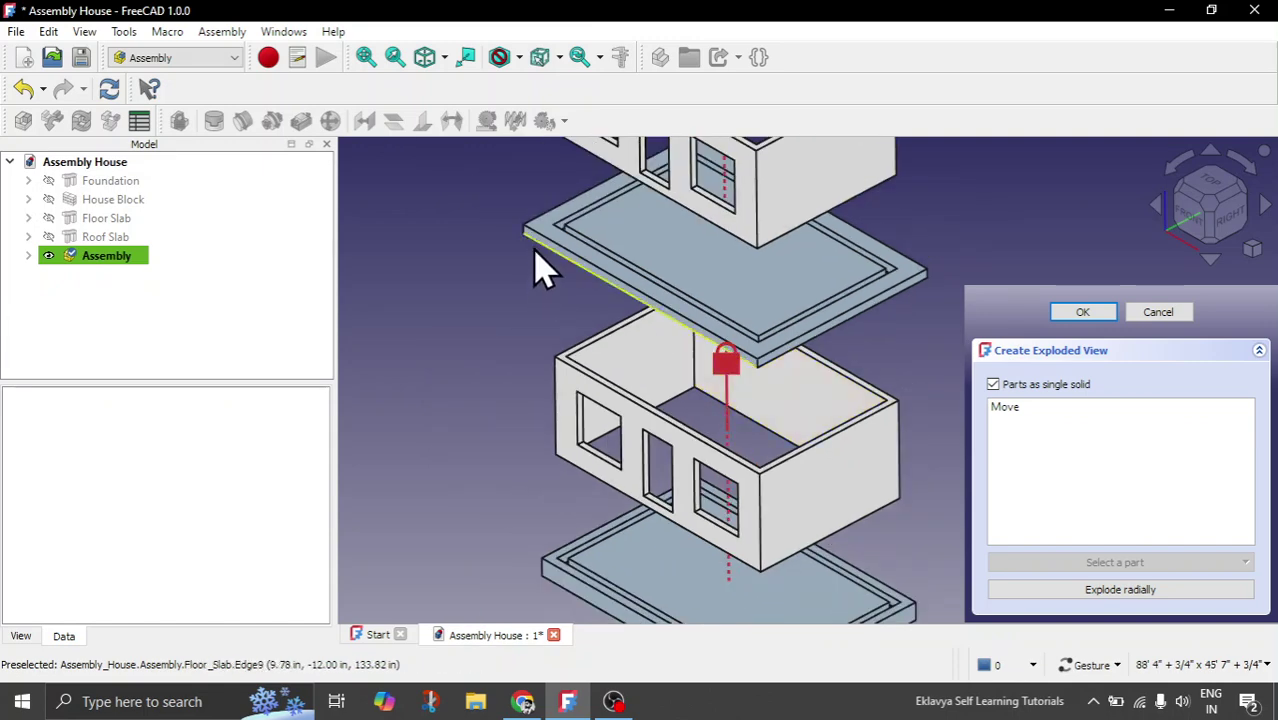
pyautogui.moveTo(540, 268); pyautogui.dragTo(539, 277)
pyautogui.scroll(-2, 562, 385)
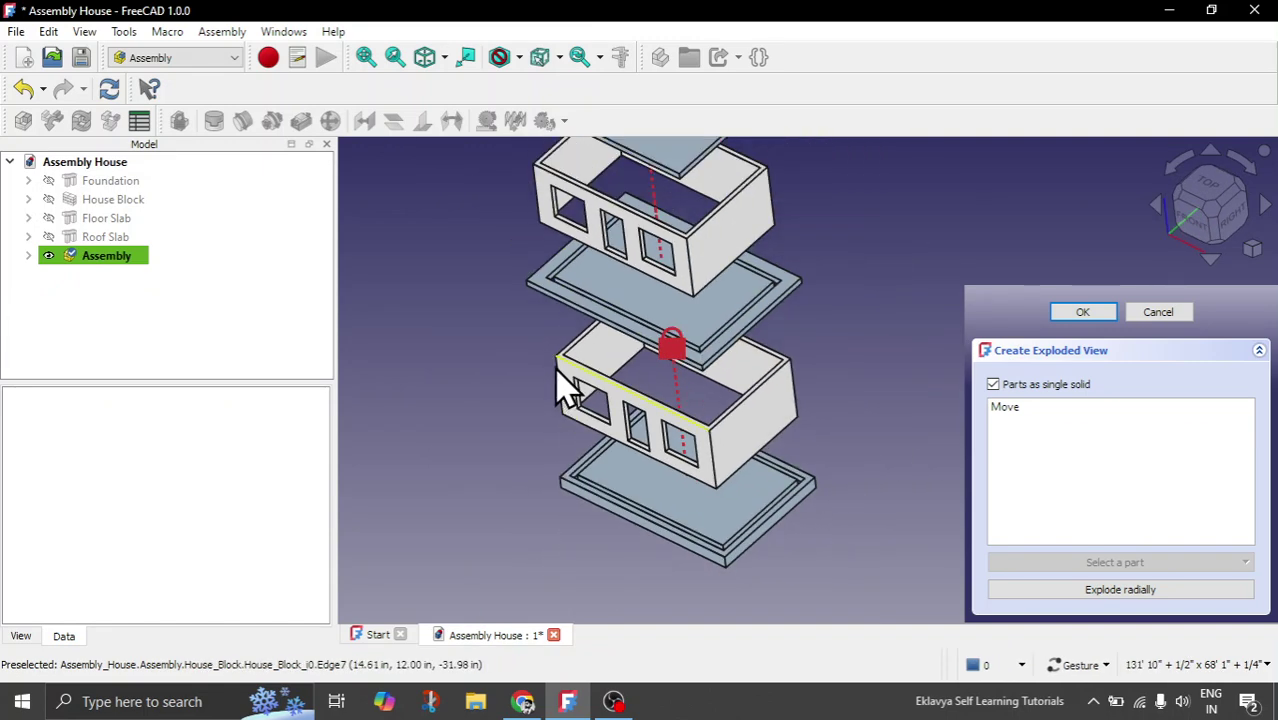
pyautogui.moveTo(628, 434); pyautogui.dragTo(593, 240)
pyautogui.scroll(-1, 735, 245)
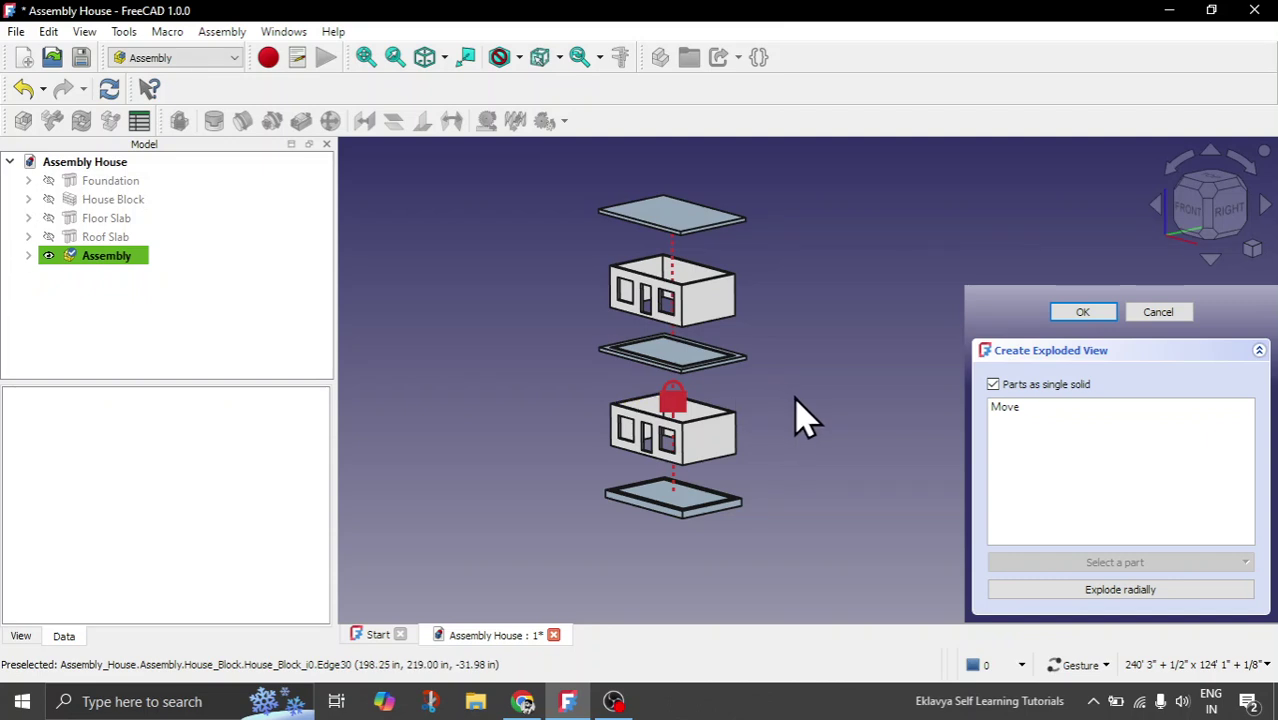
pyautogui.moveTo(795, 400); pyautogui.dragTo(820, 405)
pyautogui.scroll(3, 630, 370)
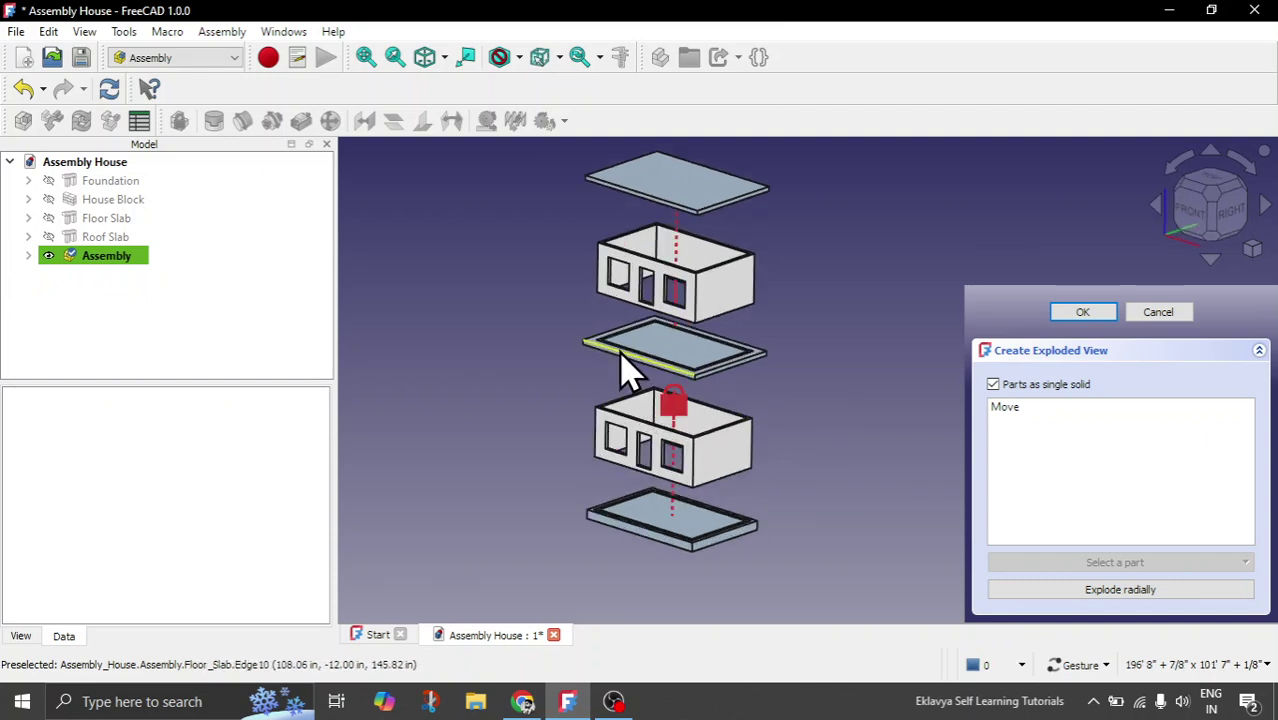
pyautogui.scroll(-1, 620, 370)
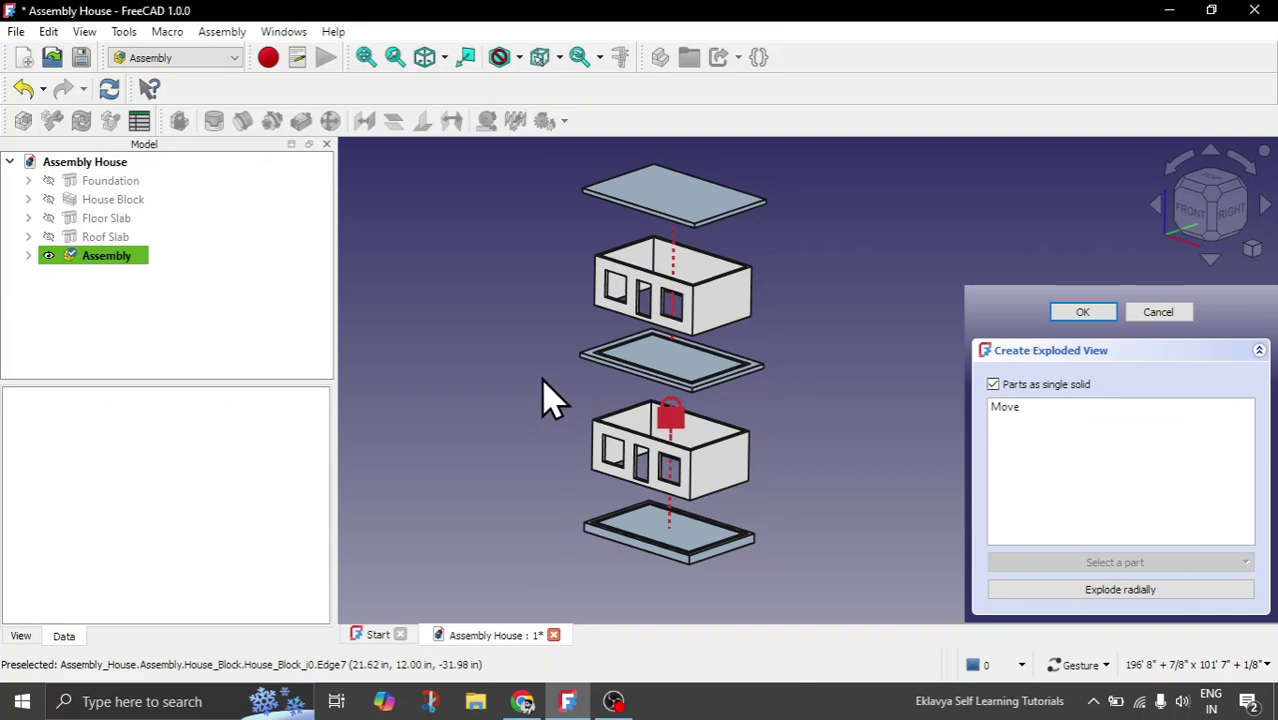
# Cancel the exploded view, close the document without saving and reopen Assembly House.FCStd
pyautogui.click(1140, 315)
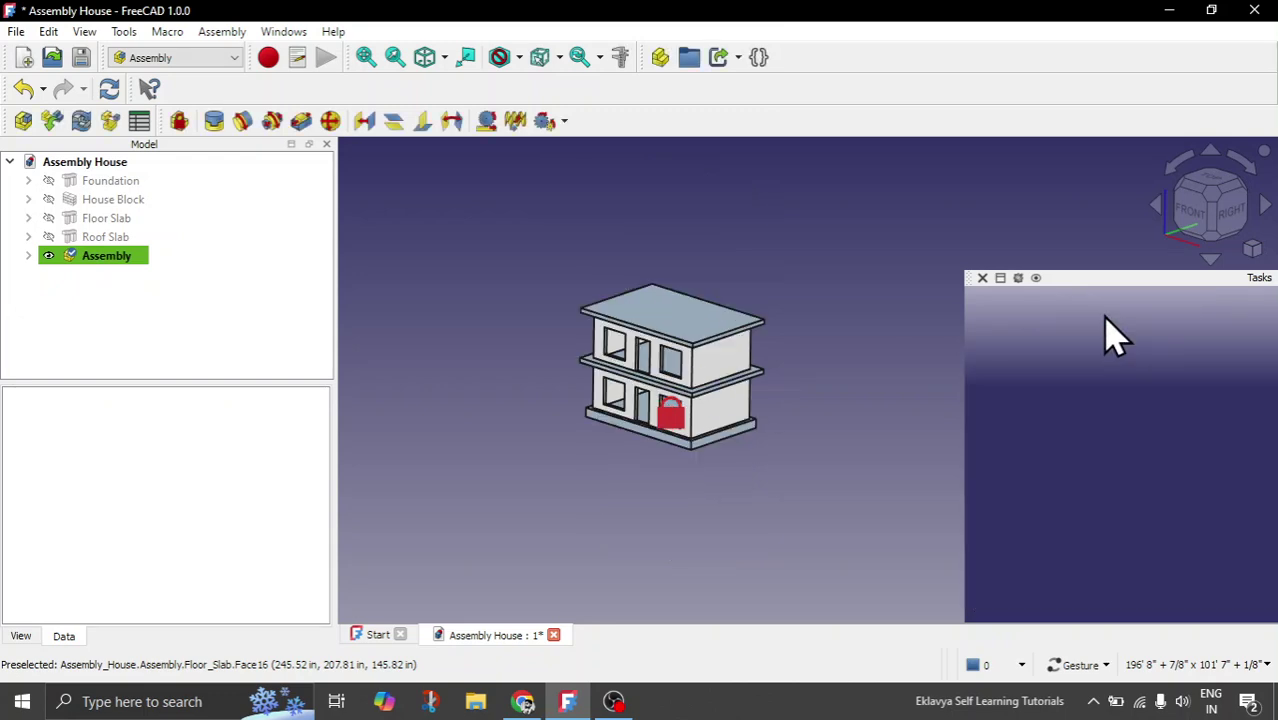
pyautogui.click(553, 635)
pyautogui.click(752, 390)
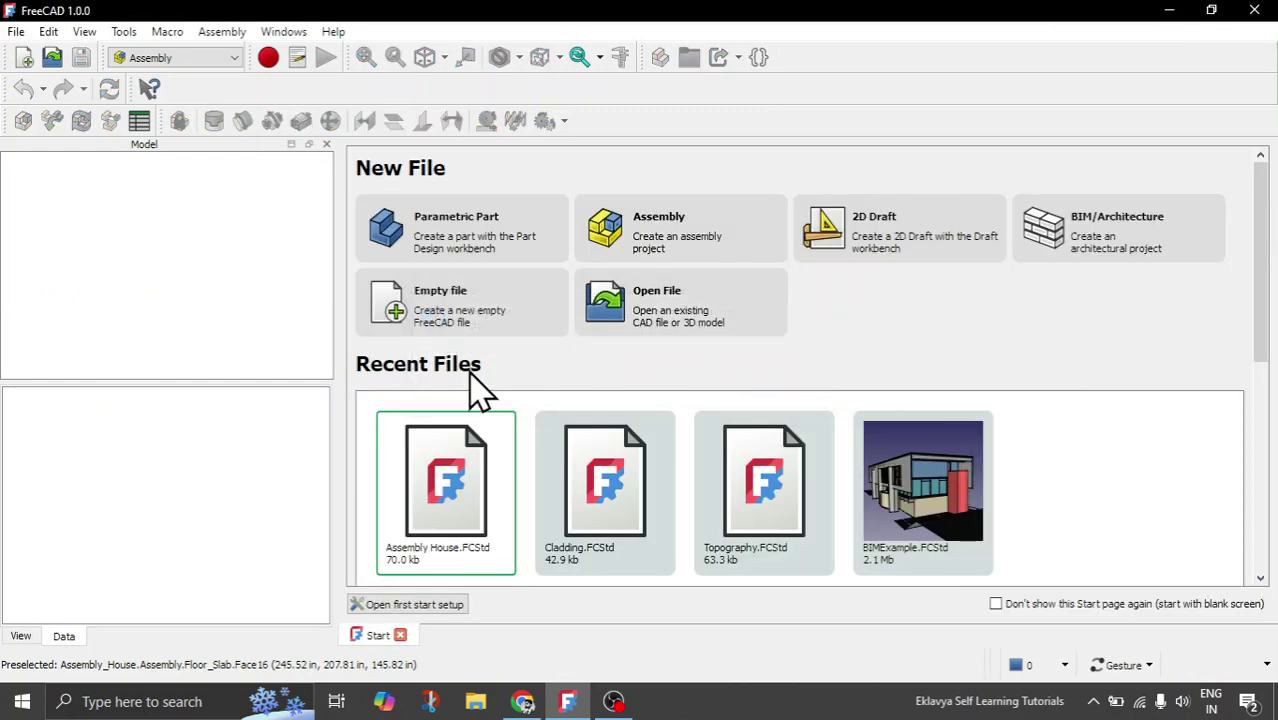
pyautogui.click(450, 490)
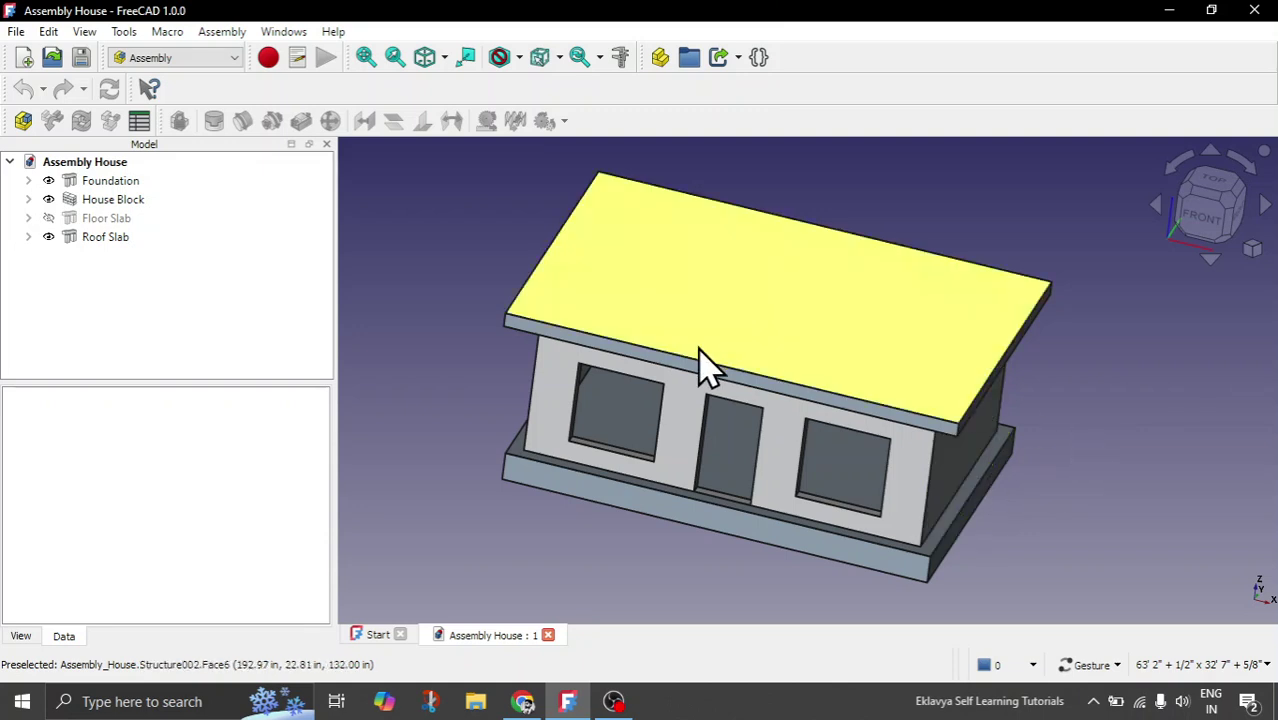
# Hide the Roof Slab and show the Floor Slab in its place on top of the walls
pyautogui.scroll(-3, 708, 365)
pyautogui.moveTo(770, 523); pyautogui.dragTo(866, 487)
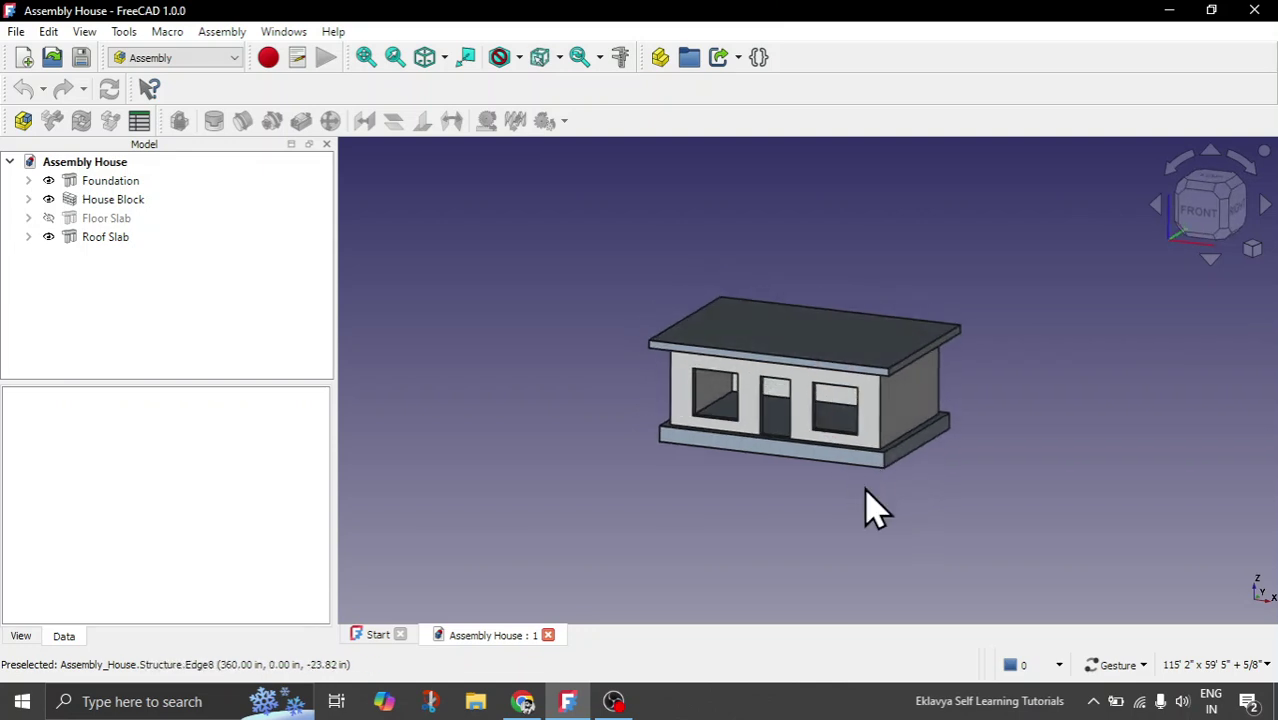
pyautogui.scroll(2, 853, 456)
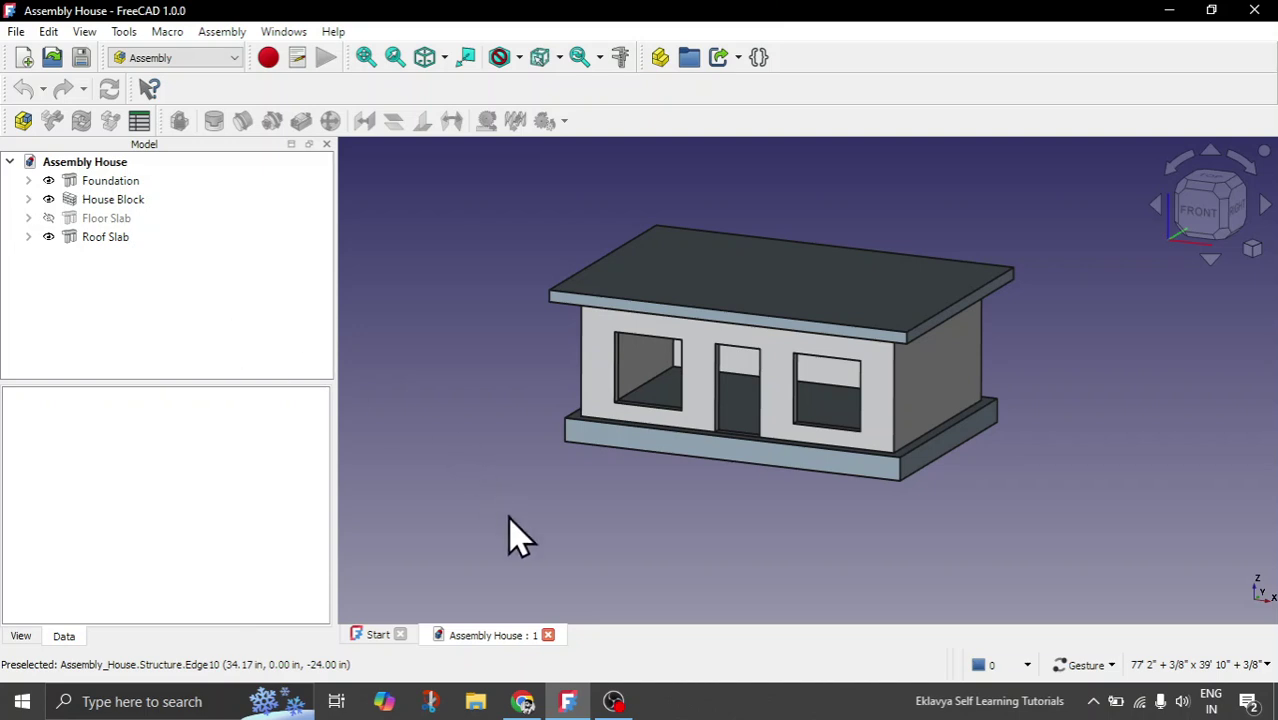
pyautogui.click(100, 240)
pyautogui.press('space')
pyautogui.click(102, 220)
pyautogui.press('space')
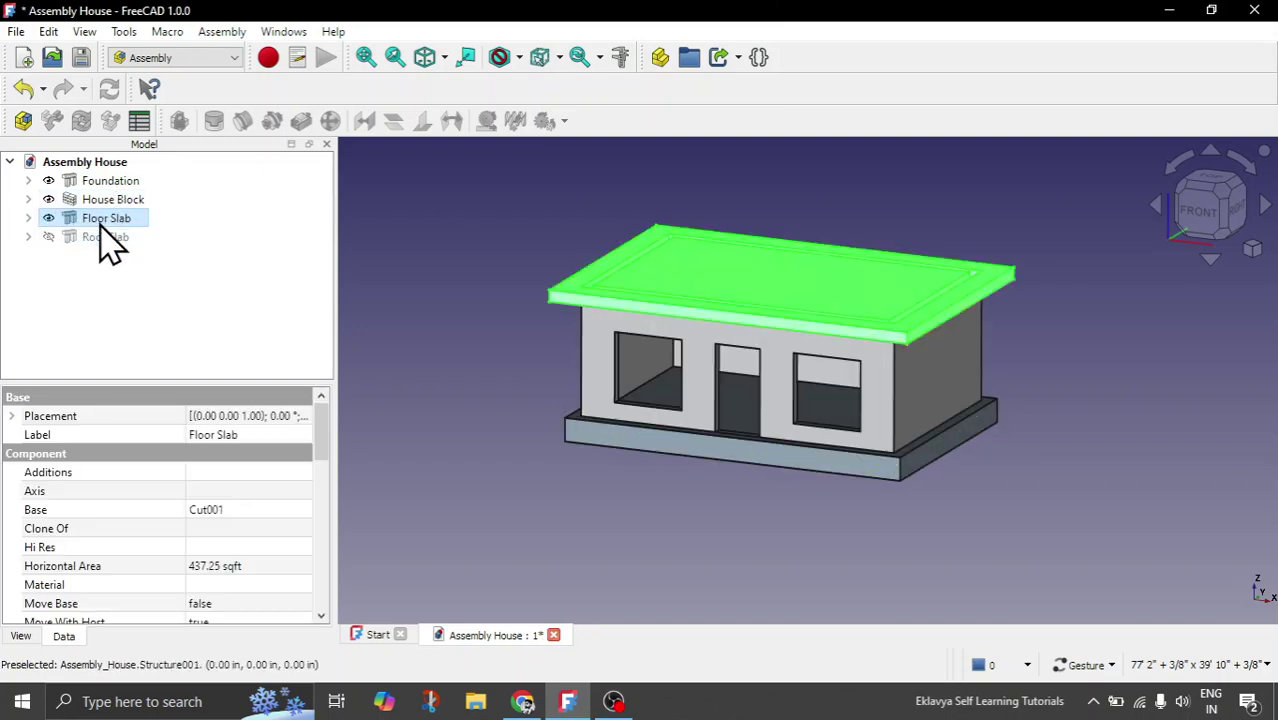
pyautogui.moveTo(645, 520); pyautogui.dragTo(722, 497)
pyautogui.click(757, 548)
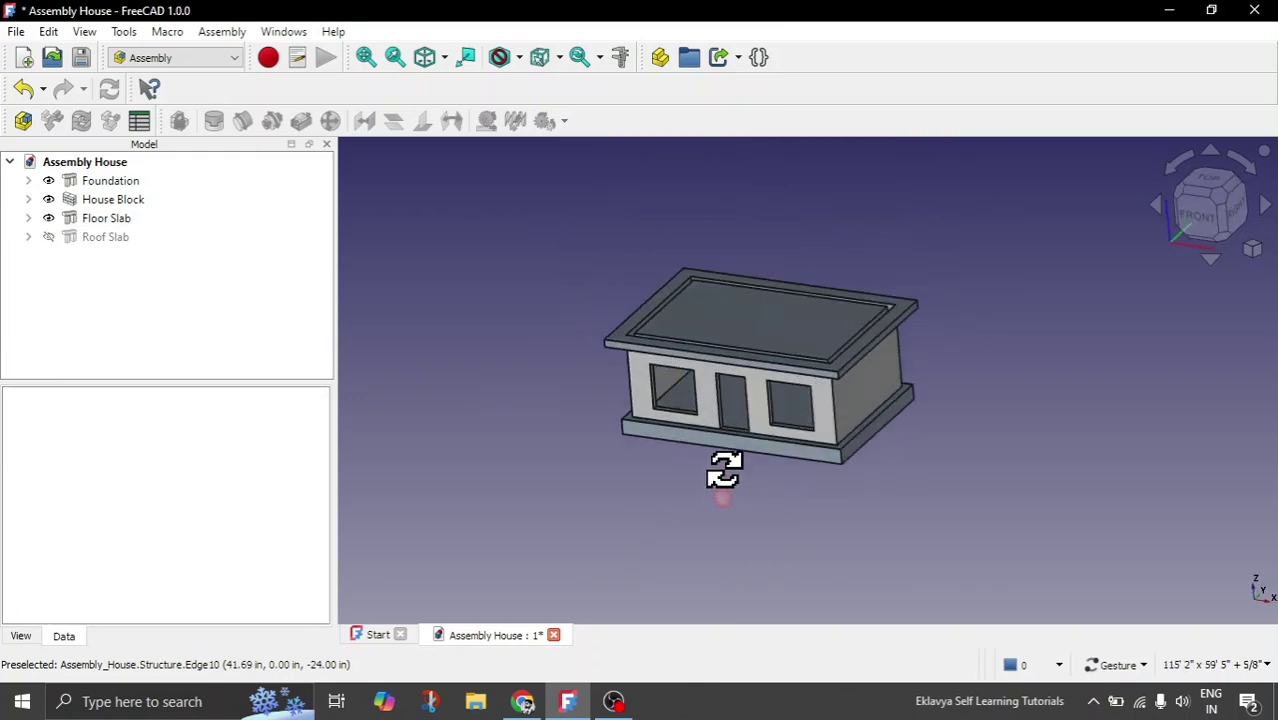
# Show the Roof Slab again and hide the Floor Slab
pyautogui.click(116, 244)
pyautogui.press('space')
pyautogui.click(118, 221)
pyautogui.press('space')
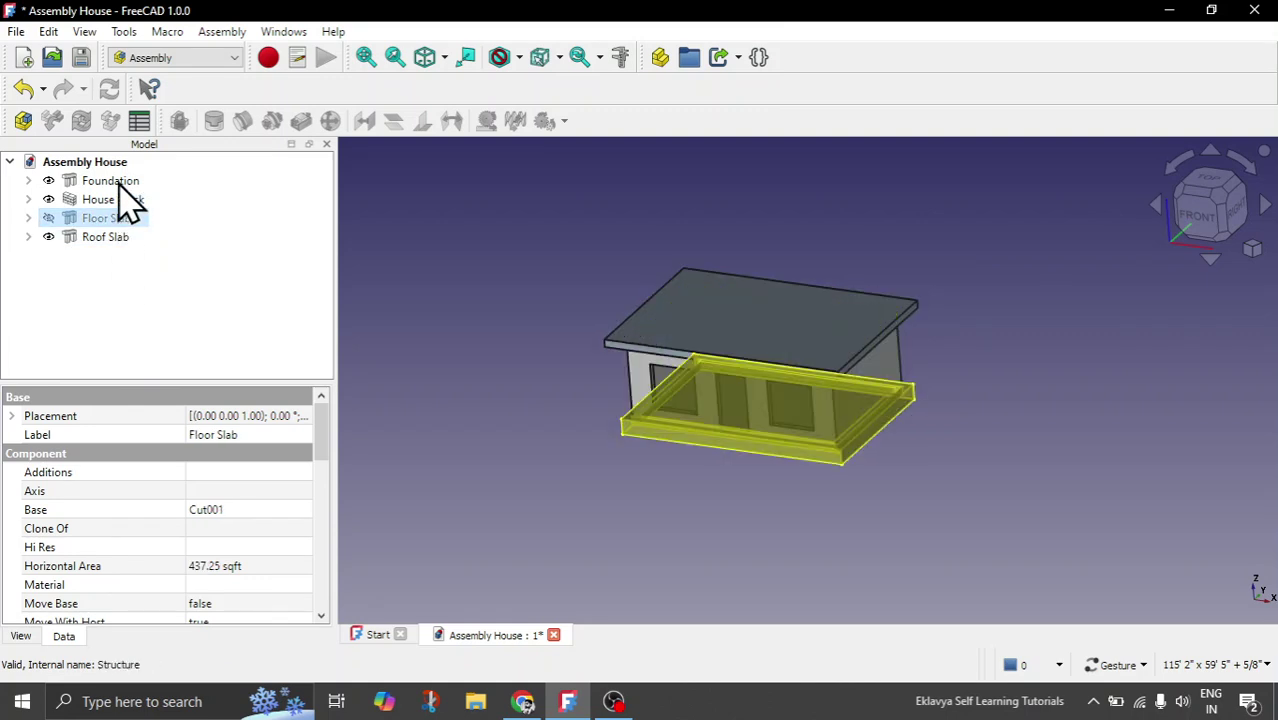
pyautogui.click(669, 527)
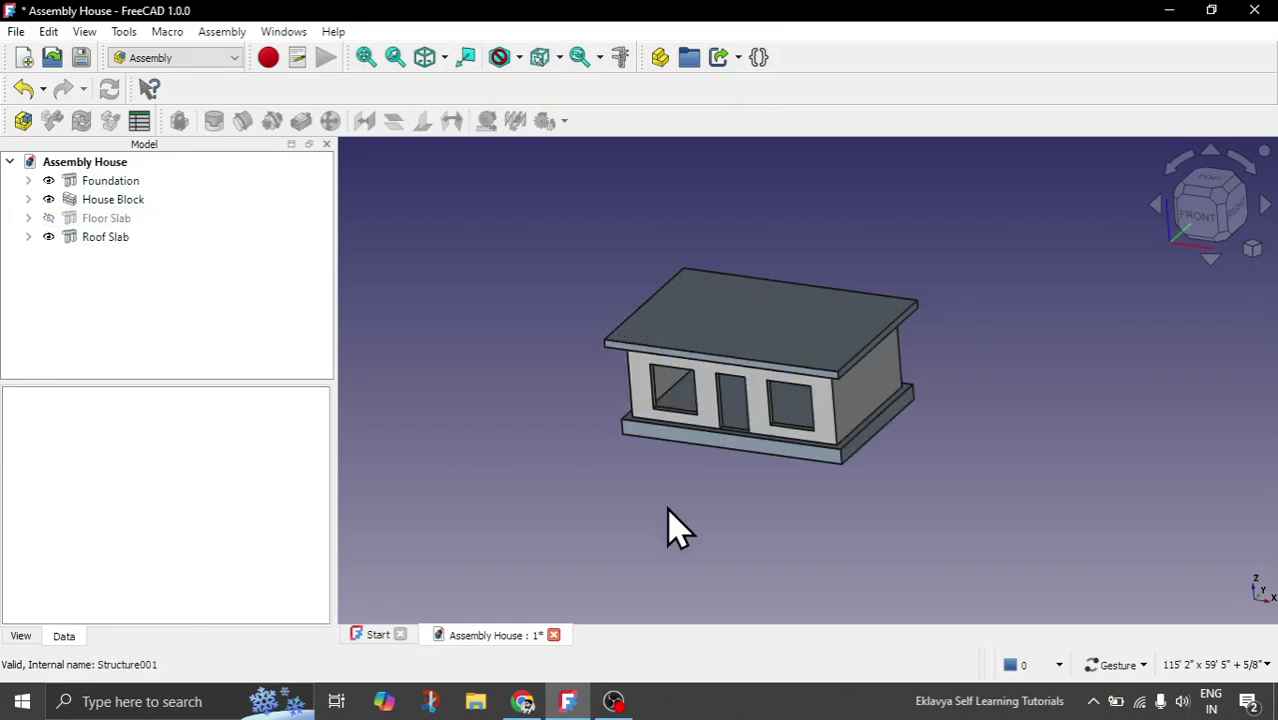
# Inspect the single-storey house, then switch visibility from the Roof Slab to the Floor Slab
pyautogui.moveTo(673, 513); pyautogui.dragTo(704, 491)
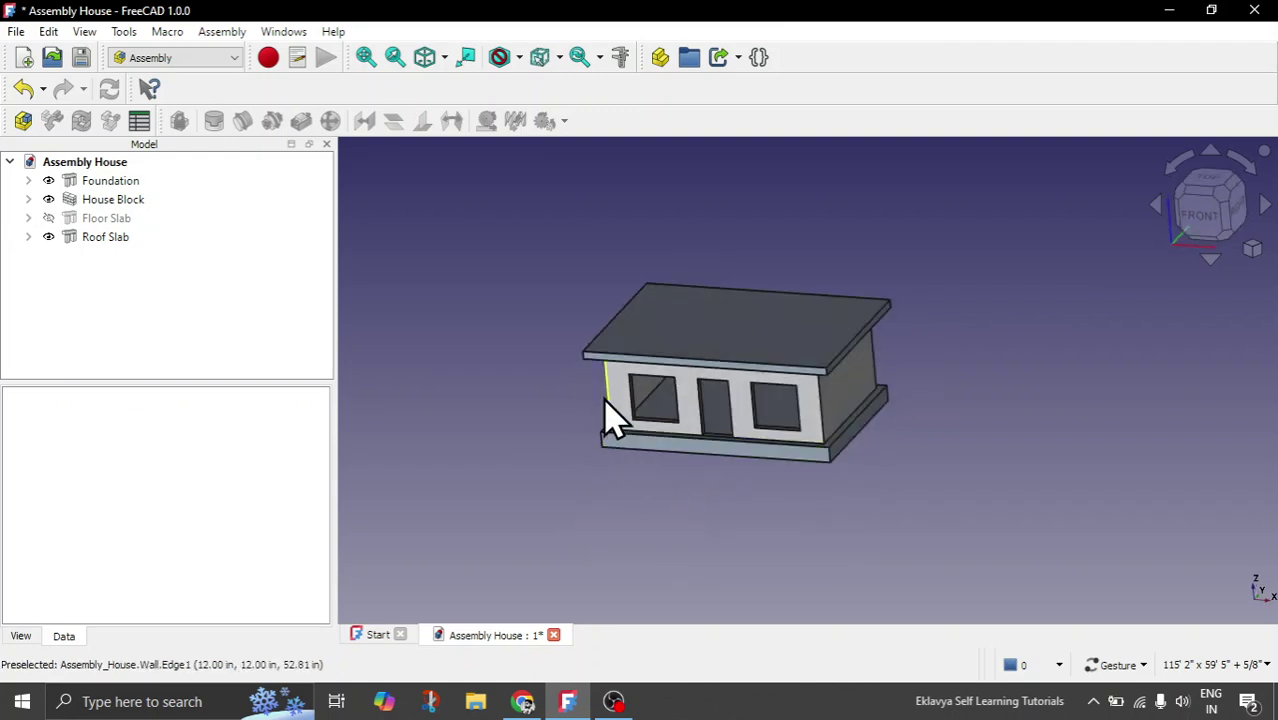
pyautogui.scroll(3, 602, 388)
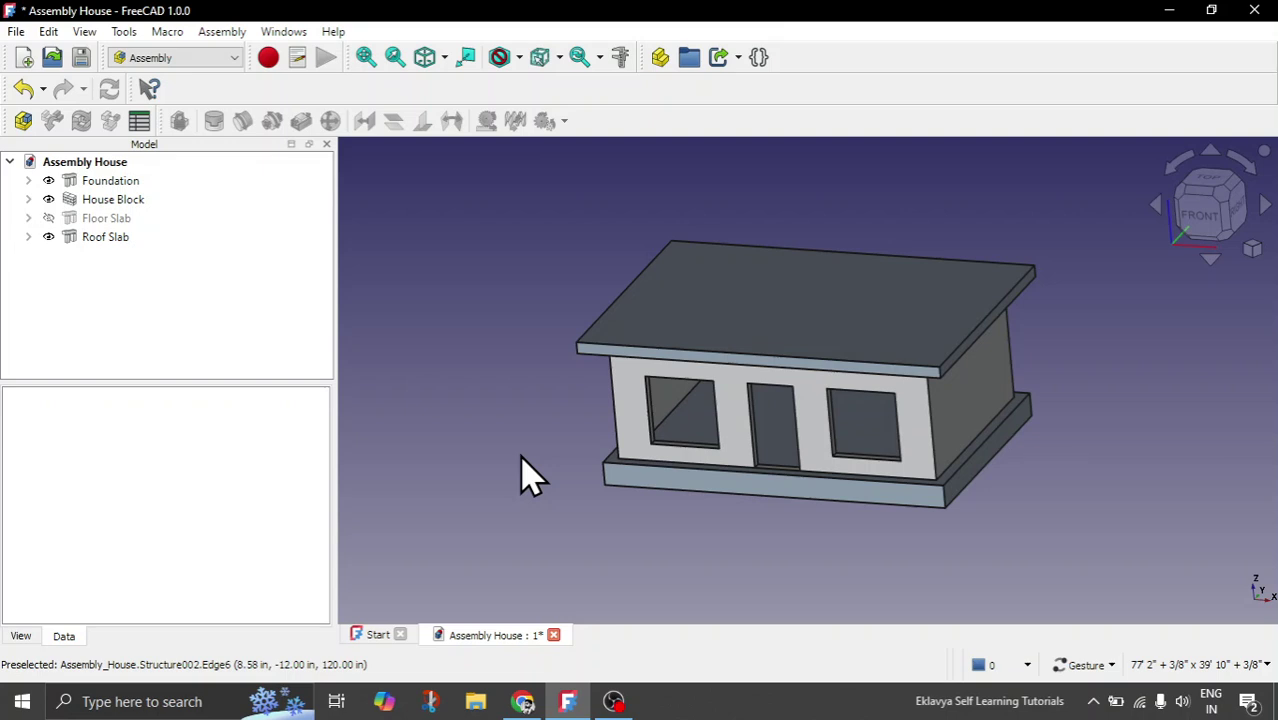
pyautogui.scroll(-1, 527, 475)
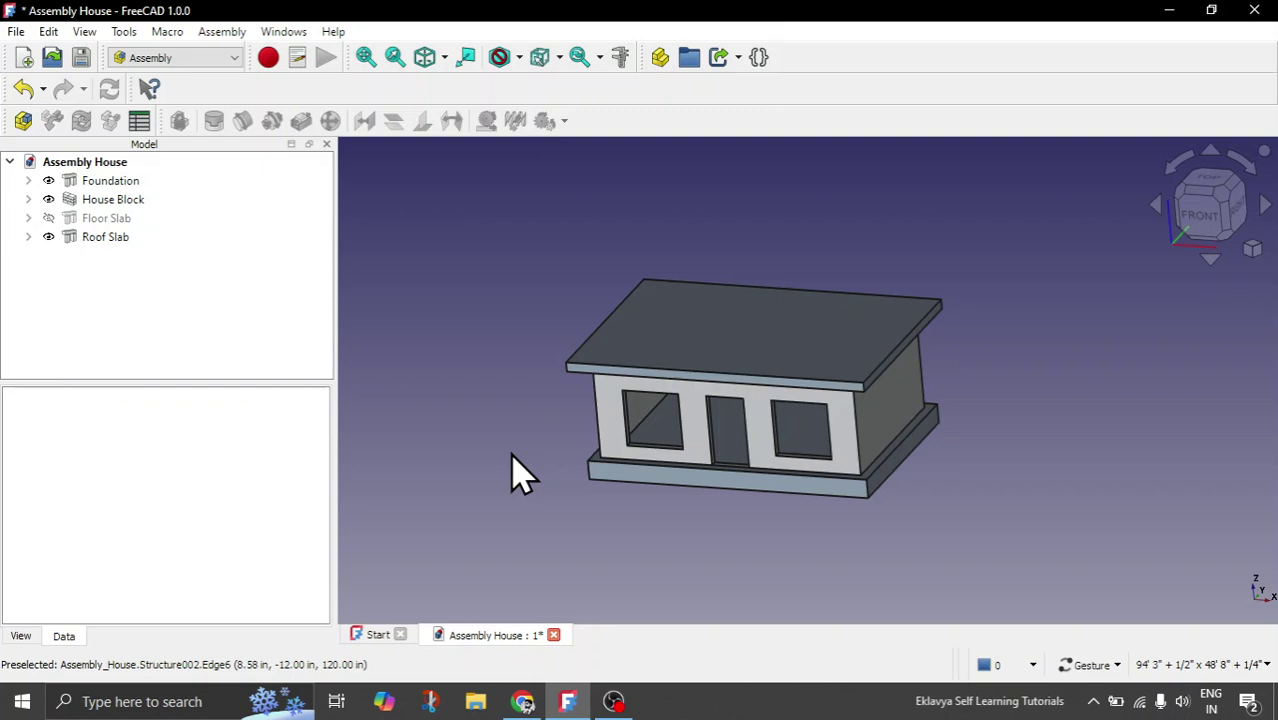
pyautogui.scroll(-1, 563, 524)
pyautogui.moveTo(650, 551); pyautogui.dragTo(639, 516)
pyautogui.scroll(3, 653, 485)
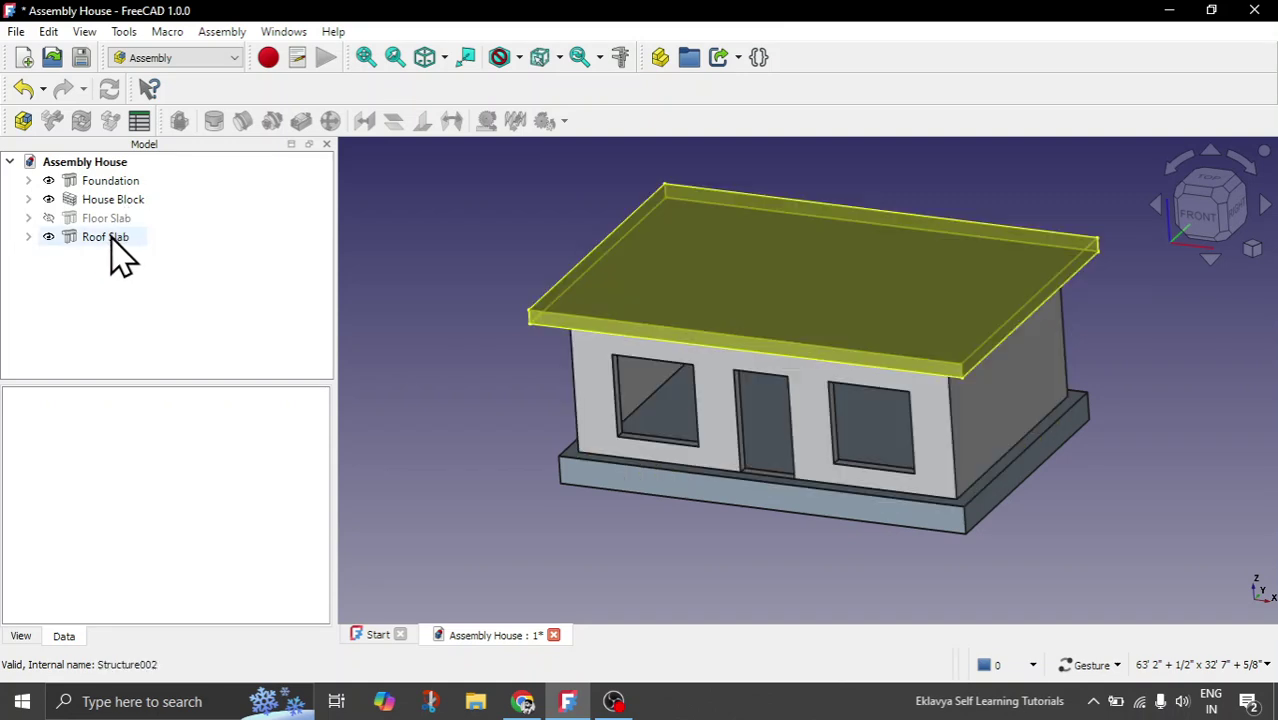
pyautogui.click(113, 236)
pyautogui.press('space')
pyautogui.click(108, 218)
pyautogui.press('space')
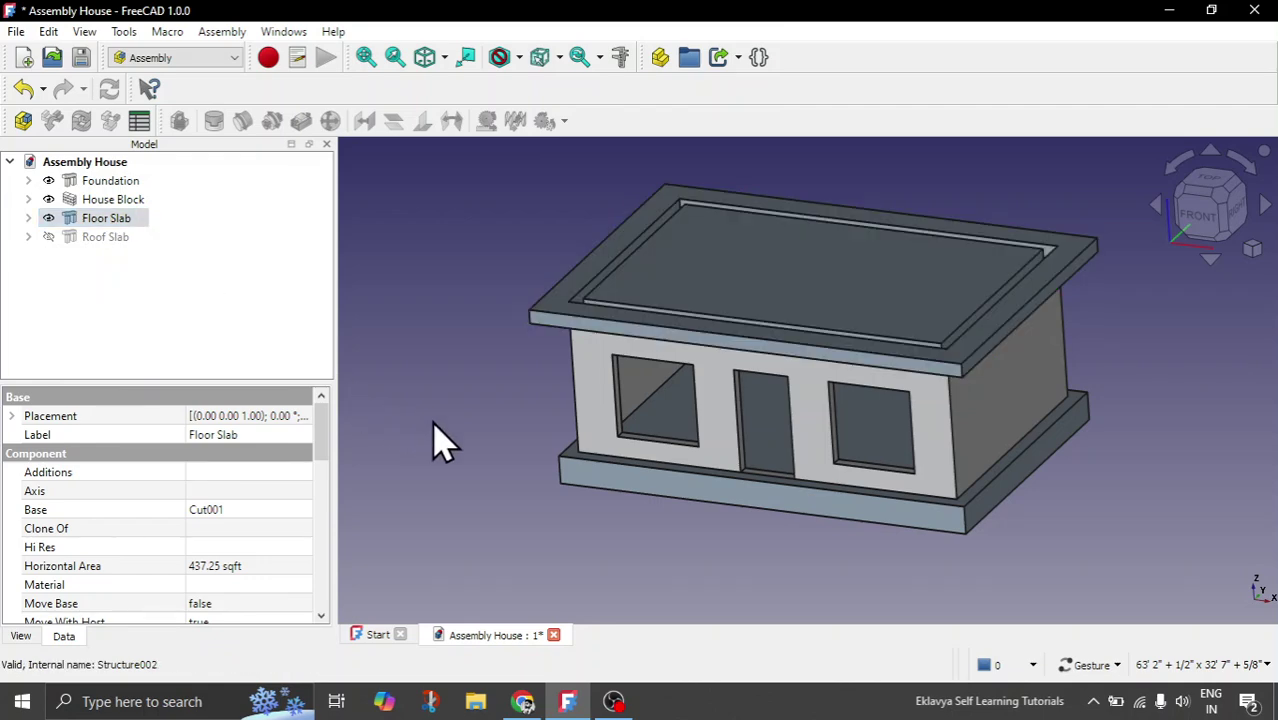
pyautogui.click(437, 438)
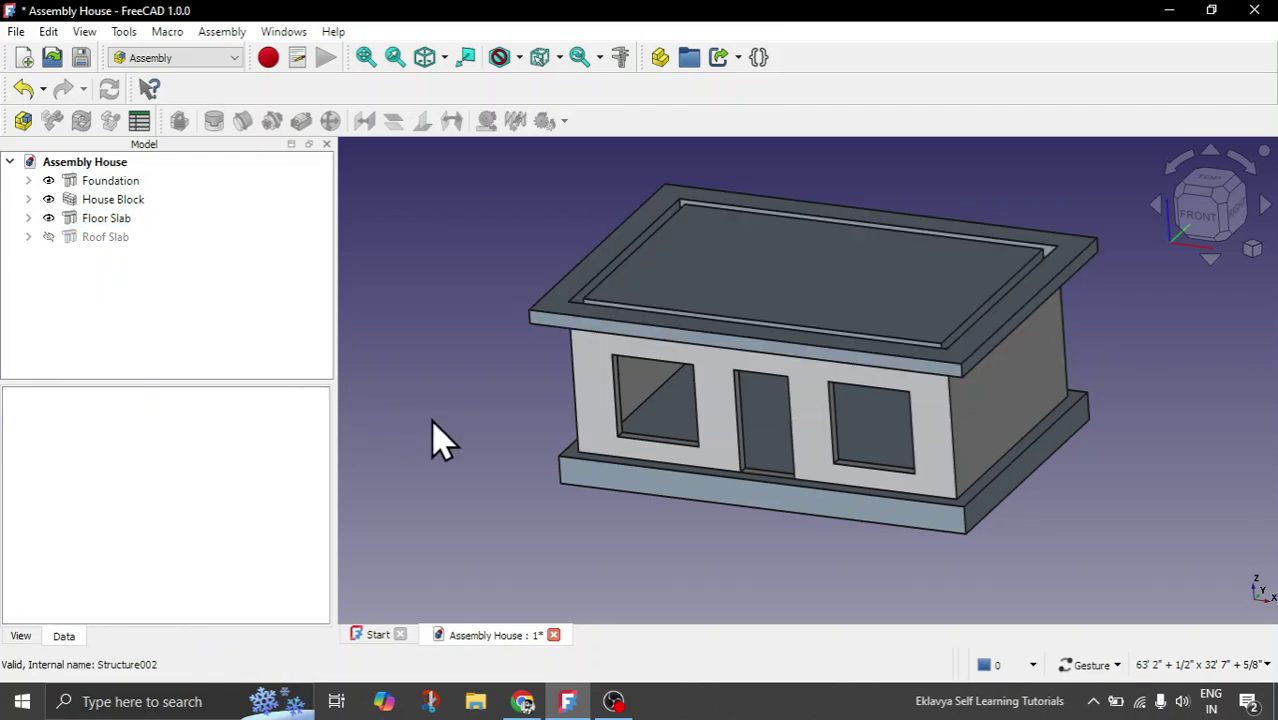
# Make the Roof Slab visible together with the Floor Slab
pyautogui.click(105, 238)
pyautogui.press('space')
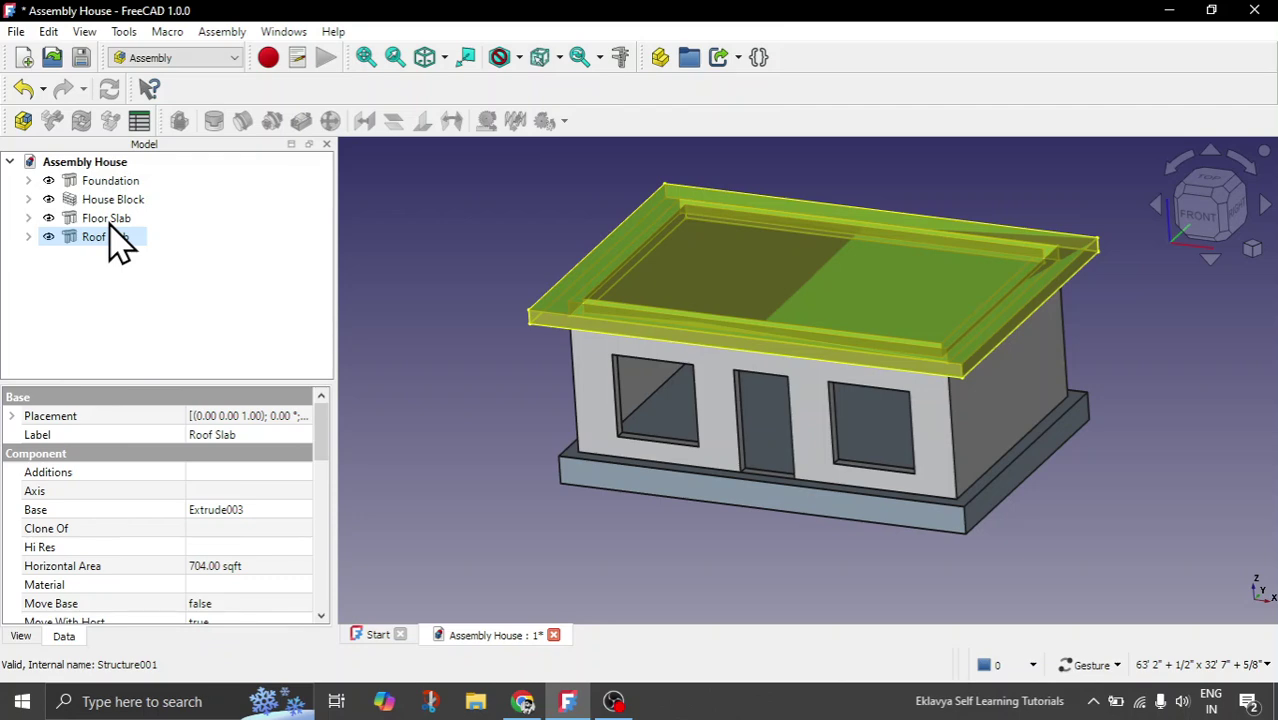
pyautogui.click(499, 322)
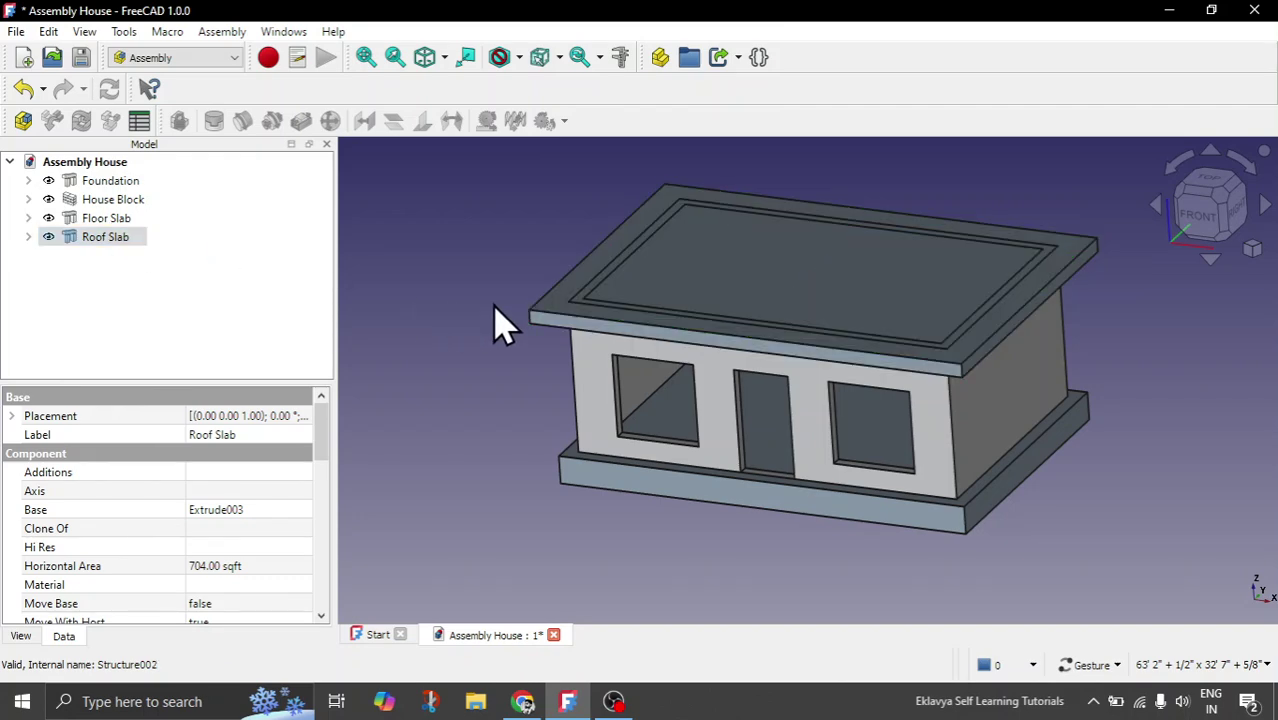
pyautogui.click(196, 60)
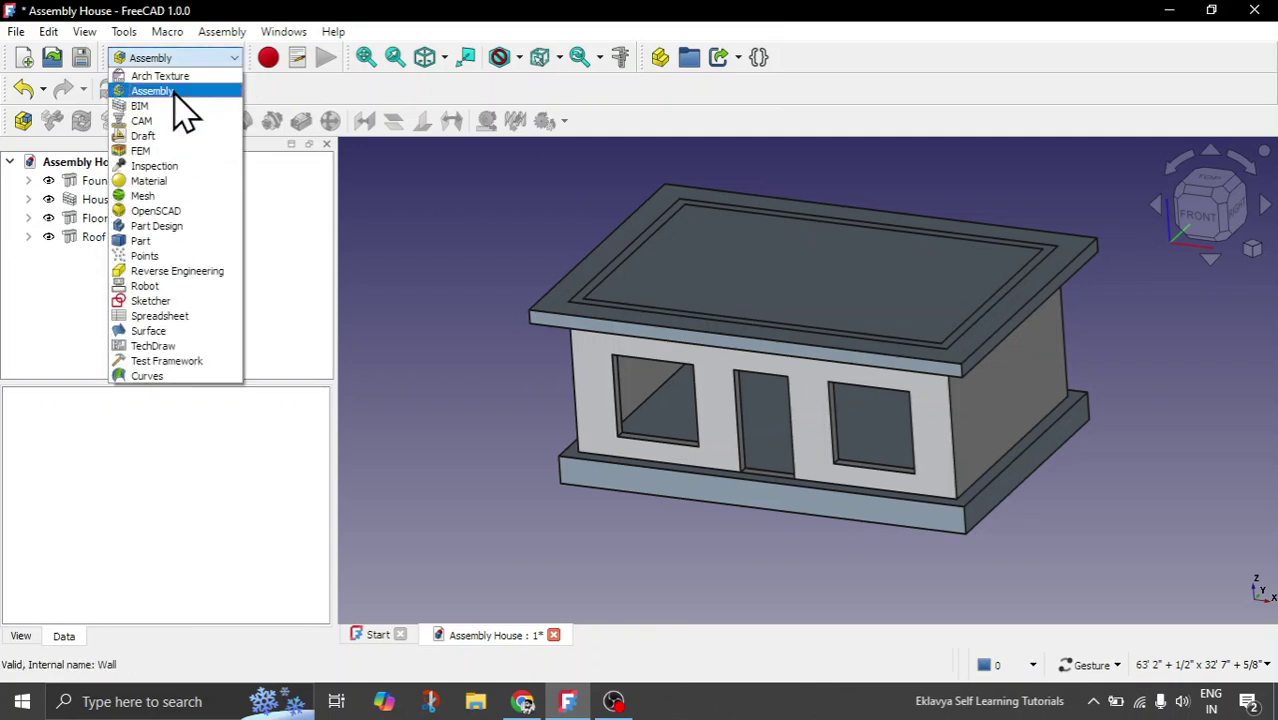
pyautogui.click(450, 294)
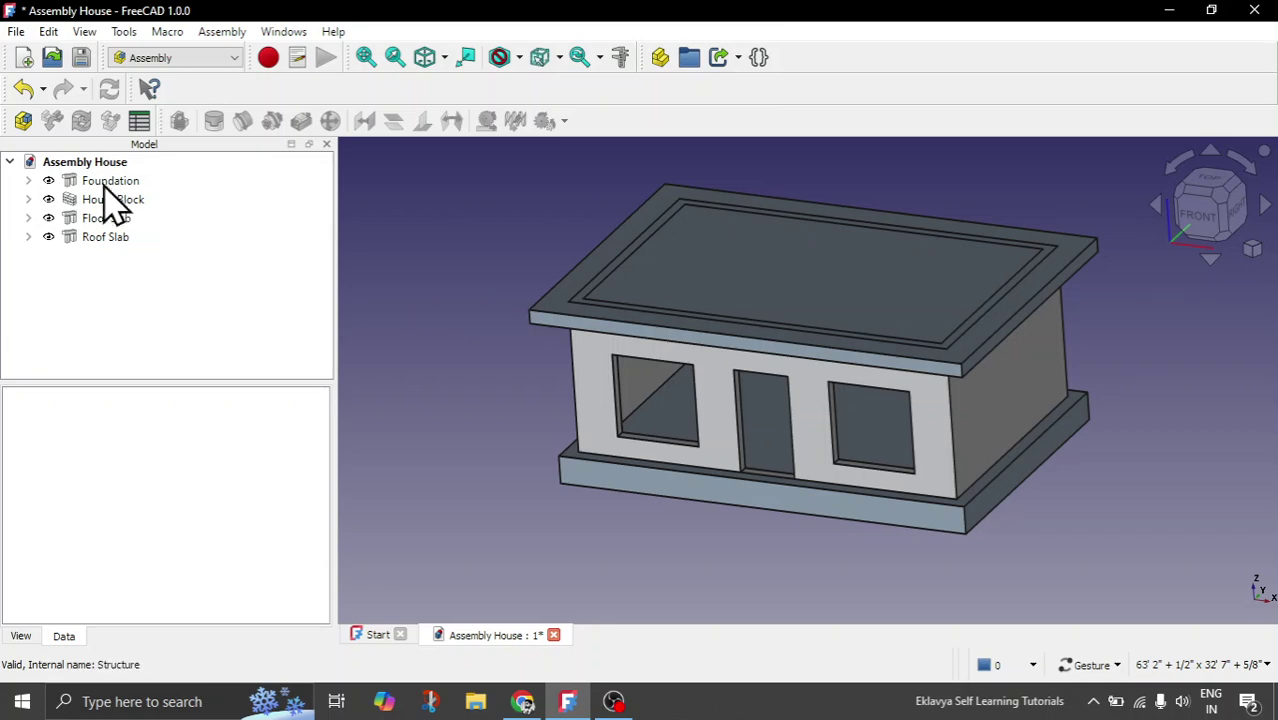
# Hide all four house parts: Foundation, House Block, Floor Slab and Roof Slab
pyautogui.moveTo(105, 183); pyautogui.dragTo(108, 262)
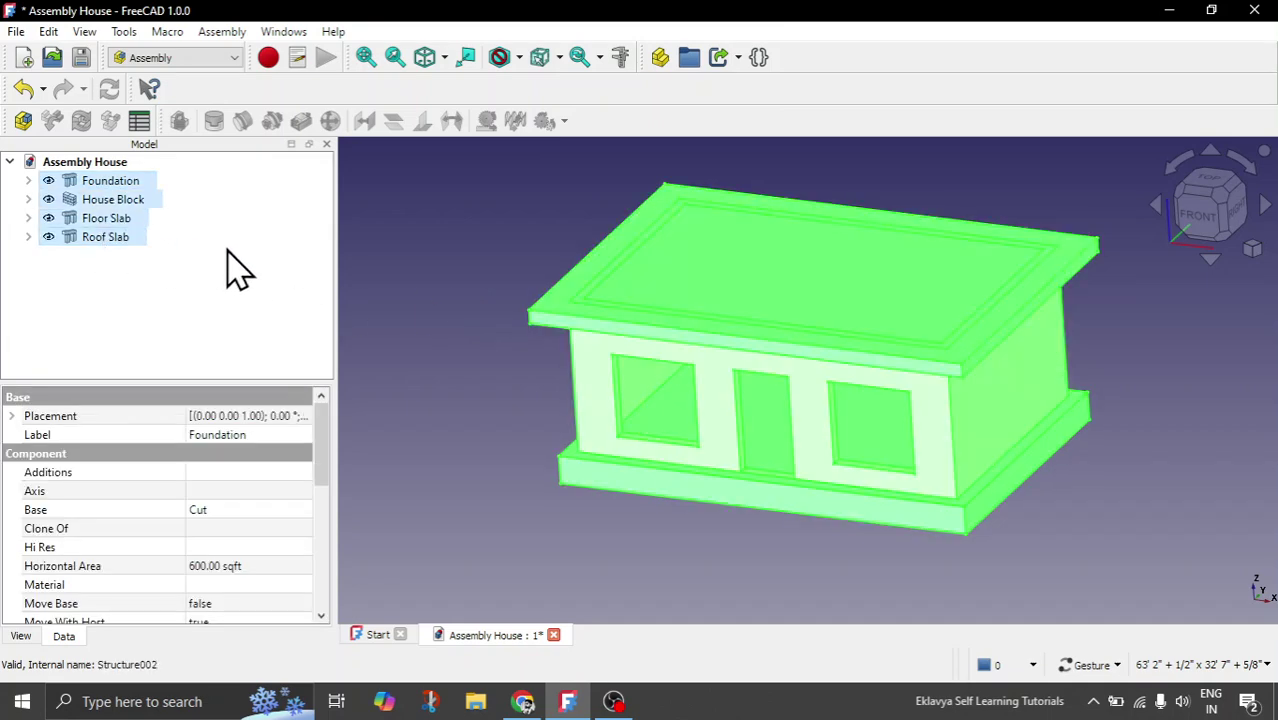
pyautogui.press('space')
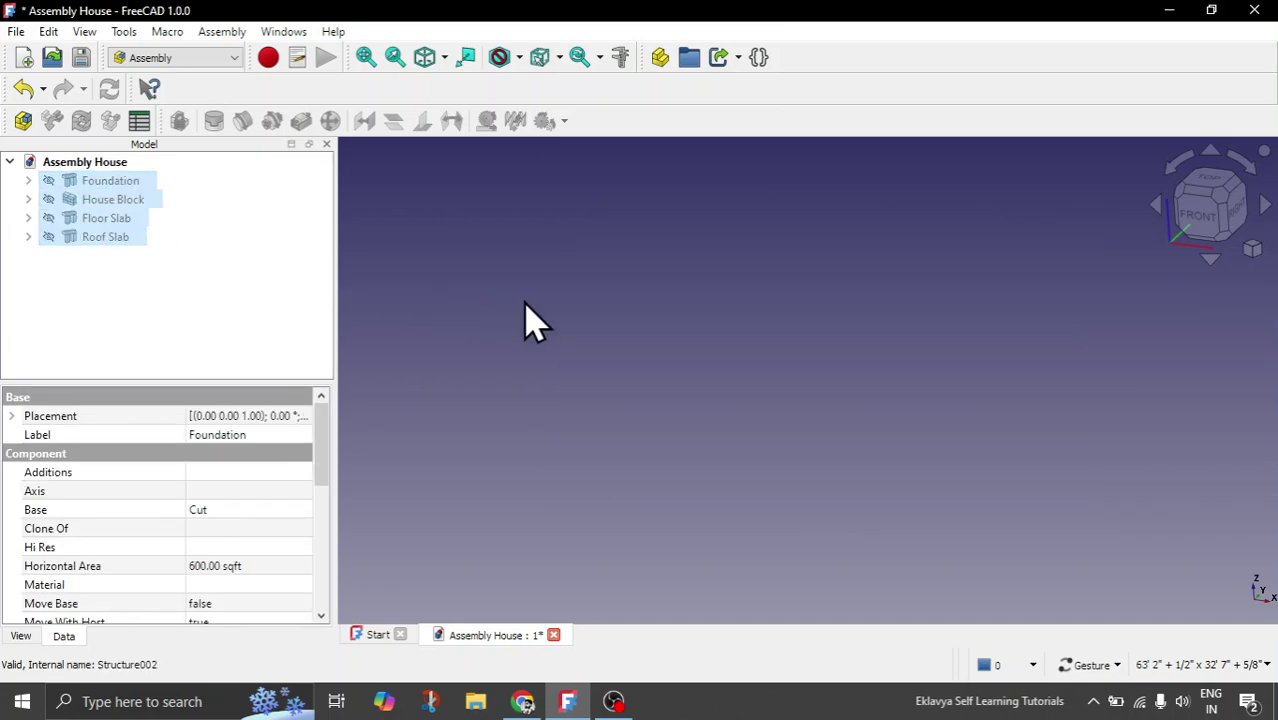
pyautogui.click(530, 321)
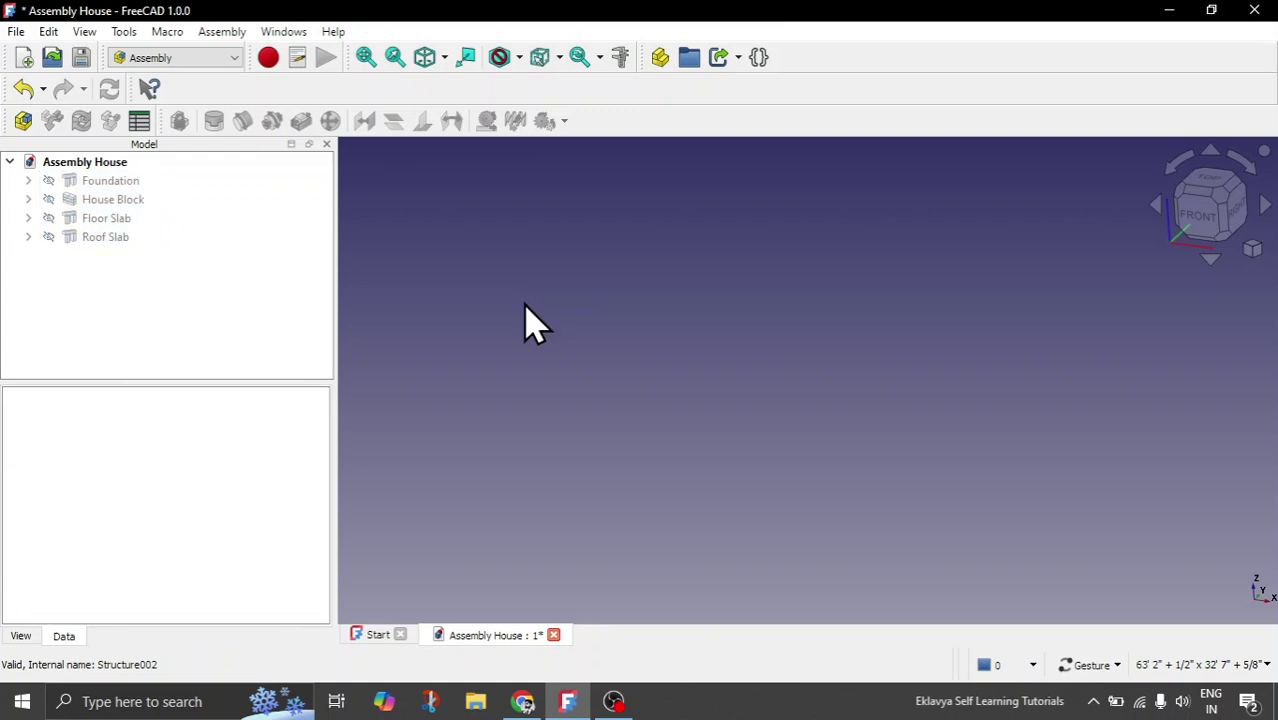
# Create a new assembly in the Assembly House document and reactivate it for editing after briefly deactivating it
pyautogui.click(23, 121)
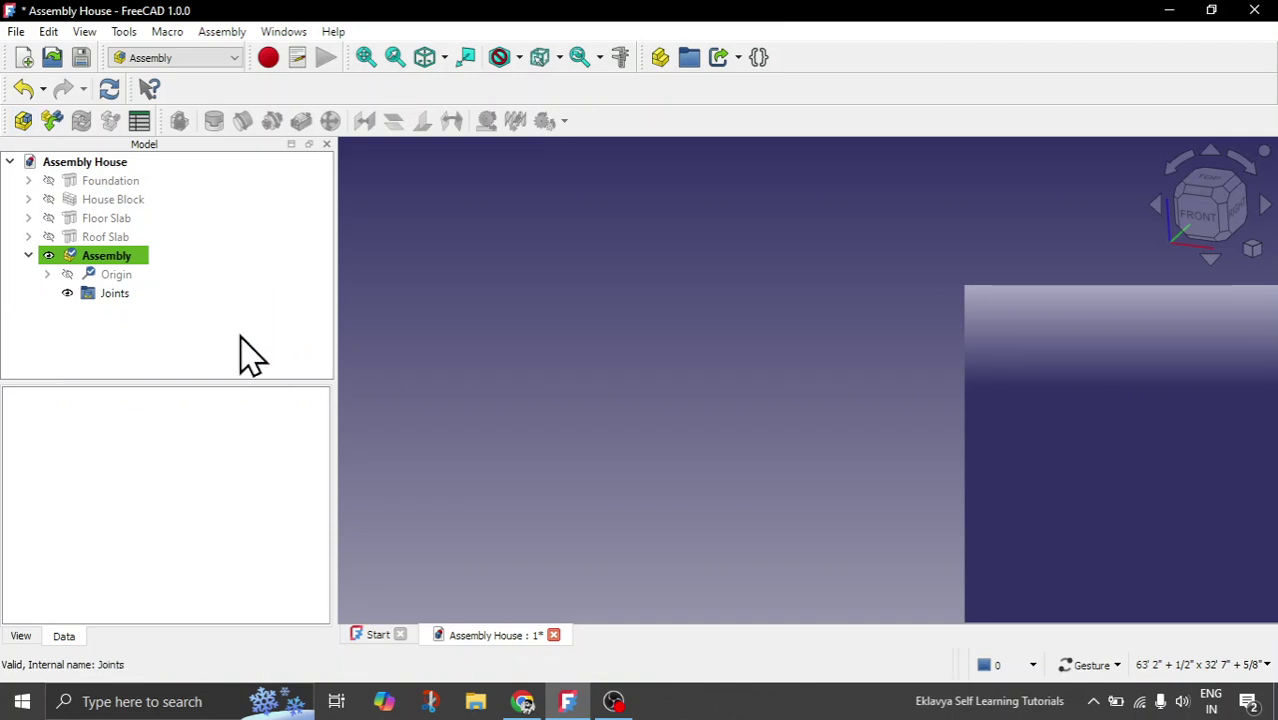
pyautogui.doubleClick(116, 258)
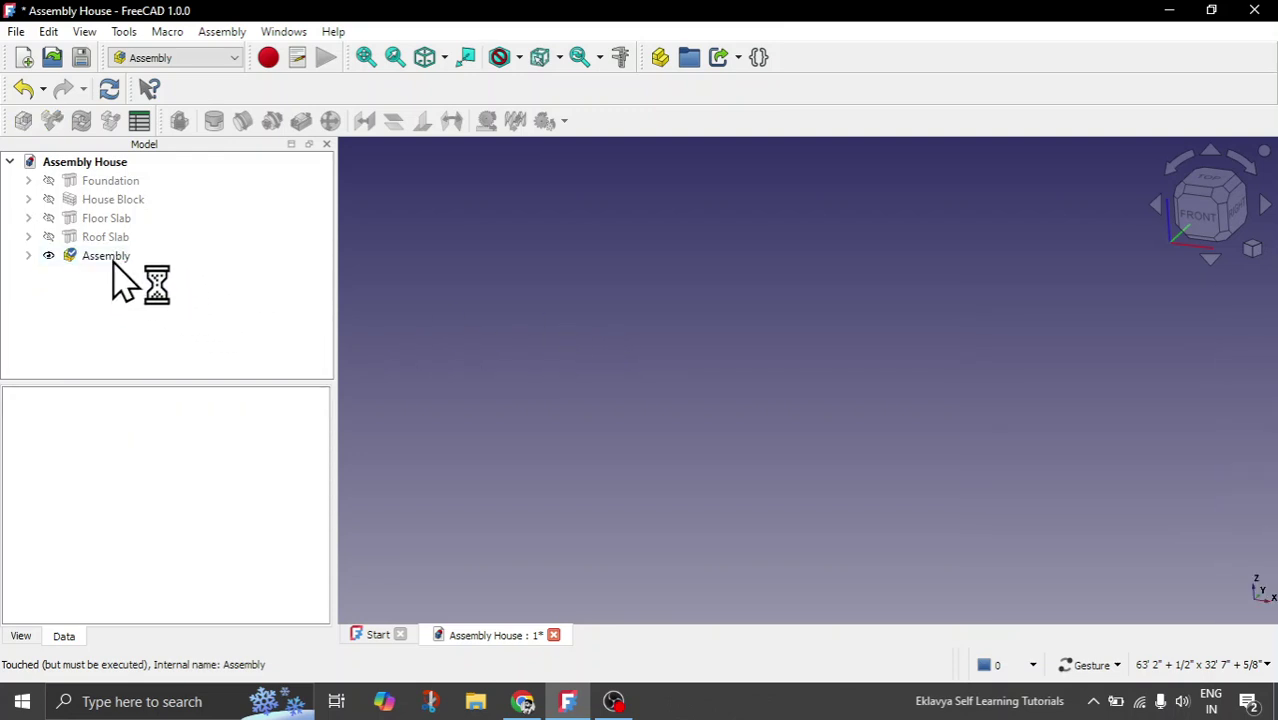
pyautogui.doubleClick(110, 262)
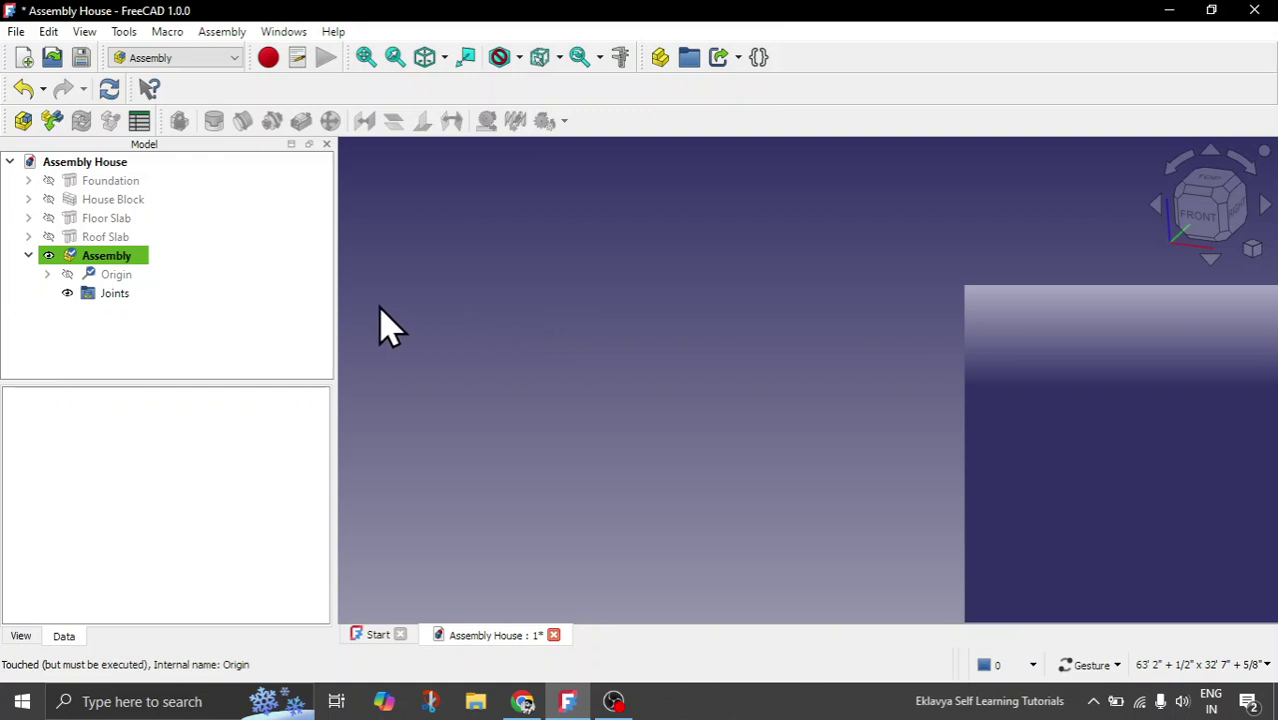
pyautogui.click(47, 274)
pyautogui.click(47, 274)
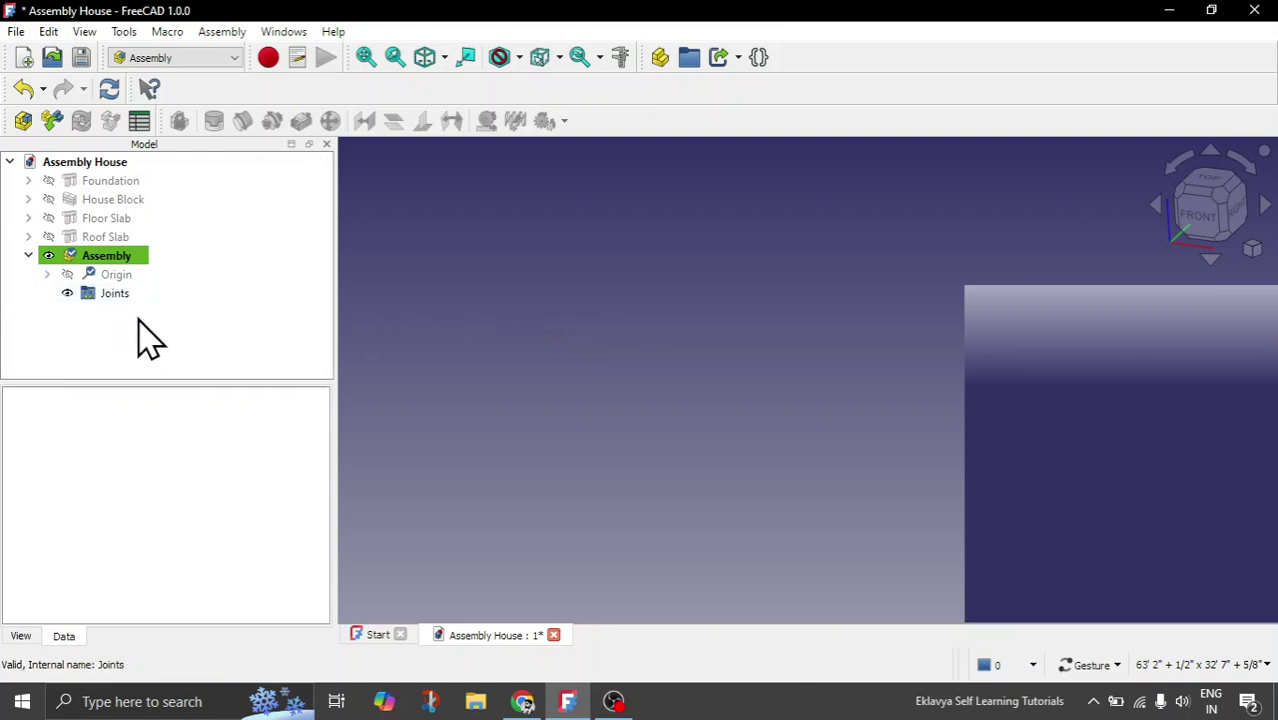
# Insert the Foundation as the assembly's first component and ground it automatically
pyautogui.click(53, 122)
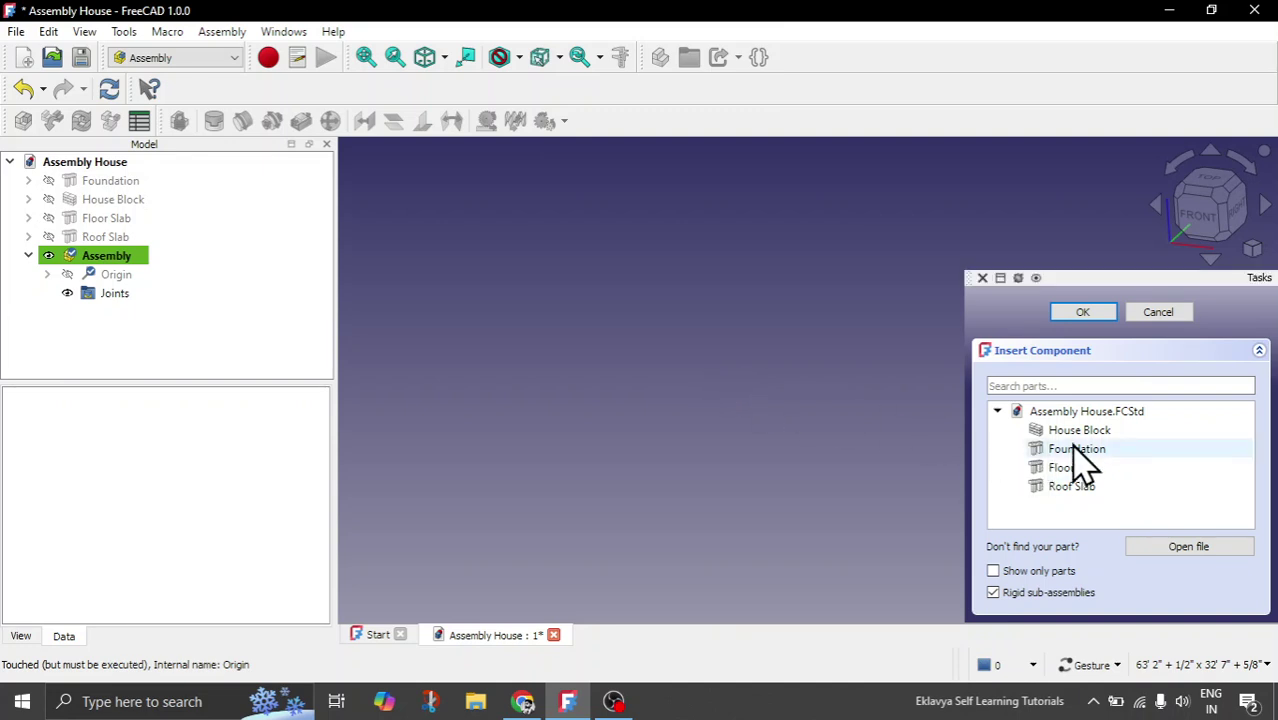
pyautogui.click(1121, 449)
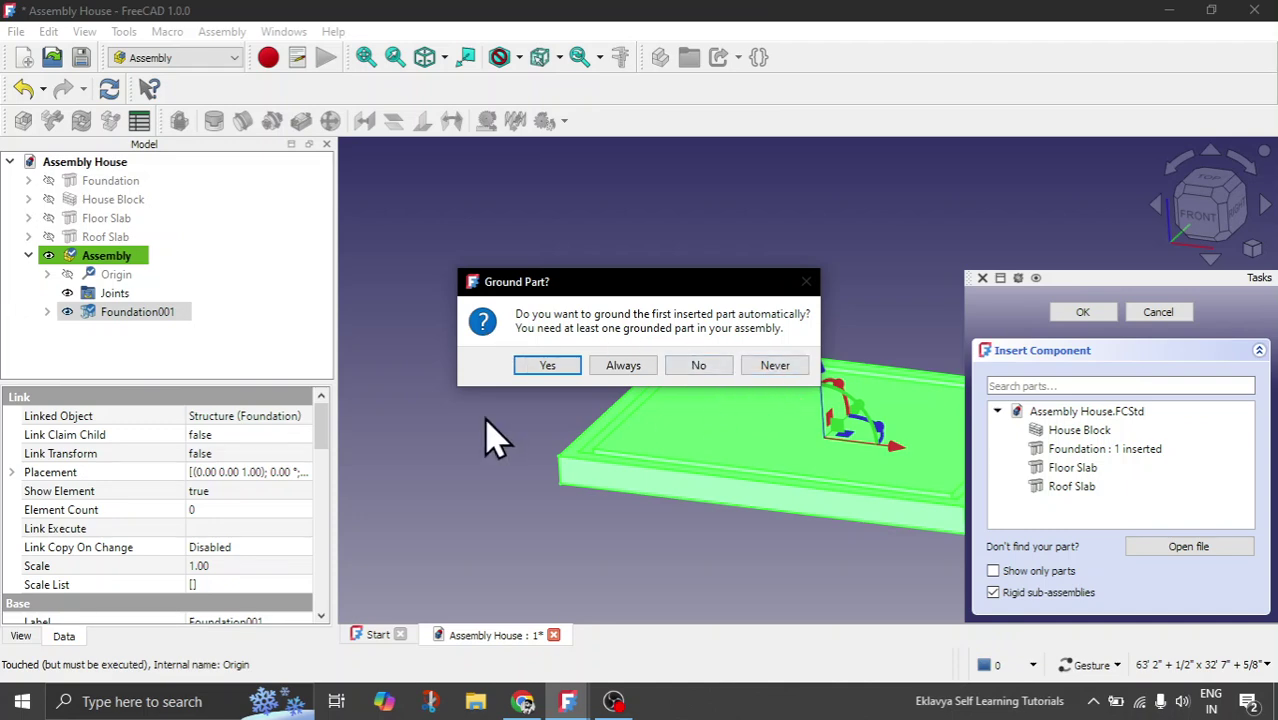
pyautogui.click(548, 366)
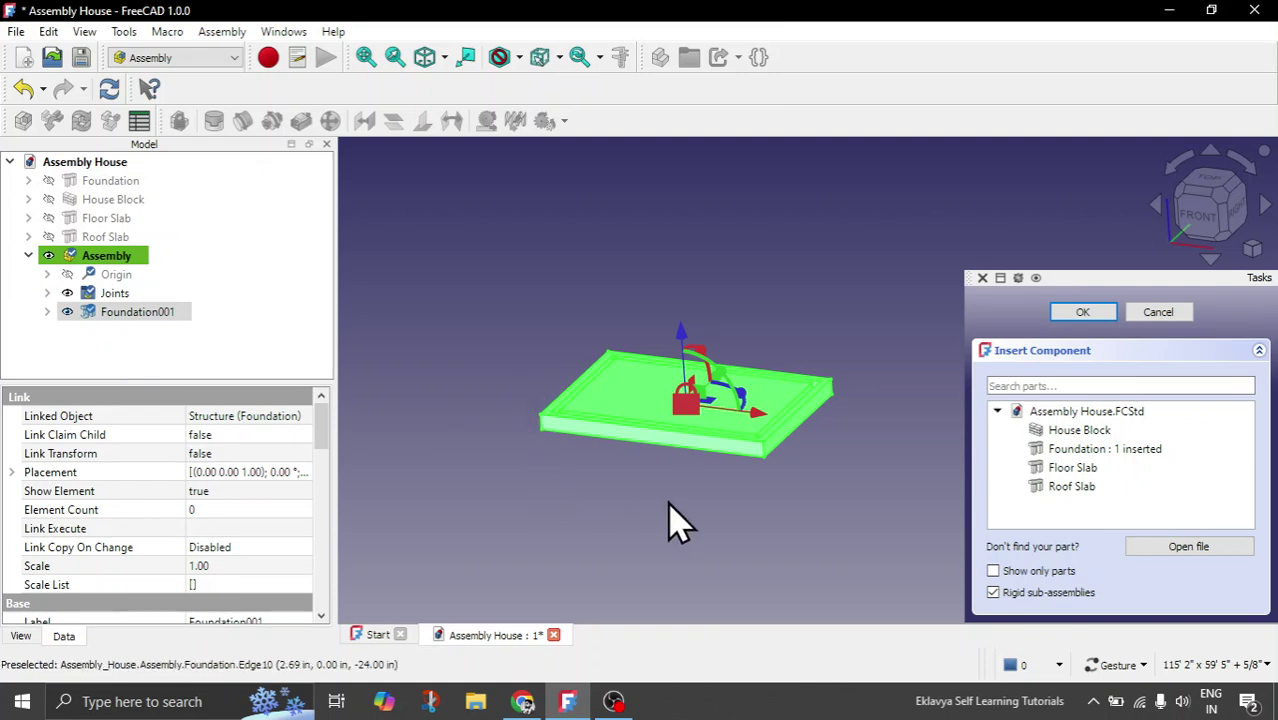
pyautogui.scroll(1, 530, 415)
pyautogui.scroll(1, 530, 415)
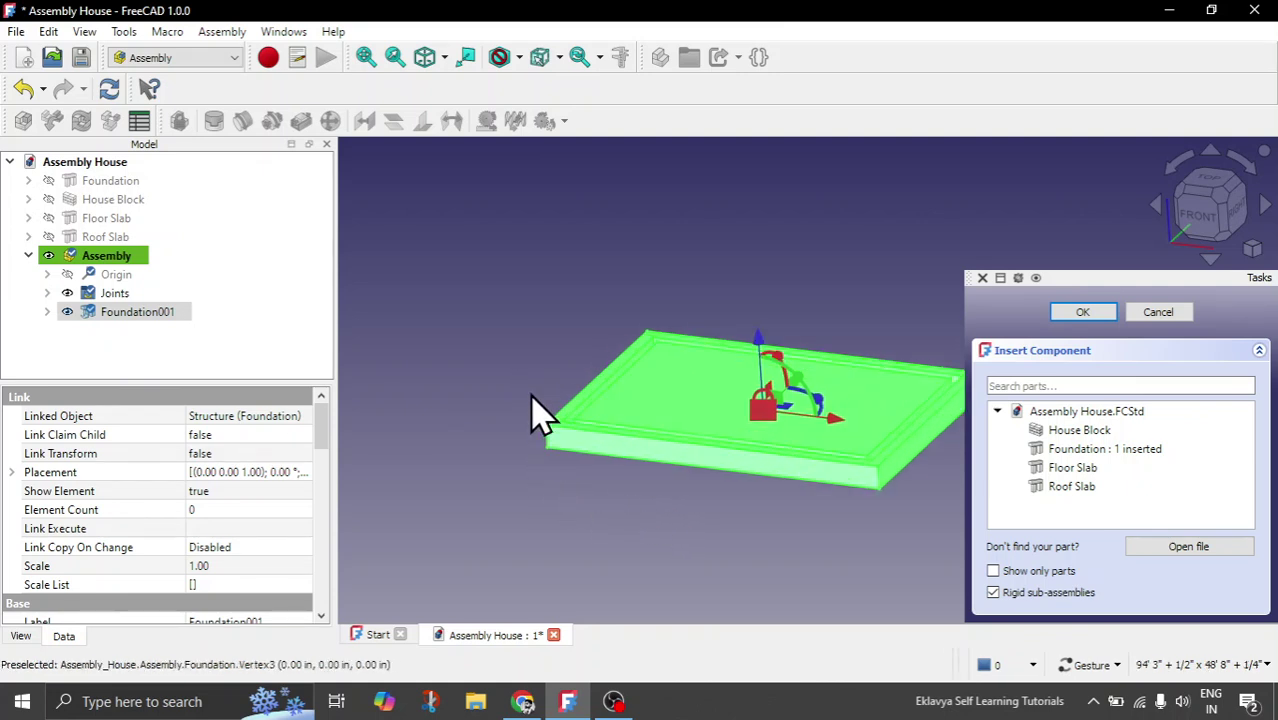
pyautogui.scroll(-1, 530, 415)
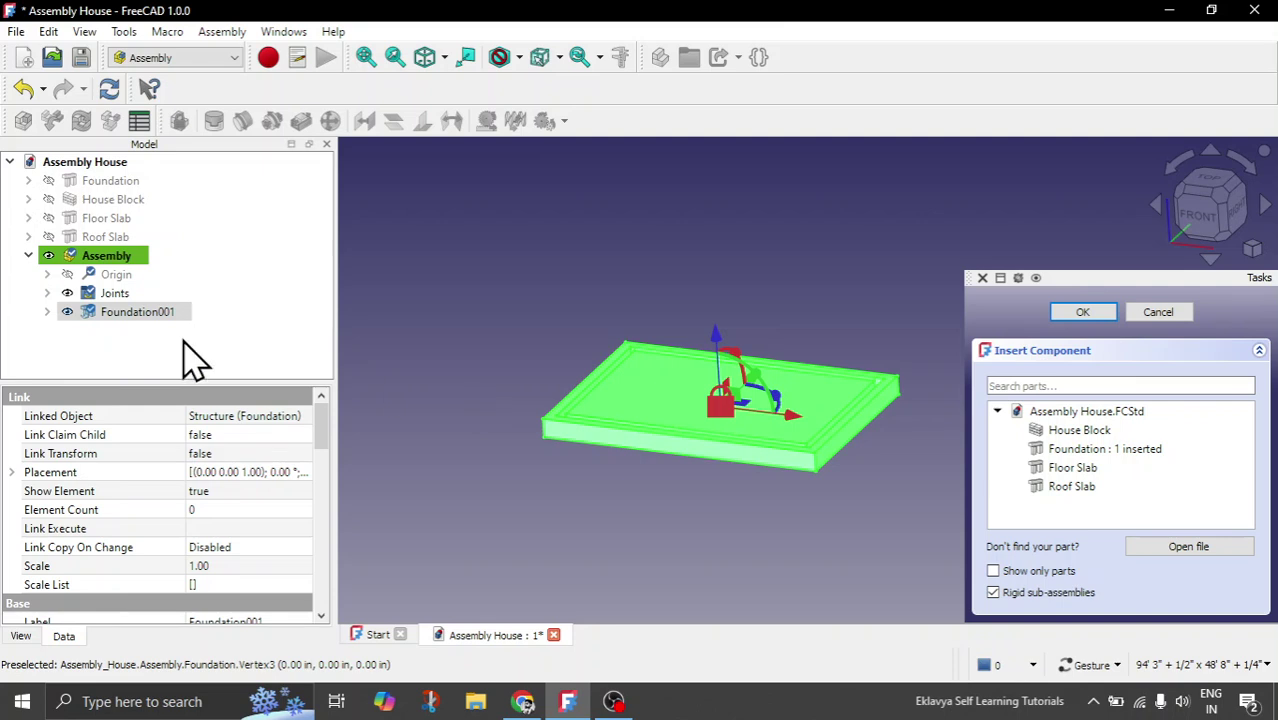
# Check the grounded joint among the assembly's joints, collapse the joint list and clear the selection
pyautogui.click(47, 294)
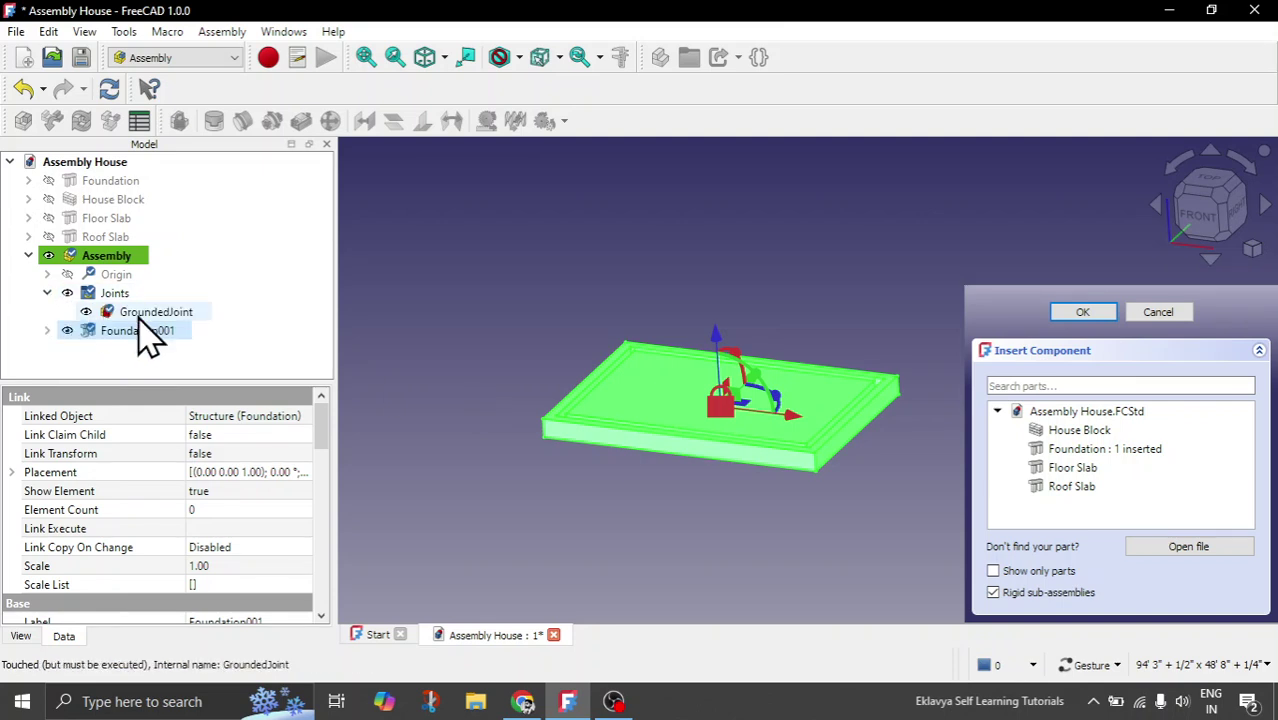
pyautogui.click(47, 293)
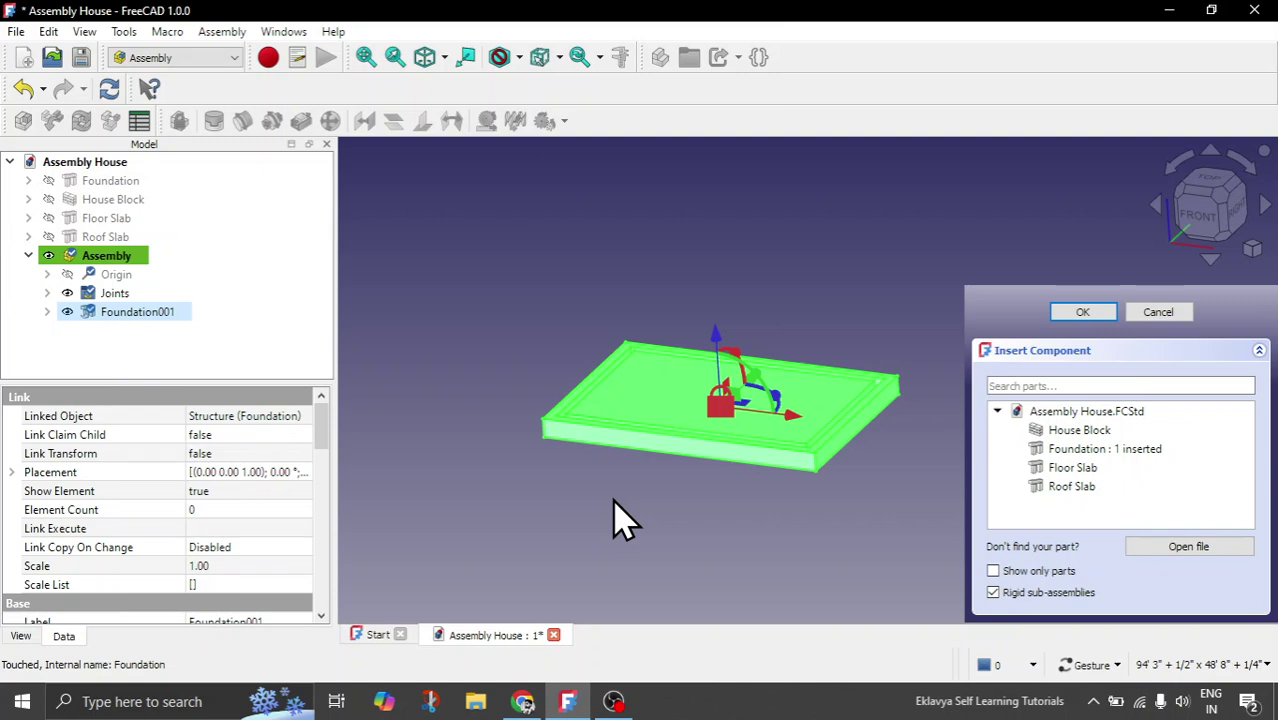
pyautogui.click(668, 531)
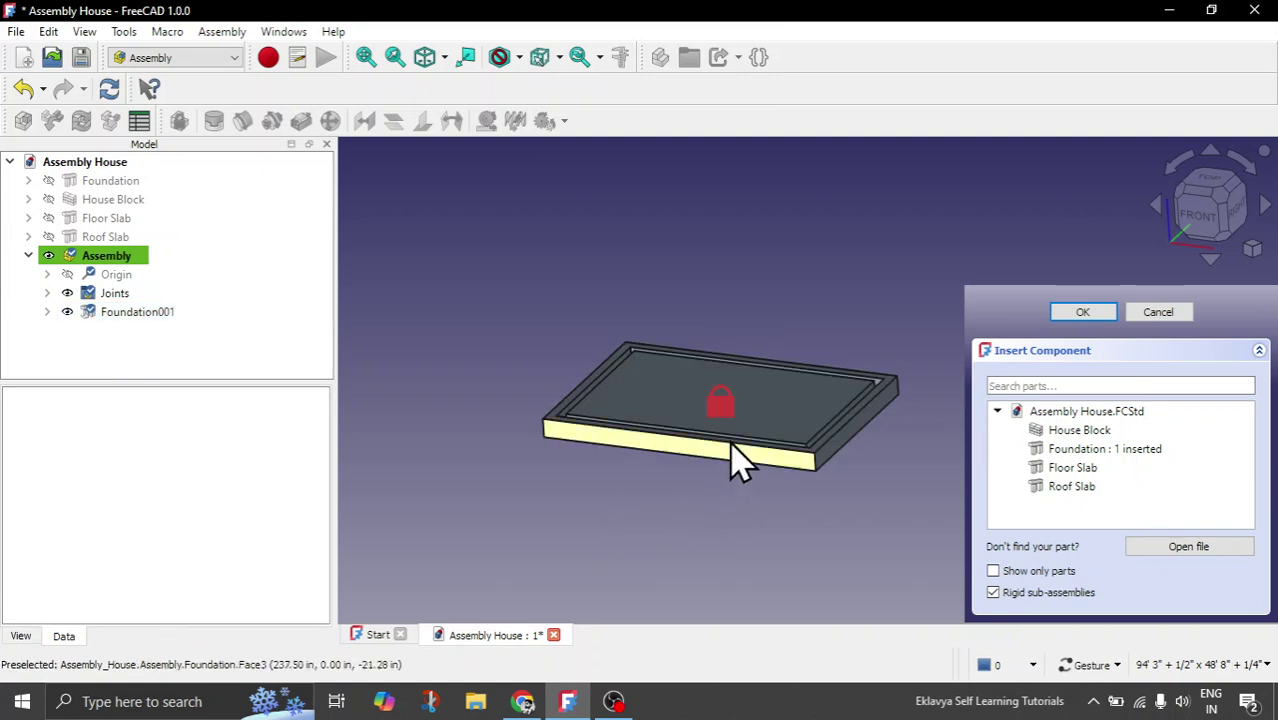
# Insert the House Block into the assembly, raise it vertically above the foundation, and finish inserting components
pyautogui.scroll(2, 740, 444)
pyautogui.scroll(-1, 736, 442)
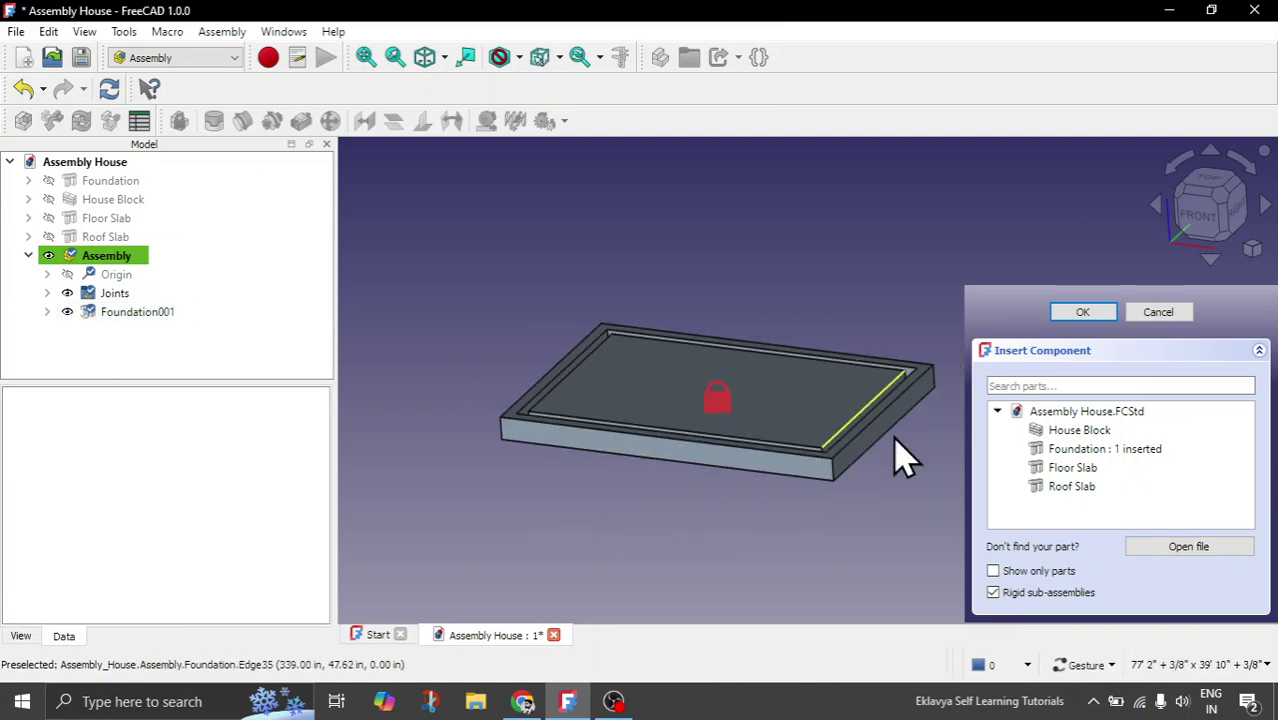
pyautogui.click(1070, 434)
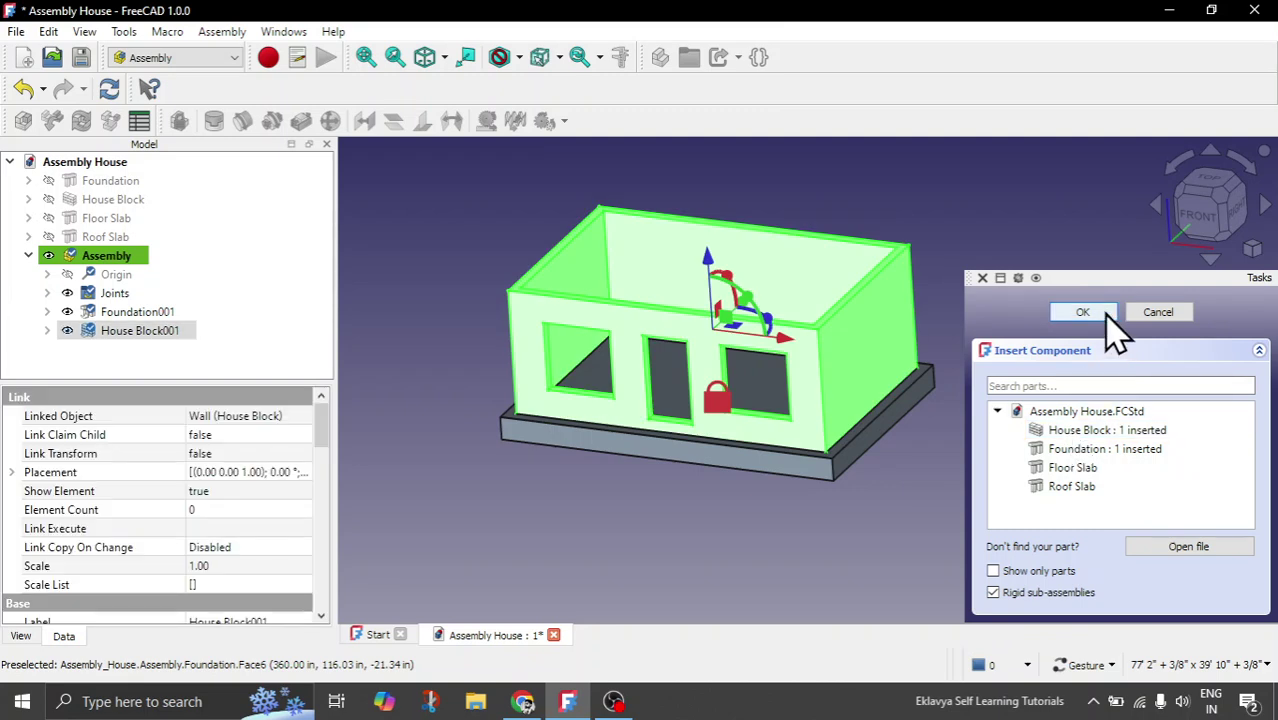
pyautogui.moveTo(656, 494); pyautogui.dragTo(515, 475)
pyautogui.scroll(5, 518, 472)
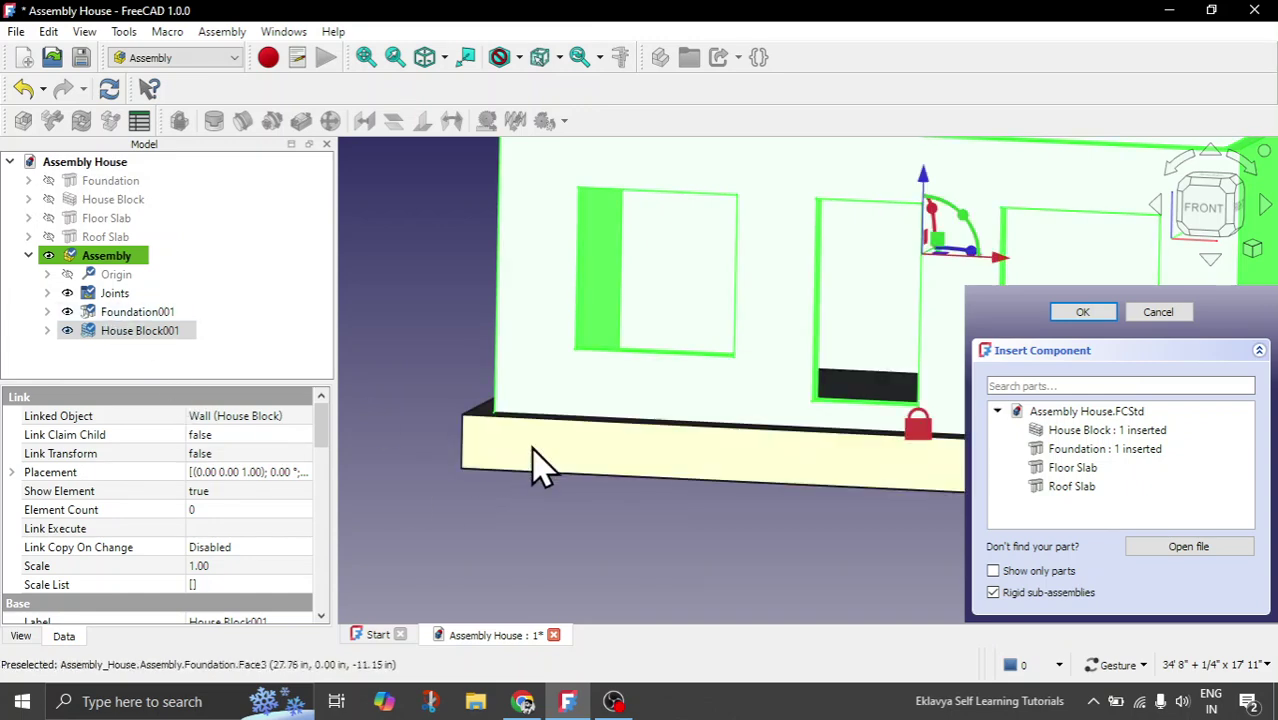
pyautogui.scroll(-3, 445, 410)
pyautogui.moveTo(725, 542)
pyautogui.mouseDown()
pyautogui.moveTo(685, 556)
pyautogui.moveTo(671, 588)
pyautogui.moveTo(713, 548)
pyautogui.mouseUp()
pyautogui.scroll(-3, 685, 599)
pyautogui.moveTo(736, 300); pyautogui.dragTo(734, 201)
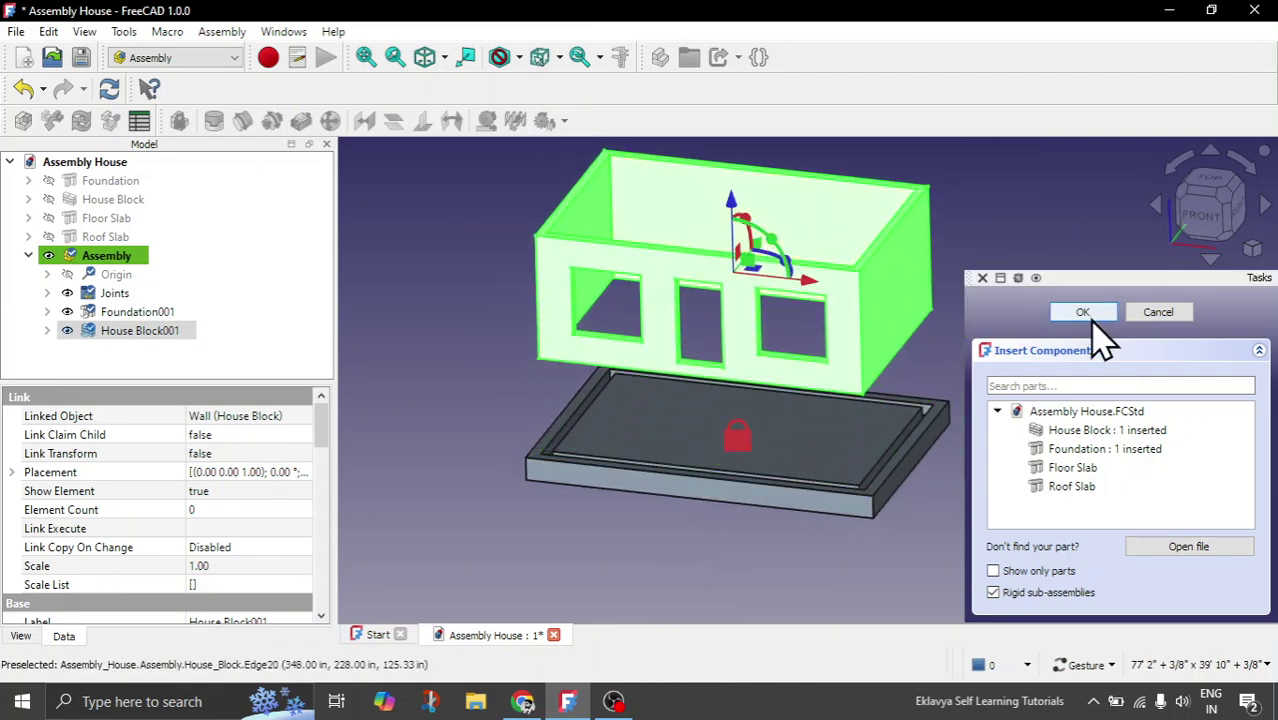
pyautogui.click(1088, 316)
# Examine the underside of the House Block walls and the groove in the foundation that receives them
pyautogui.moveTo(628, 551); pyautogui.dragTo(652, 445)
pyautogui.scroll(6, 600, 438)
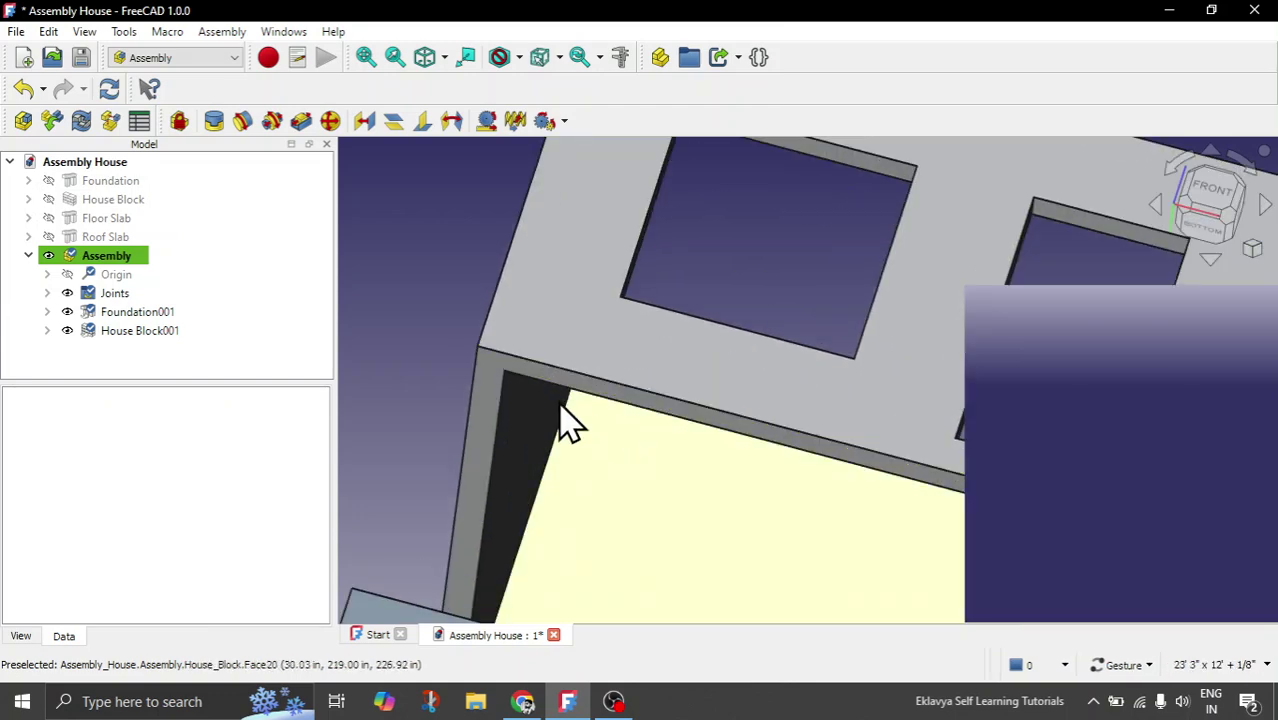
pyautogui.scroll(-6, 618, 378)
pyautogui.moveTo(619, 379); pyautogui.dragTo(823, 500)
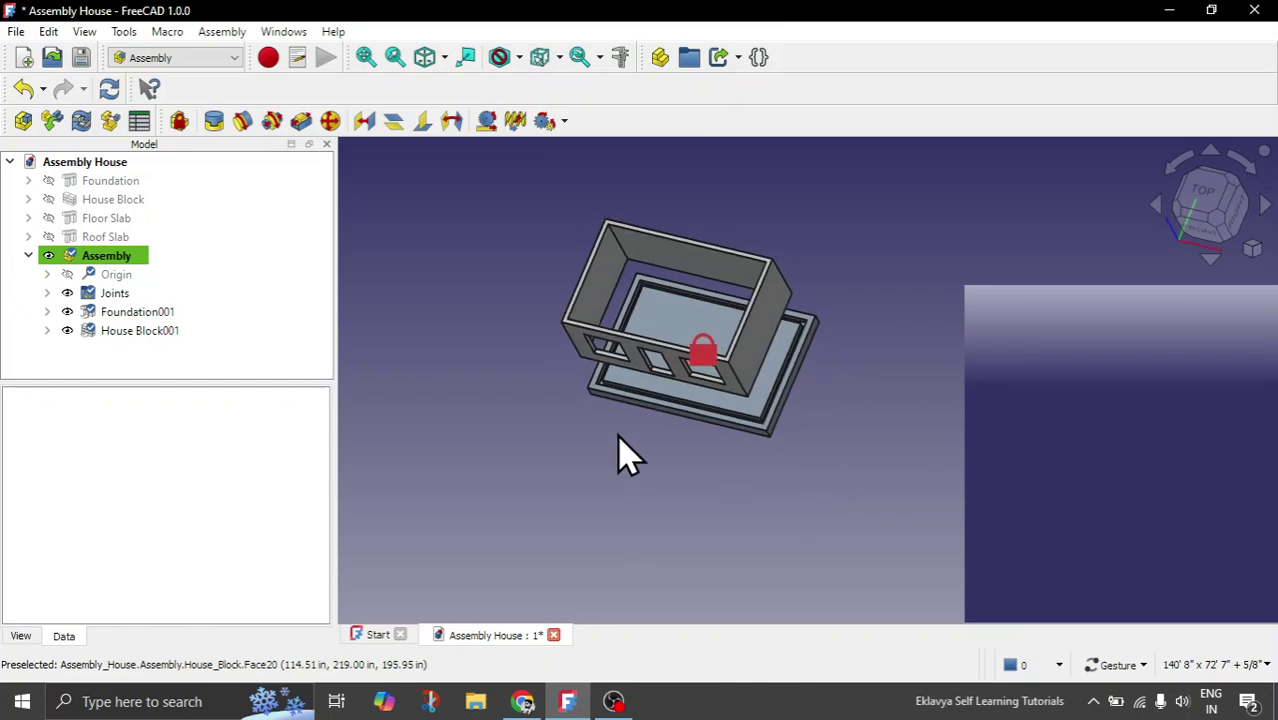
pyautogui.scroll(8, 600, 400)
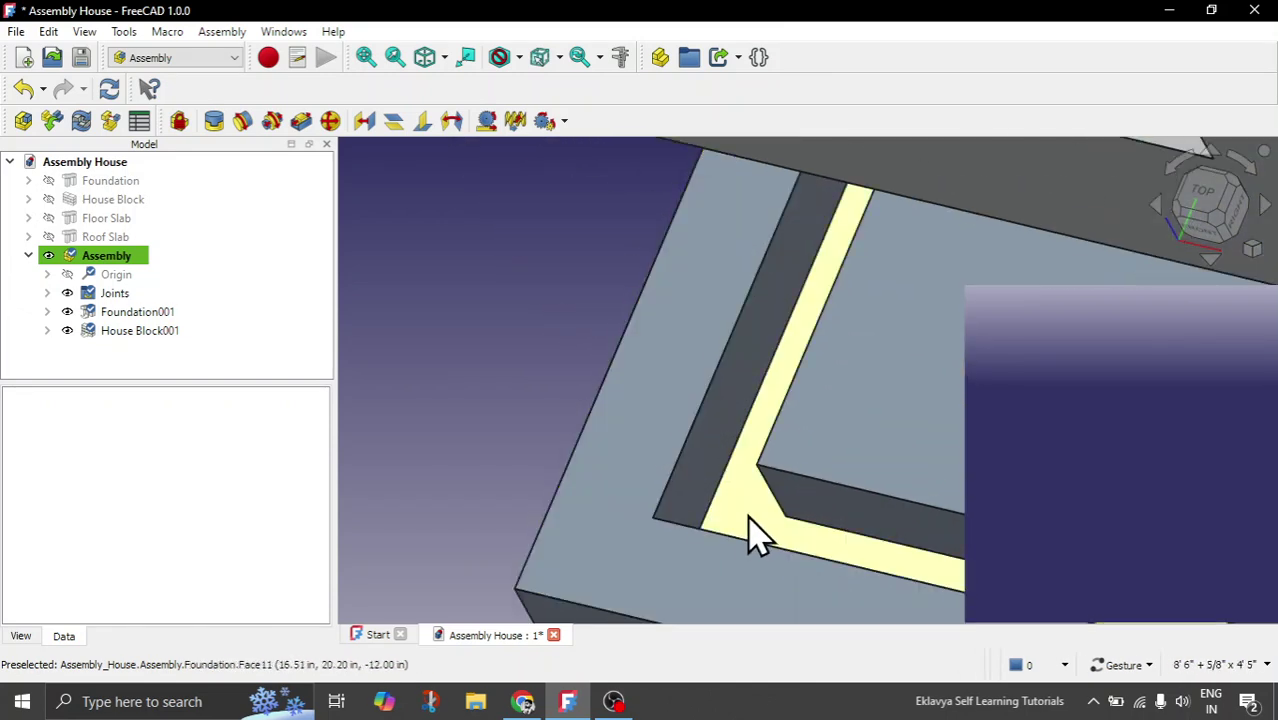
pyautogui.scroll(-2, 481, 408)
pyautogui.scroll(-2, 481, 408)
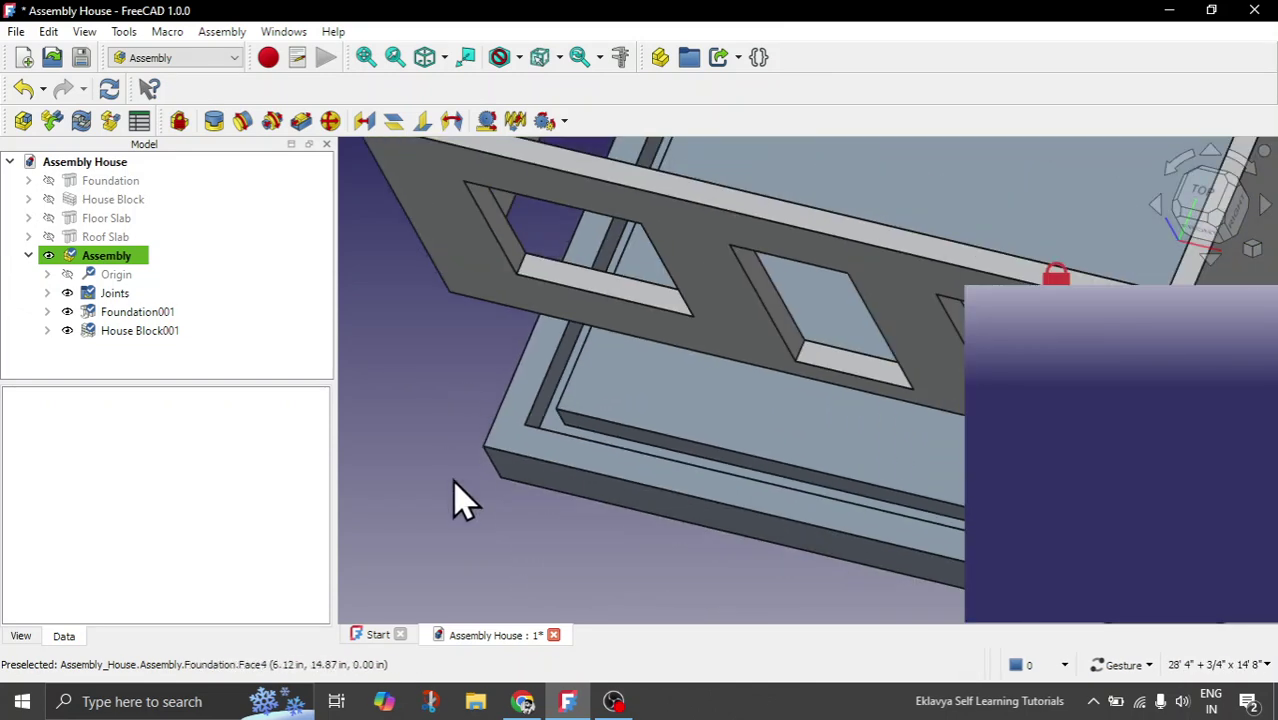
# Start a Fixed joint and choose the bottom face of the foundation's groove as its first reference
pyautogui.click(214, 121)
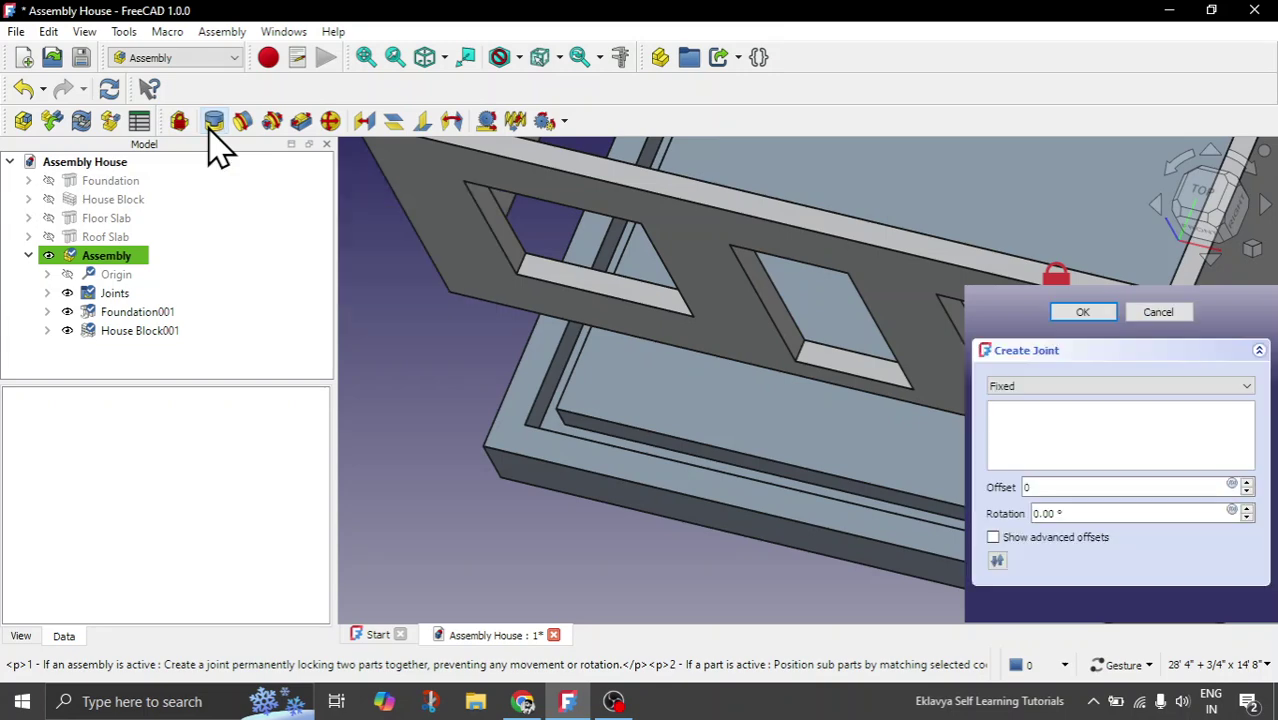
pyautogui.scroll(-3, 478, 497)
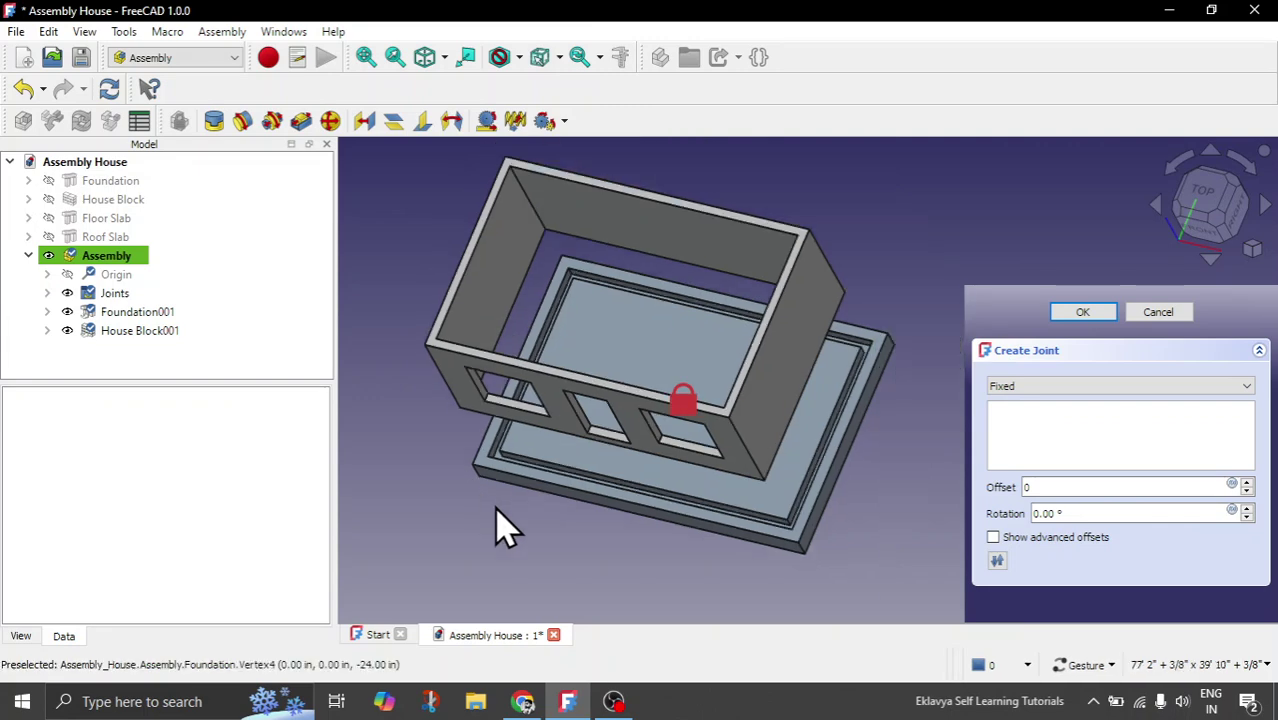
pyautogui.moveTo(605, 571); pyautogui.dragTo(625, 475)
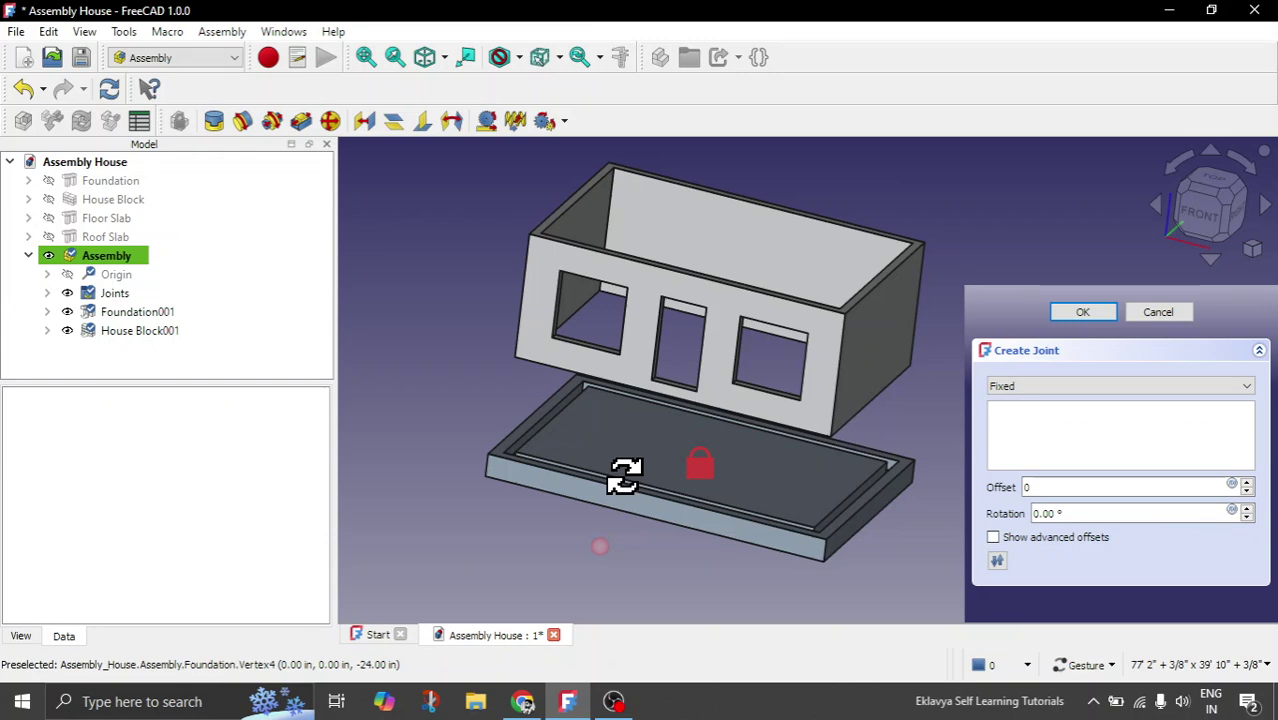
pyautogui.moveTo(625, 475); pyautogui.dragTo(627, 475)
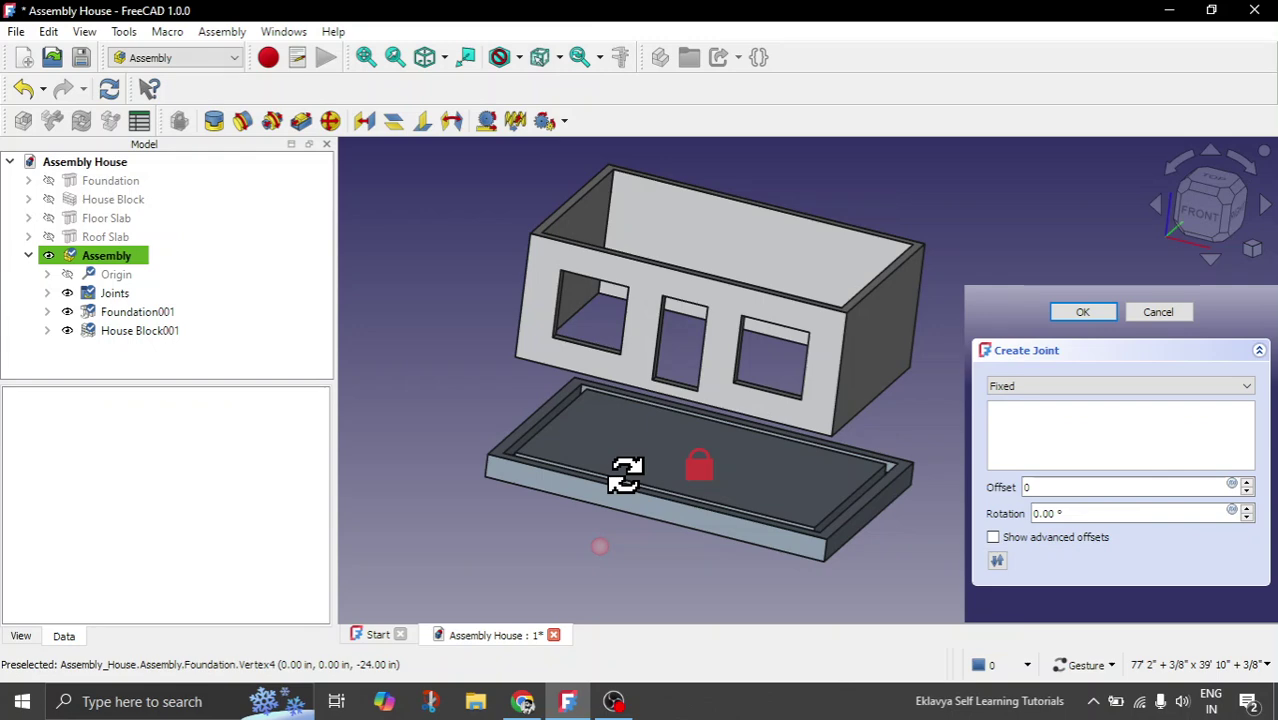
pyautogui.moveTo(625, 476)
pyautogui.mouseDown()
pyautogui.moveTo(648, 451)
pyautogui.moveTo(615, 484)
pyautogui.mouseUp()
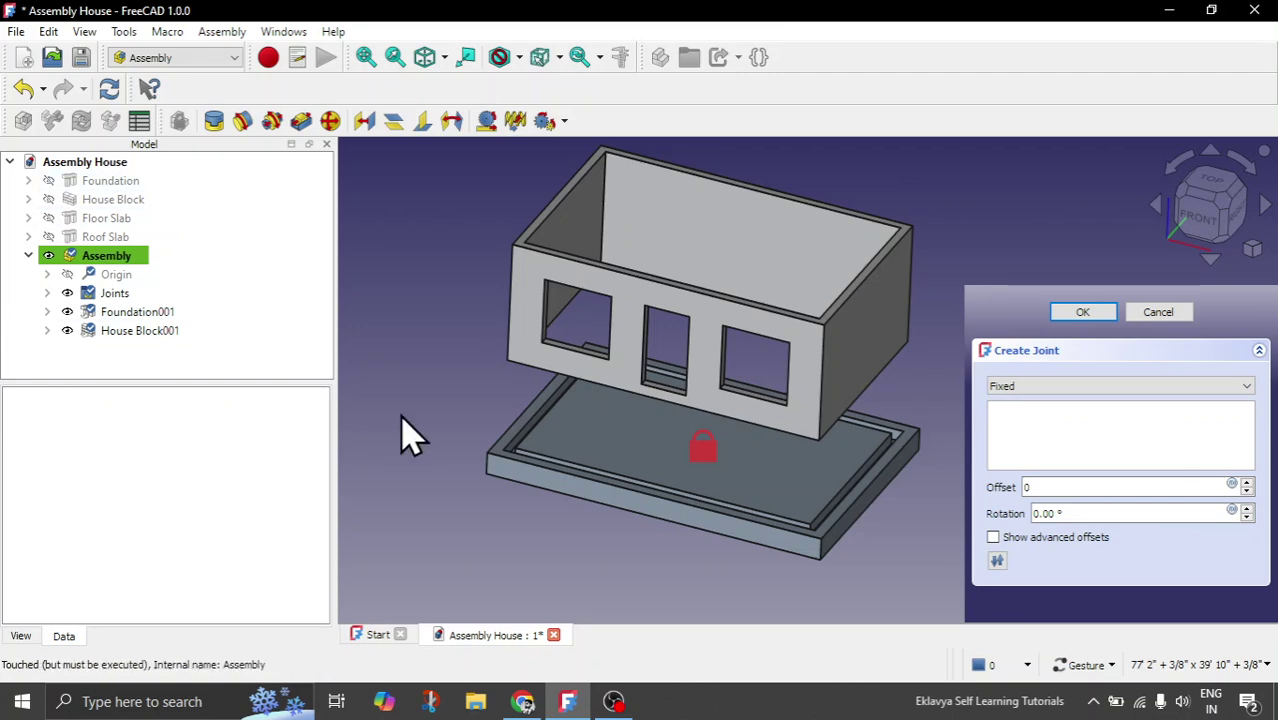
pyautogui.click(1012, 387)
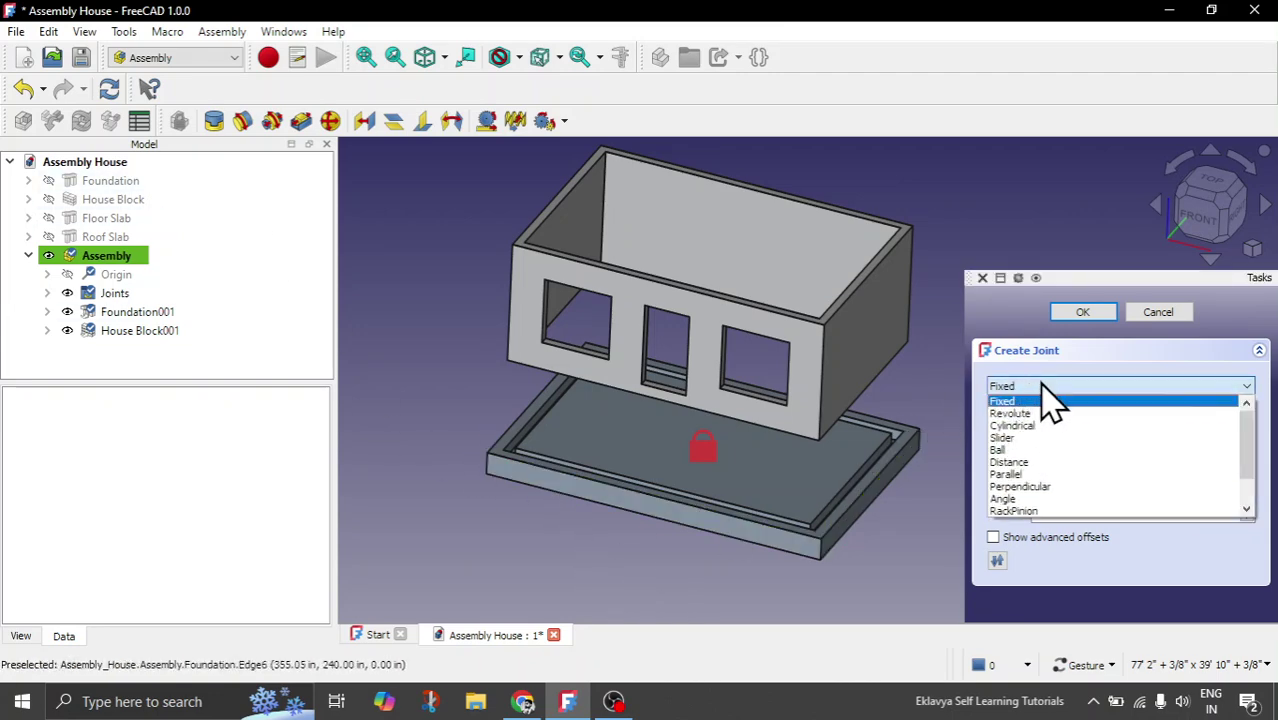
pyautogui.click(1050, 400)
pyautogui.moveTo(540, 540); pyautogui.dragTo(545, 570)
pyautogui.moveTo(643, 580); pyautogui.dragTo(648, 588)
pyautogui.moveTo(836, 568); pyautogui.dragTo(897, 533)
pyautogui.scroll(10, 499, 448)
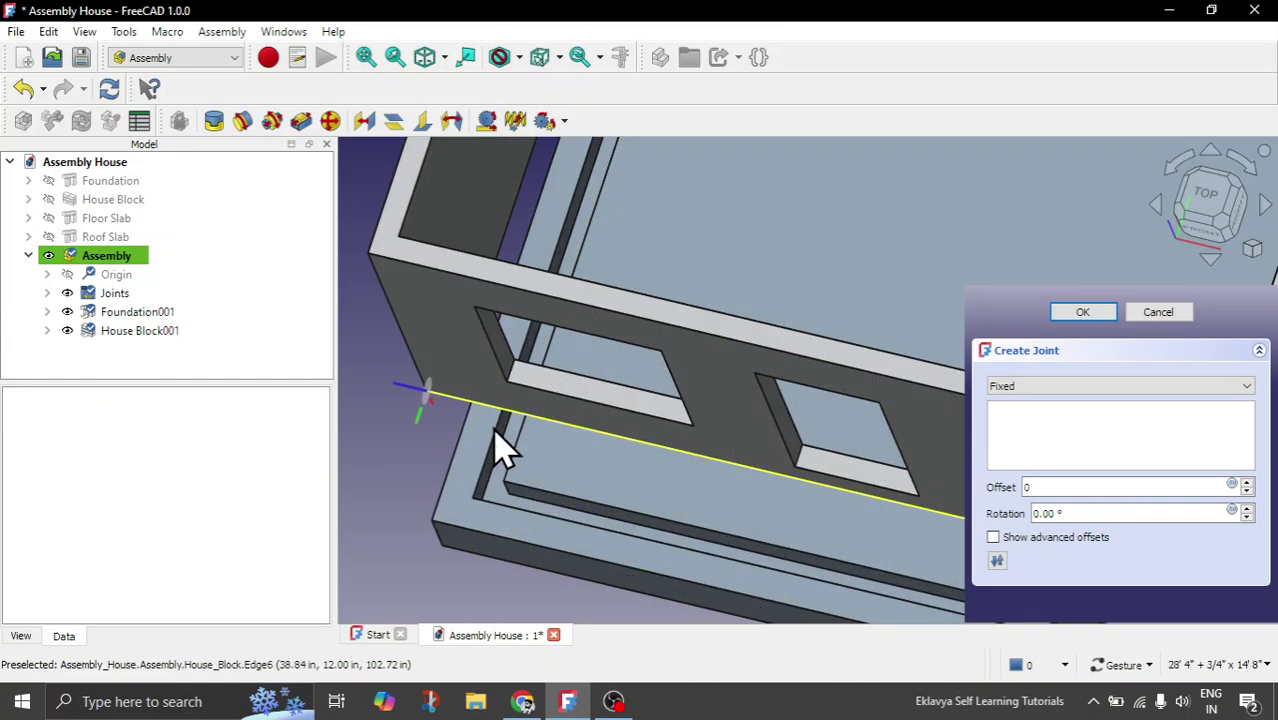
pyautogui.scroll(5, 575, 485)
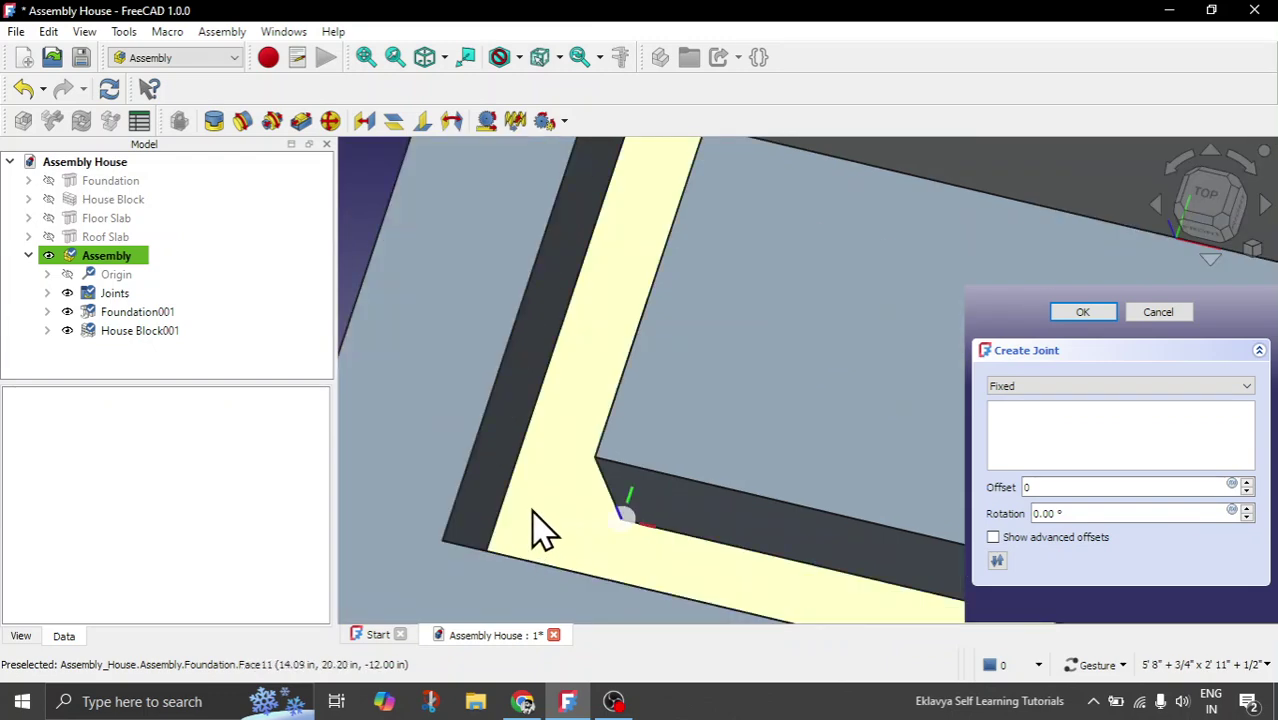
pyautogui.click(540, 527)
# Choose the bottom face of the House Block walls as the second reference and create the Fixed joint
pyautogui.scroll(-10, 593, 508)
pyautogui.moveTo(599, 593); pyautogui.dragTo(679, 445)
pyautogui.scroll(5, 679, 445)
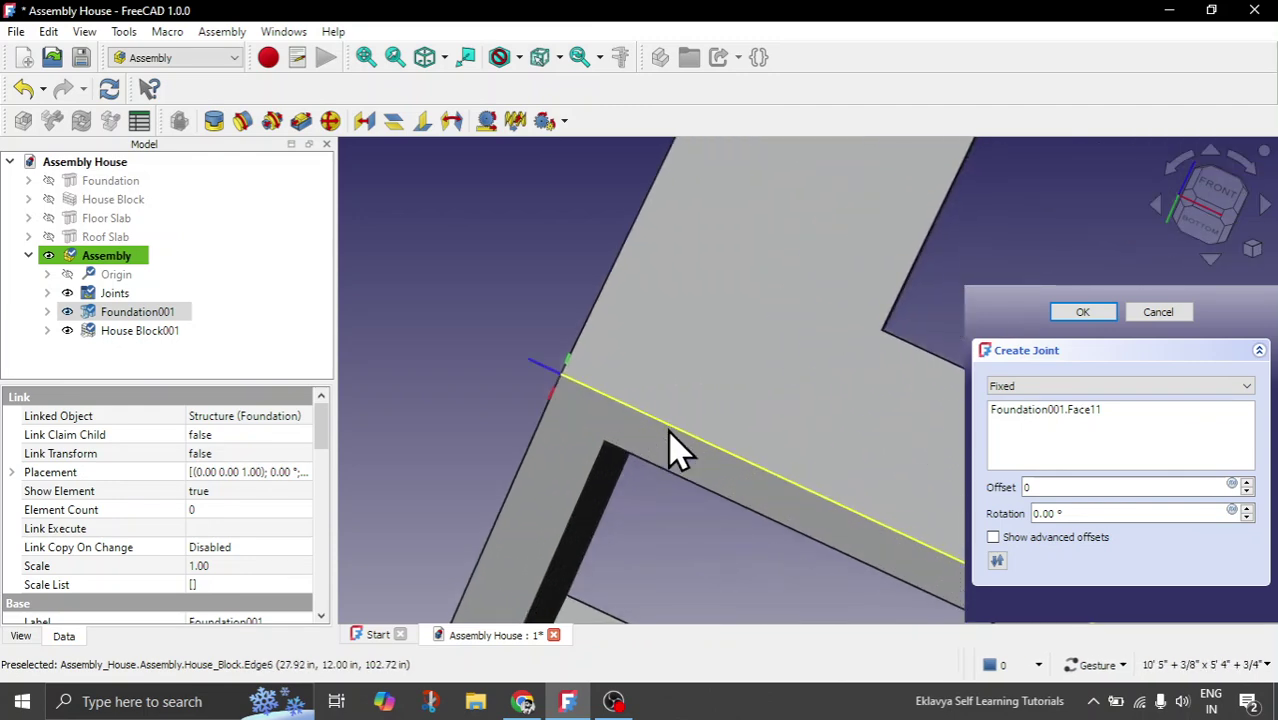
pyautogui.click(592, 437)
pyautogui.scroll(-5, 587, 436)
pyautogui.moveTo(587, 436); pyautogui.dragTo(699, 479)
pyautogui.scroll(-3, 699, 479)
pyautogui.moveTo(583, 425); pyautogui.dragTo(765, 391)
pyautogui.scroll(5, 776, 379)
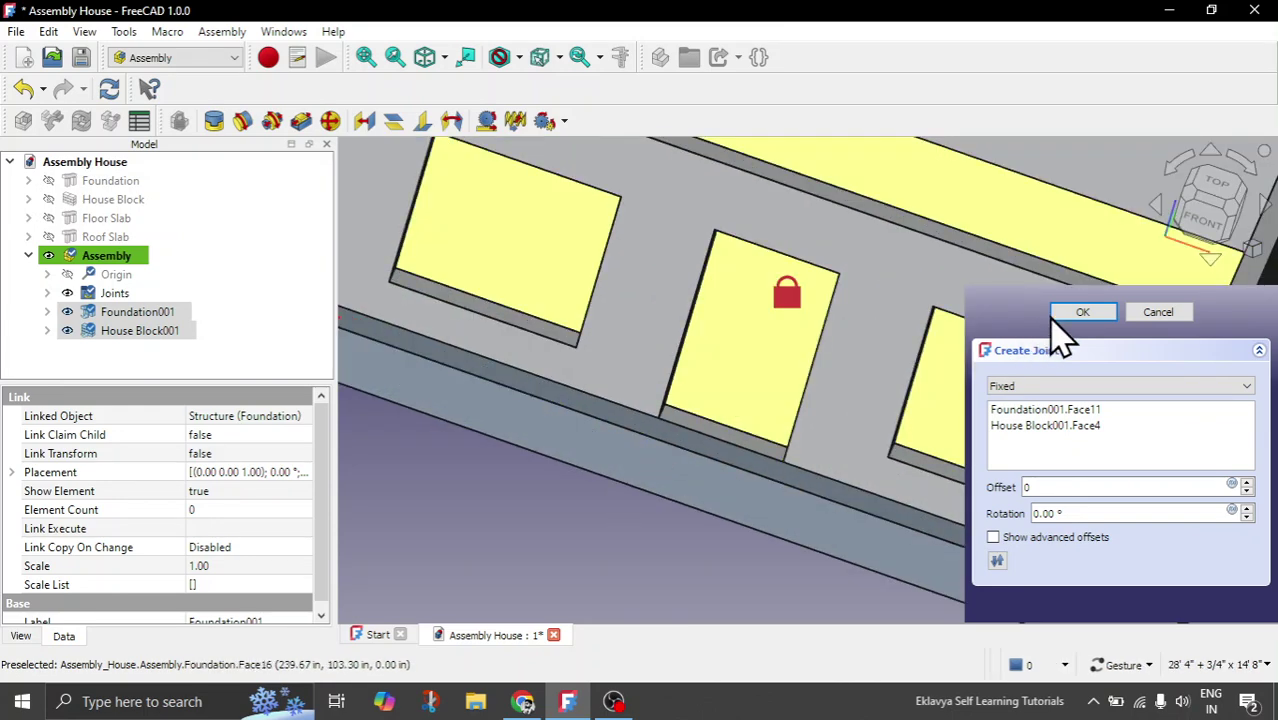
pyautogui.click(1080, 314)
# Check from the front how the House Block sits in the foundation by hiding the foundation and showing it again
pyautogui.scroll(-4, 600, 470)
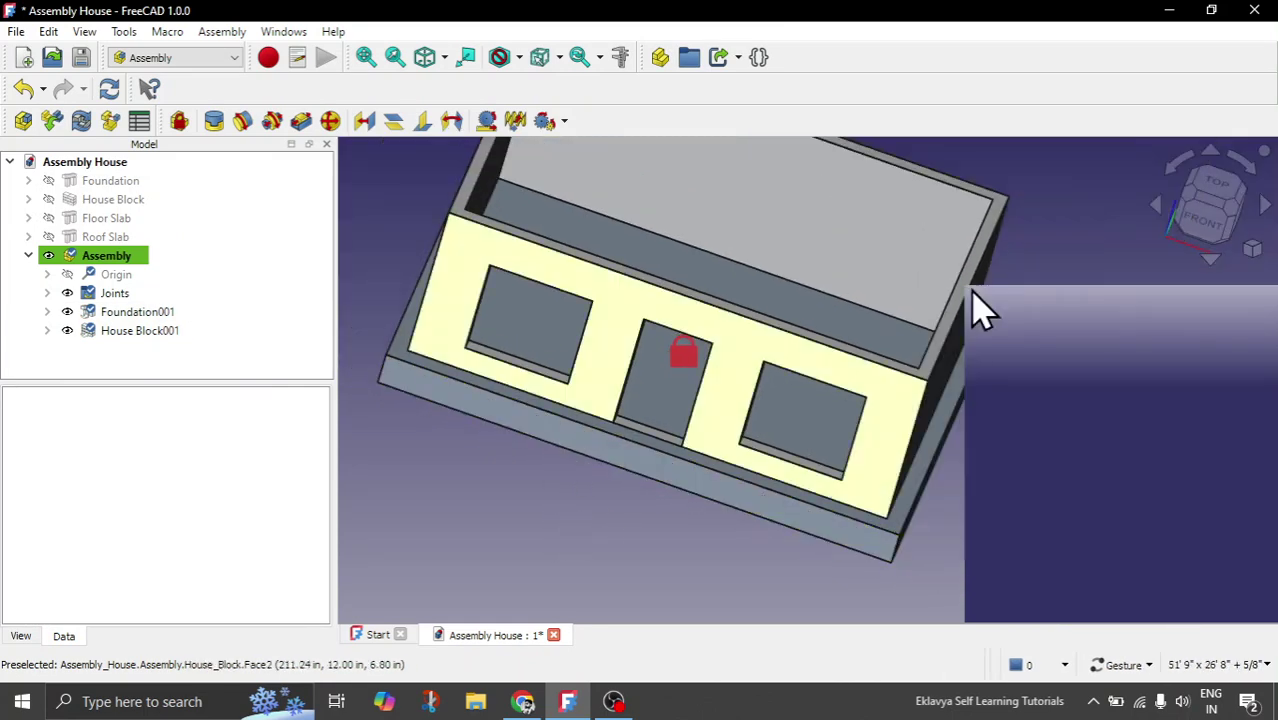
pyautogui.click(1199, 236)
pyautogui.scroll(-2, 755, 275)
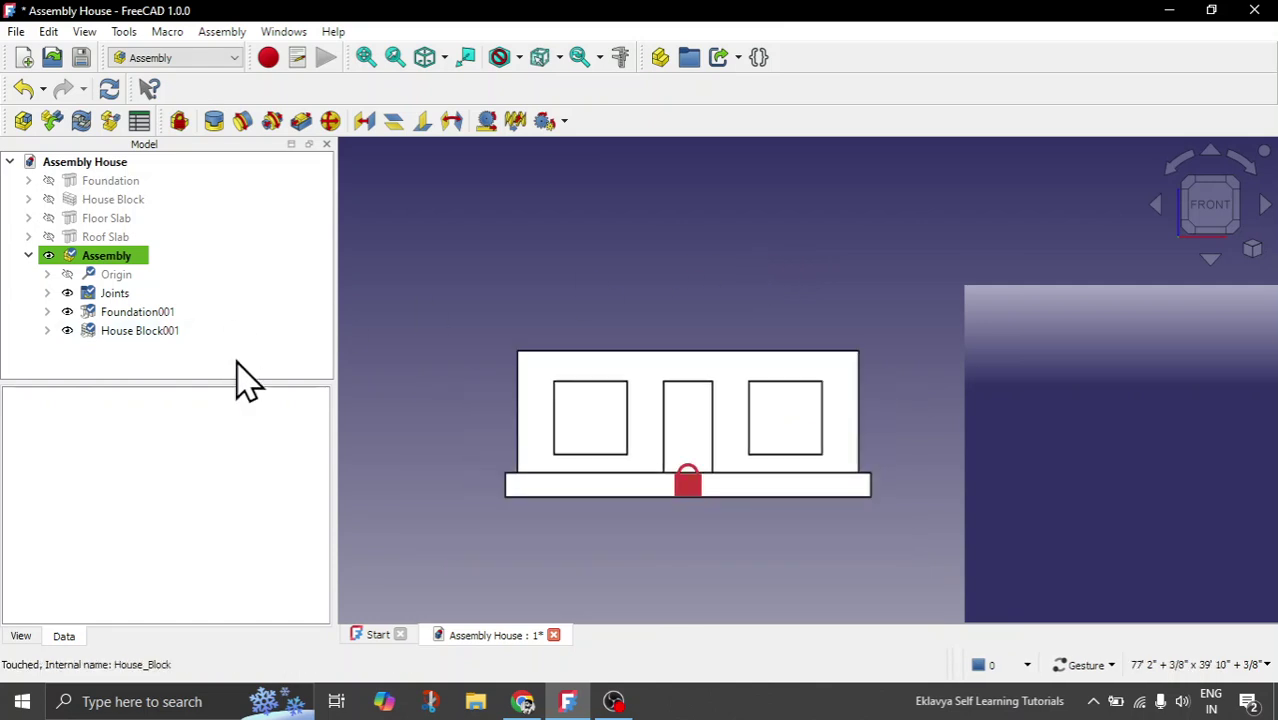
pyautogui.scroll(2, 362, 450)
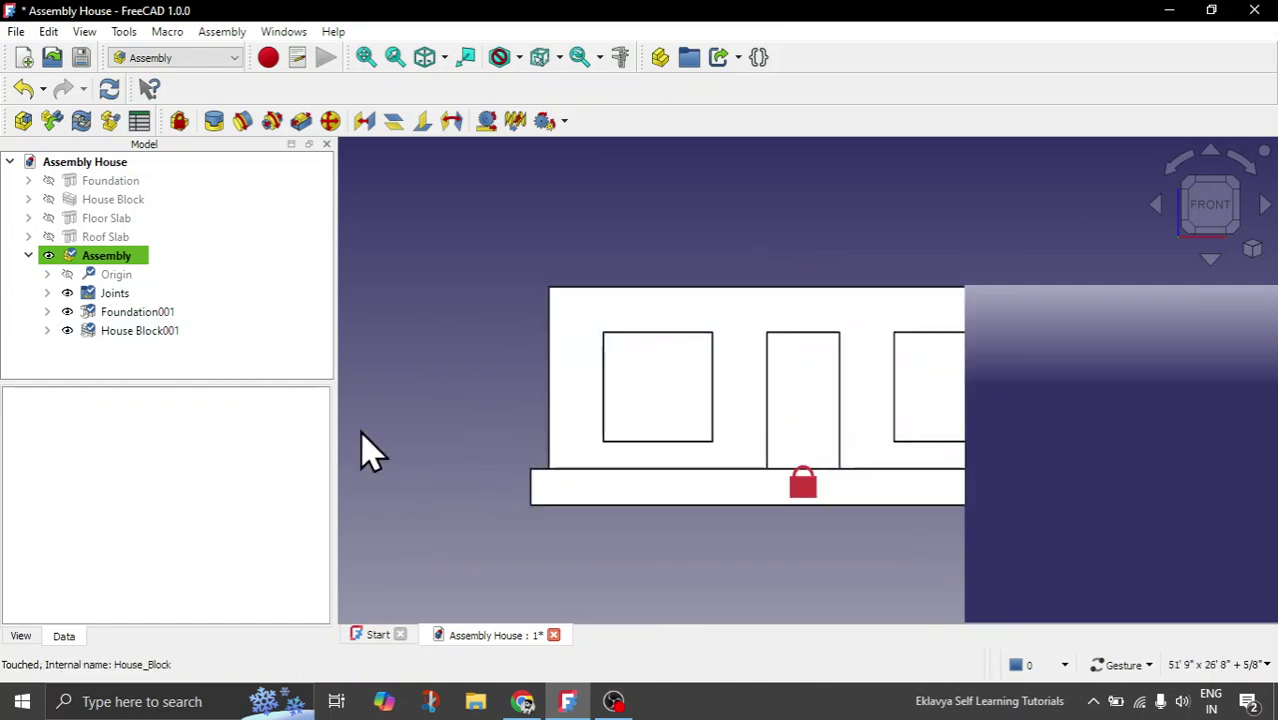
pyautogui.click(160, 316)
pyautogui.scroll(2, 620, 548)
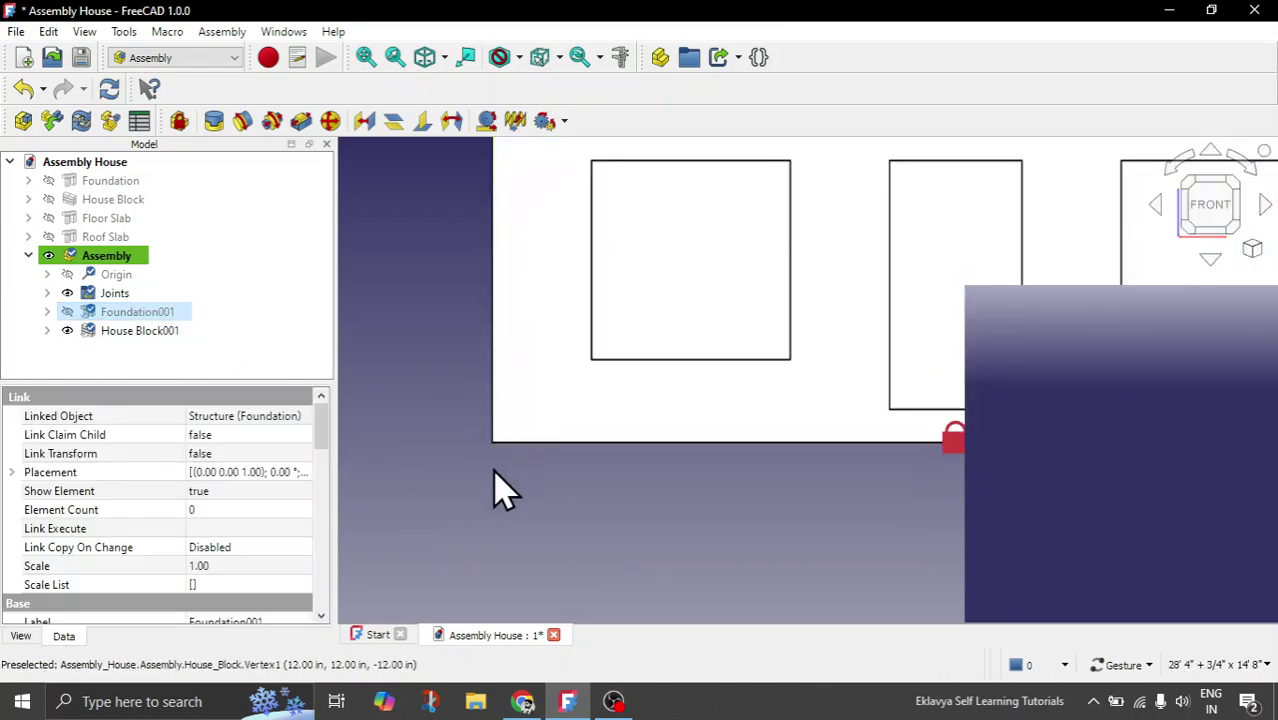
pyautogui.press('space')
pyautogui.scroll(-2, 520, 505)
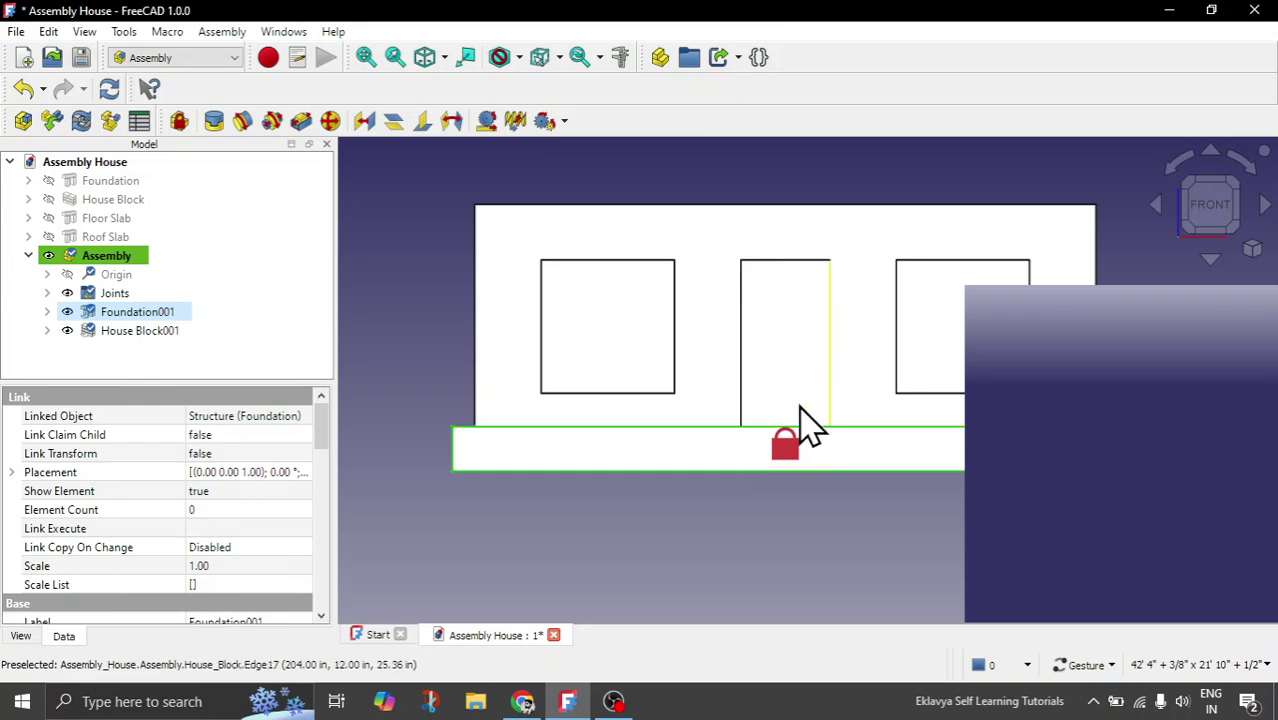
# Clear the foundation selection and examine the joined House Block and foundation from an angled view
pyautogui.scroll(-1, 663, 440)
pyautogui.scroll(-2, 539, 465)
pyautogui.moveTo(919, 302); pyautogui.dragTo(860, 340)
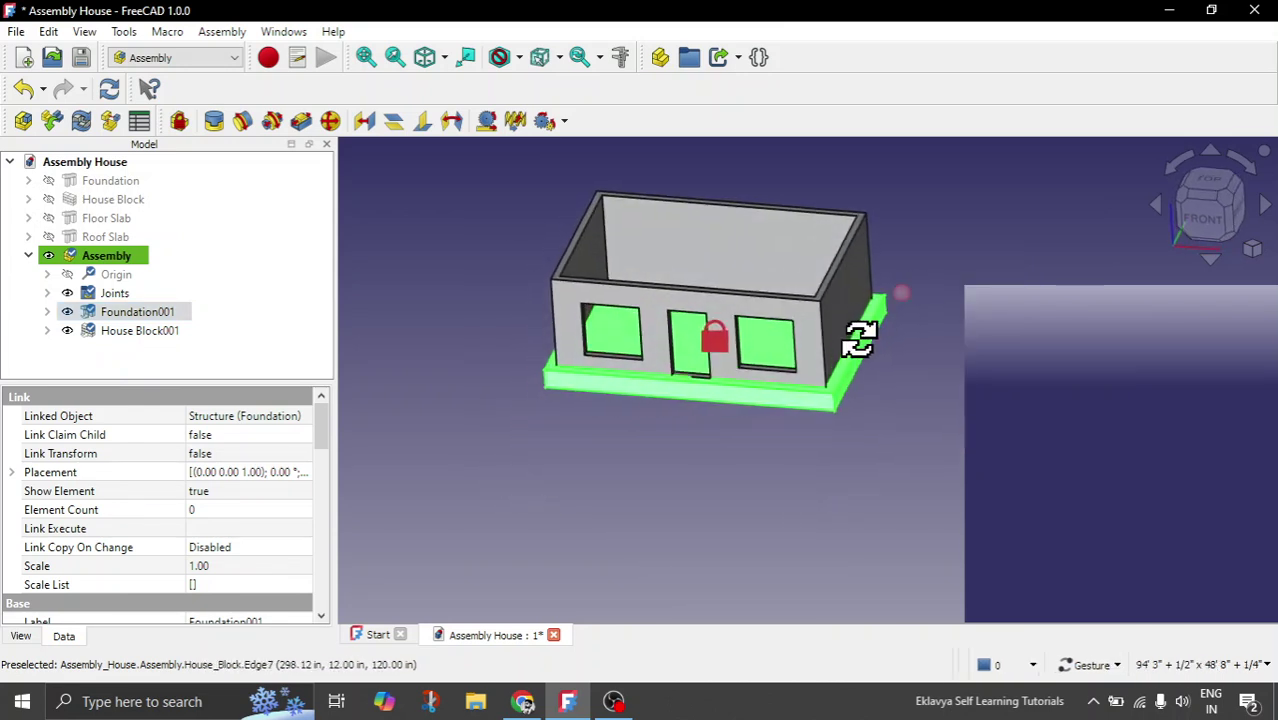
pyautogui.click(631, 476)
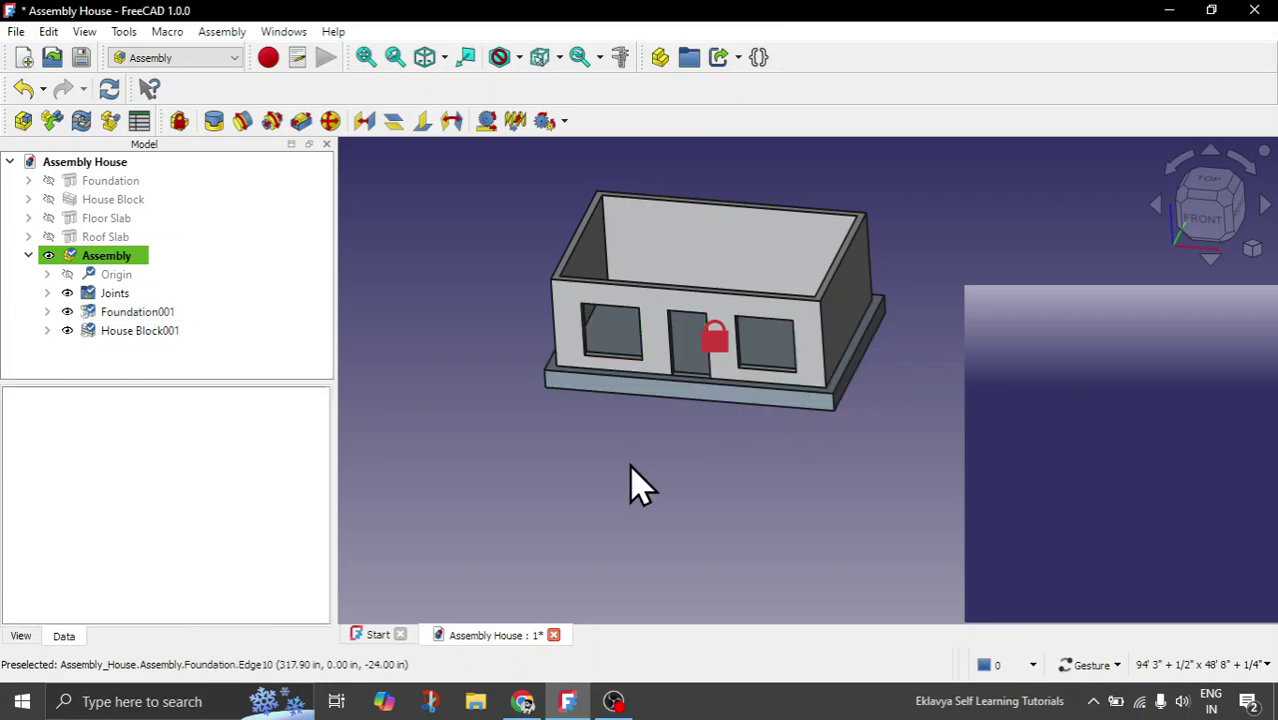
pyautogui.scroll(-2, 585, 491)
pyautogui.moveTo(585, 491); pyautogui.dragTo(757, 500)
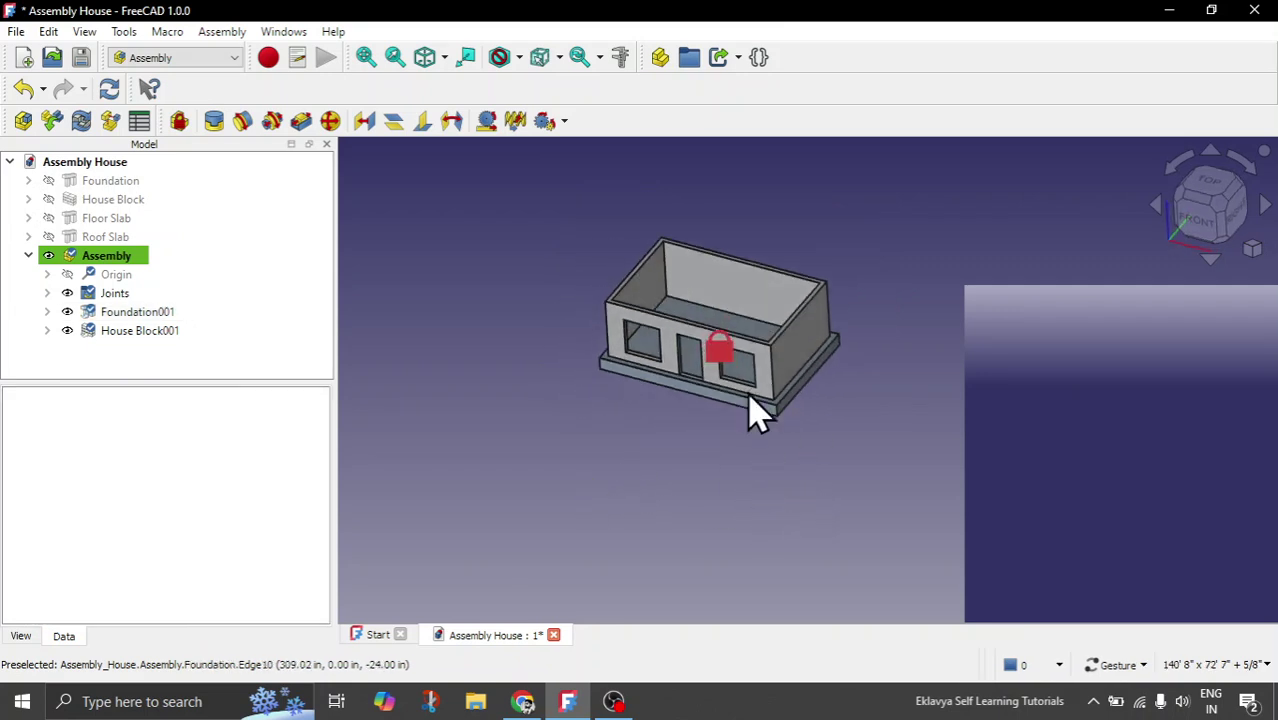
pyautogui.scroll(2, 736, 308)
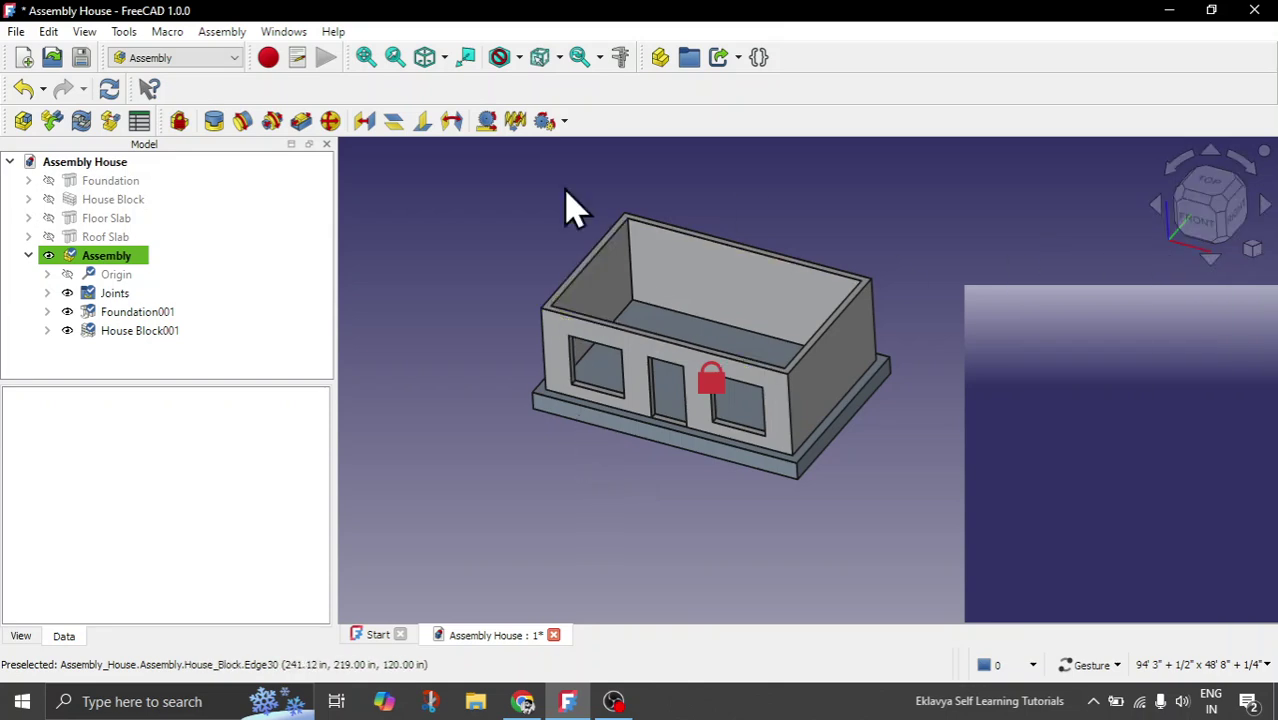
# Insert the Floor Slab into the assembly as a component and view it from the front
pyautogui.click(52, 121)
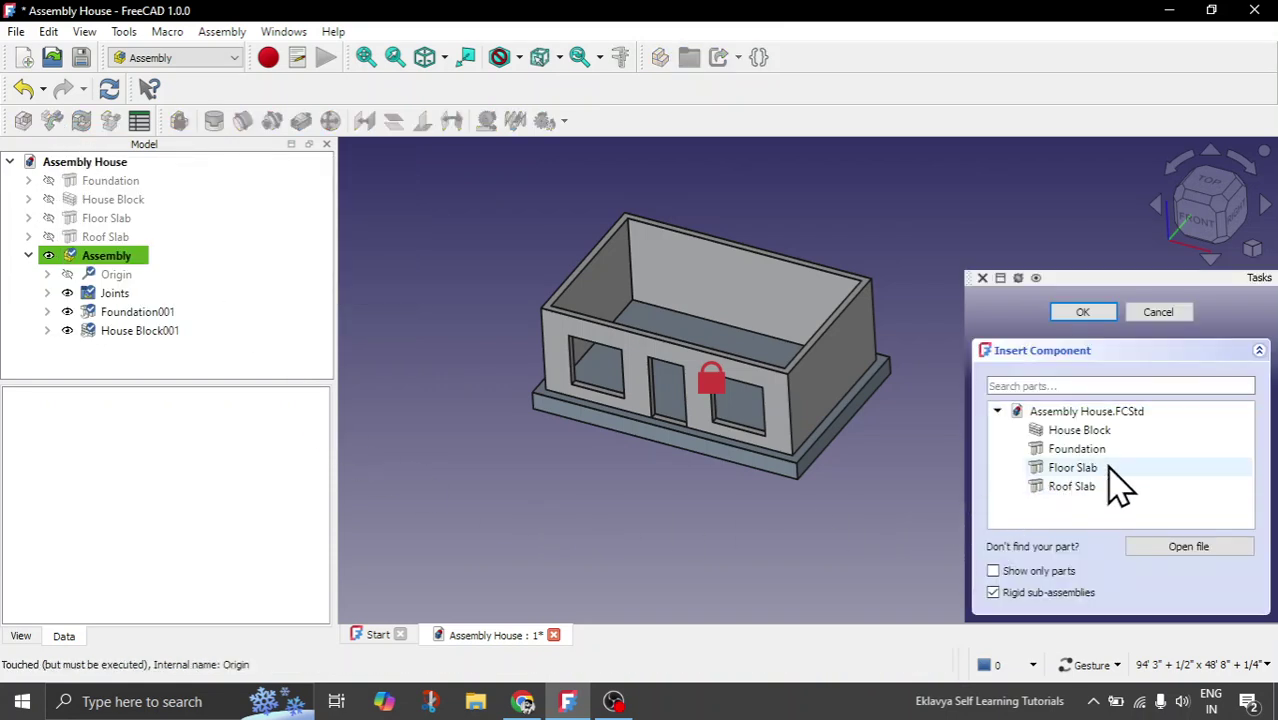
pyautogui.click(1073, 468)
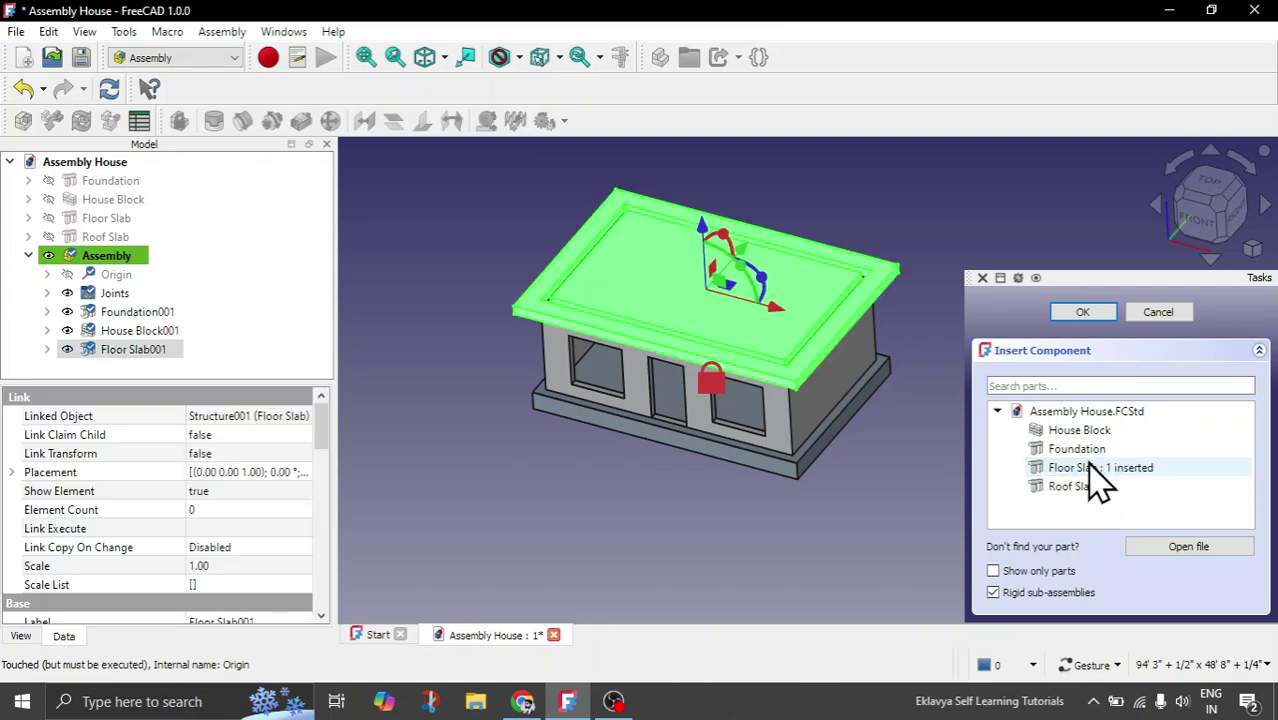
pyautogui.moveTo(622, 499); pyautogui.dragTo(1153, 285)
pyautogui.scroll(5, 542, 380)
pyautogui.scroll(-4, 508, 329)
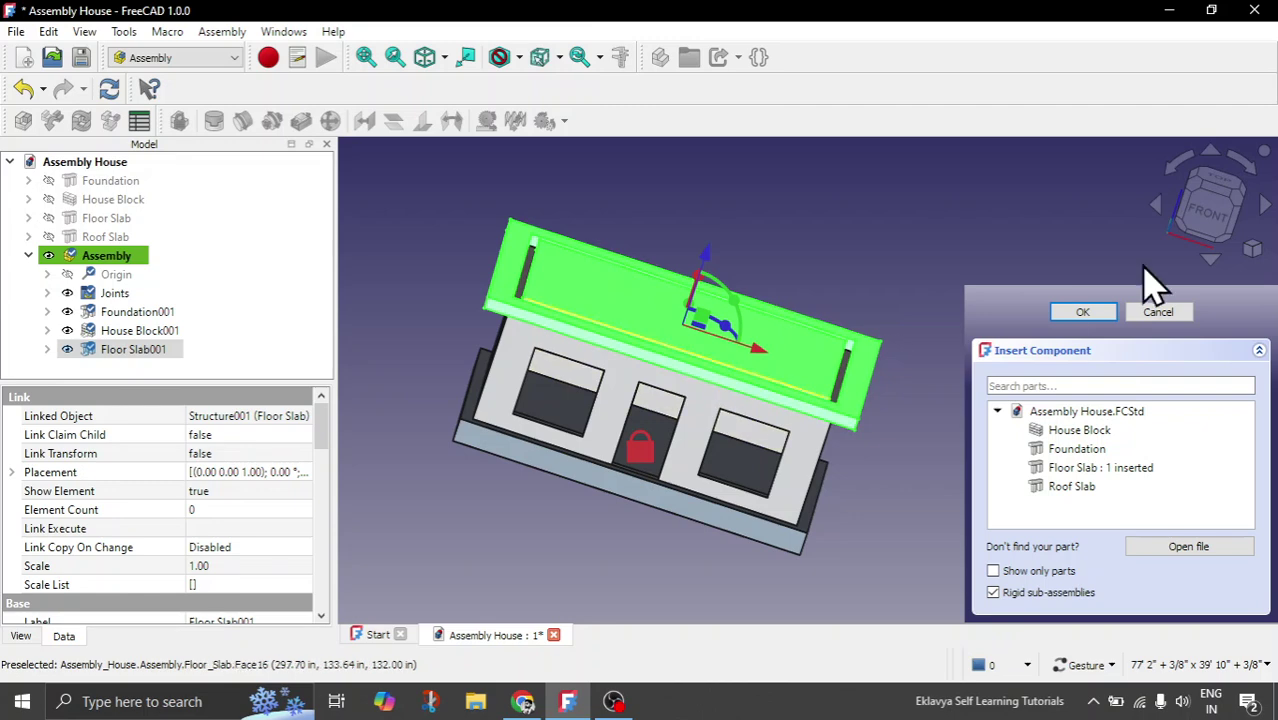
pyautogui.click(1212, 224)
pyautogui.scroll(3, 670, 430)
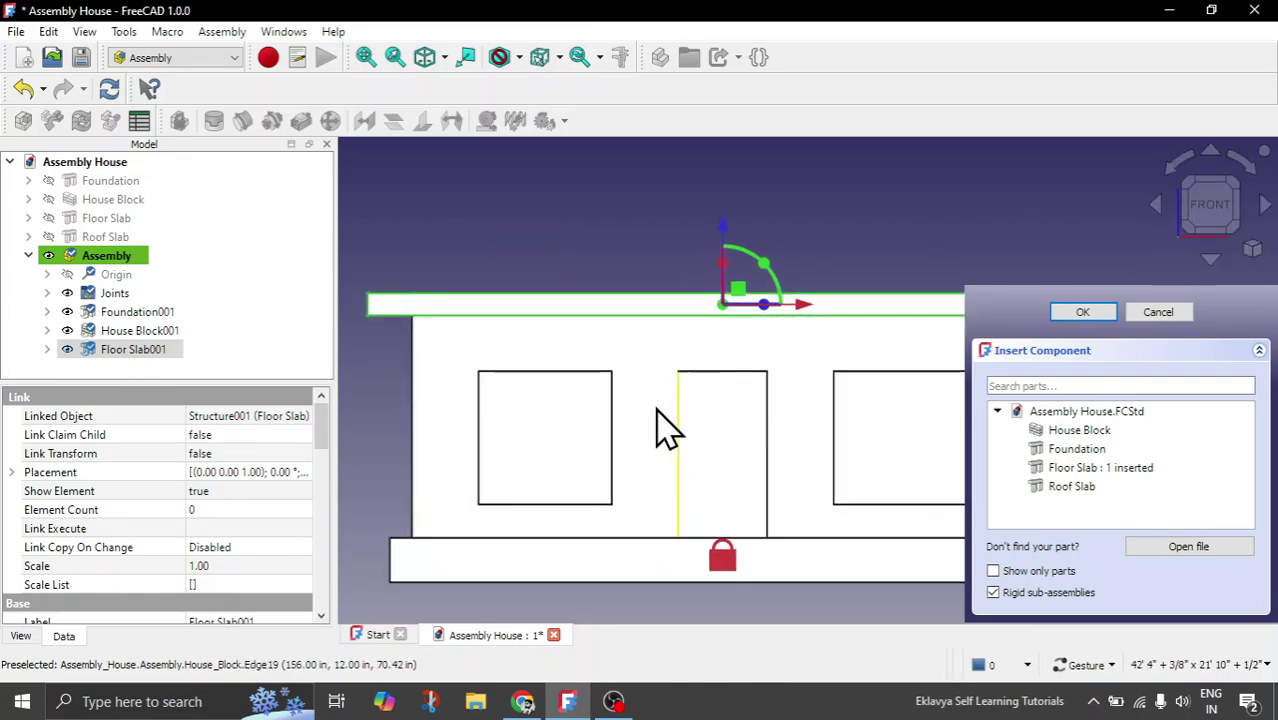
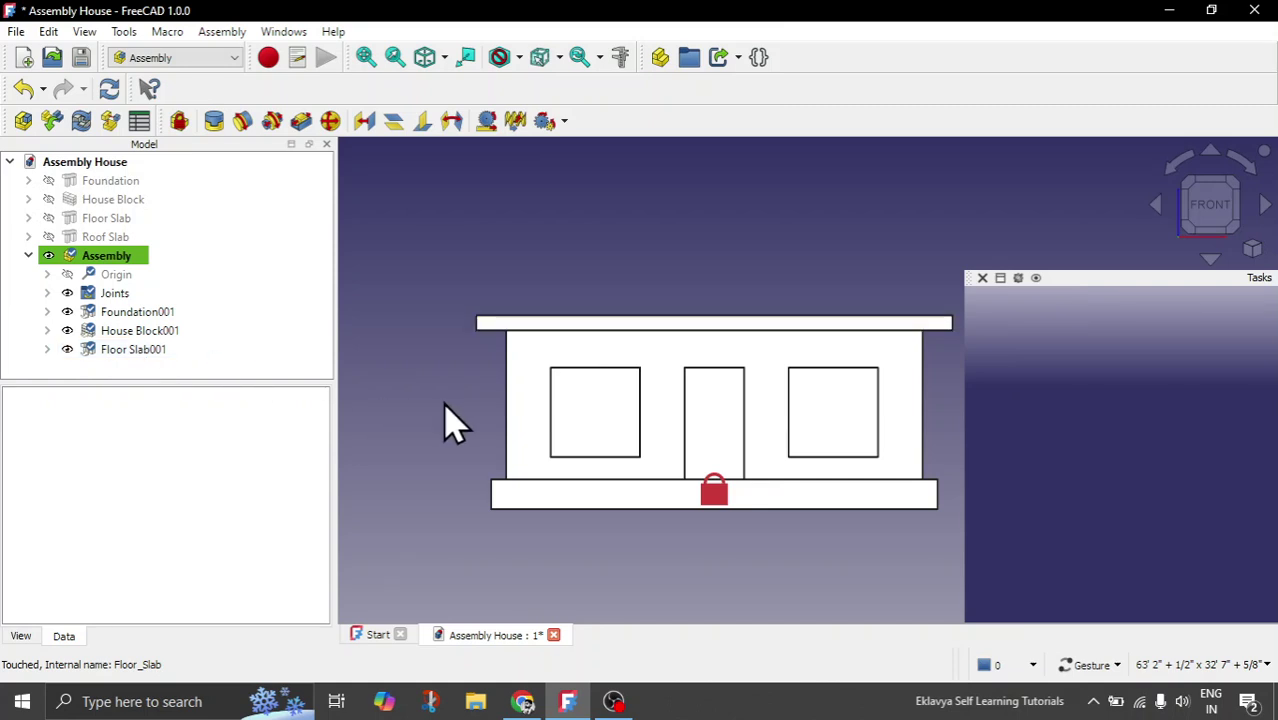
pyautogui.moveTo(665, 551); pyautogui.dragTo(540, 555)
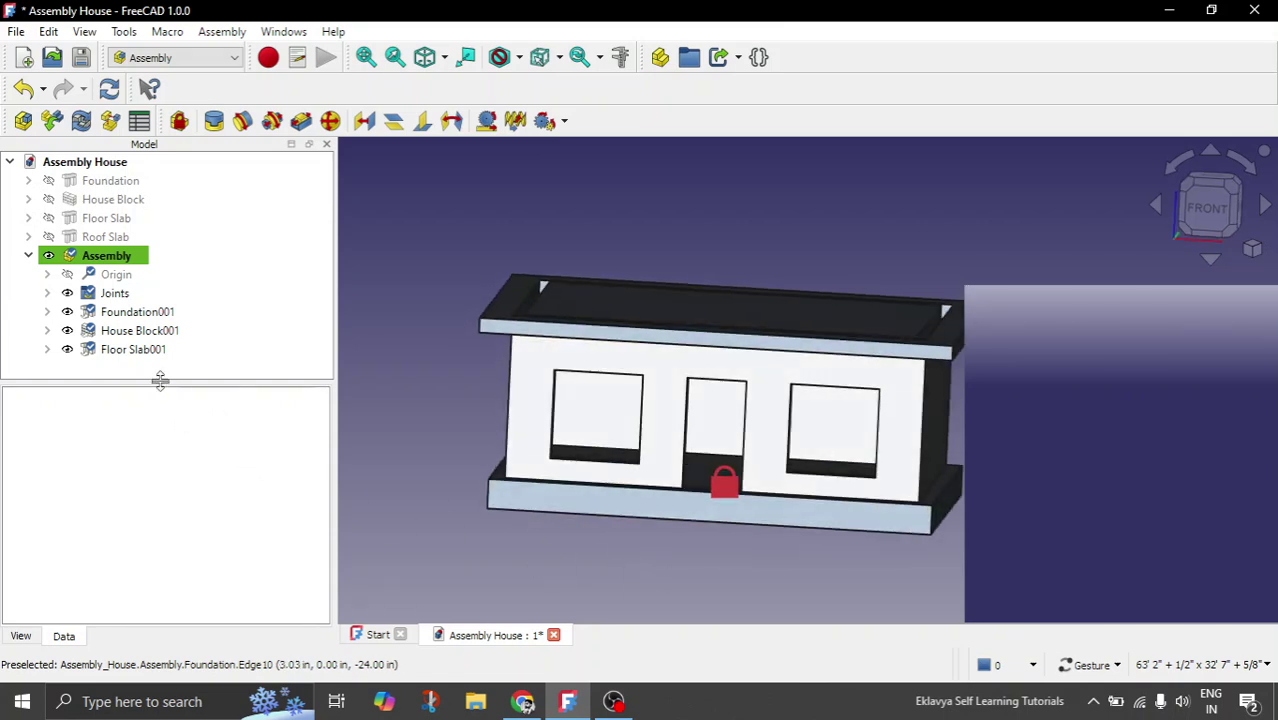
pyautogui.click(142, 331)
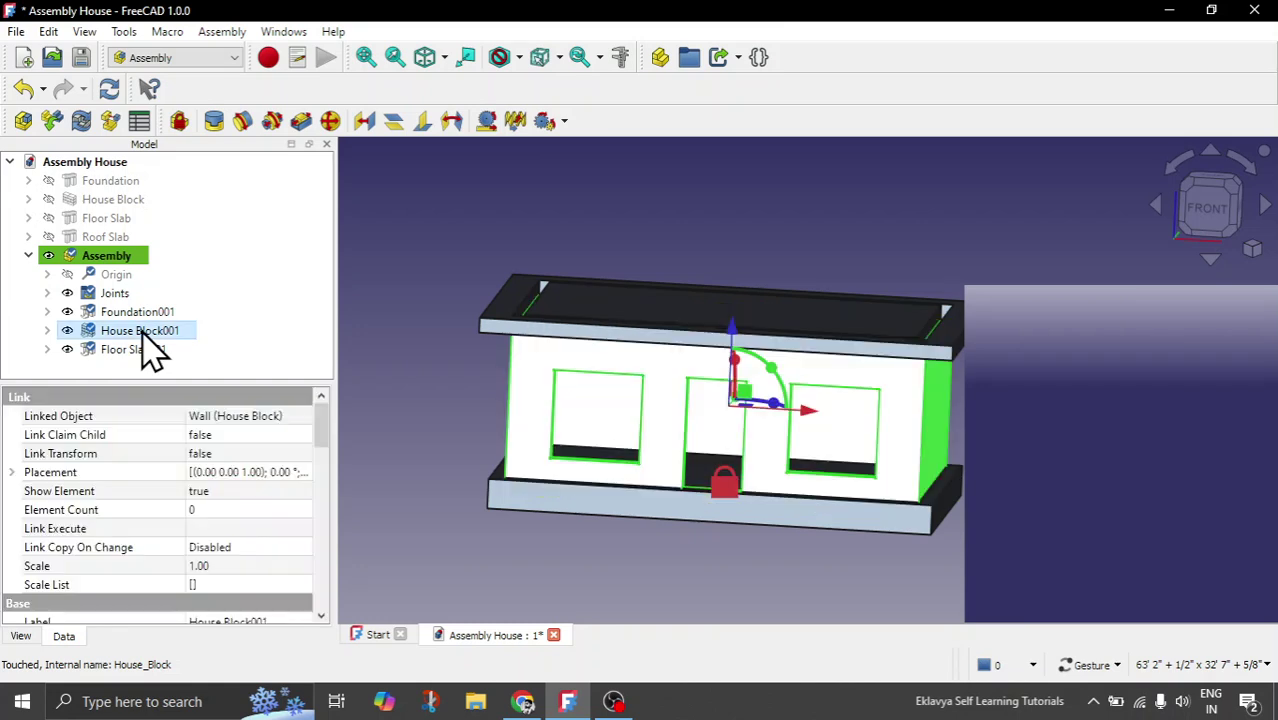
pyautogui.doubleClick(135, 349)
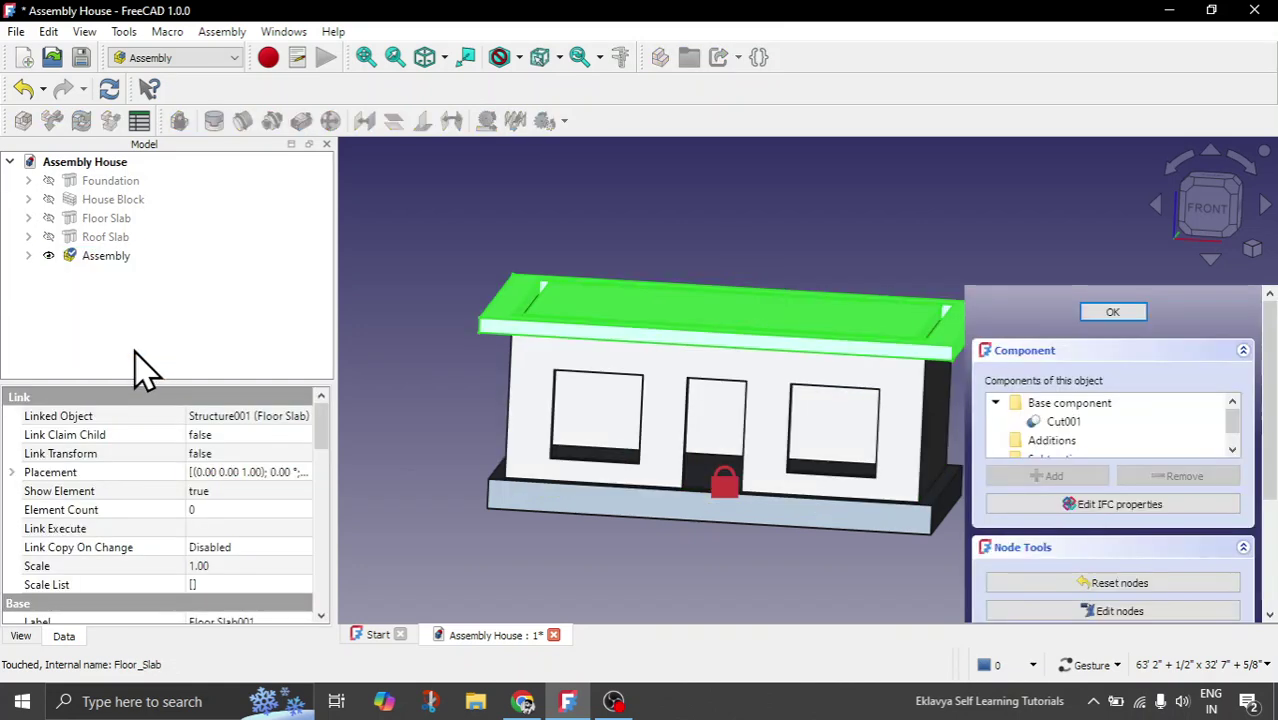
pyautogui.click(1110, 312)
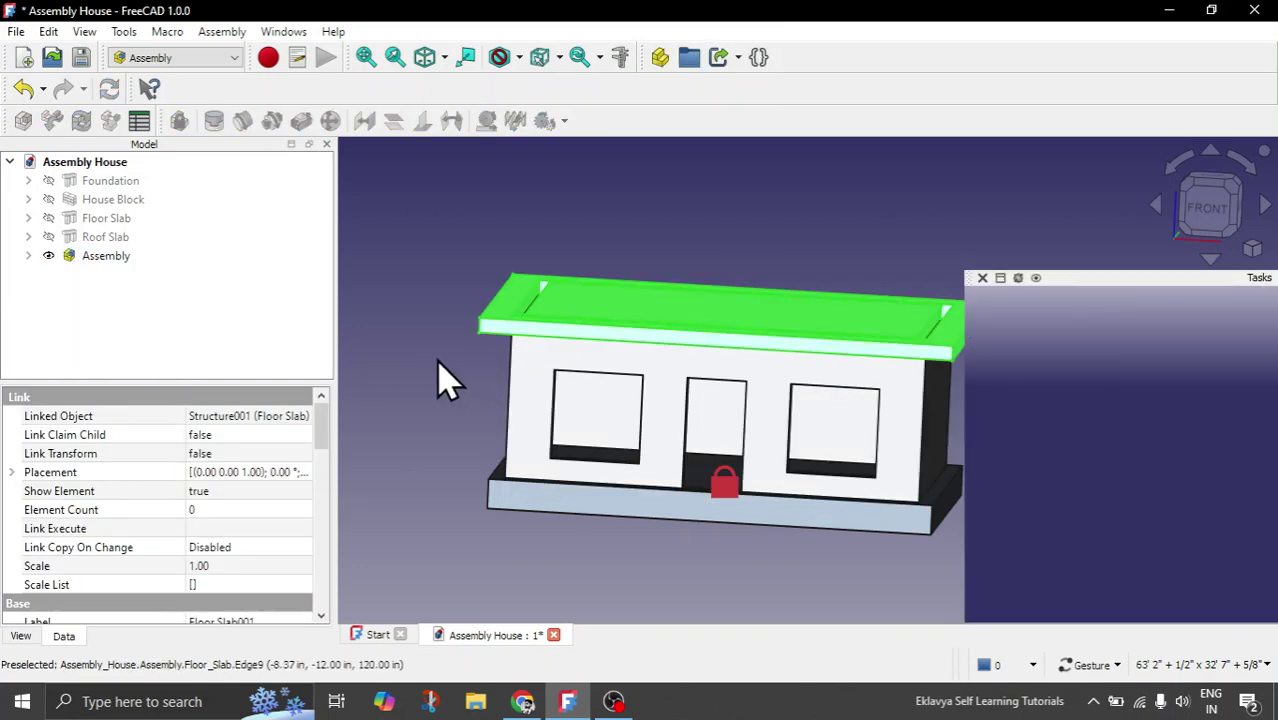
# Raise the assembly's floor slab about 4' 8" vertically above the House Block with the Transform tool
pyautogui.click(28, 256)
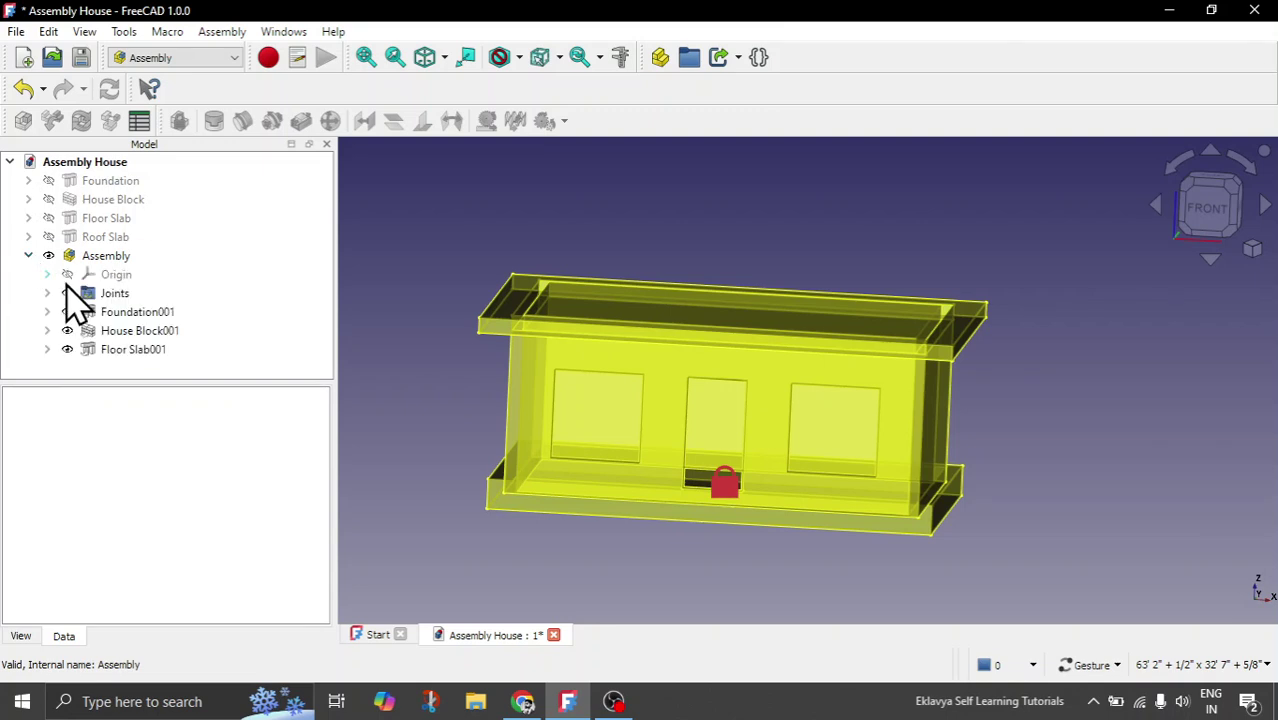
pyautogui.click(140, 350)
pyautogui.click(205, 368)
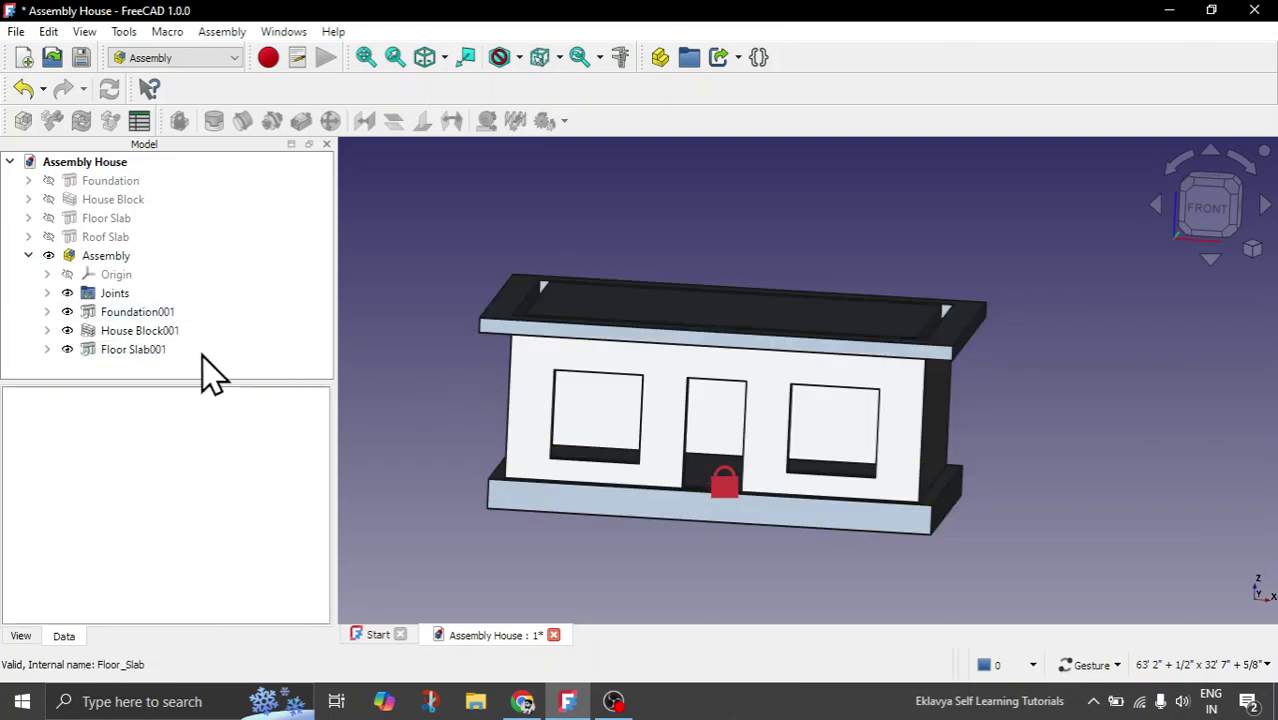
pyautogui.click(150, 350)
pyautogui.click(1202, 215)
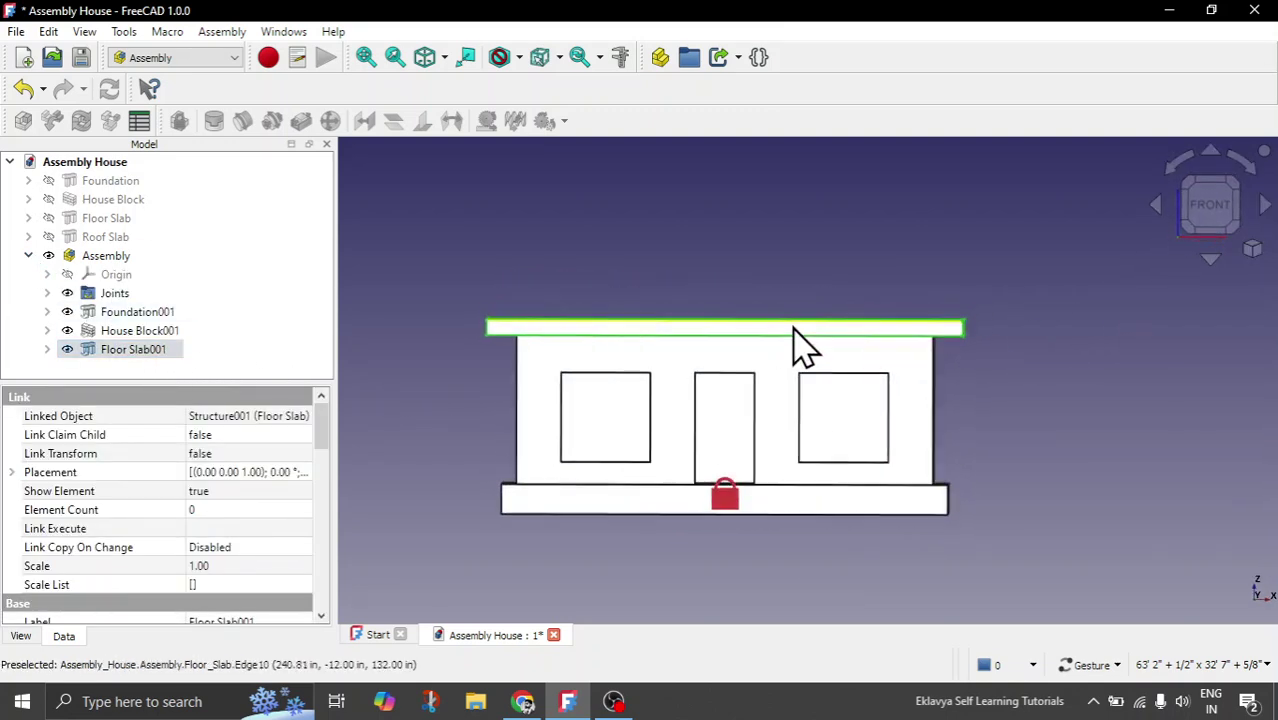
pyautogui.moveTo(719, 334); pyautogui.dragTo(810, 255)
pyautogui.click(1236, 225)
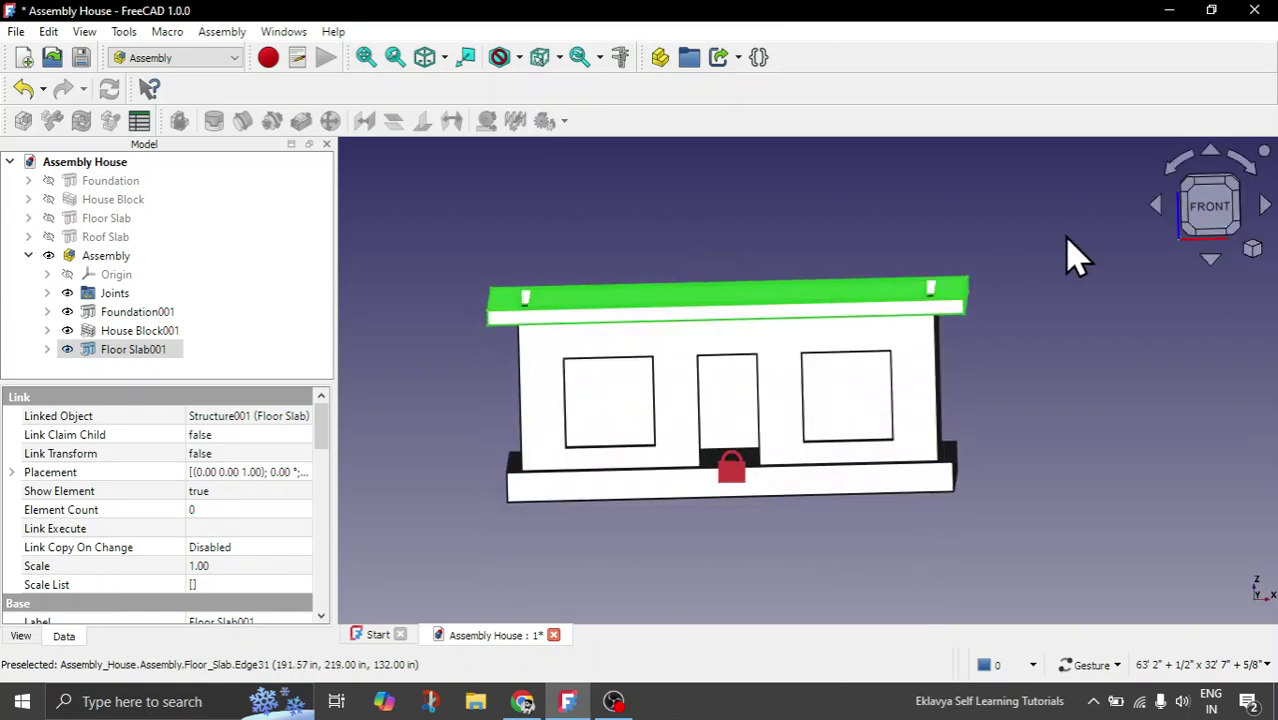
pyautogui.rightClick(122, 356)
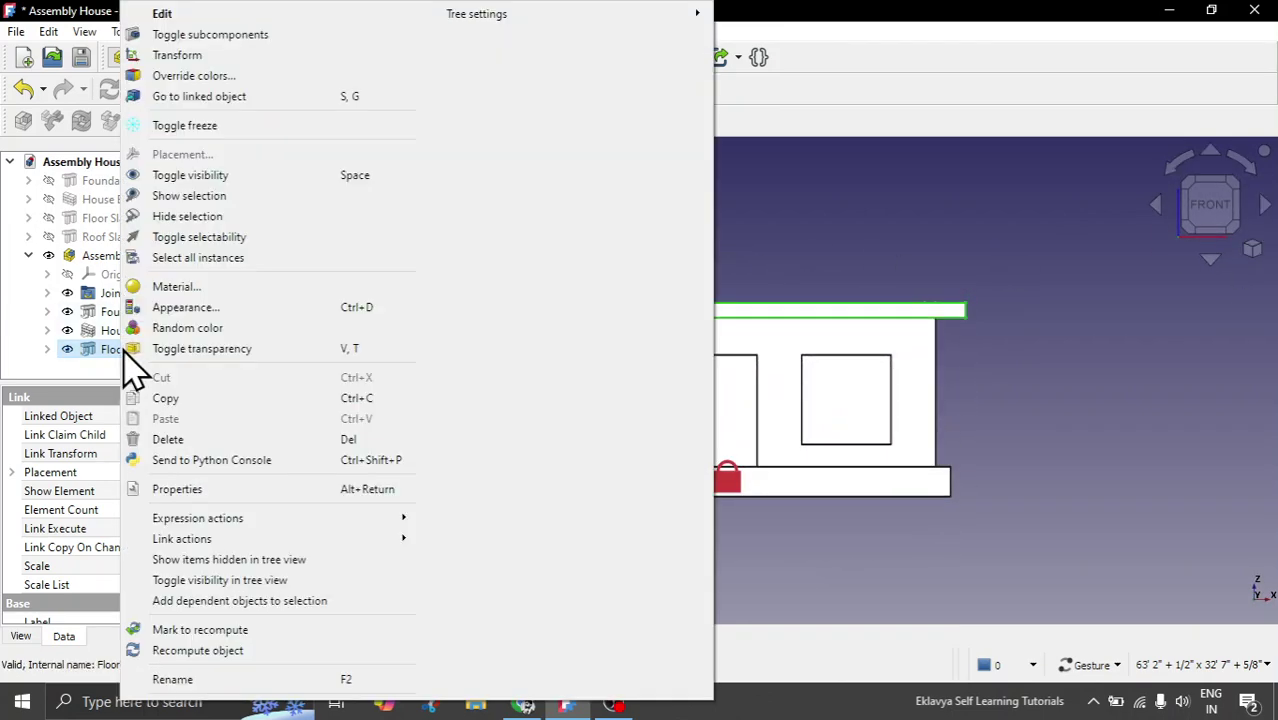
pyautogui.click(185, 57)
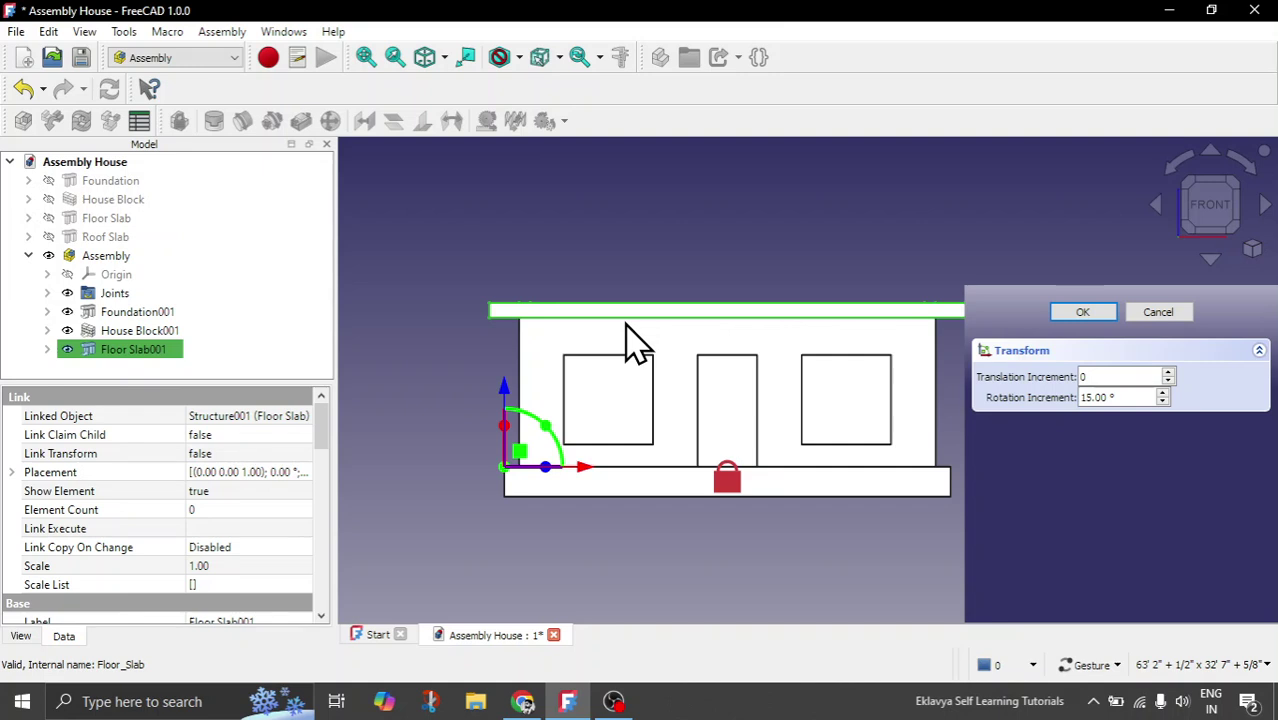
pyautogui.moveTo(508, 405); pyautogui.dragTo(510, 337)
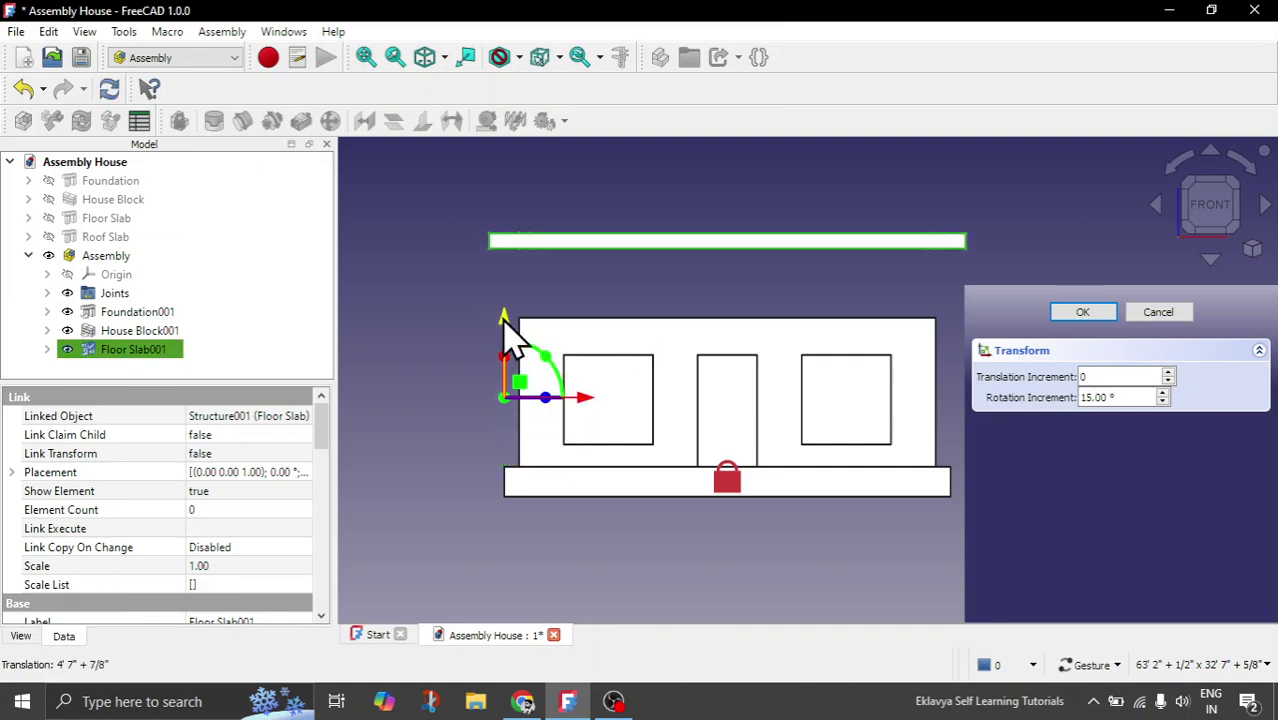
pyautogui.click(1083, 313)
# Clear the slab selection and examine the floor slab's groove and the top of the House Block walls from angled views
pyautogui.moveTo(895, 485); pyautogui.dragTo(879, 522)
pyautogui.moveTo(955, 432); pyautogui.dragTo(898, 445)
pyautogui.moveTo(603, 408); pyautogui.dragTo(596, 434)
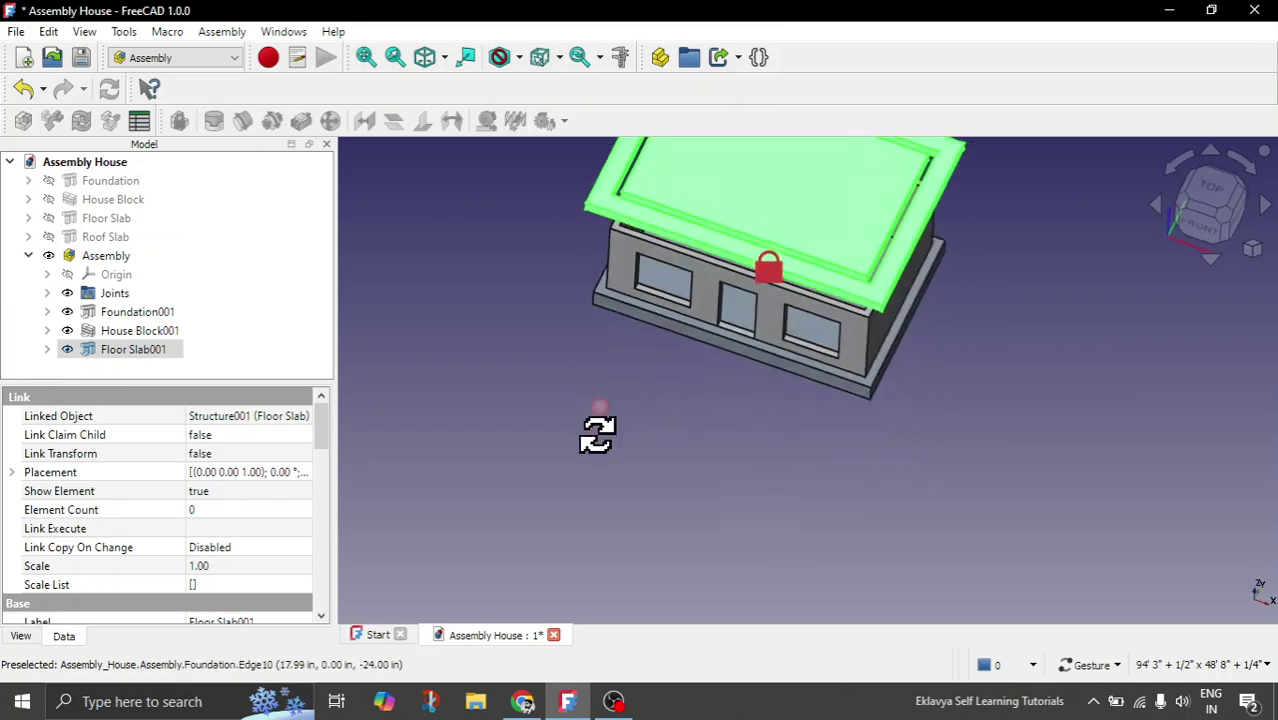
pyautogui.scroll(5, 670, 200)
pyautogui.moveTo(676, 234); pyautogui.dragTo(676, 263)
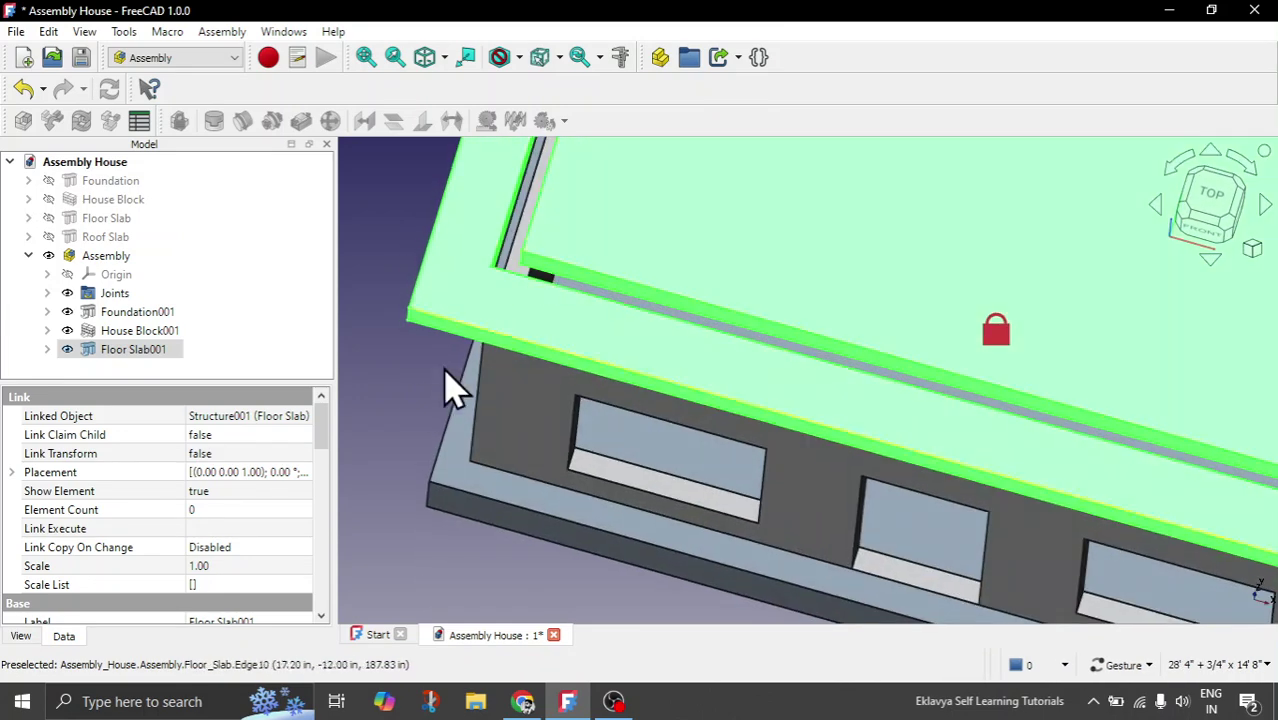
pyautogui.click(456, 386)
pyautogui.scroll(3, 567, 298)
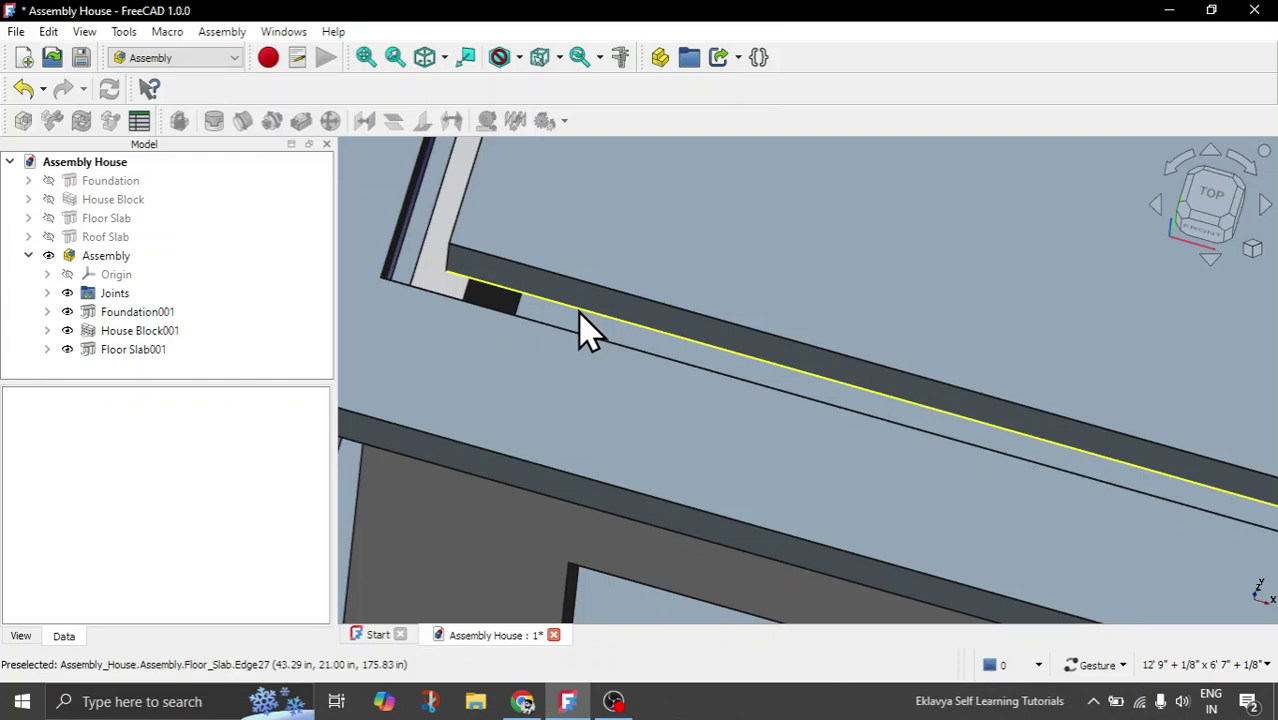
pyautogui.scroll(-3, 590, 440)
pyautogui.moveTo(590, 448); pyautogui.dragTo(610, 413)
pyautogui.scroll(3, 579, 393)
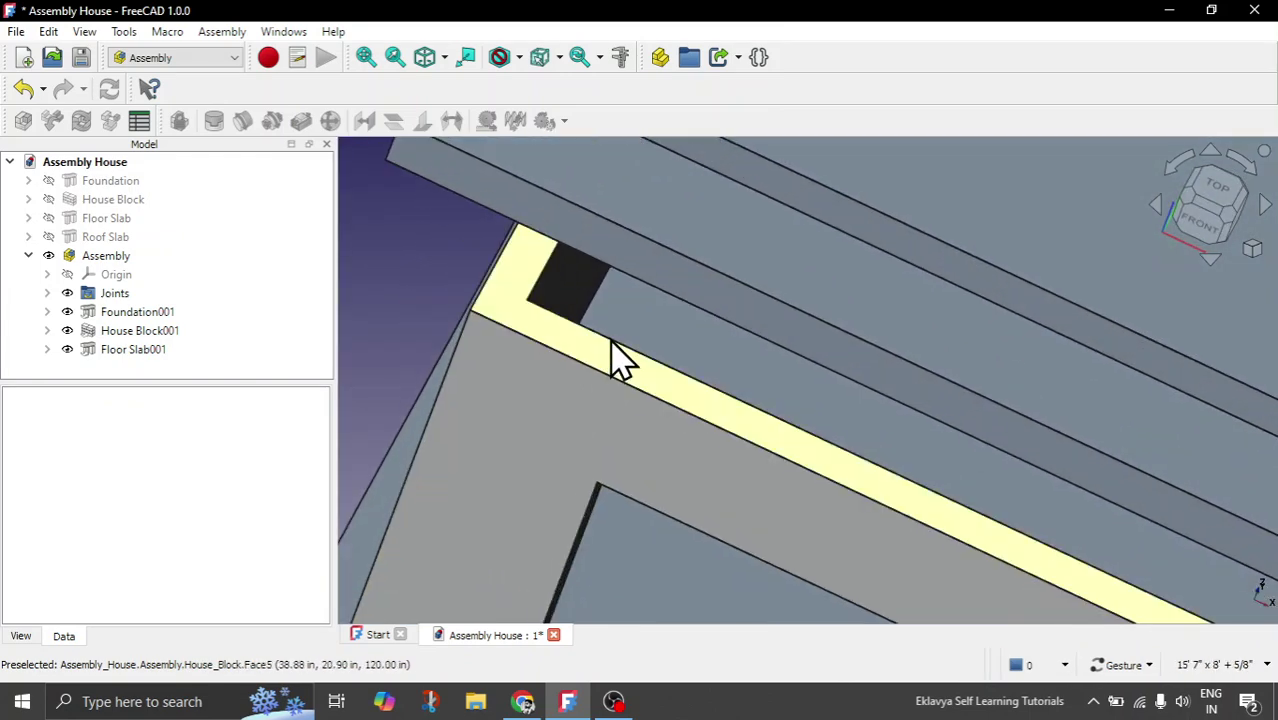
pyautogui.scroll(-5, 620, 360)
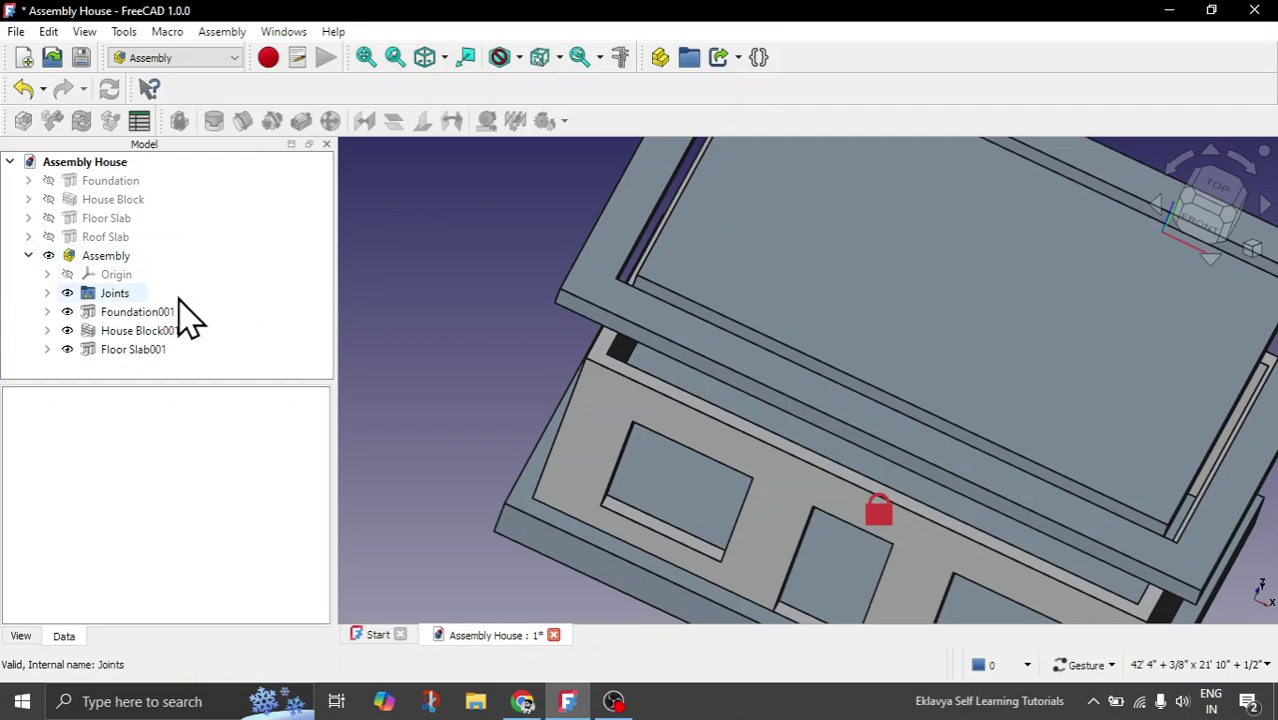
# Reactivate the assembly, start a Fixed joint and choose the inner top edge of the House Block's front wall as first reference
pyautogui.doubleClick(100, 257)
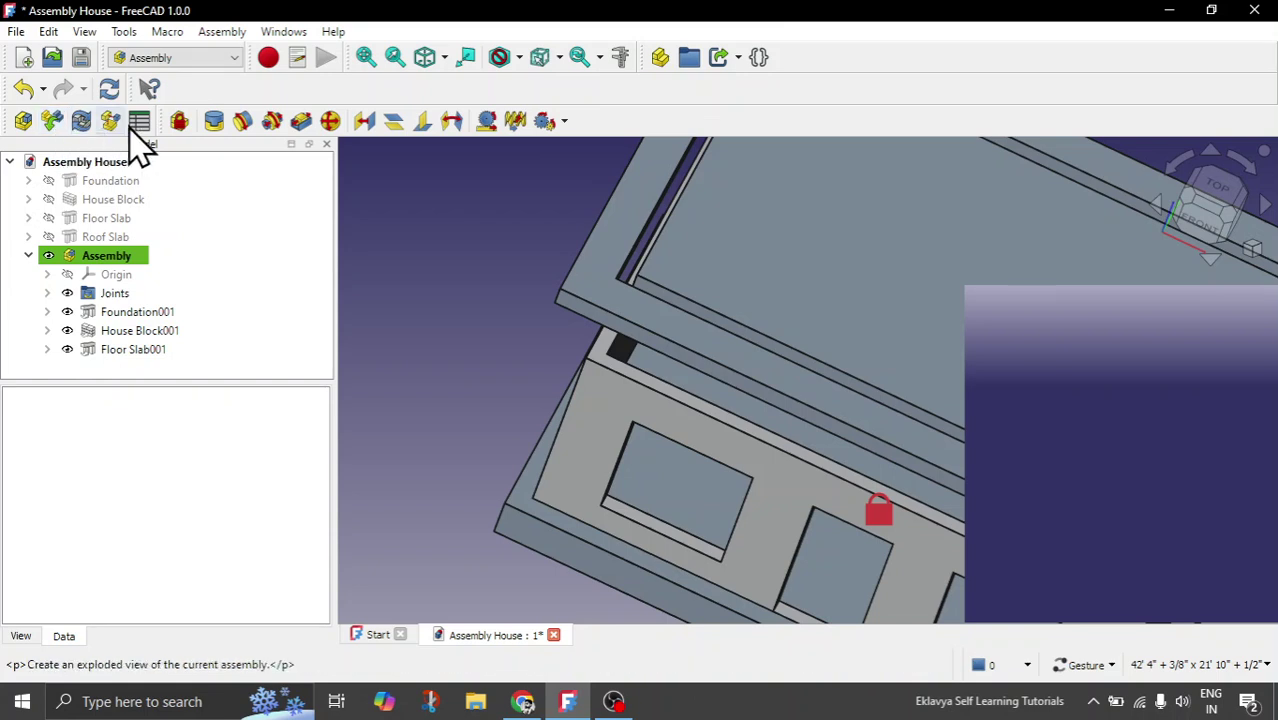
pyautogui.click(222, 128)
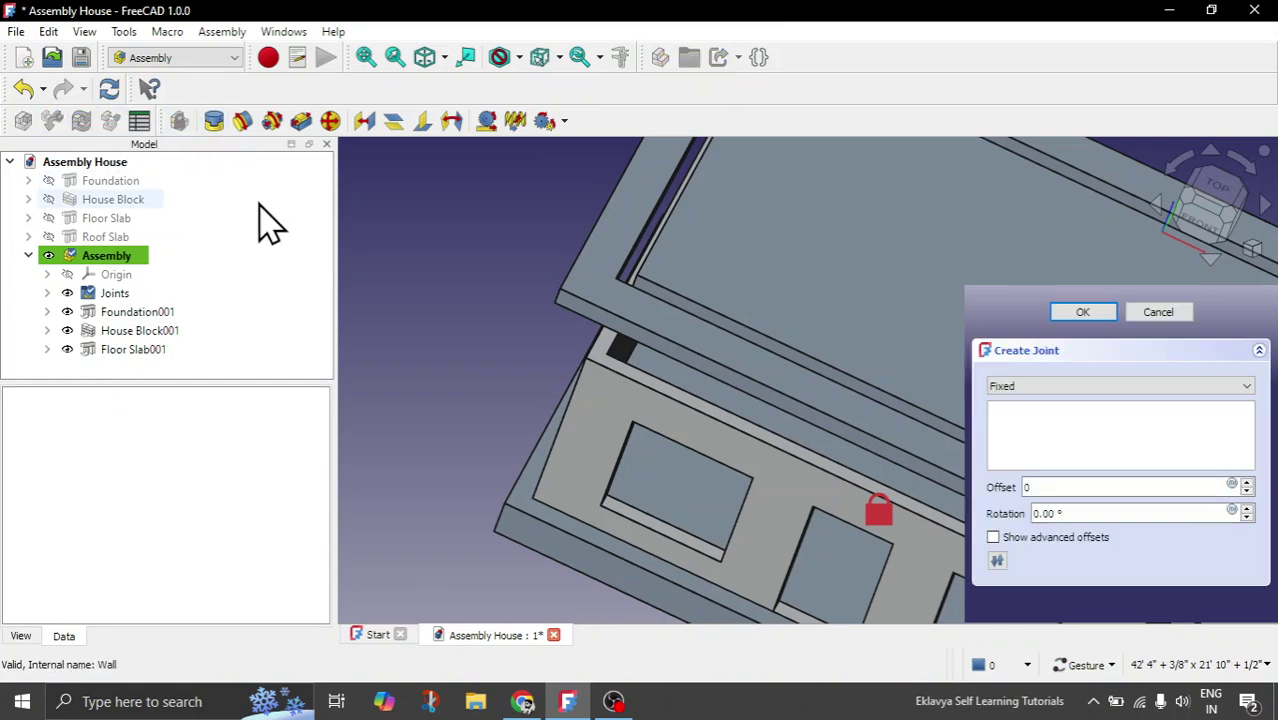
pyautogui.scroll(5, 660, 400)
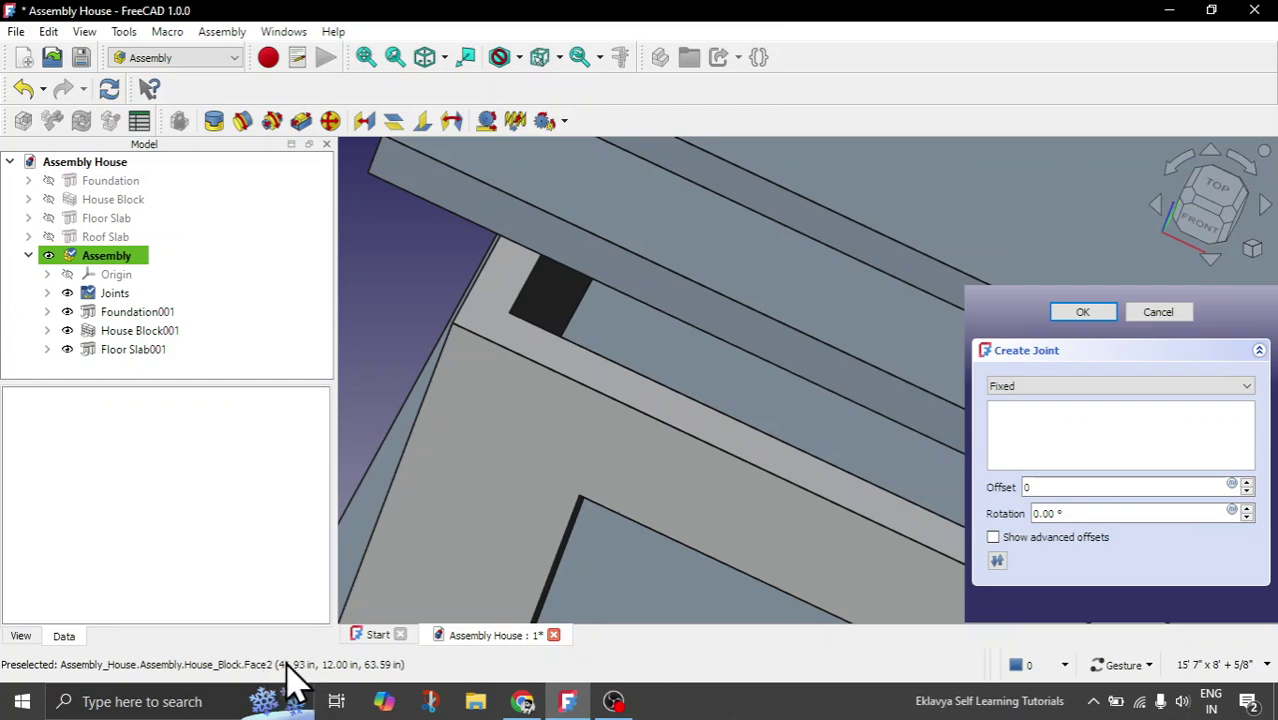
pyautogui.scroll(2, 605, 395)
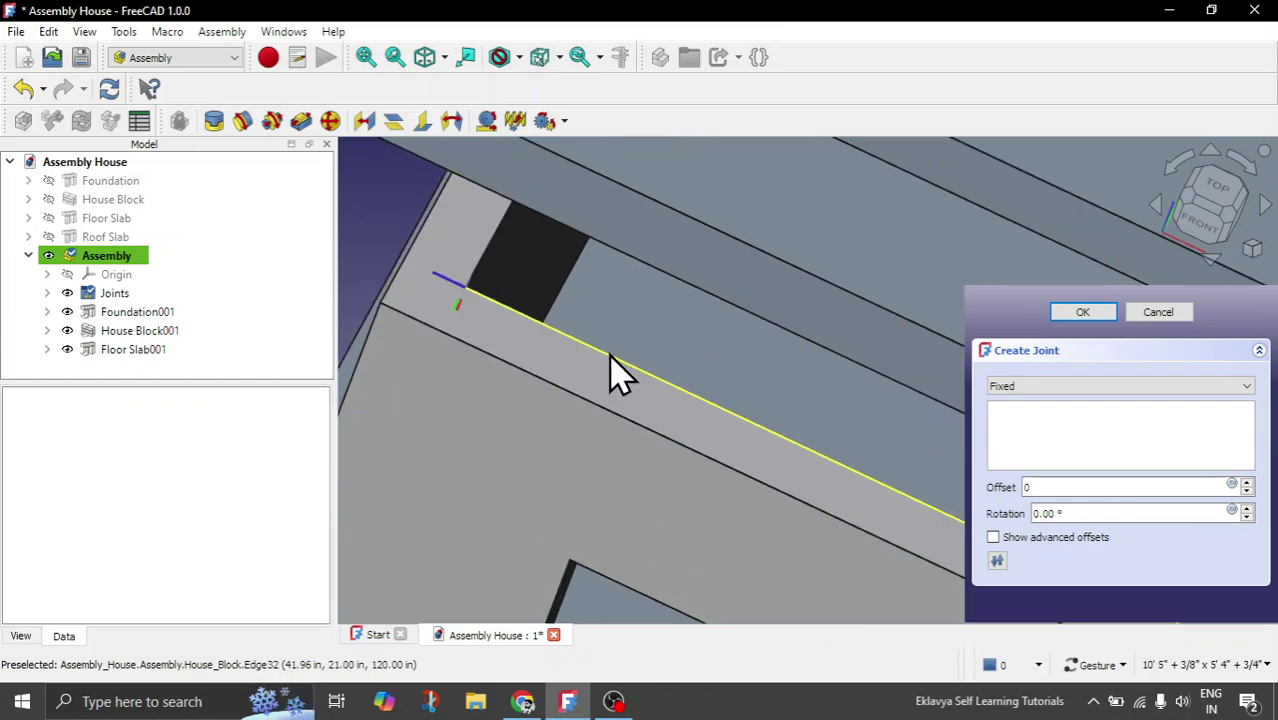
pyautogui.click(620, 375)
pyautogui.scroll(-5, 545, 505)
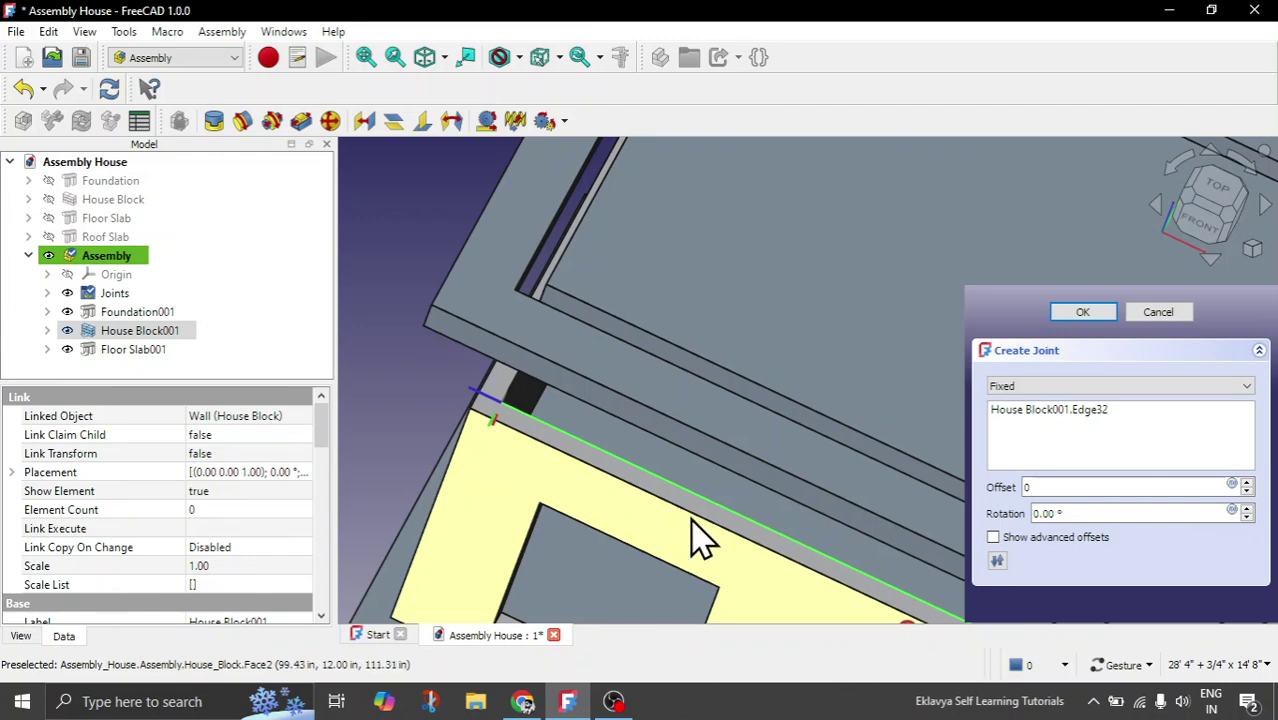
# Choose the inner front edge of the groove on the floor slab's underside as the joint's second reference
pyautogui.moveTo(700, 540); pyautogui.dragTo(615, 400)
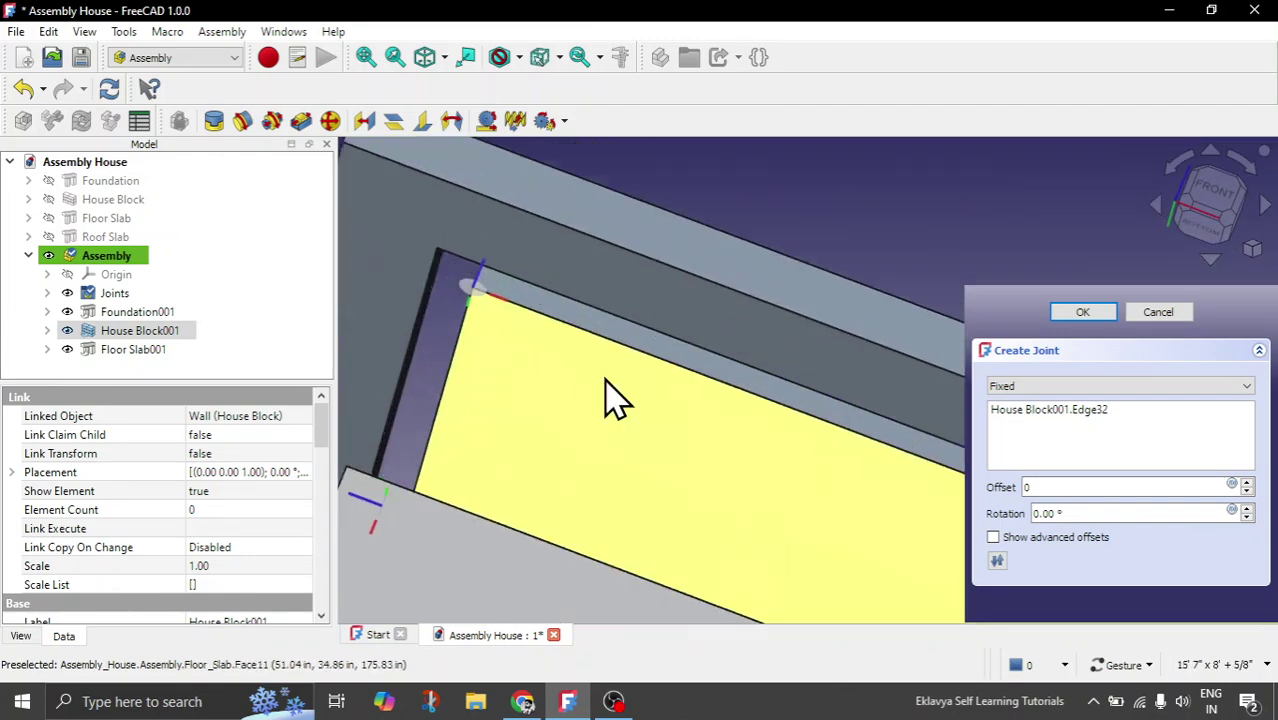
pyautogui.scroll(2, 630, 375)
pyautogui.click(640, 355)
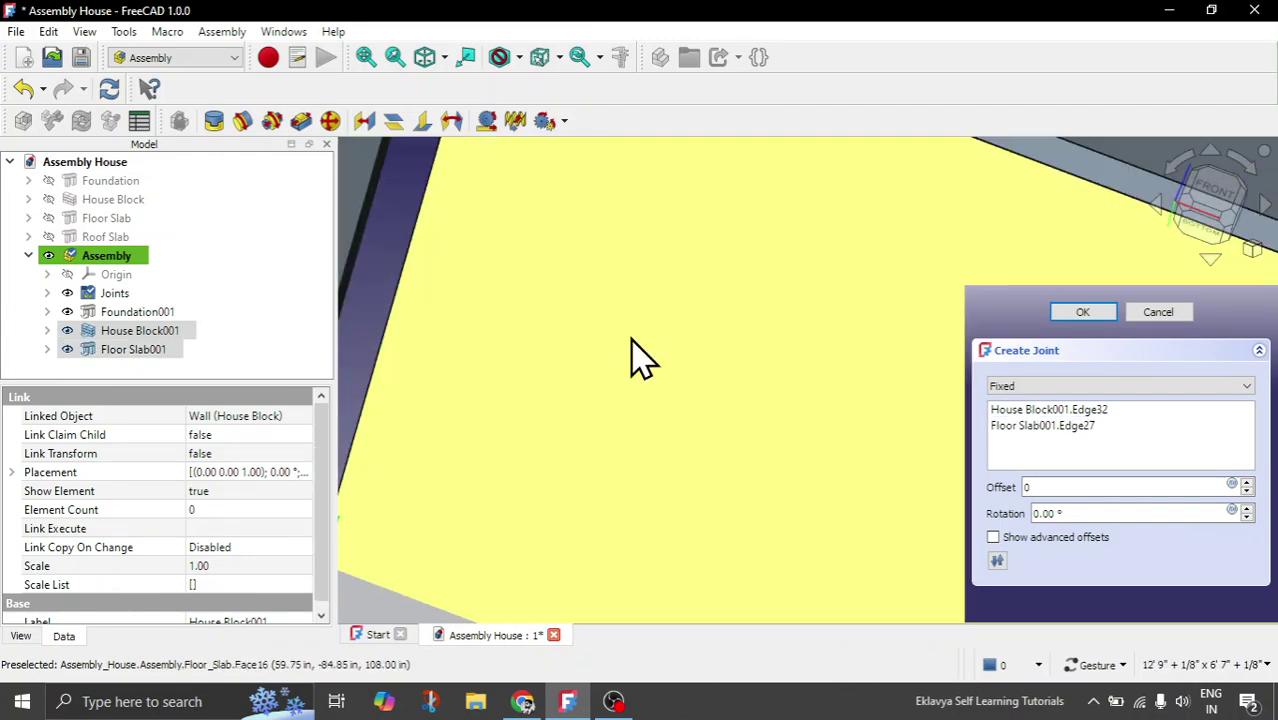
pyautogui.scroll(-10, 630, 360)
pyautogui.moveTo(655, 455); pyautogui.dragTo(645, 491)
pyautogui.scroll(2, 815, 493)
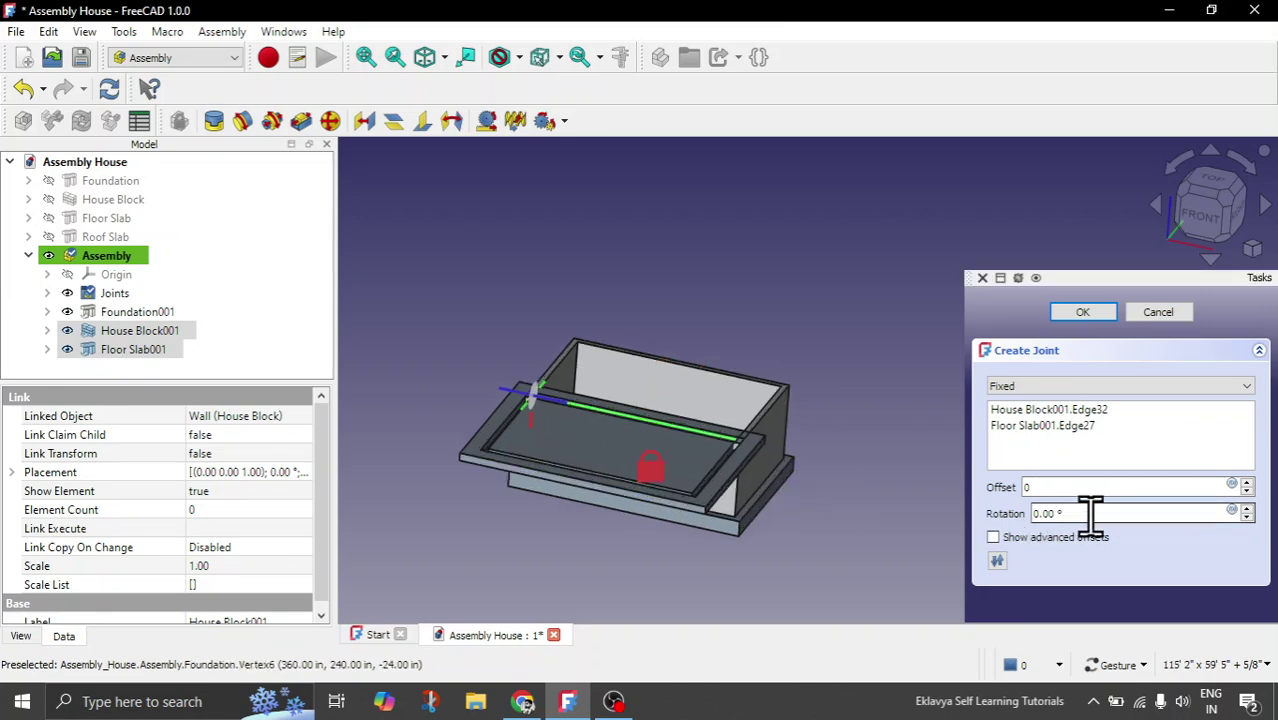
# Set the joint's rotation to 180°, create the Fixed joint and check the floor slab's seating from the front
pyautogui.scroll(10, 1093, 513)
pyautogui.scroll(20, 1093, 510)
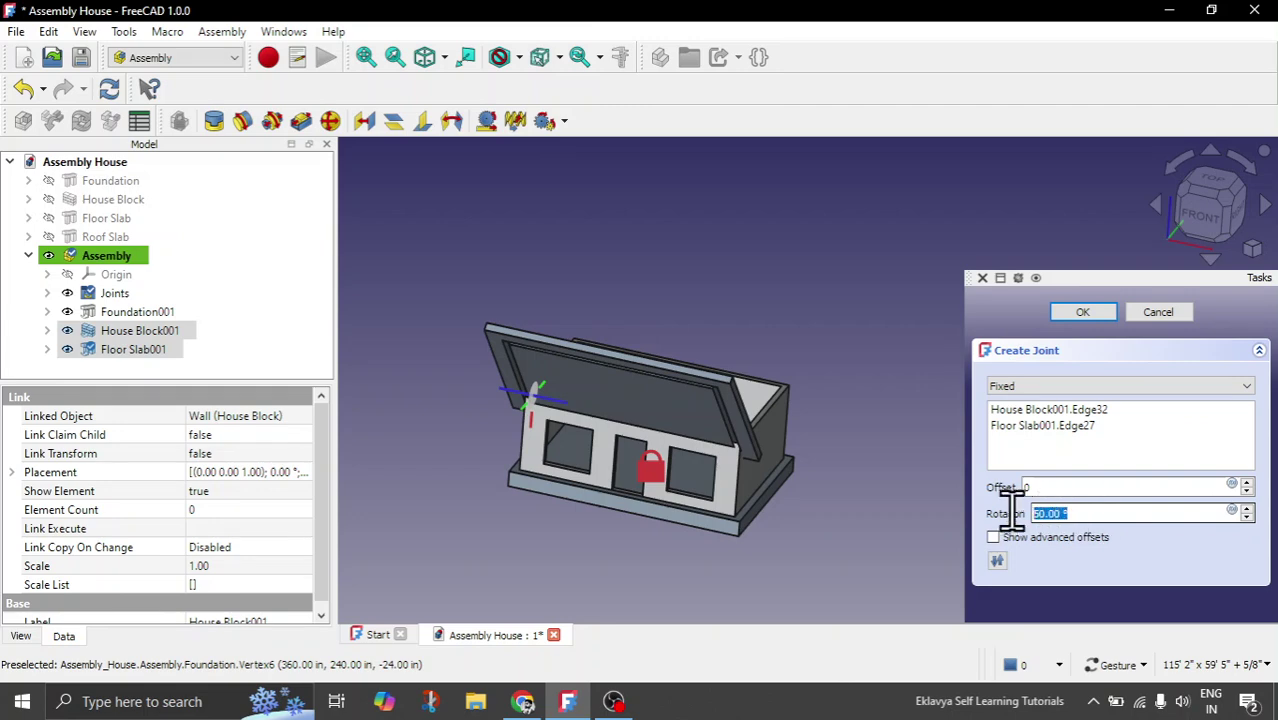
pyautogui.write('180')
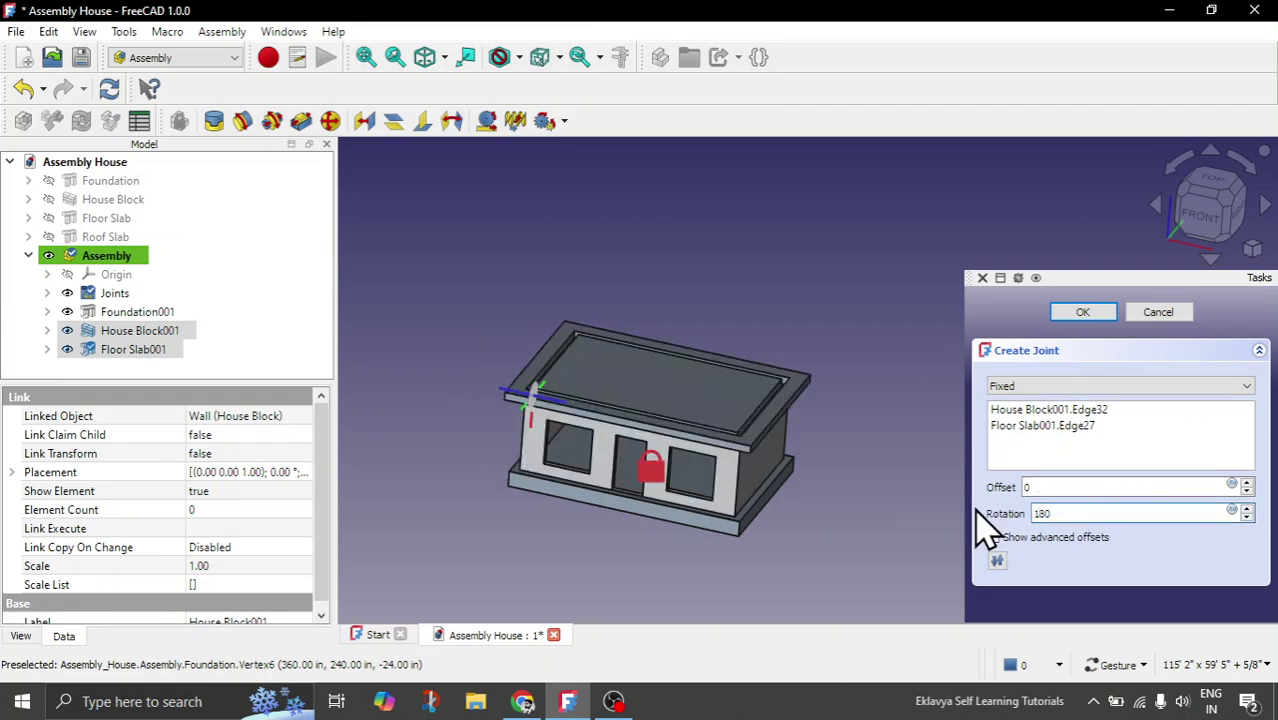
pyautogui.moveTo(840, 442); pyautogui.dragTo(813, 465)
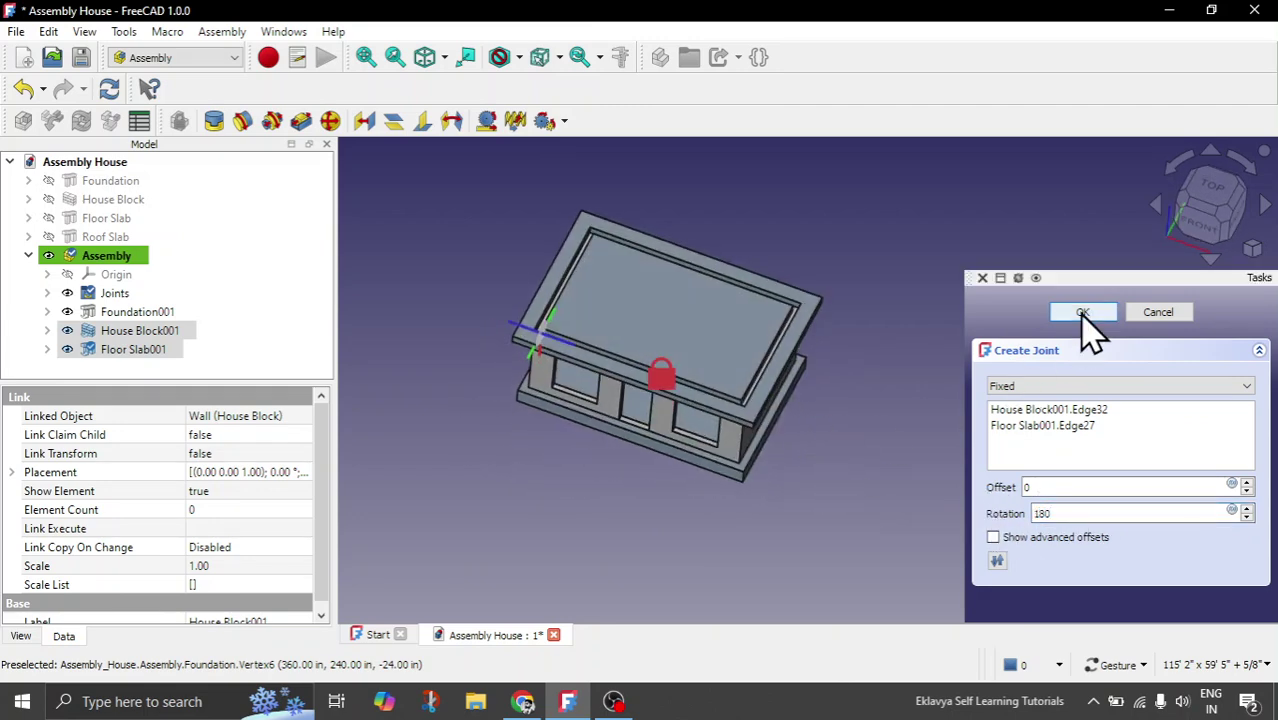
pyautogui.click(1083, 313)
pyautogui.click(1205, 242)
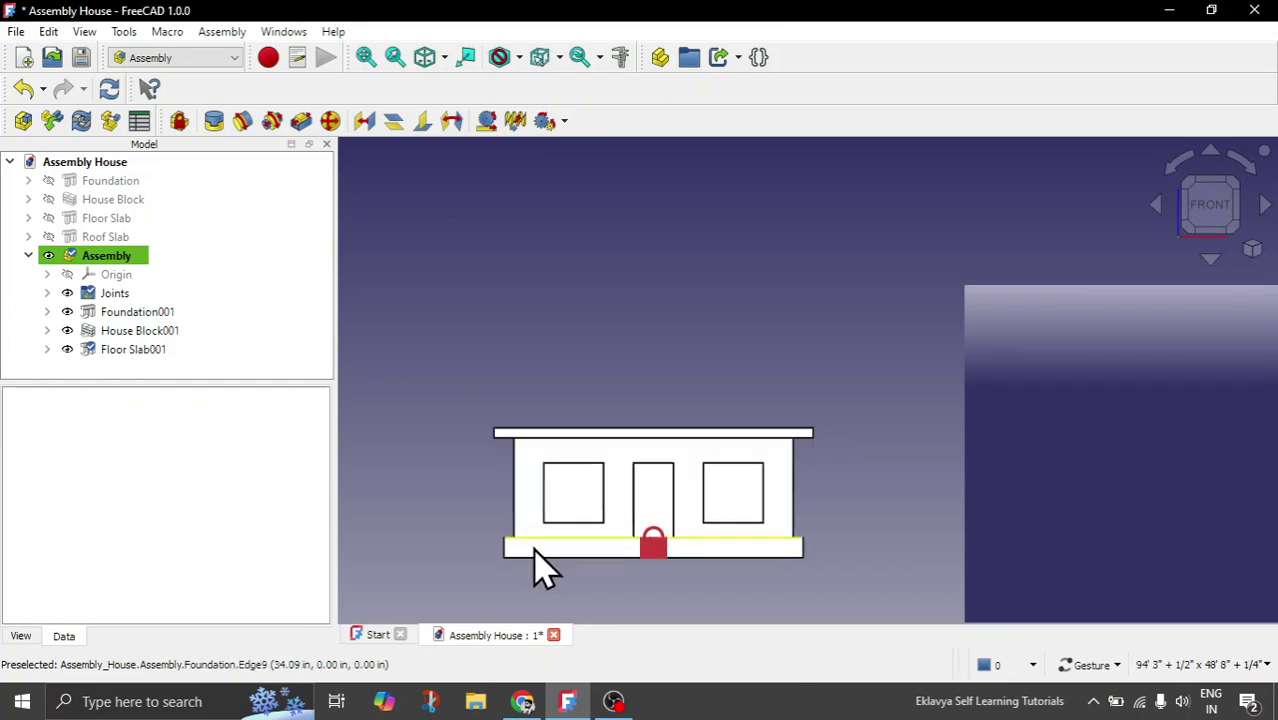
pyautogui.scroll(3, 540, 565)
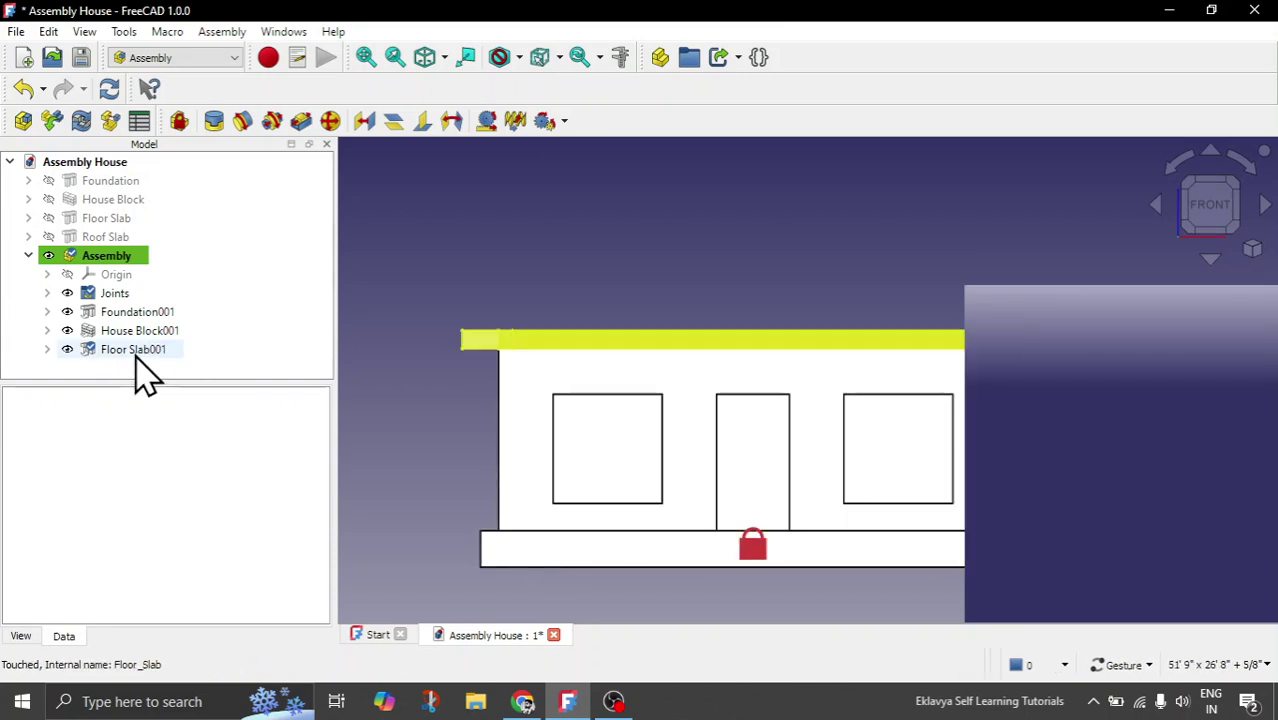
pyautogui.scroll(-3, 496, 275)
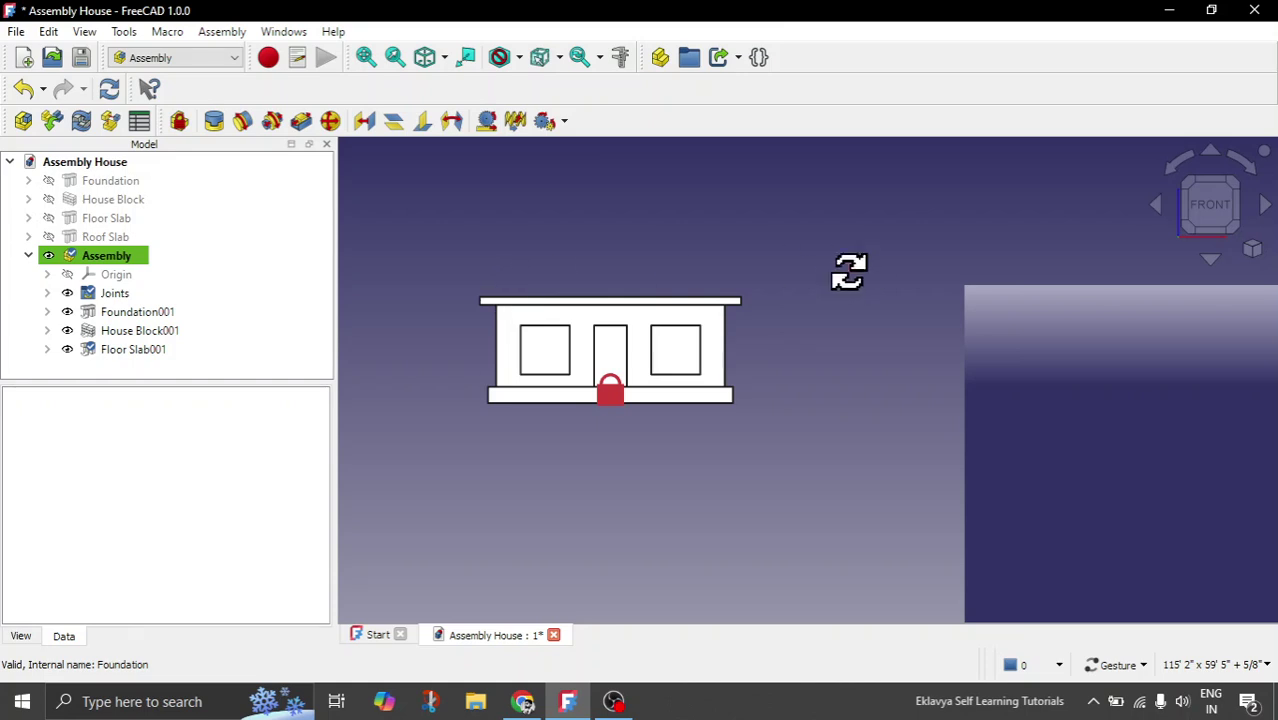
pyautogui.moveTo(849, 271); pyautogui.dragTo(813, 302)
pyautogui.moveTo(838, 495); pyautogui.dragTo(736, 476)
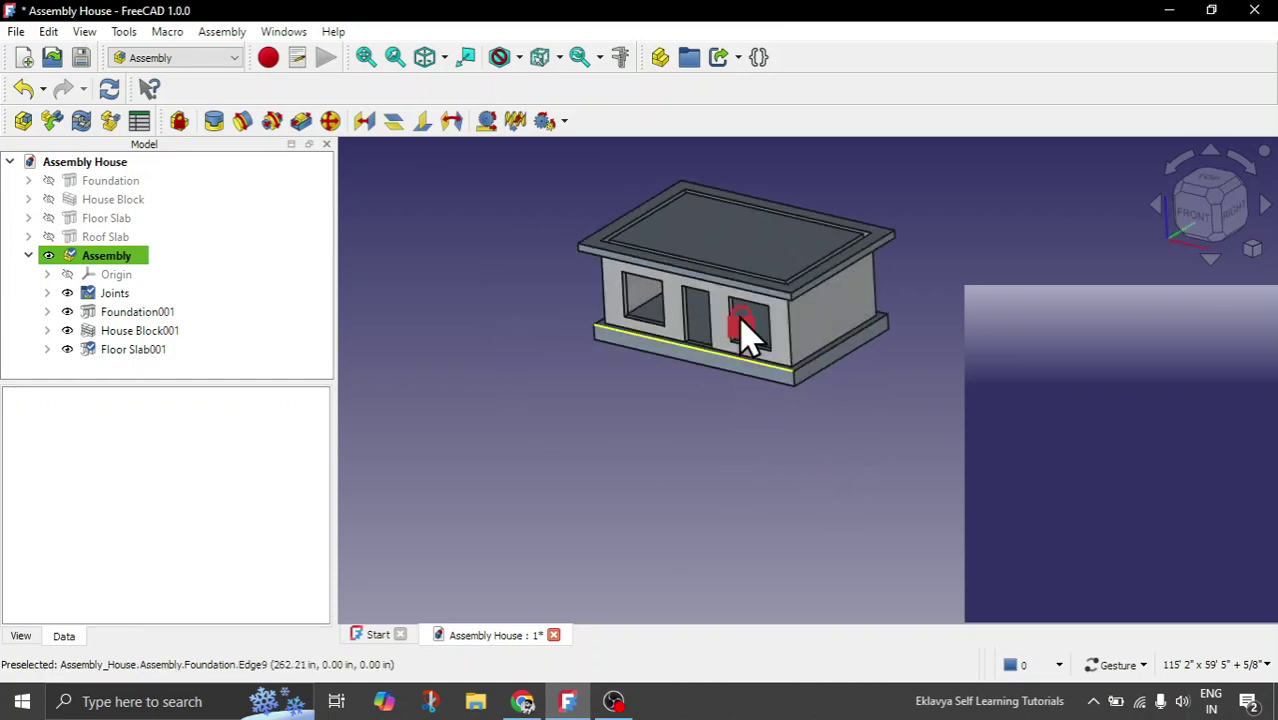
pyautogui.scroll(3, 747, 220)
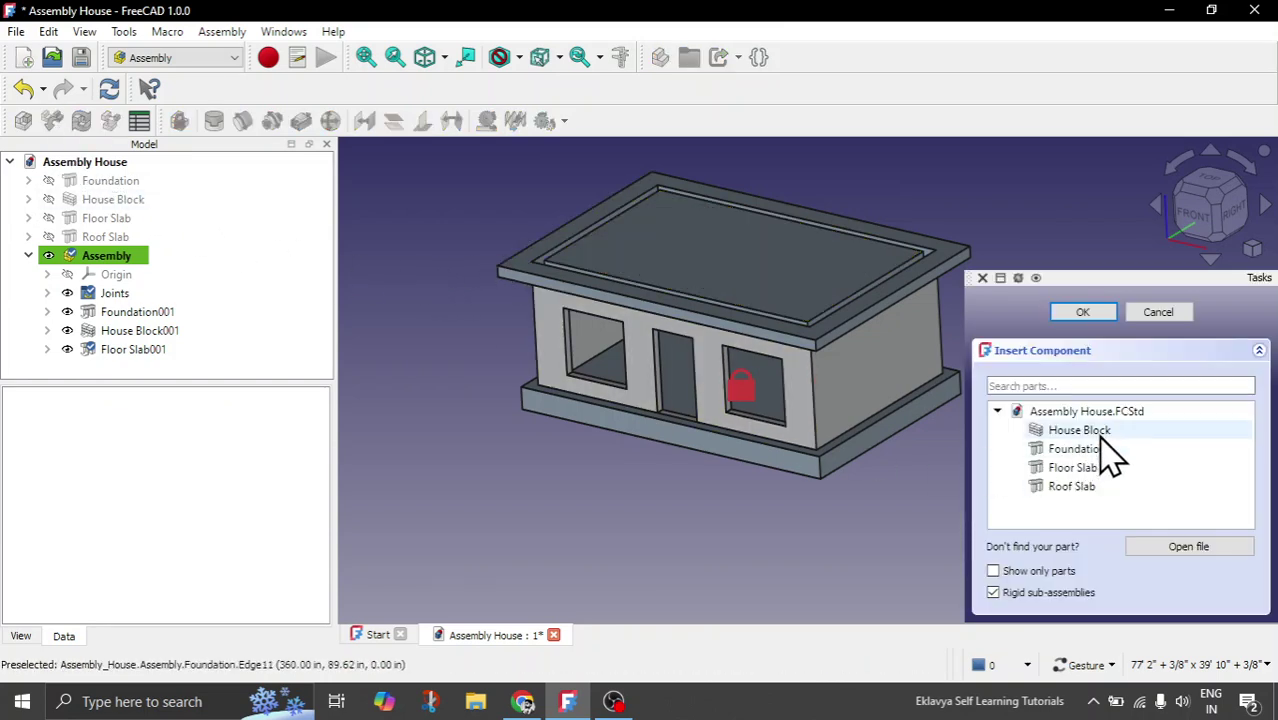
pyautogui.click(1160, 314)
# Set the Element Count of the assembly's House Block001 link to 2
pyautogui.click(112, 330)
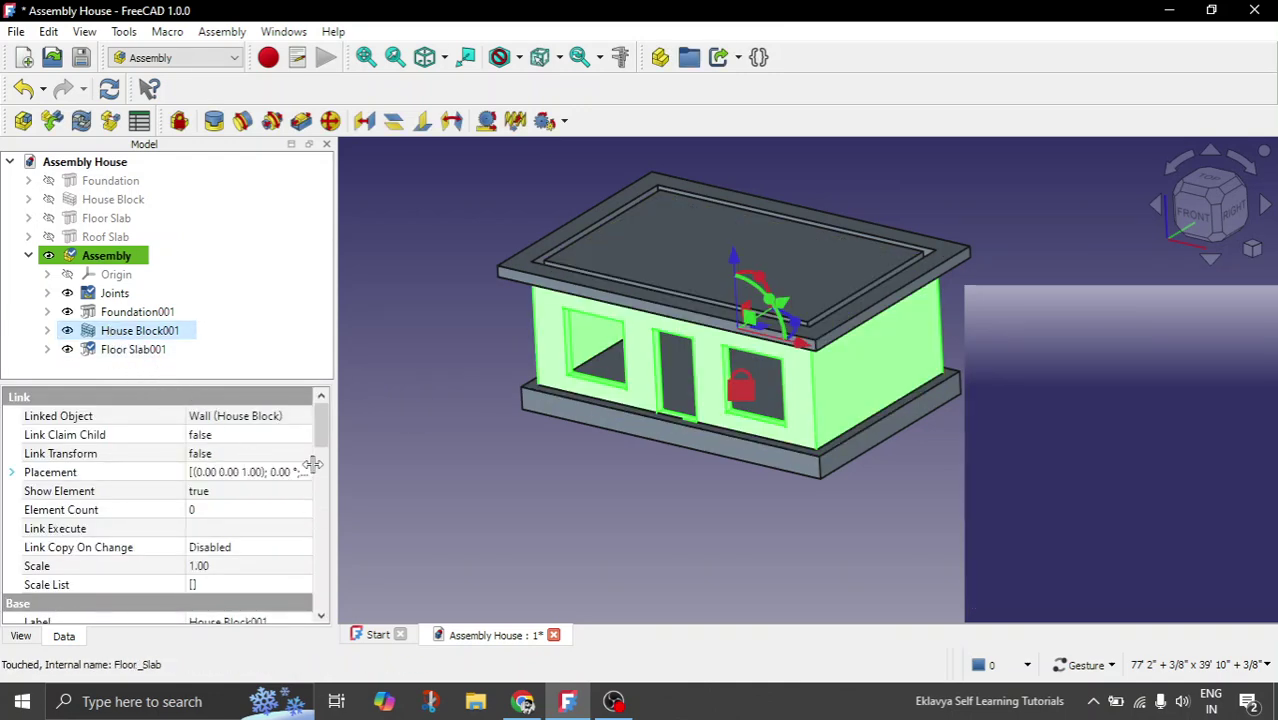
pyautogui.click(228, 510)
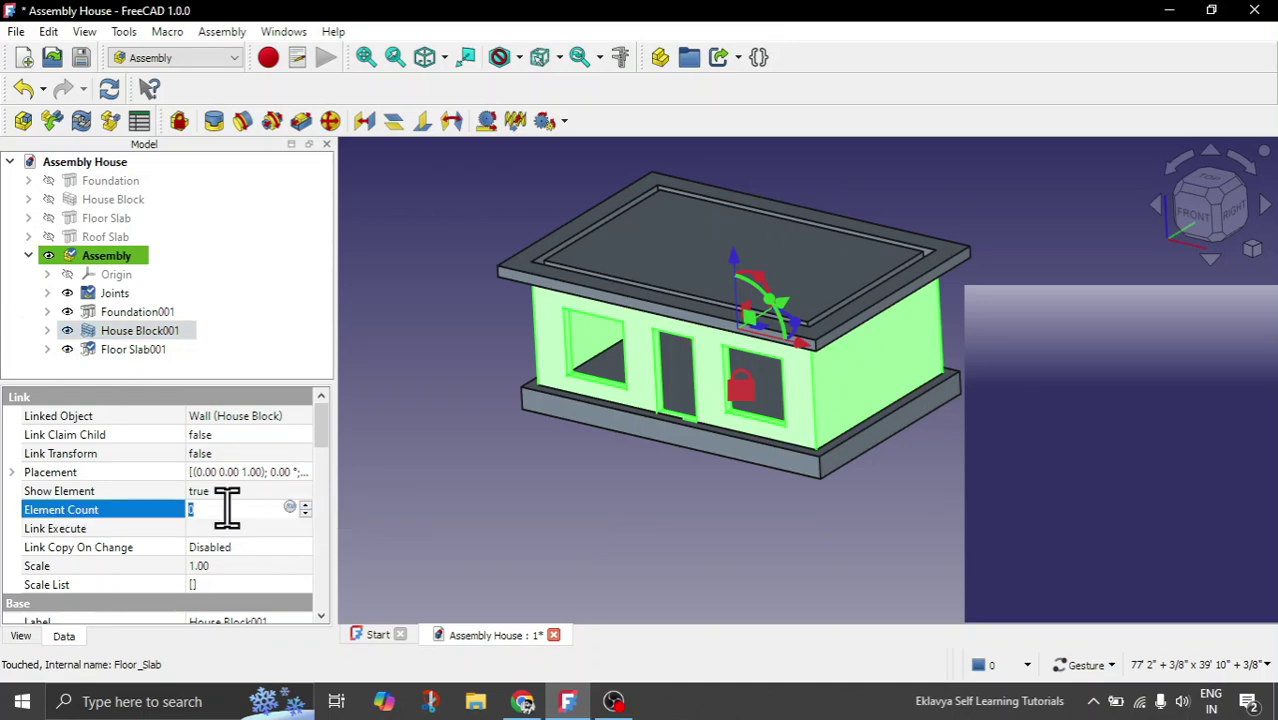
pyautogui.write('2')
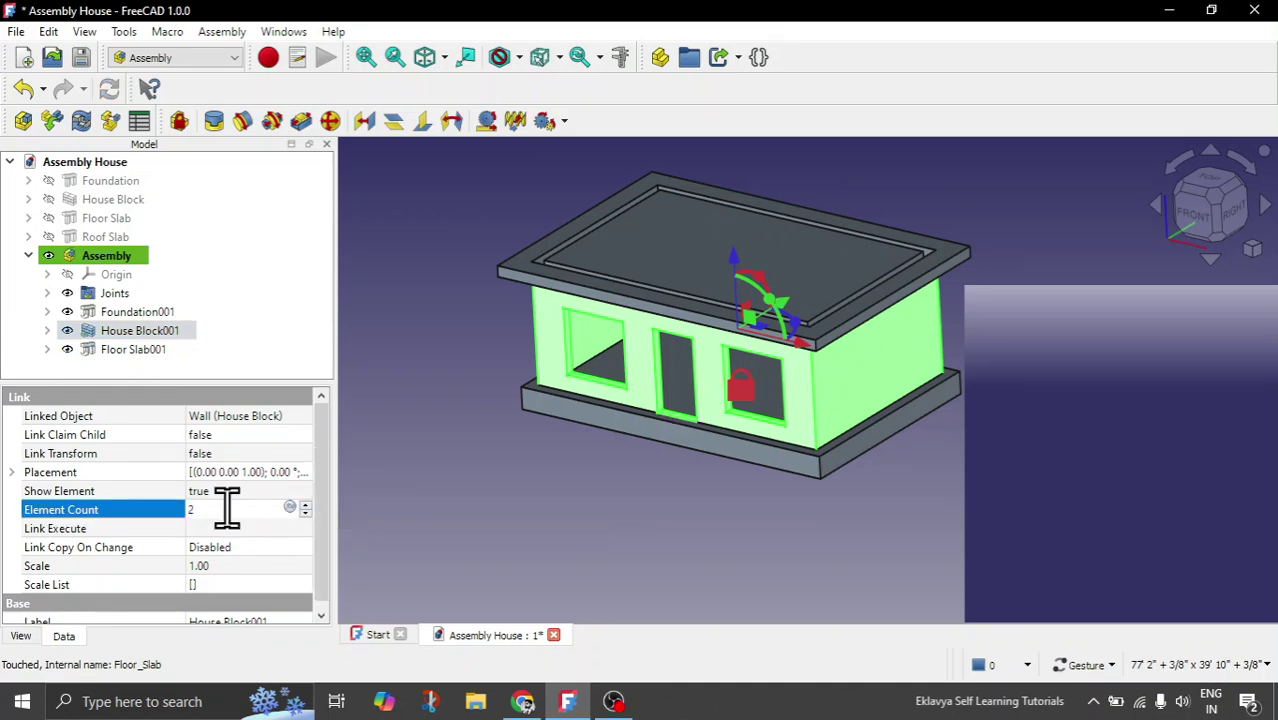
pyautogui.click(545, 528)
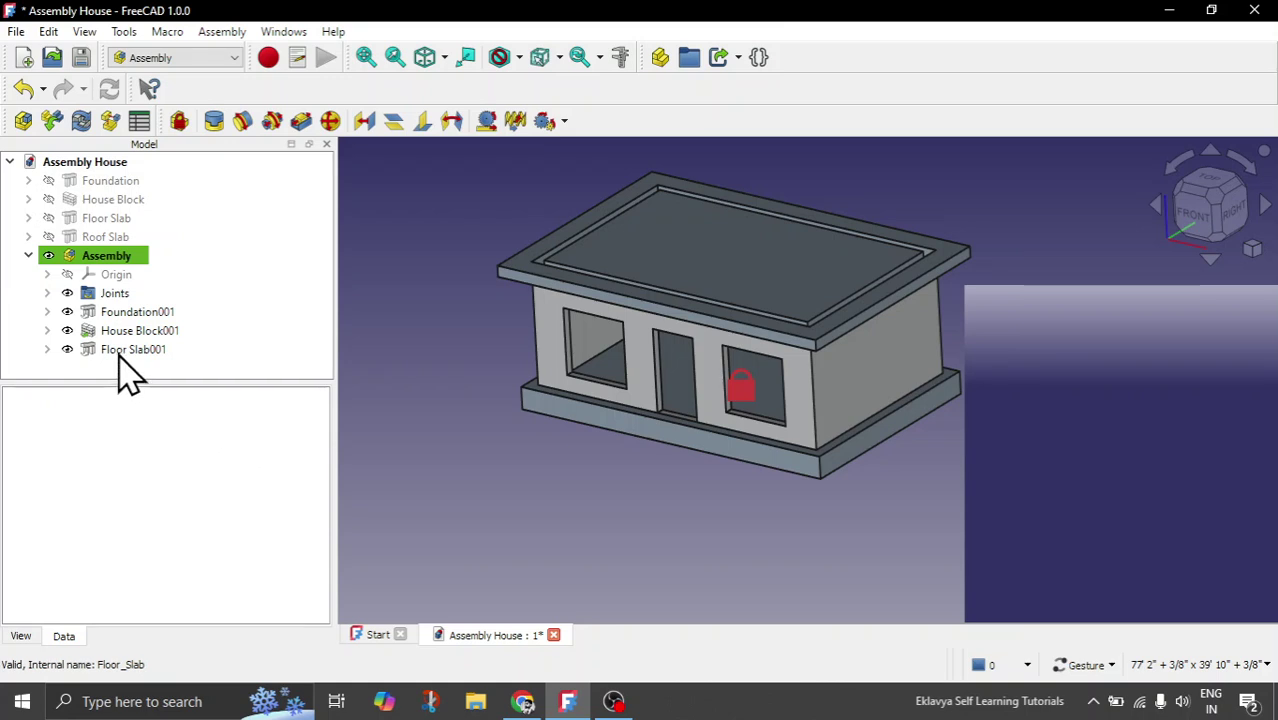
# Expand the House Block001 link in the model tree and examine its House_Block_i0 element
pyautogui.click(47, 331)
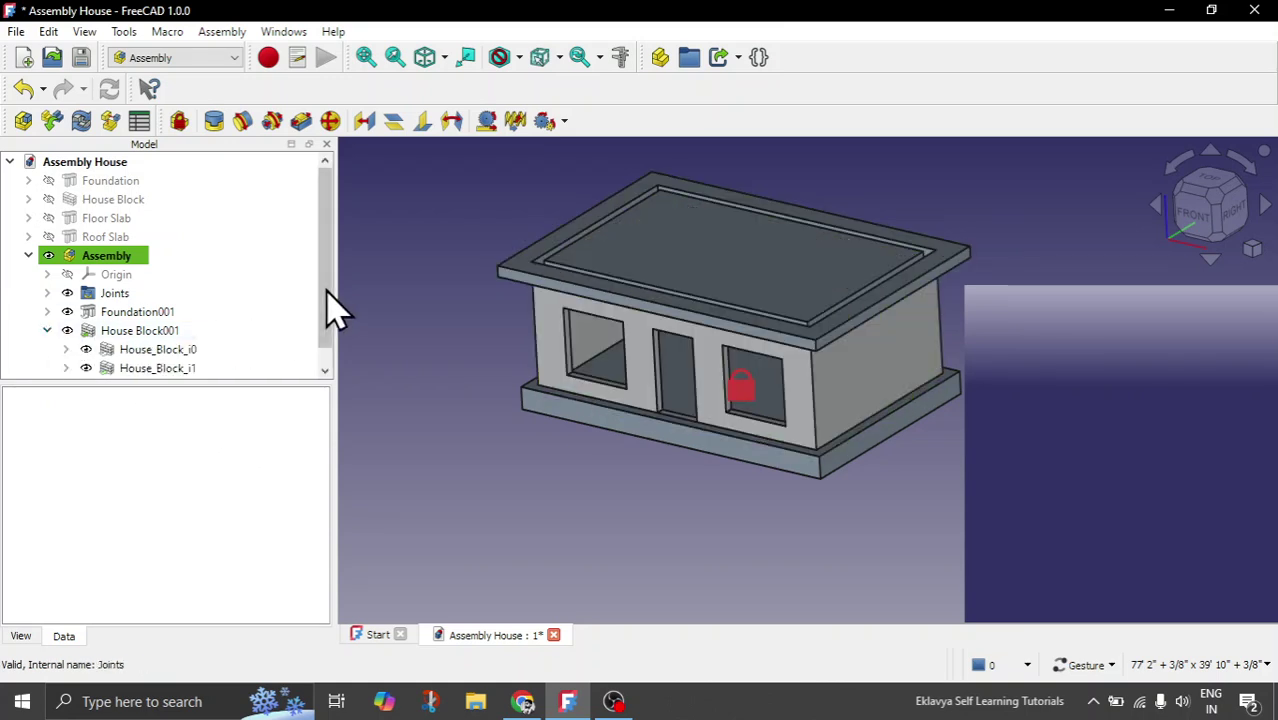
pyautogui.scroll(-1, 334, 320)
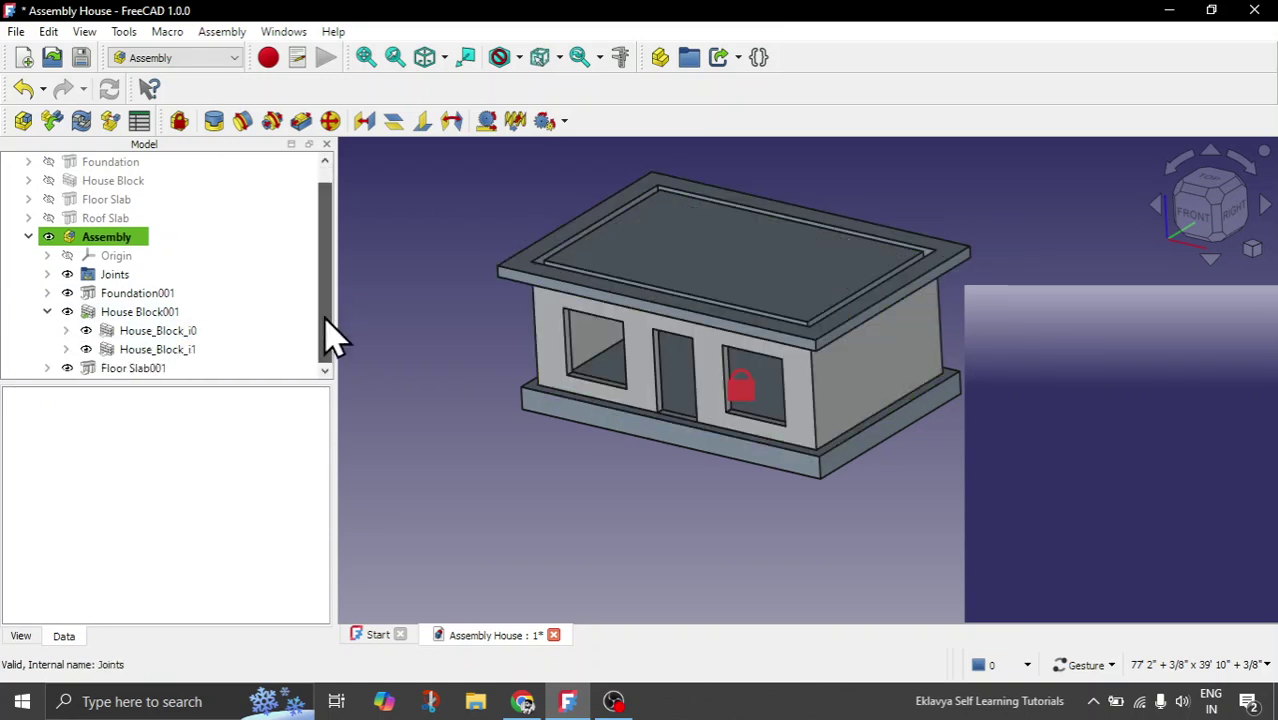
pyautogui.click(47, 294)
pyautogui.click(47, 294)
pyautogui.click(178, 335)
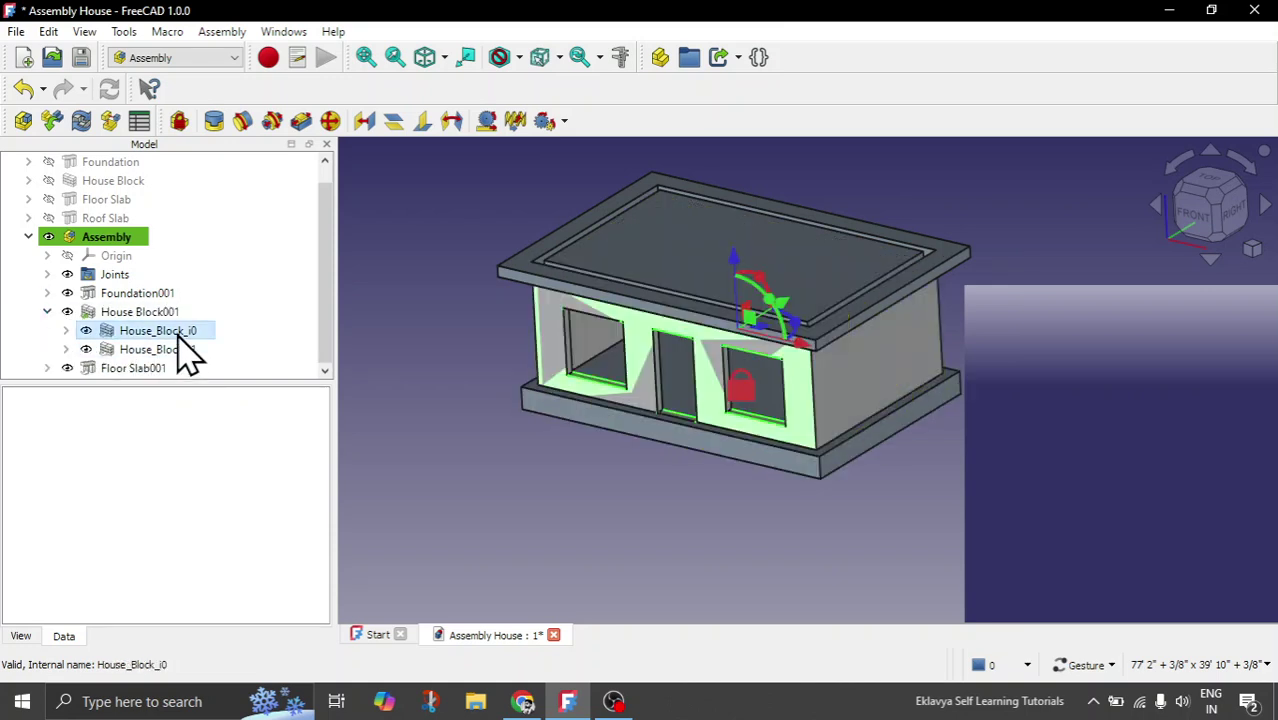
pyautogui.click(66, 331)
pyautogui.click(66, 331)
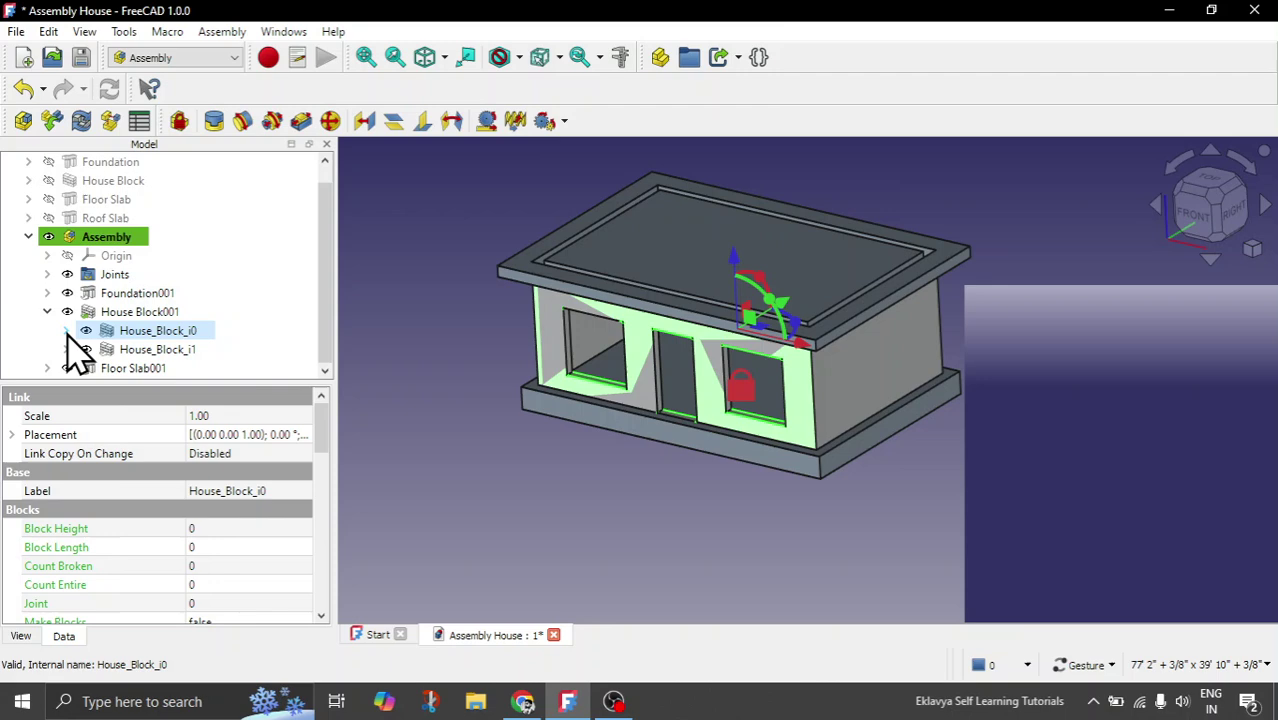
# Raise House_Block_i1 straight up above the floor slab, with its base at a height of about 196 in
pyautogui.click(150, 349)
pyautogui.click(1195, 210)
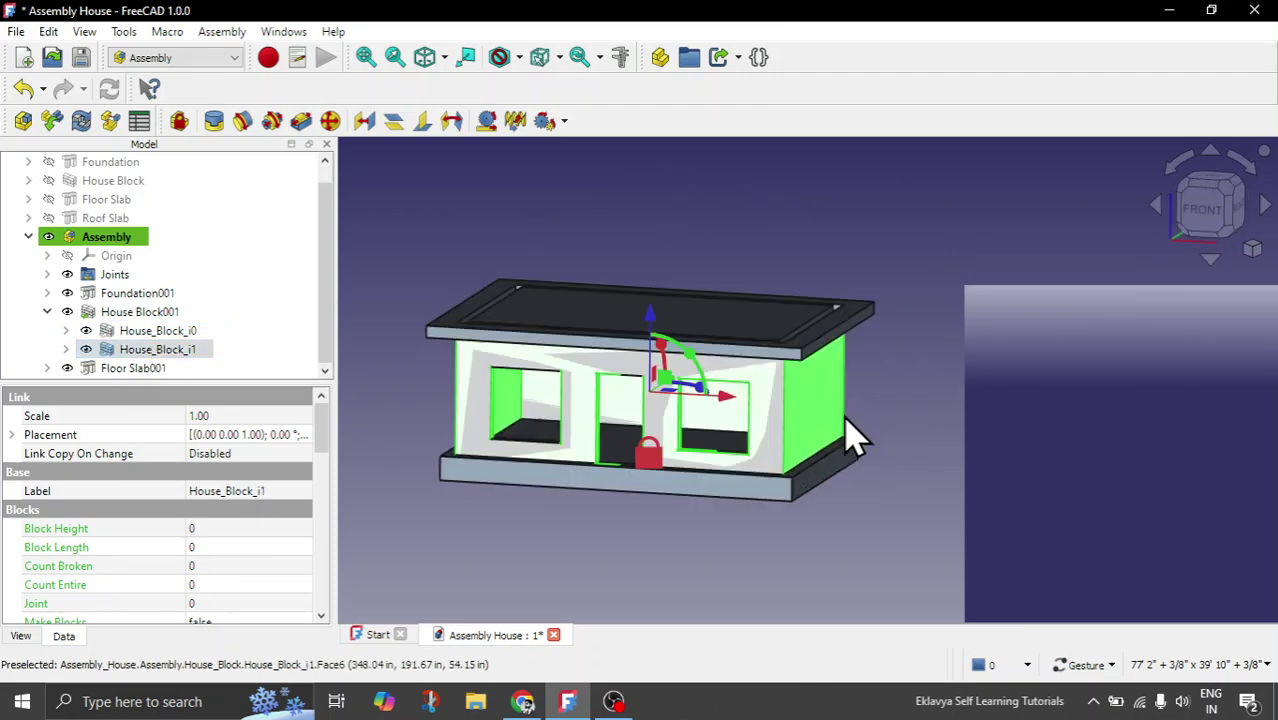
pyautogui.moveTo(608, 372); pyautogui.dragTo(618, 229)
pyautogui.click(870, 422)
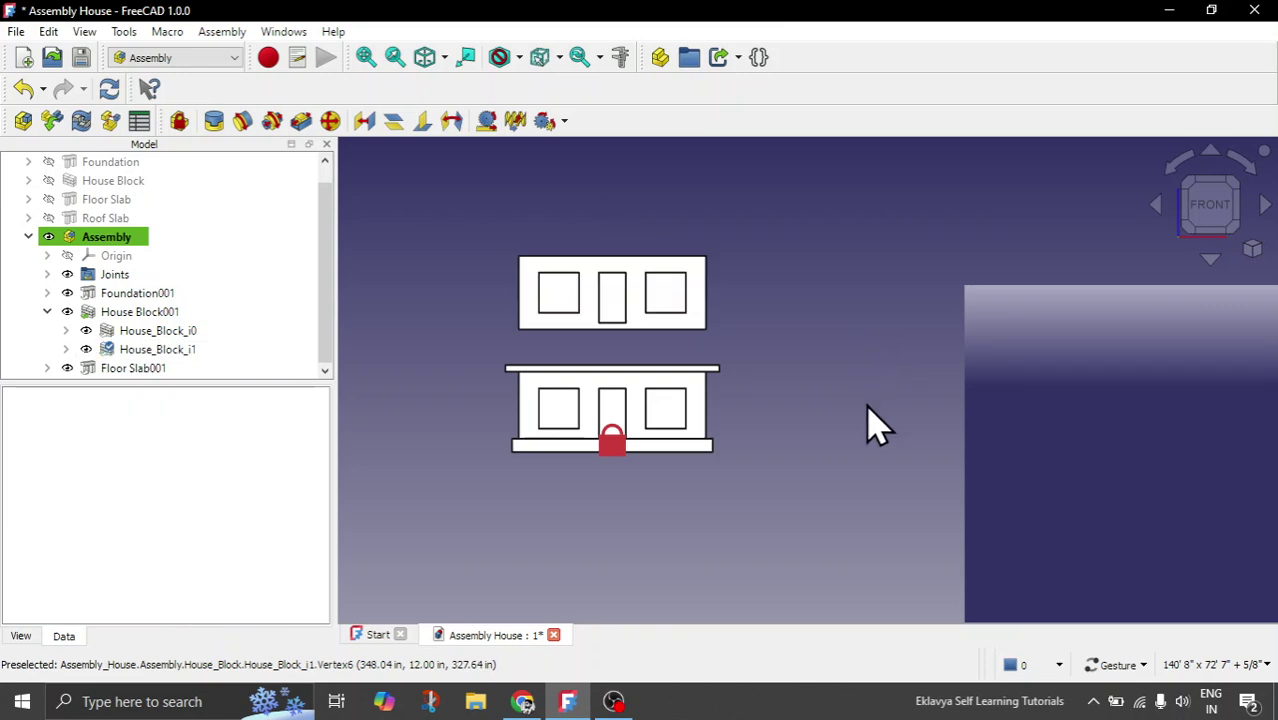
# Start a Fixed joint between the outer front edge of the floor slab's top groove and the outer bottom front edge of House_Block_i1
pyautogui.moveTo(870, 422); pyautogui.dragTo(780, 520)
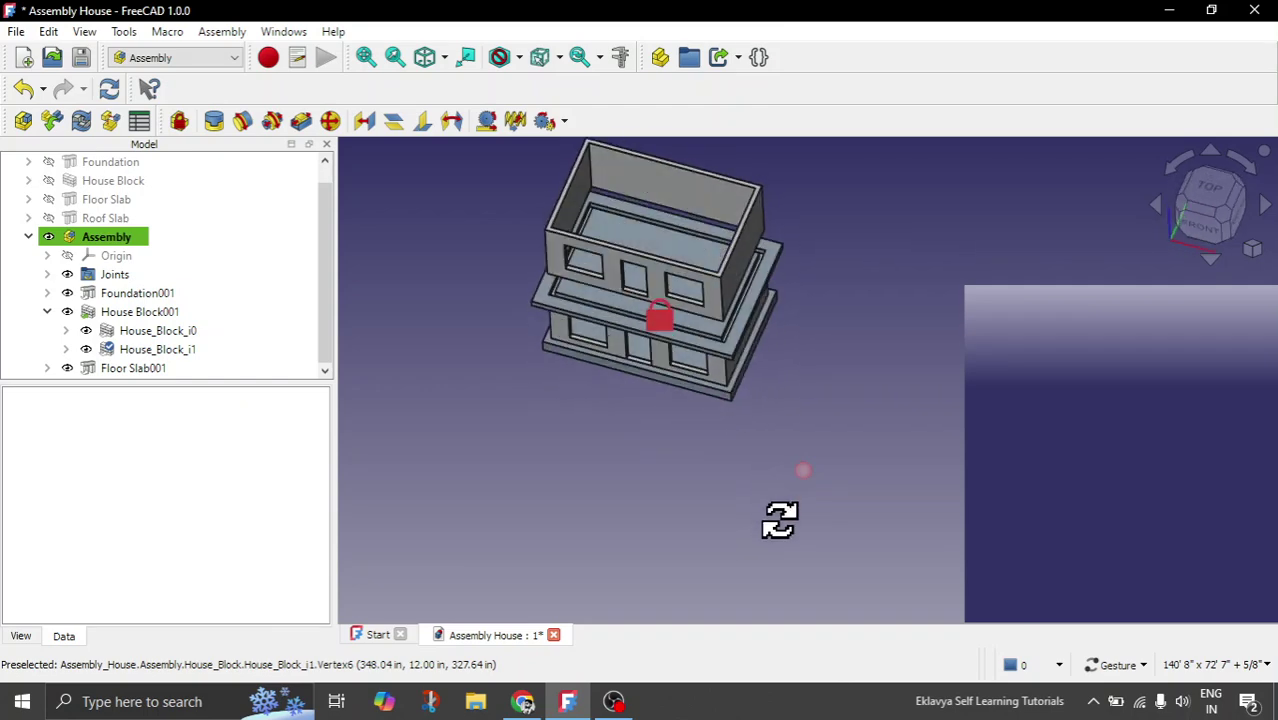
pyautogui.scroll(5, 578, 337)
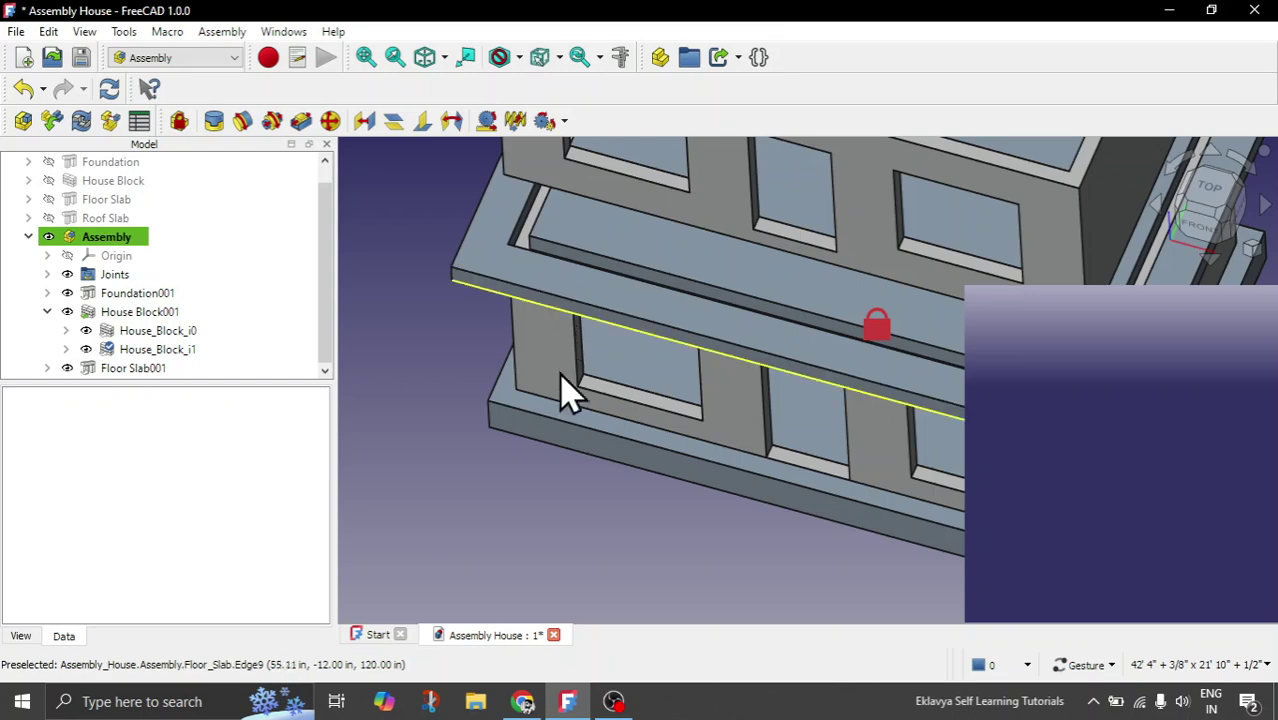
pyautogui.scroll(-2, 548, 562)
pyautogui.scroll(4, 536, 400)
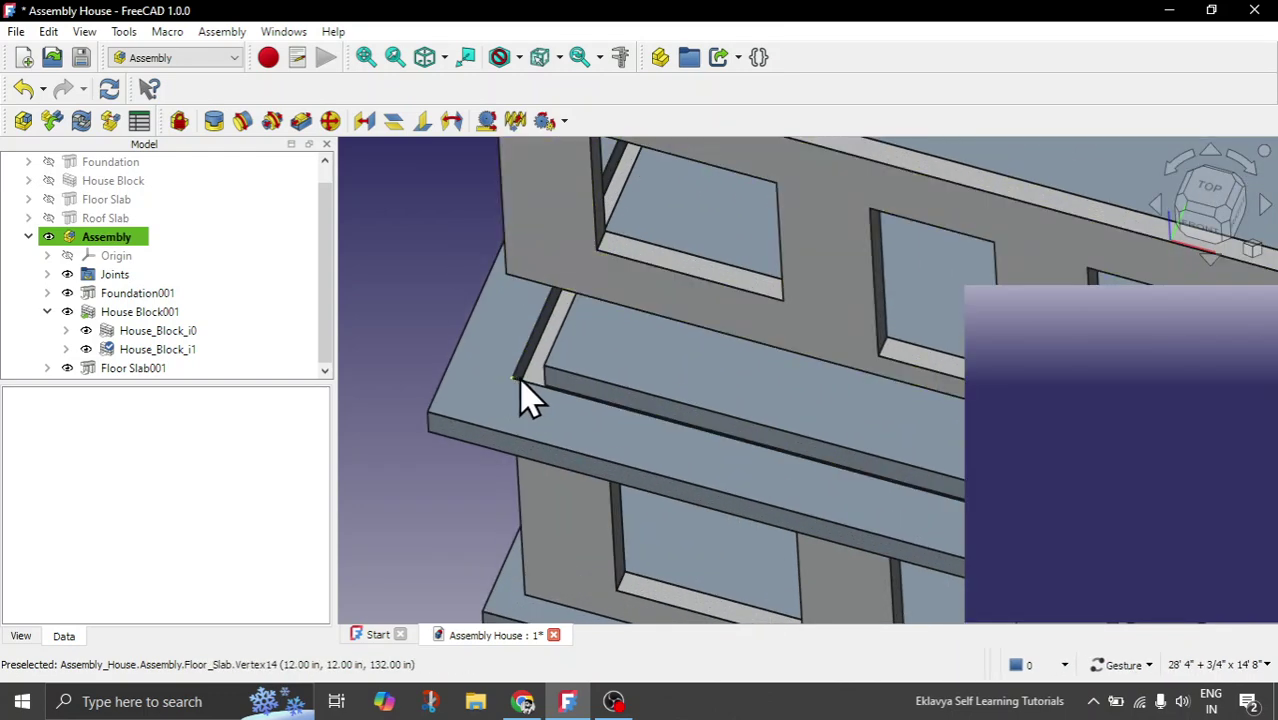
pyautogui.scroll(-3, 528, 394)
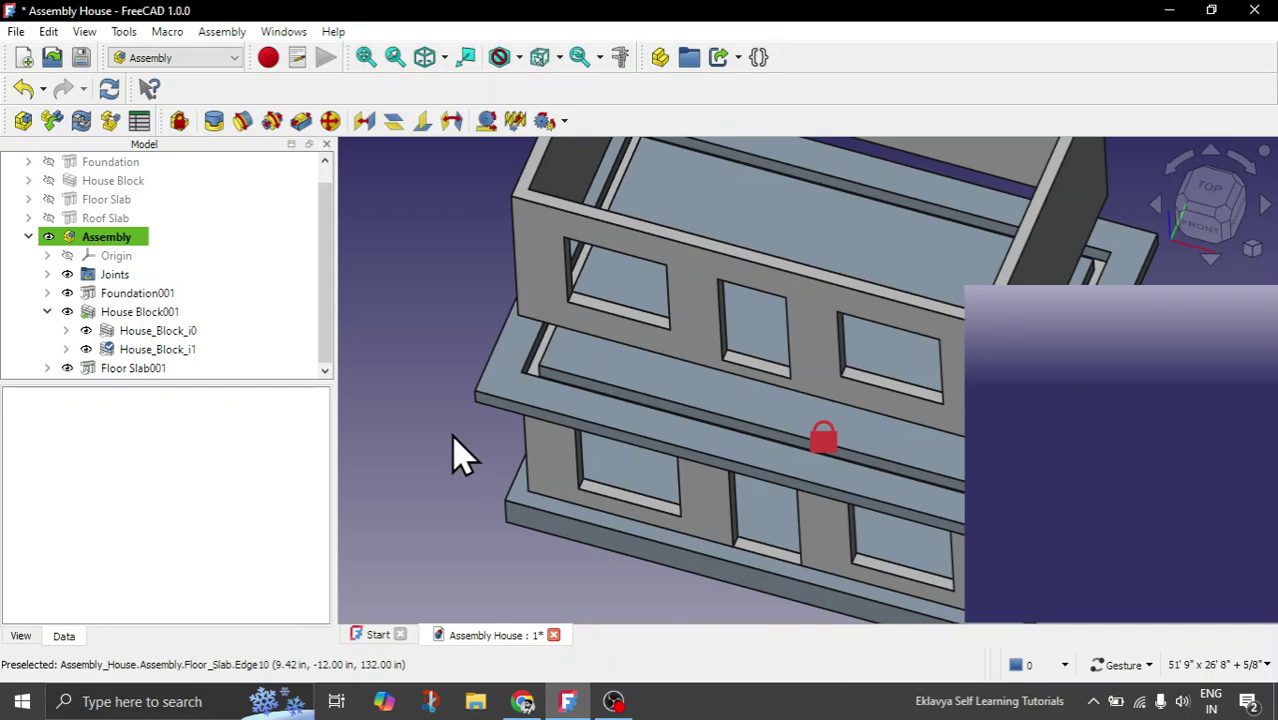
pyautogui.moveTo(447, 485); pyautogui.dragTo(446, 437)
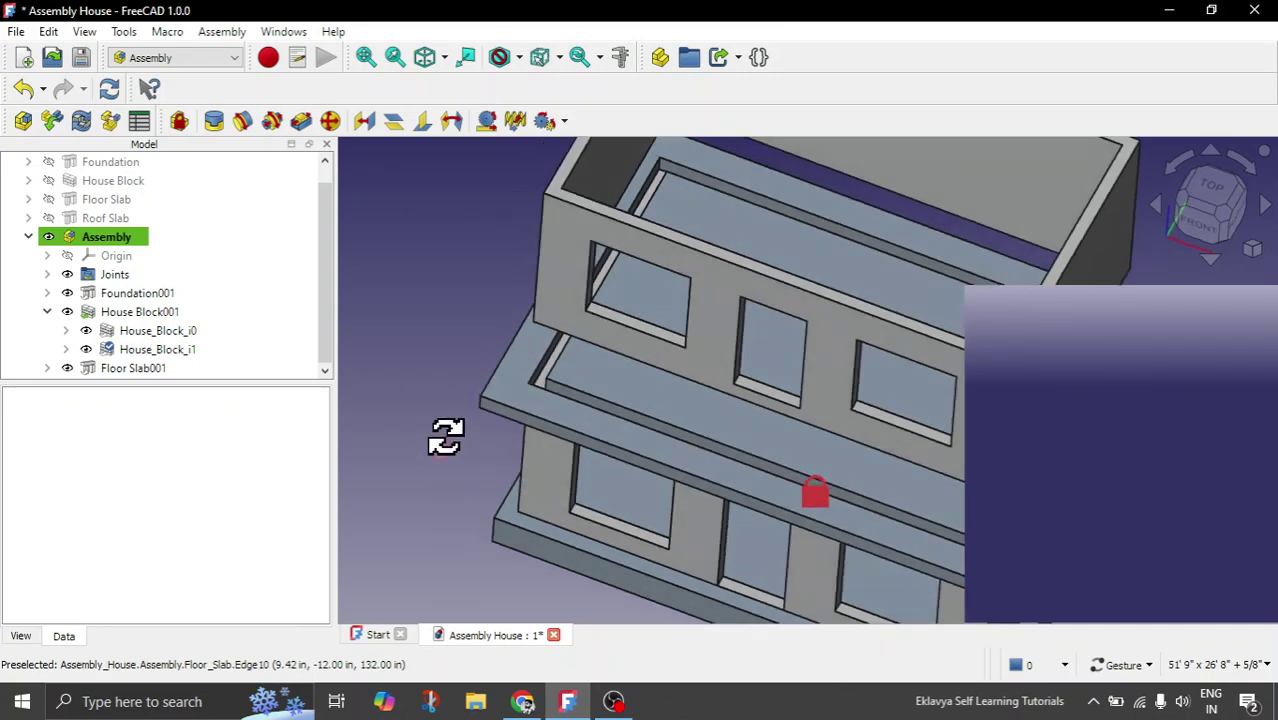
pyautogui.click(220, 127)
pyautogui.scroll(3, 510, 440)
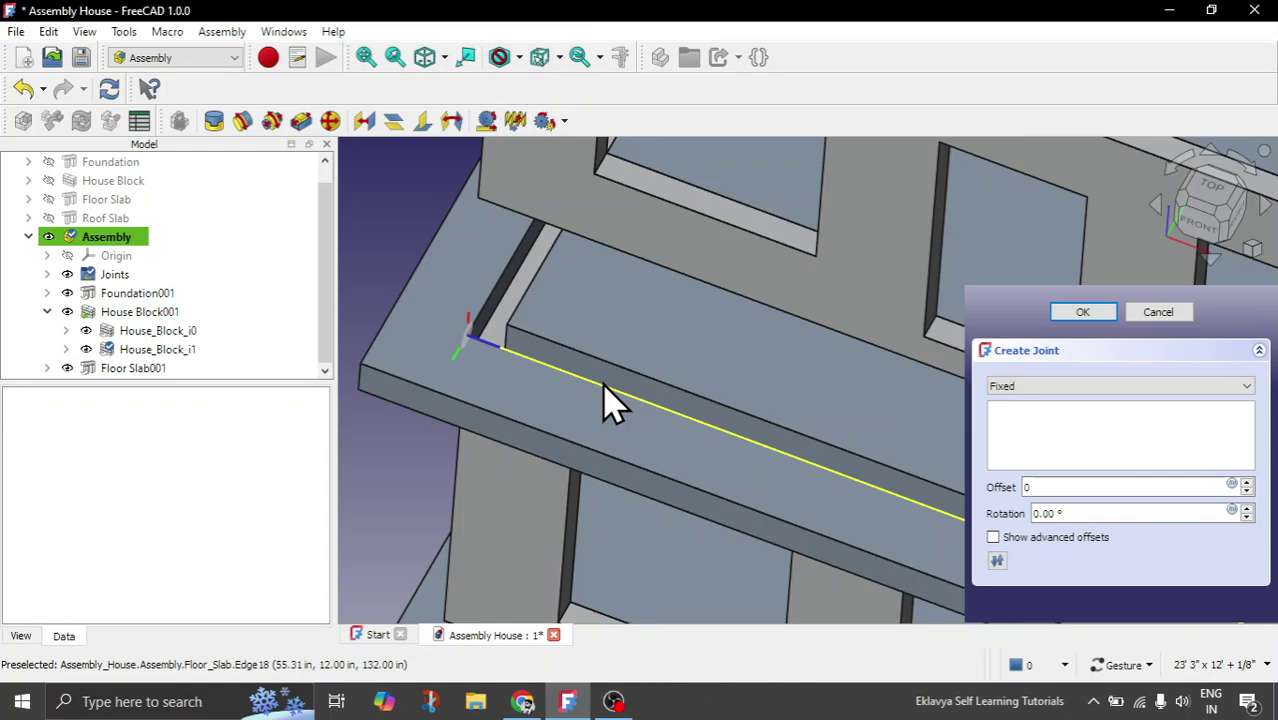
pyautogui.click(605, 387)
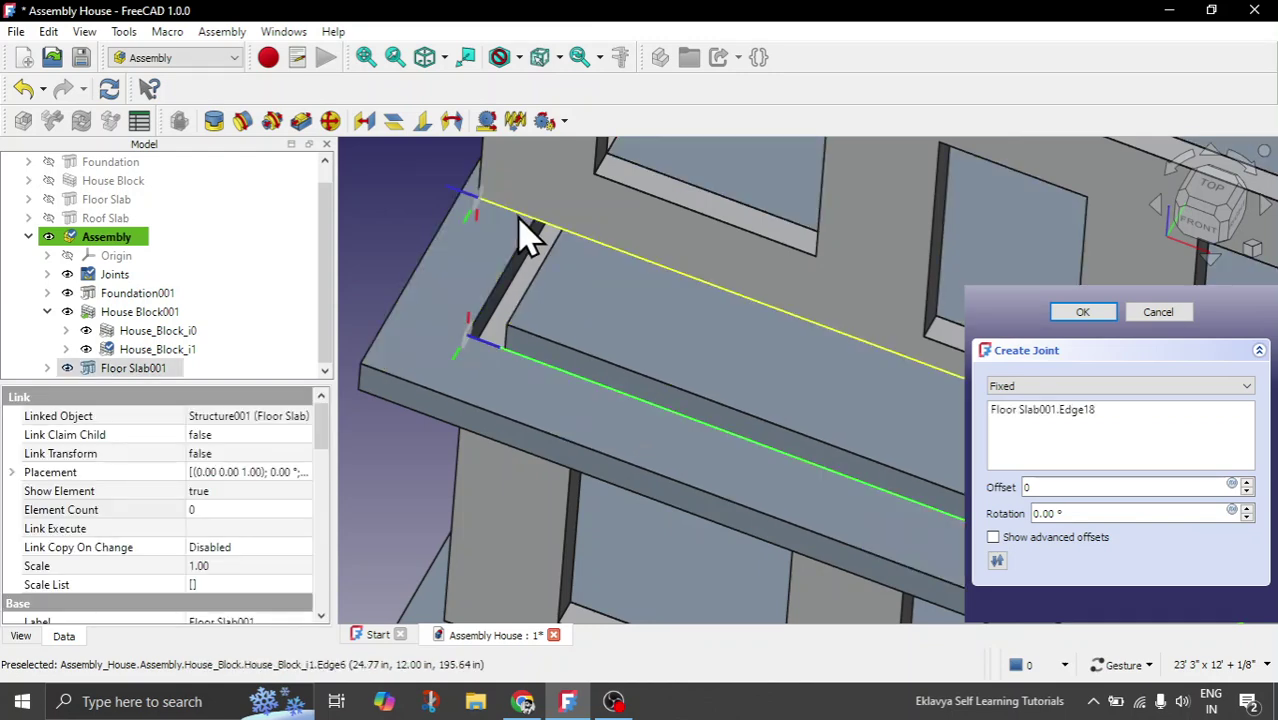
pyautogui.click(527, 237)
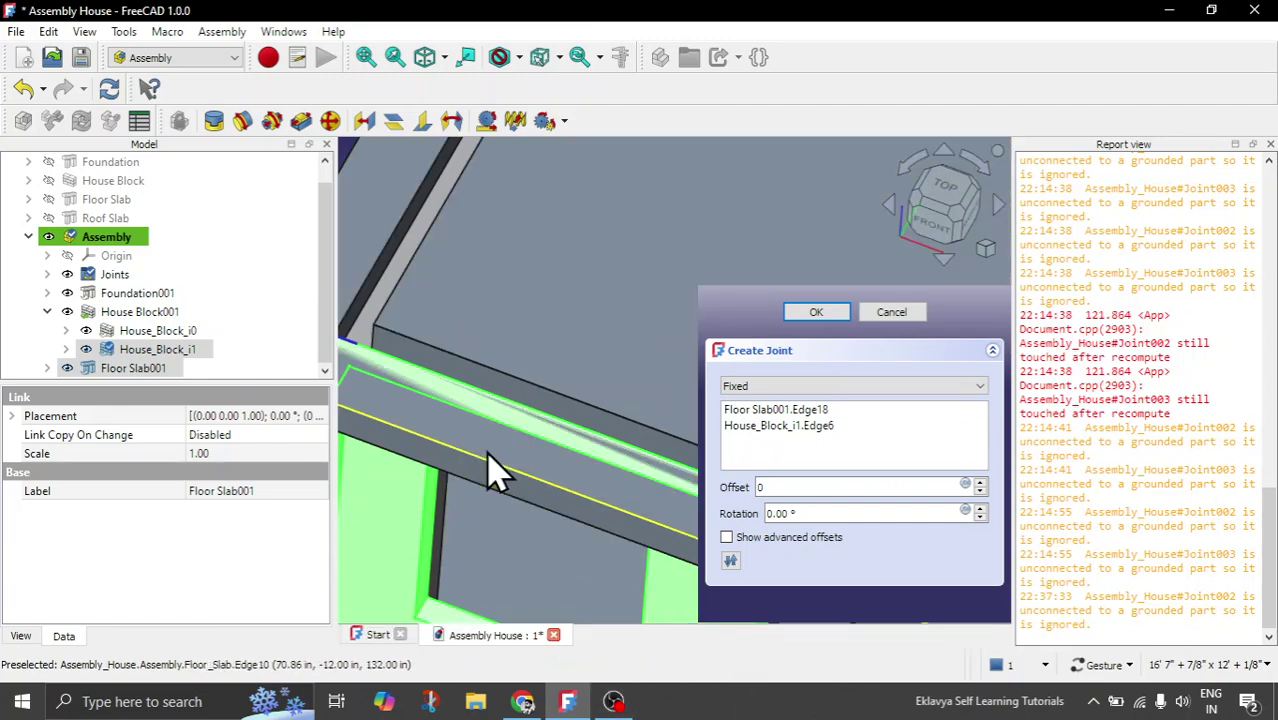
# Set the Fixed joint's rotation to 180° to turn the upper house block upright
pyautogui.scroll(-8, 500, 420)
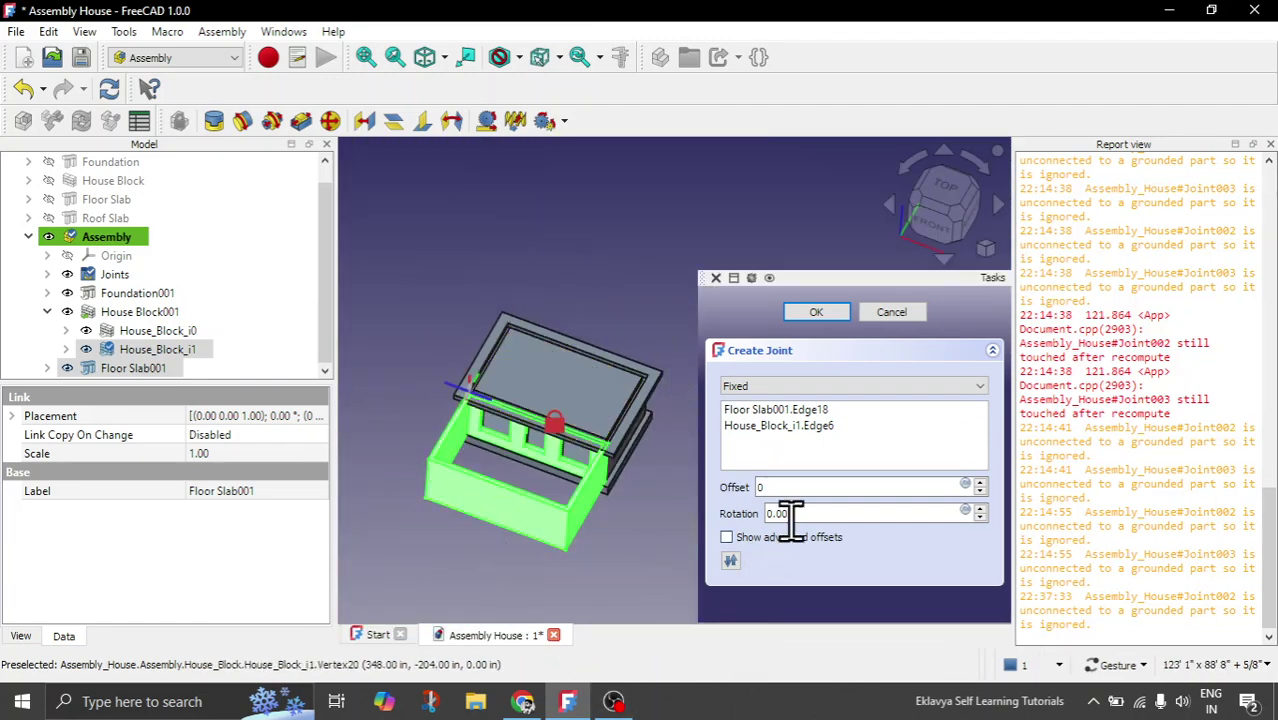
pyautogui.scroll(10, 825, 513)
pyautogui.scroll(-20, 828, 513)
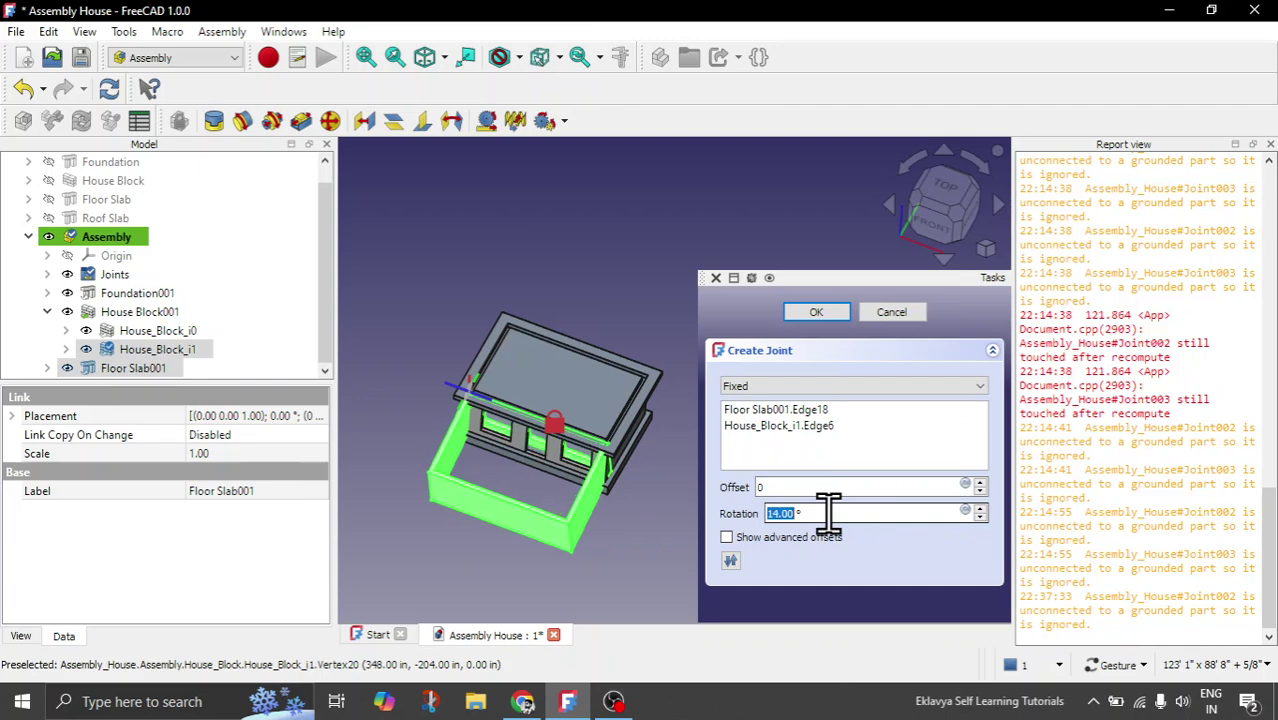
pyautogui.scroll(-20, 828, 513)
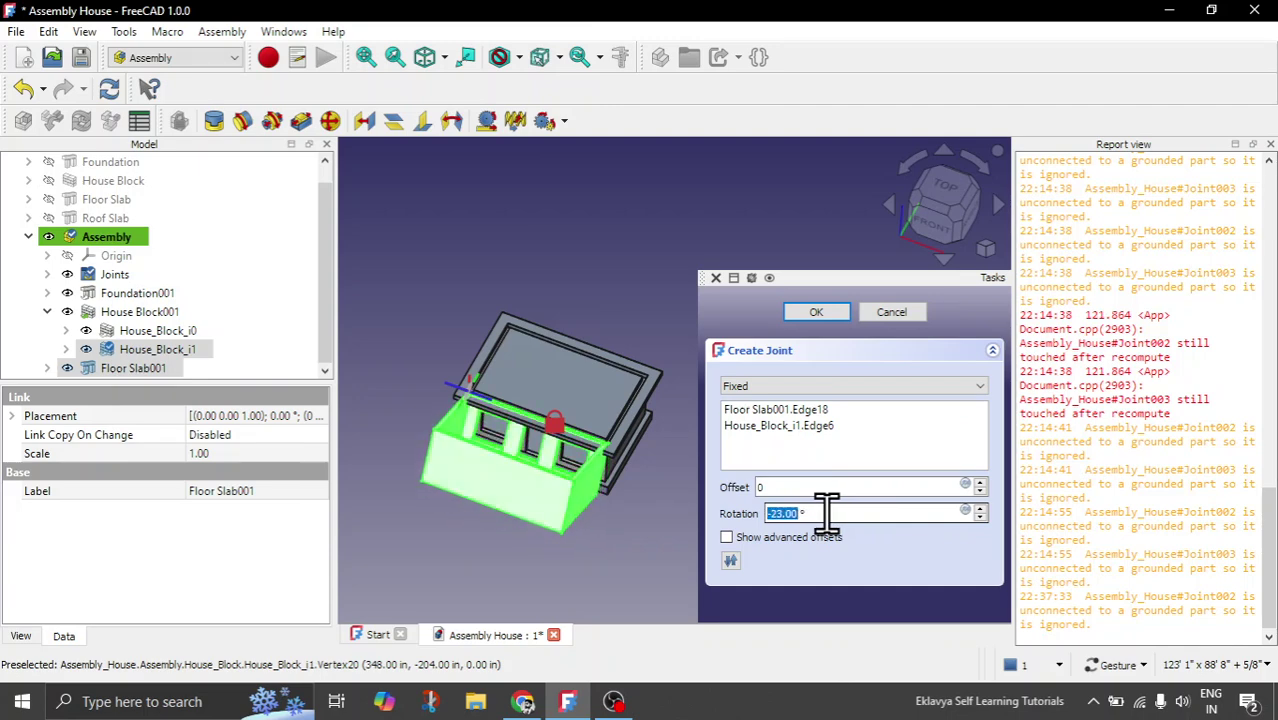
pyautogui.moveTo(799, 513); pyautogui.dragTo(741, 513)
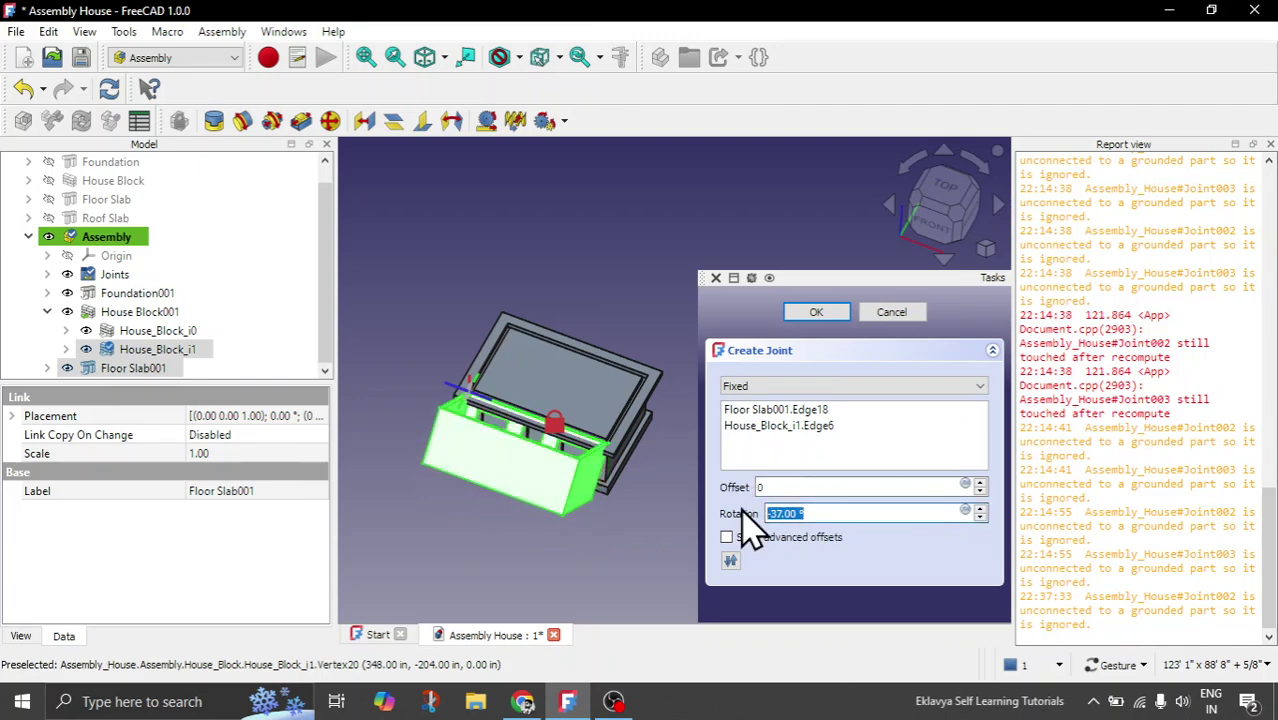
pyautogui.write('180')
# Close the Report view and check the upper house block's seating on the floor slab from angled and front views
pyautogui.moveTo(479, 500); pyautogui.dragTo(530, 465)
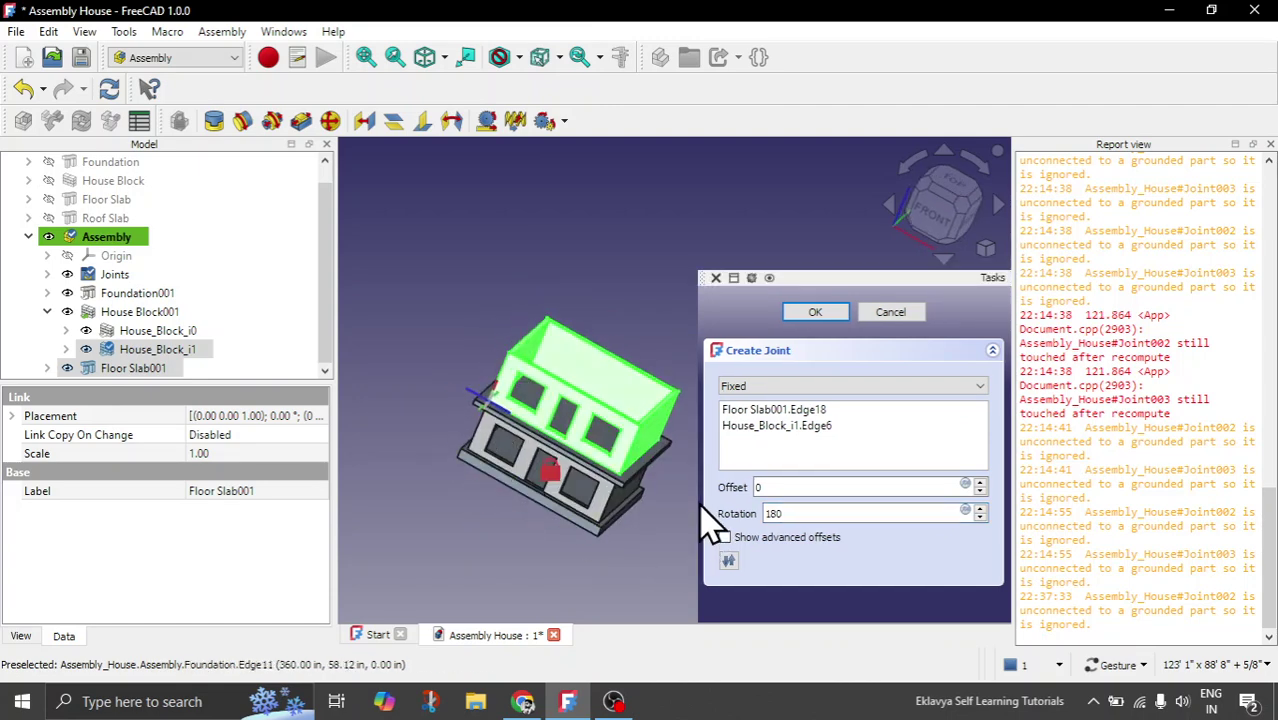
pyautogui.moveTo(680, 537)
pyautogui.mouseDown()
pyautogui.moveTo(668, 511)
pyautogui.moveTo(659, 525)
pyautogui.mouseUp()
pyautogui.scroll(5, 531, 531)
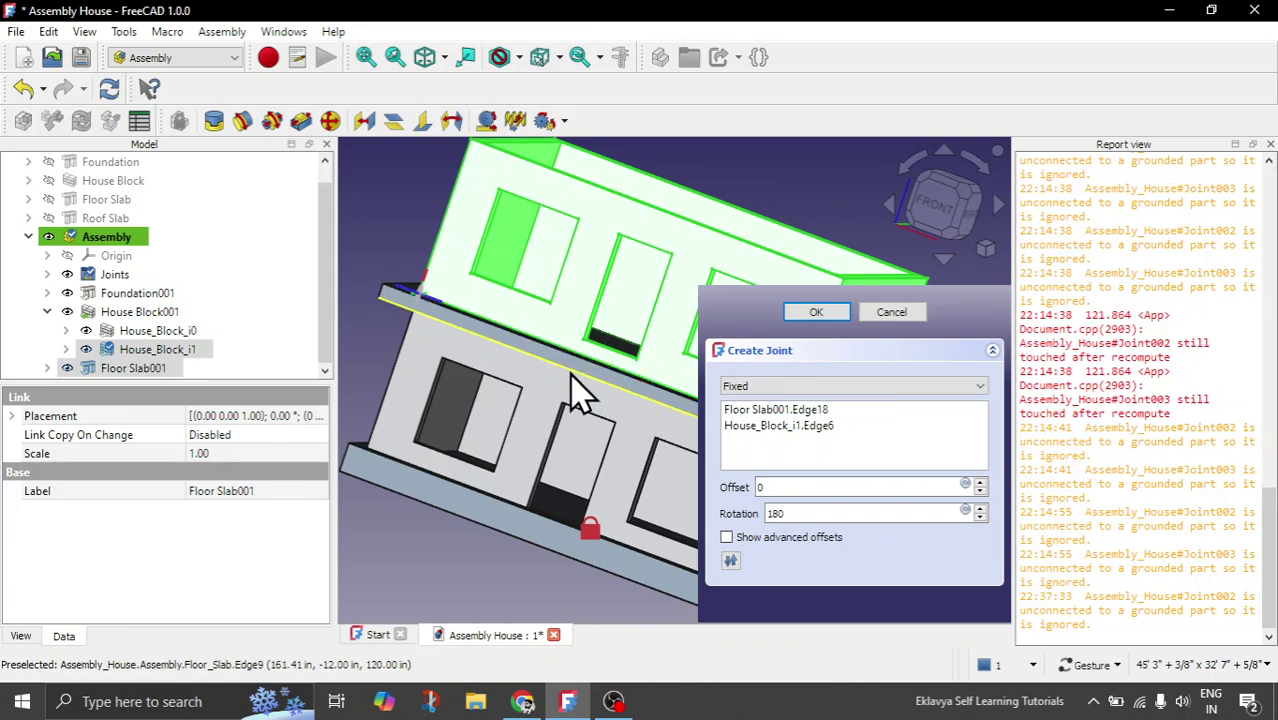
pyautogui.scroll(-4, 585, 392)
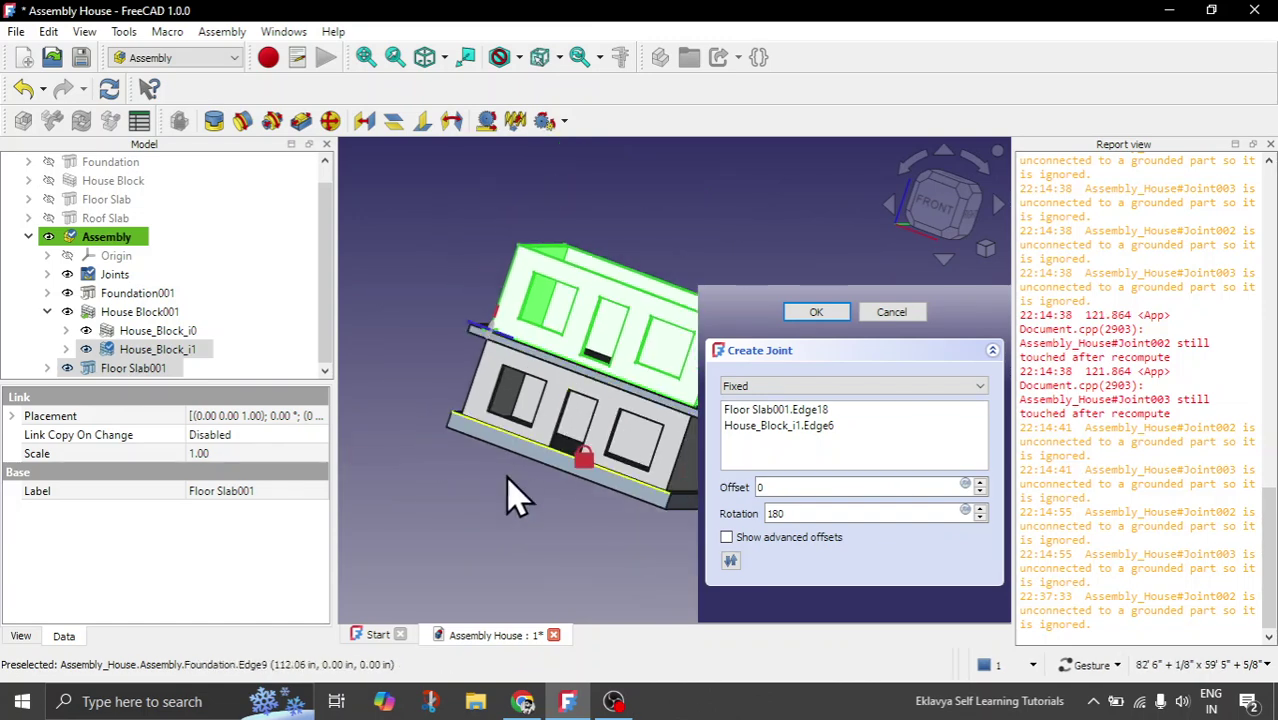
pyautogui.moveTo(516, 494); pyautogui.dragTo(560, 560)
pyautogui.click(791, 487)
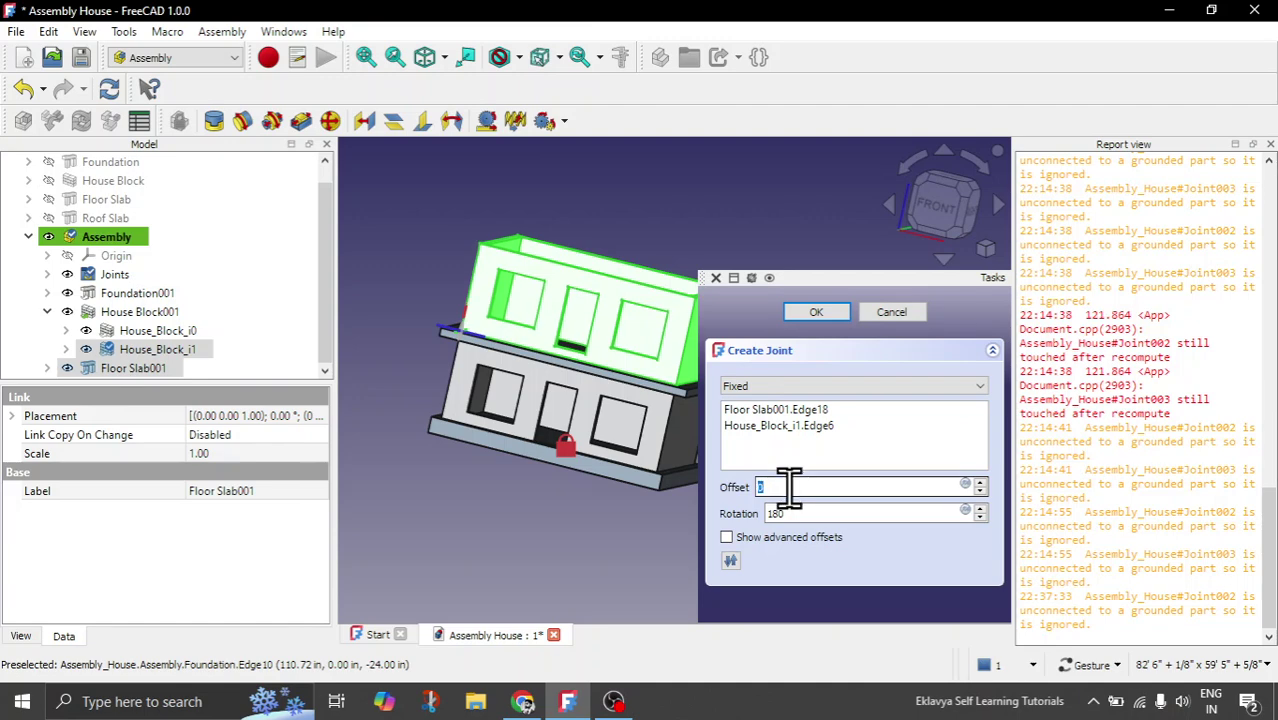
pyautogui.click(1270, 145)
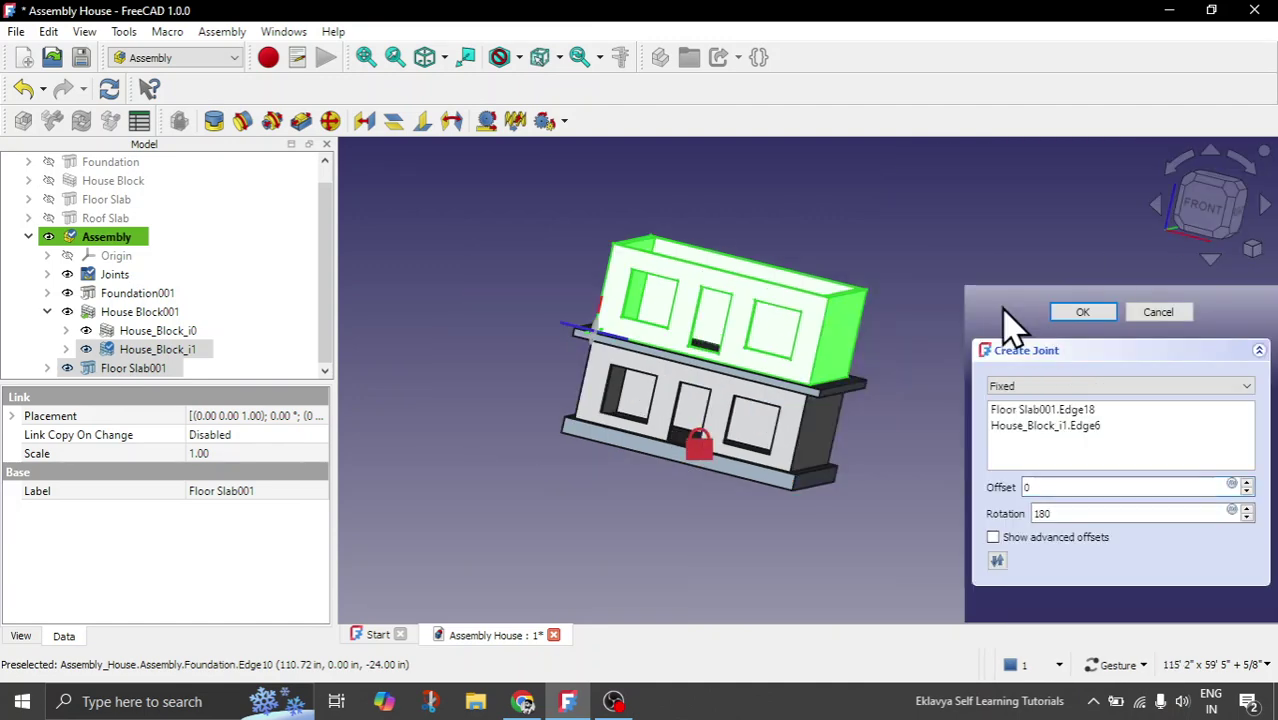
pyautogui.click(1214, 210)
pyautogui.scroll(5, 653, 428)
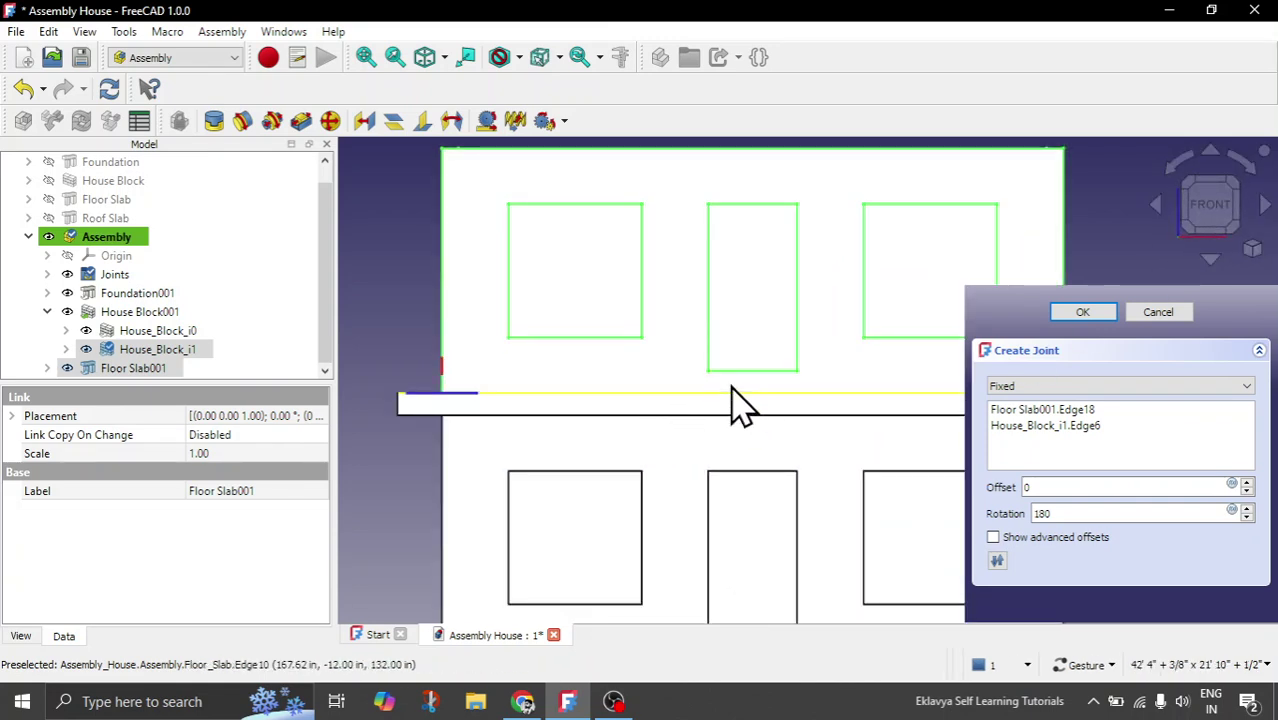
pyautogui.scroll(-5, 593, 405)
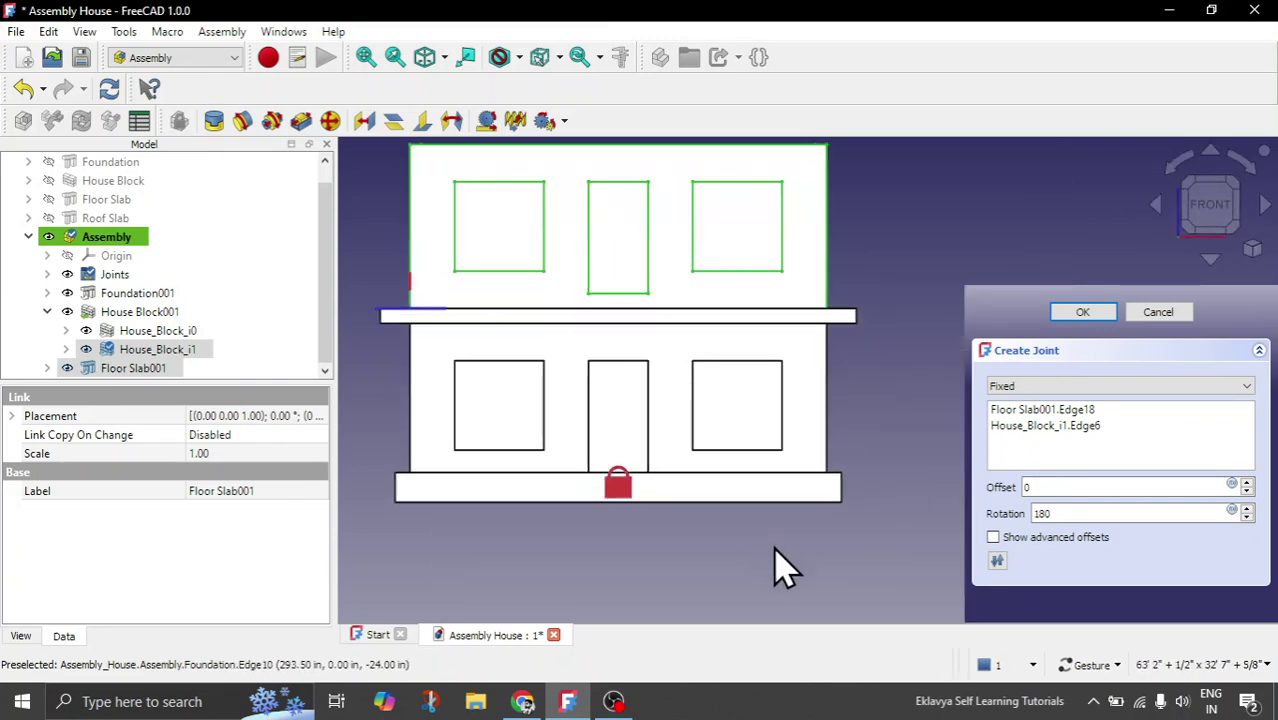
# Show the Fixed joint's advanced offsets and open the Offset1 placement for editing, clear of the house model
pyautogui.click(993, 539)
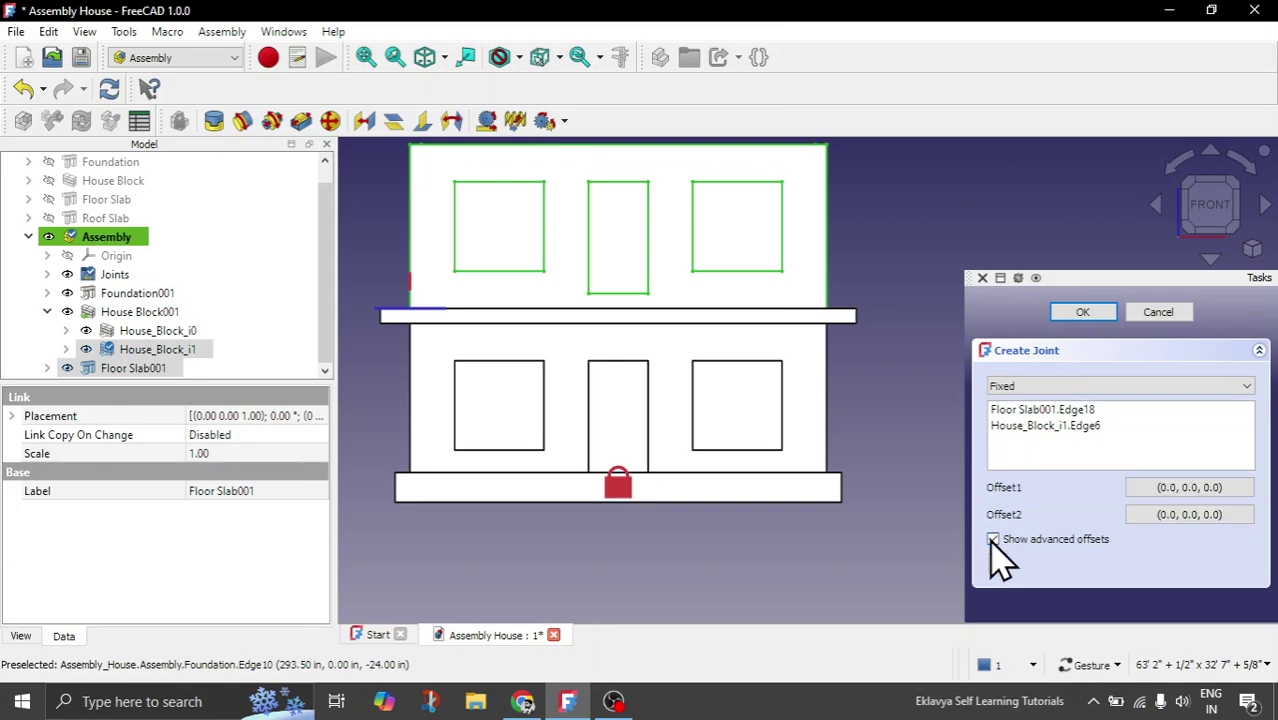
pyautogui.click(1177, 486)
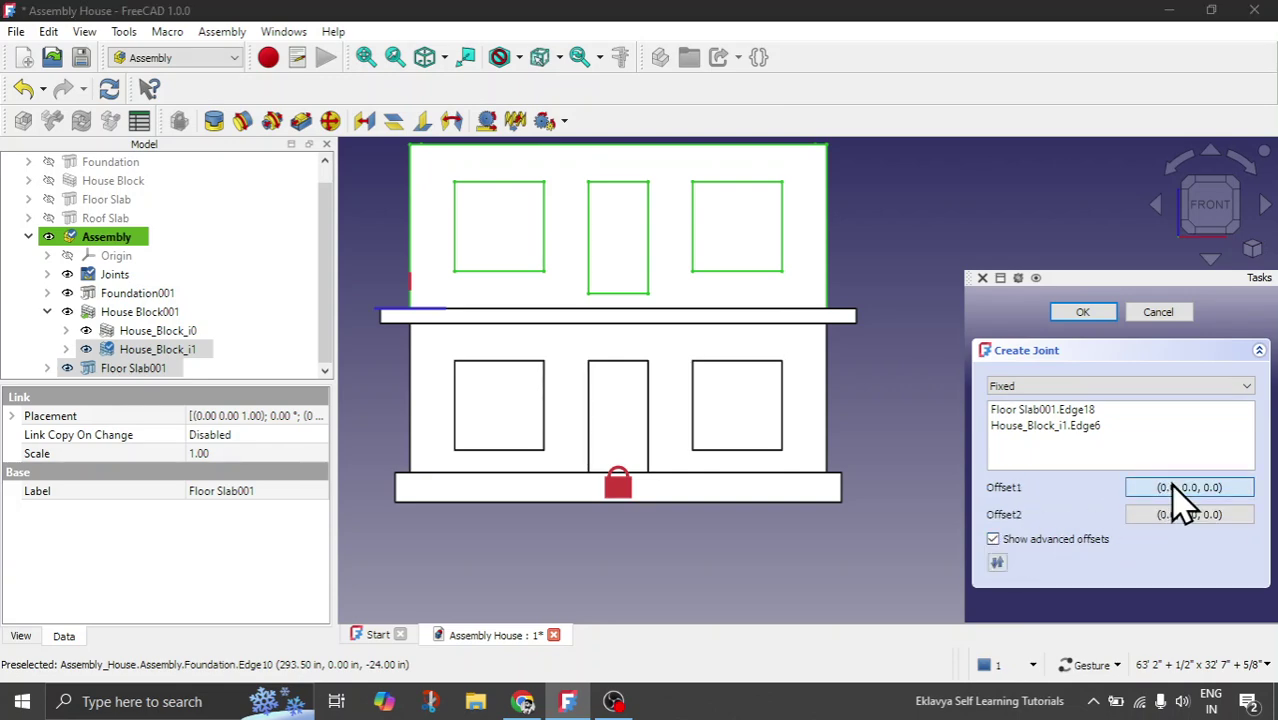
pyautogui.moveTo(553, 118); pyautogui.dragTo(989, 139)
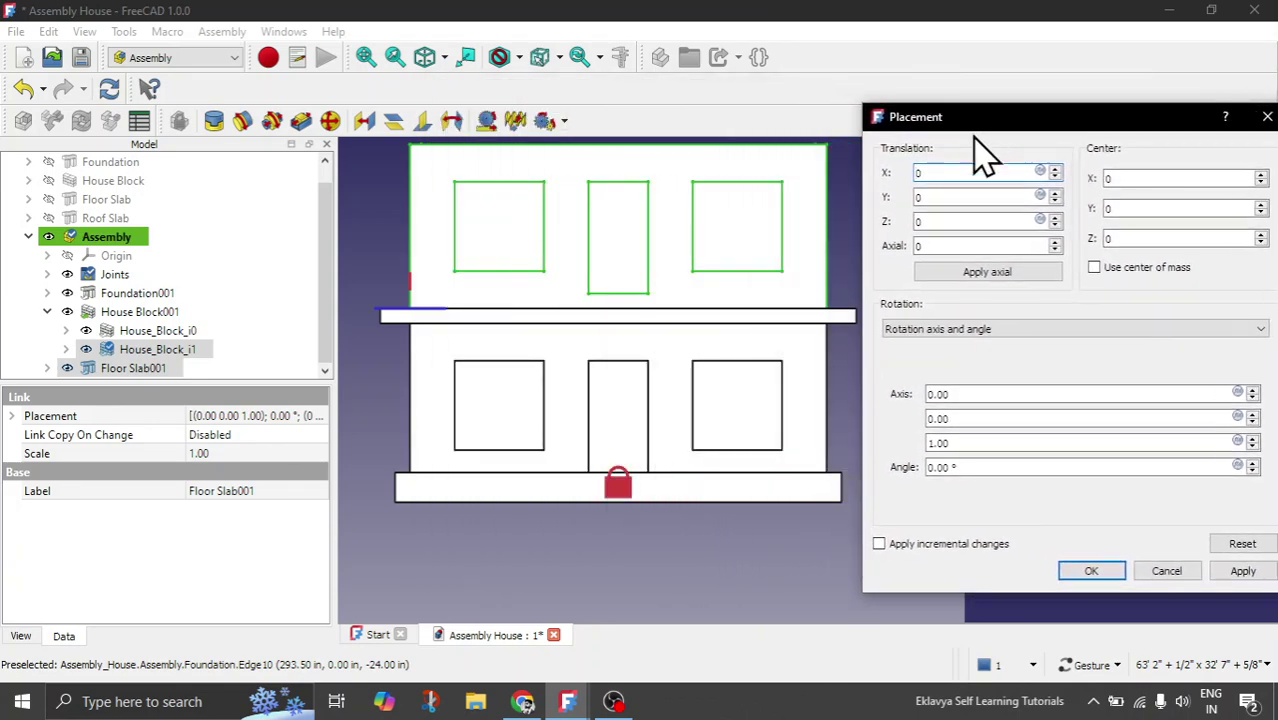
# Try an Offset1 Z translation of 1' on the upper house block and reset it to 0
pyautogui.click(921, 221)
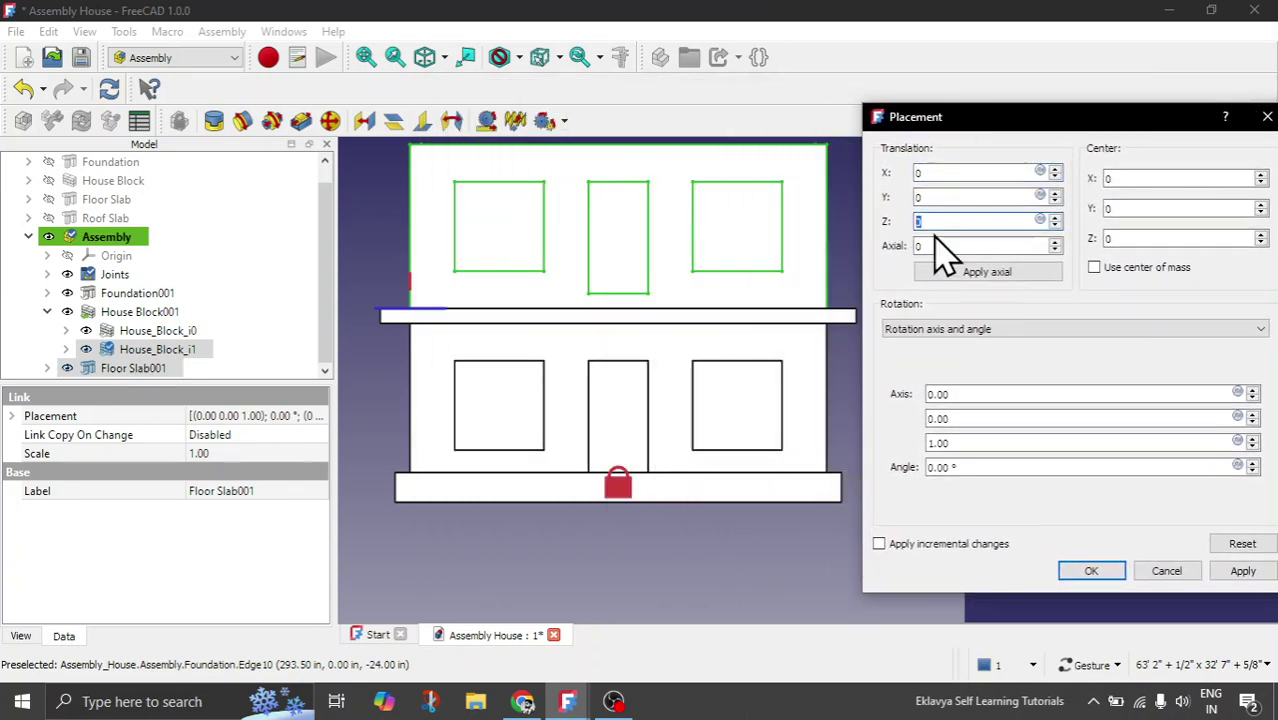
pyautogui.write("1'")
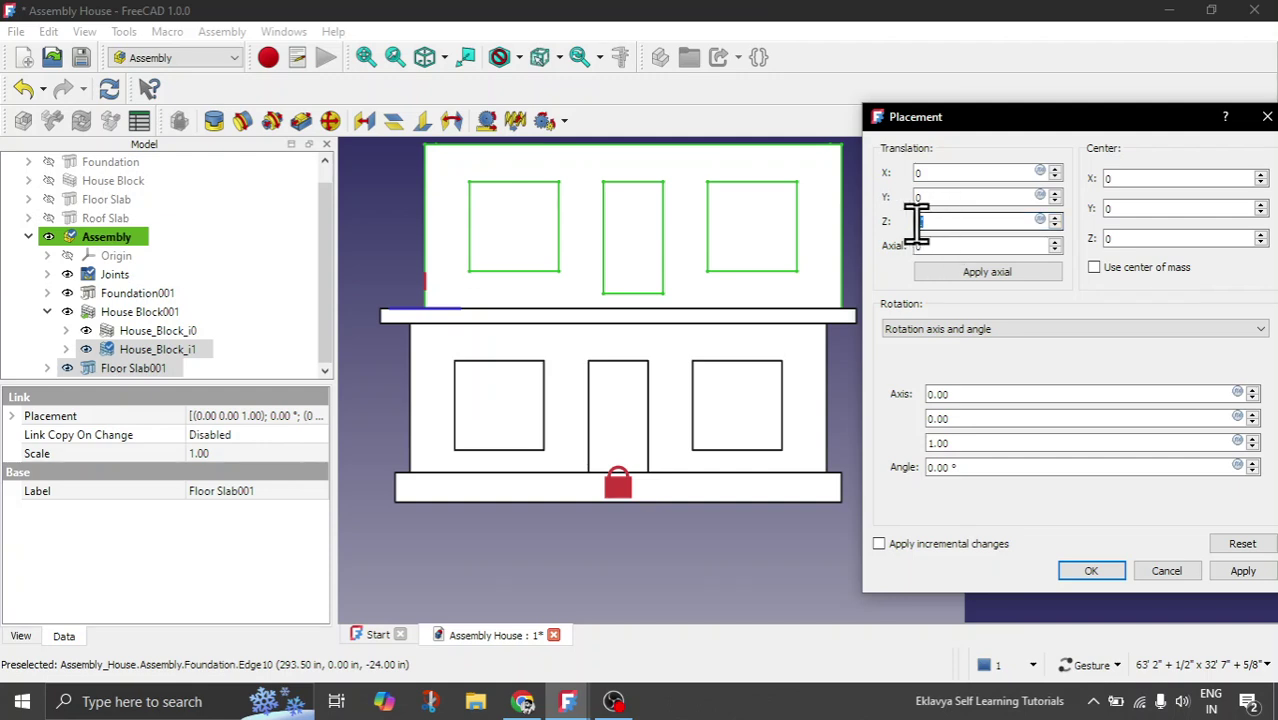
pyautogui.press('BackSpace')
pyautogui.press('BackSpace')
pyautogui.write('0')
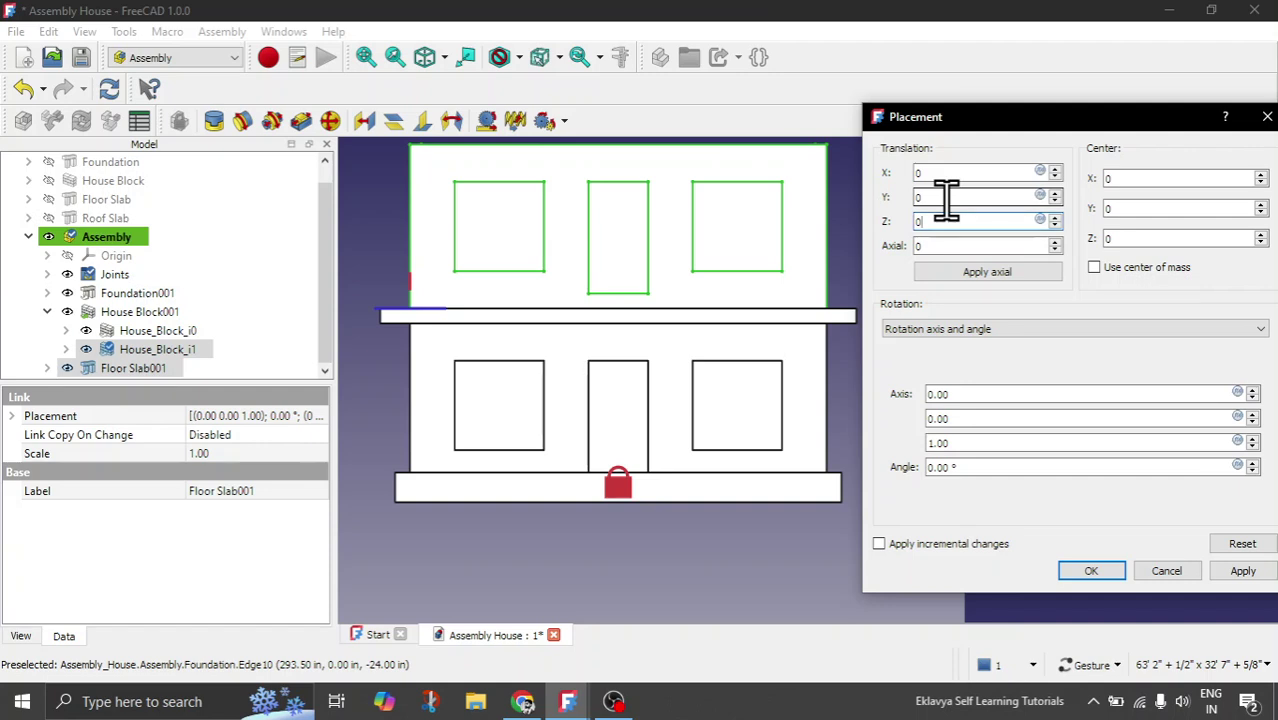
pyautogui.hotkey('shift', 'Tab')
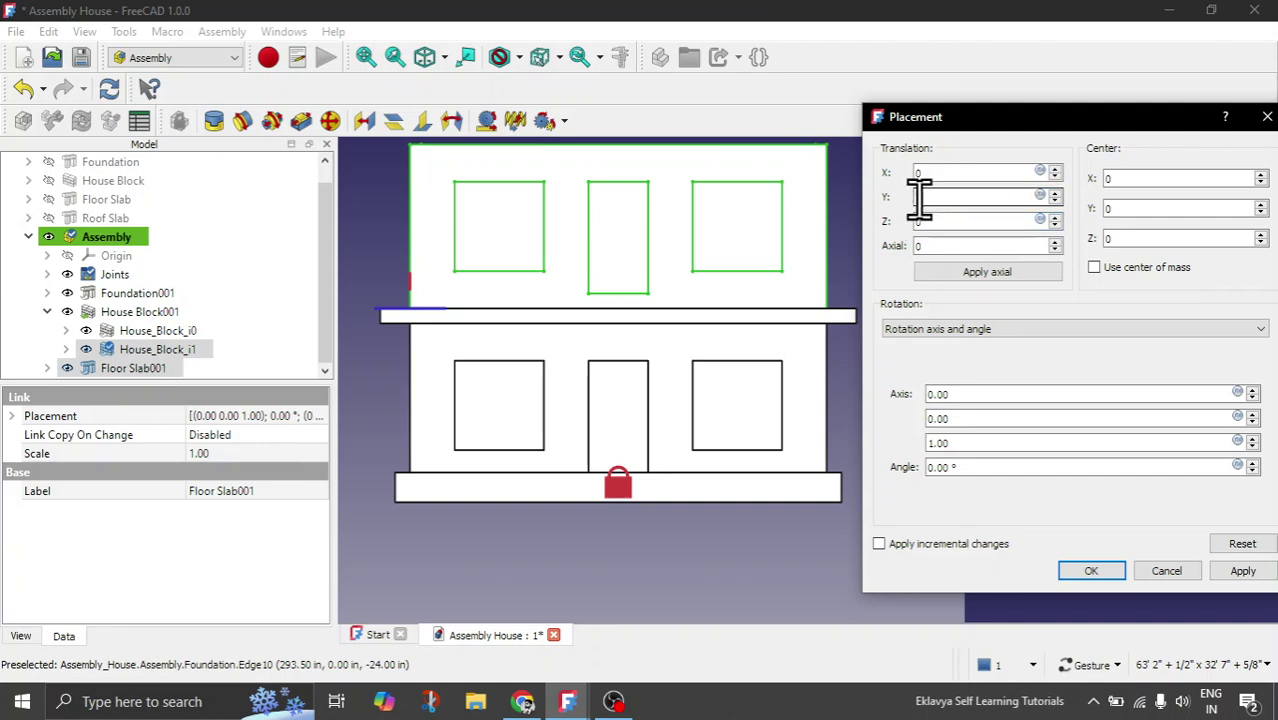
pyautogui.write('0')
pyautogui.press('BackSpace')
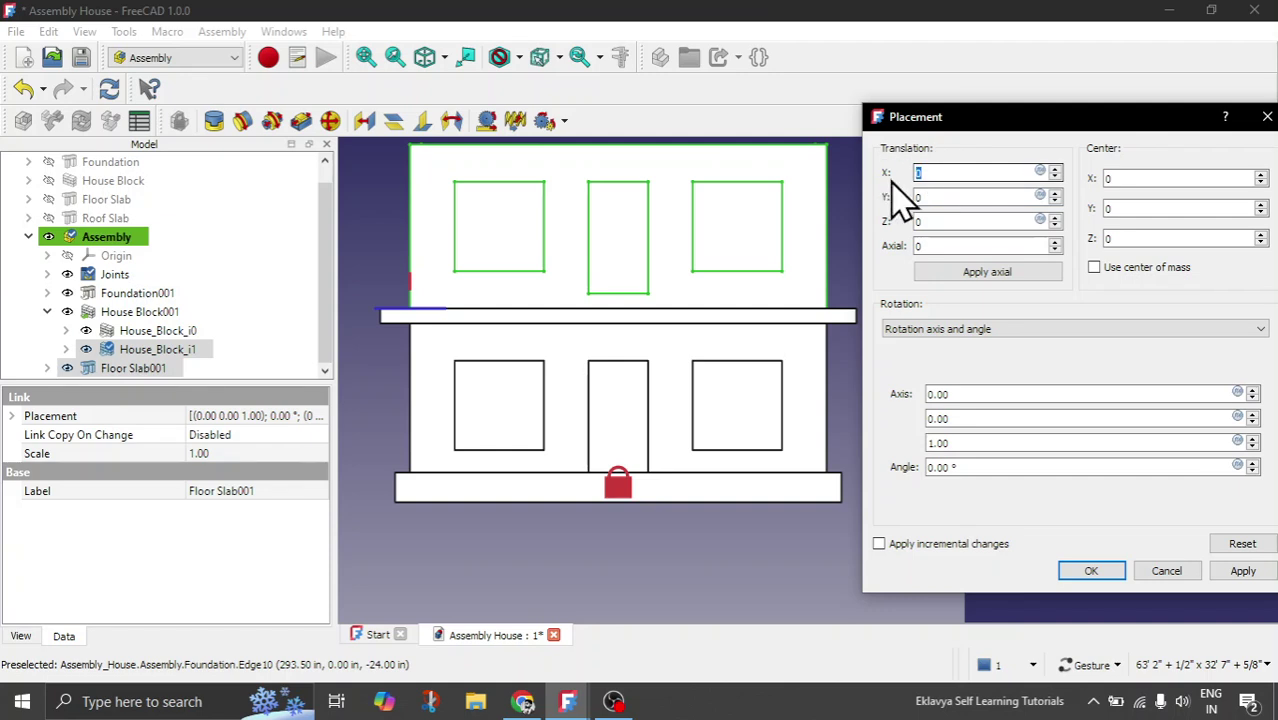
# Set the Offset1 X translation to -1' to lower the upper house block into the floor slab, and create the Fixed joint
pyautogui.write("1'")
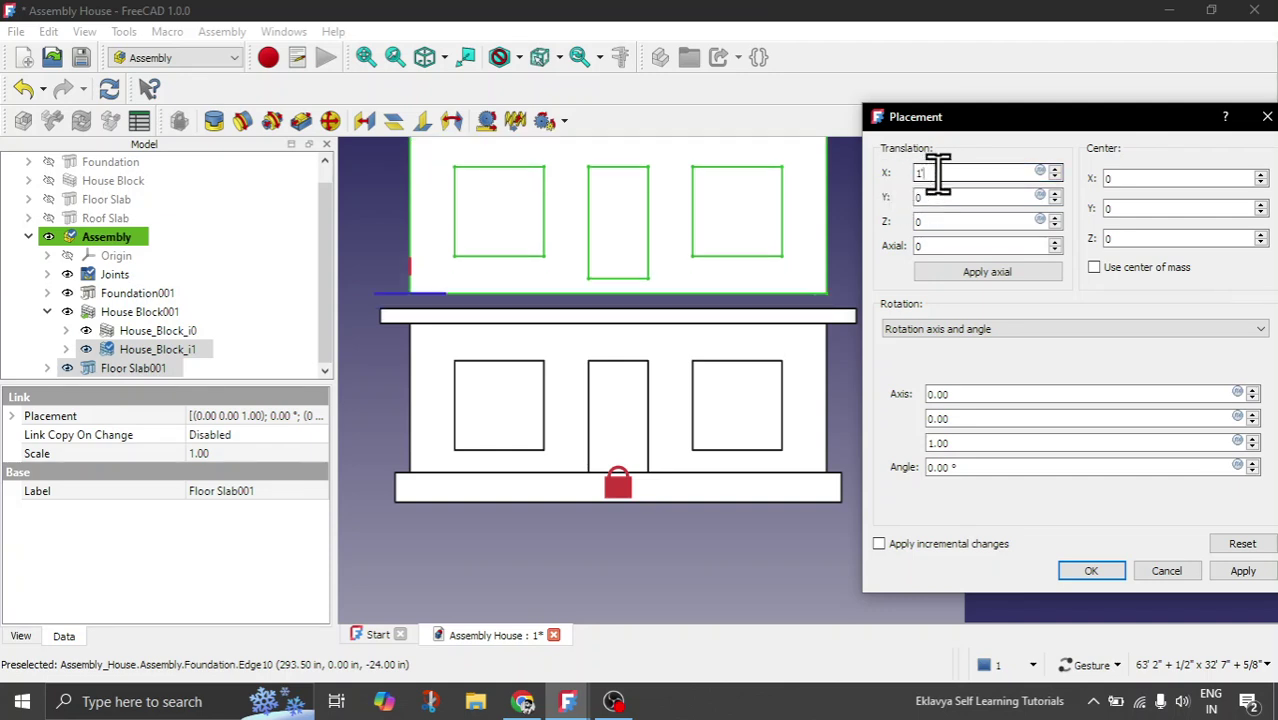
pyautogui.moveTo(933, 172); pyautogui.dragTo(899, 172)
pyautogui.write('-')
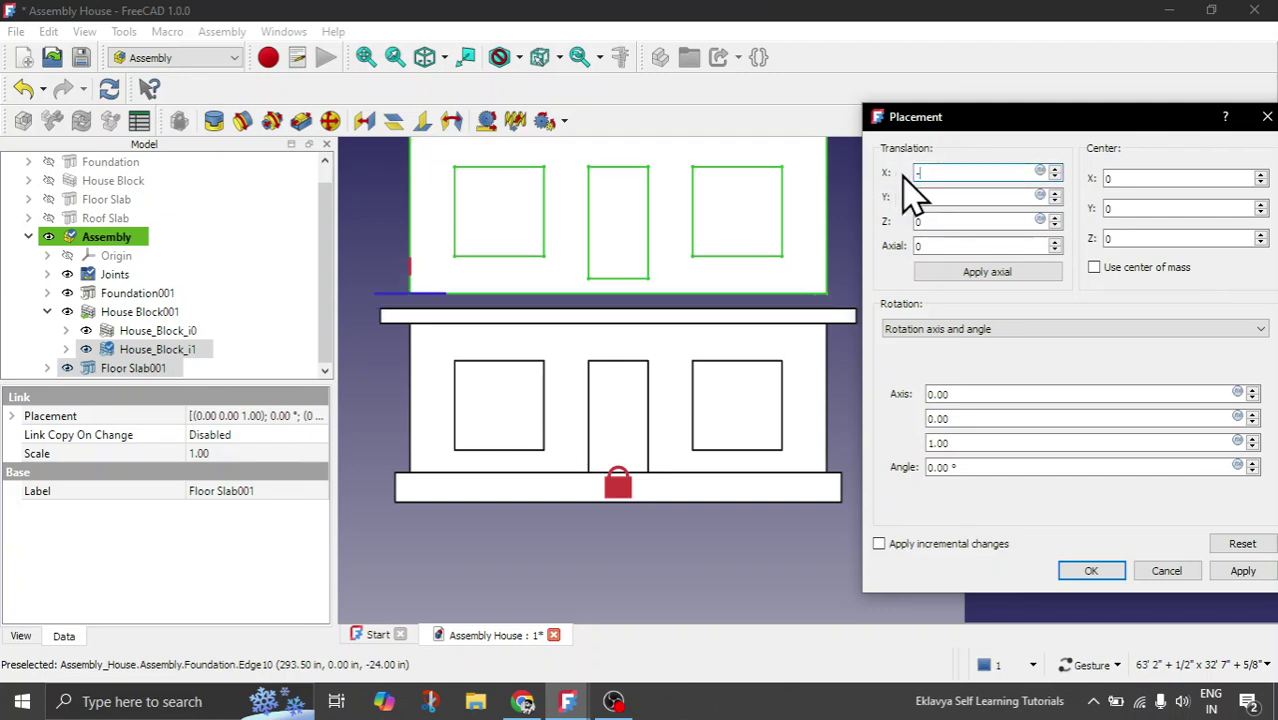
pyautogui.write("1'")
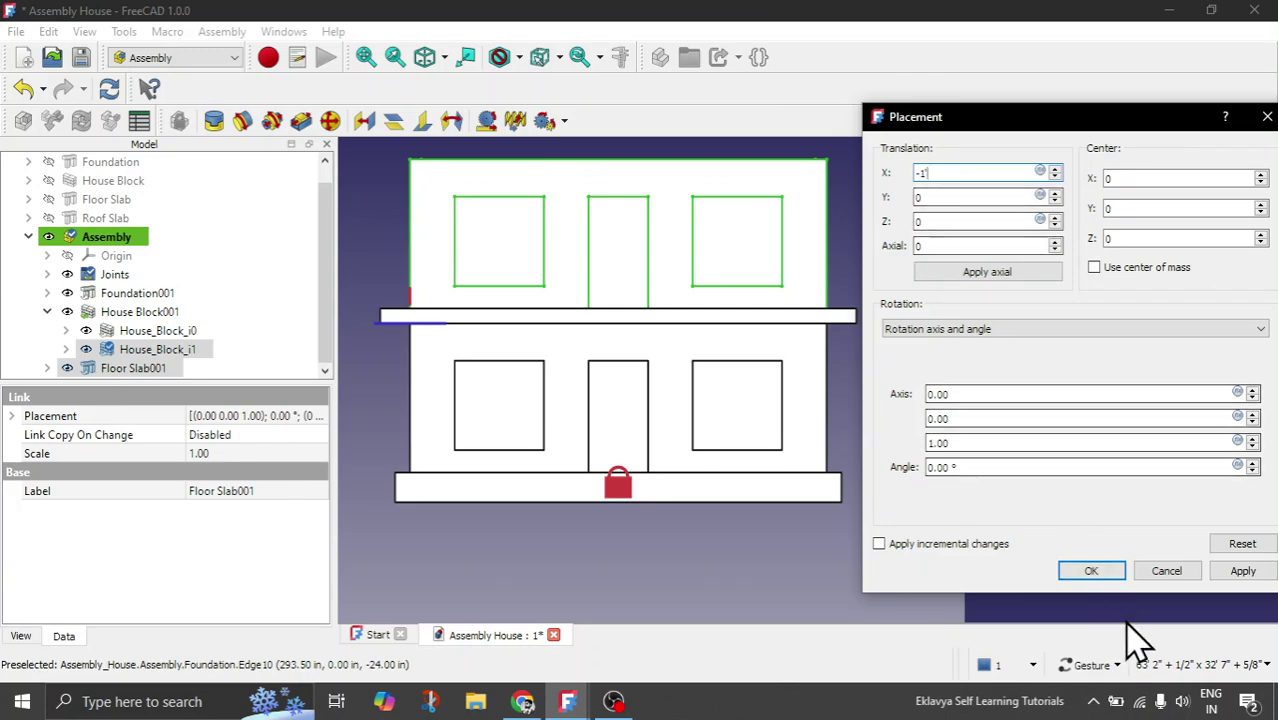
pyautogui.click(1093, 571)
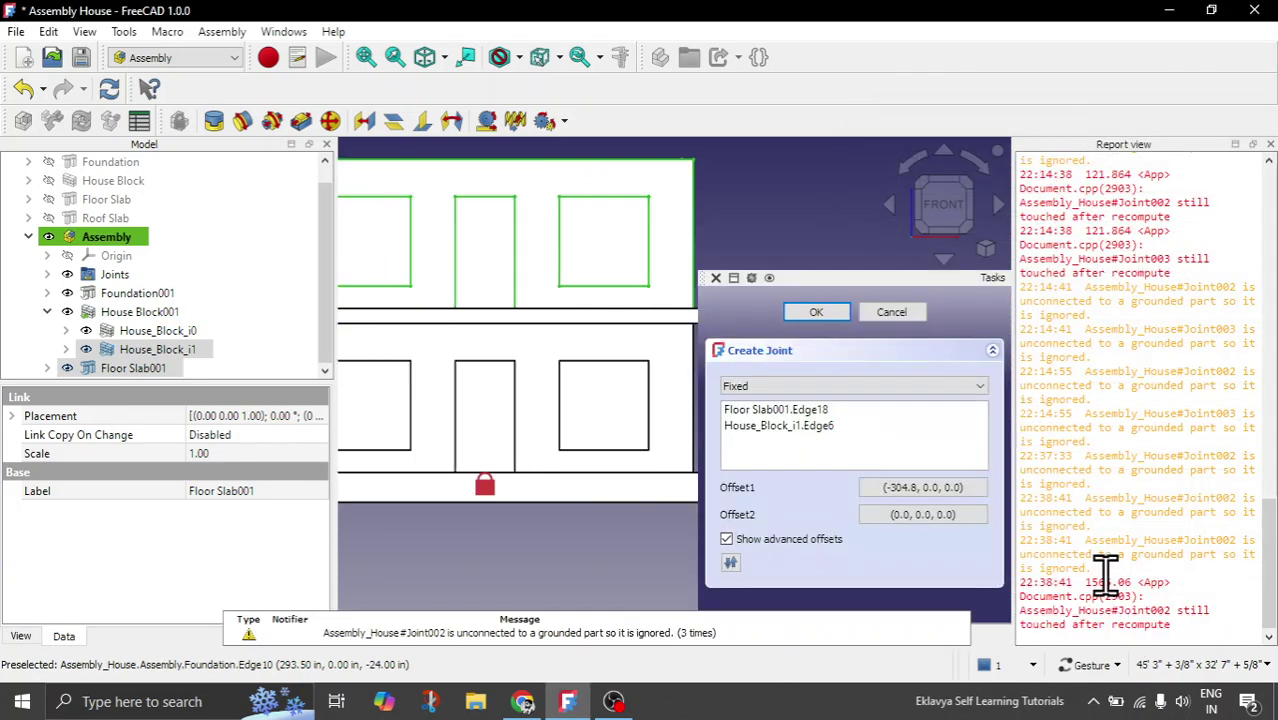
pyautogui.click(1269, 145)
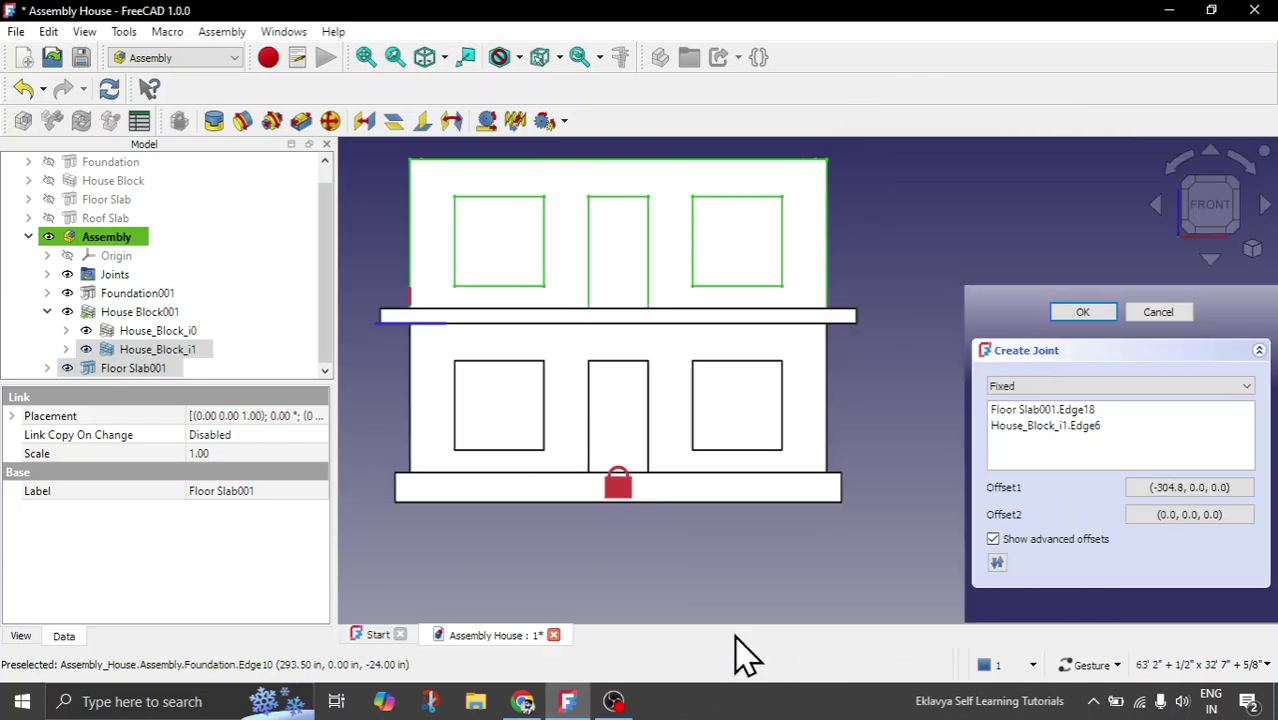
pyautogui.click(1093, 313)
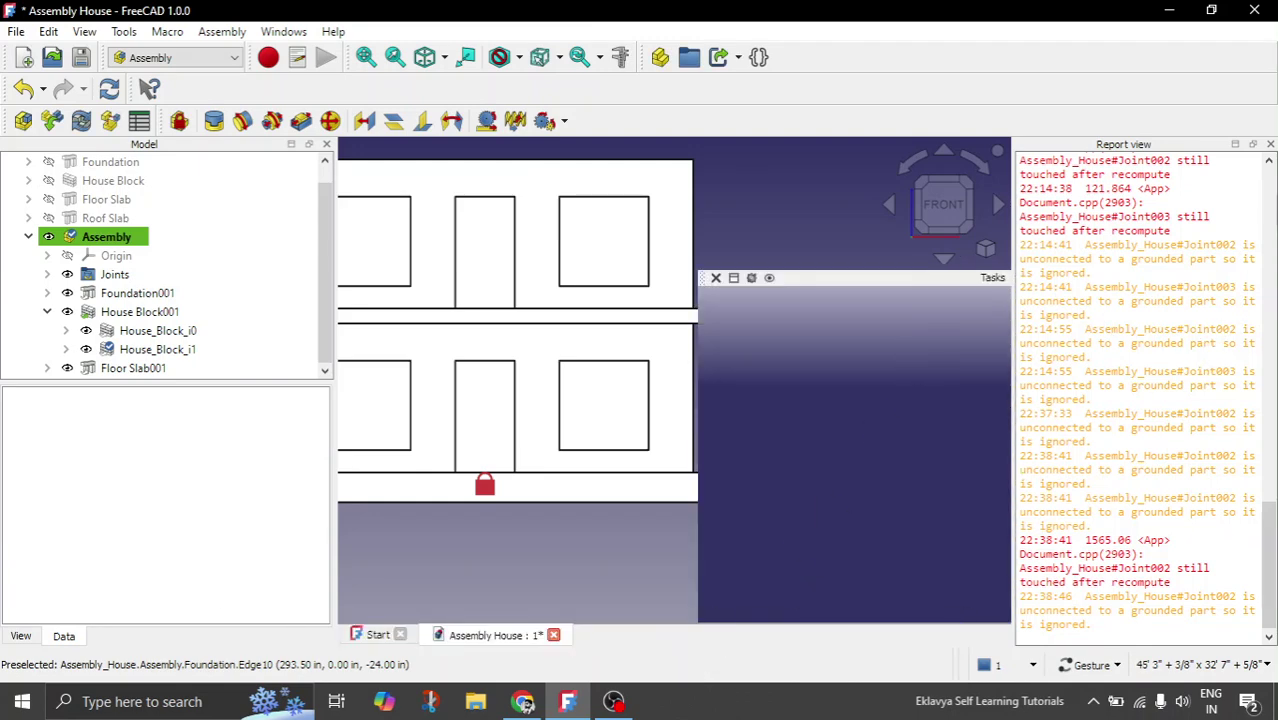
pyautogui.click(1270, 145)
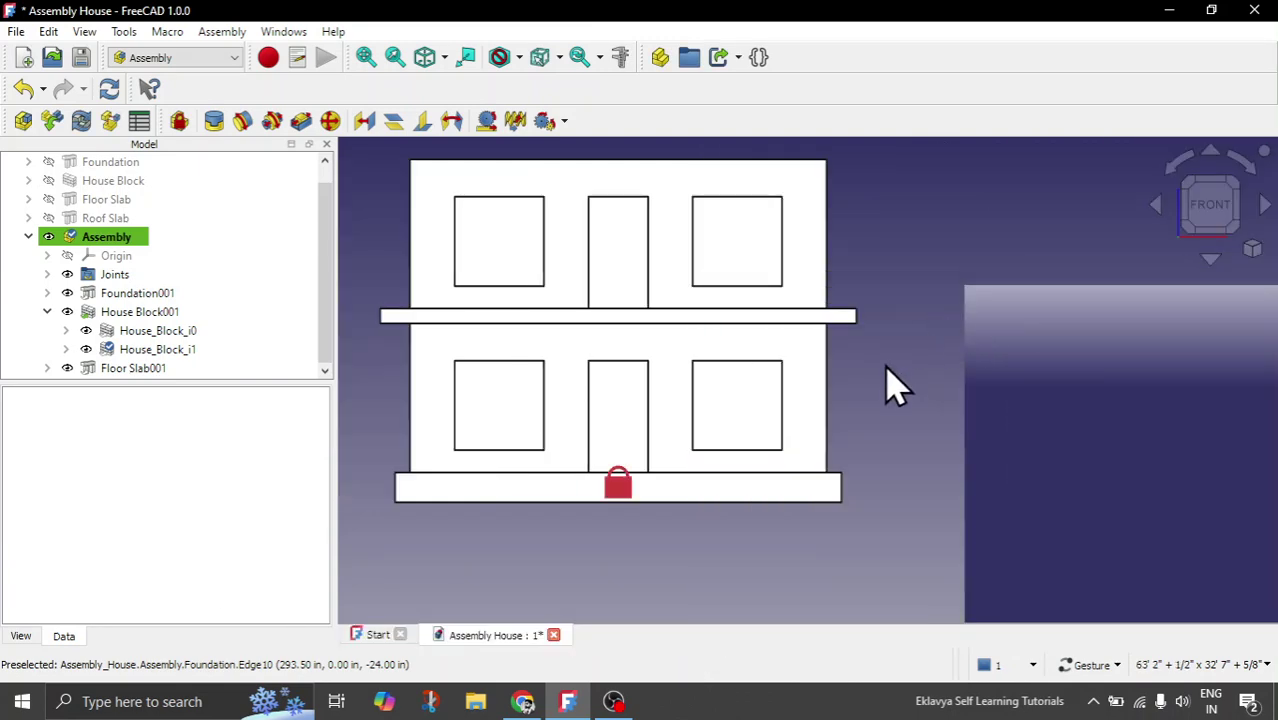
# Collapse House Block001 in the model tree and examine the two joined storeys from angled views
pyautogui.moveTo(893, 385); pyautogui.dragTo(818, 402)
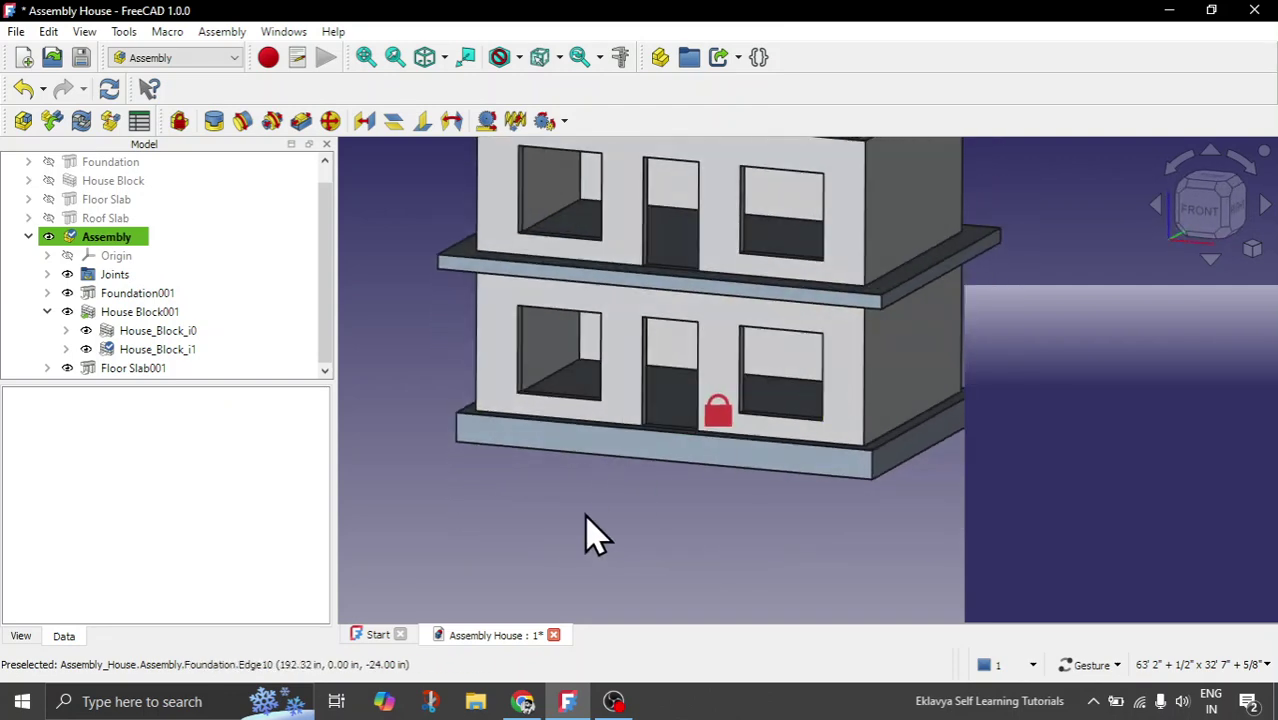
pyautogui.scroll(-1, 593, 522)
pyautogui.scroll(3, 593, 294)
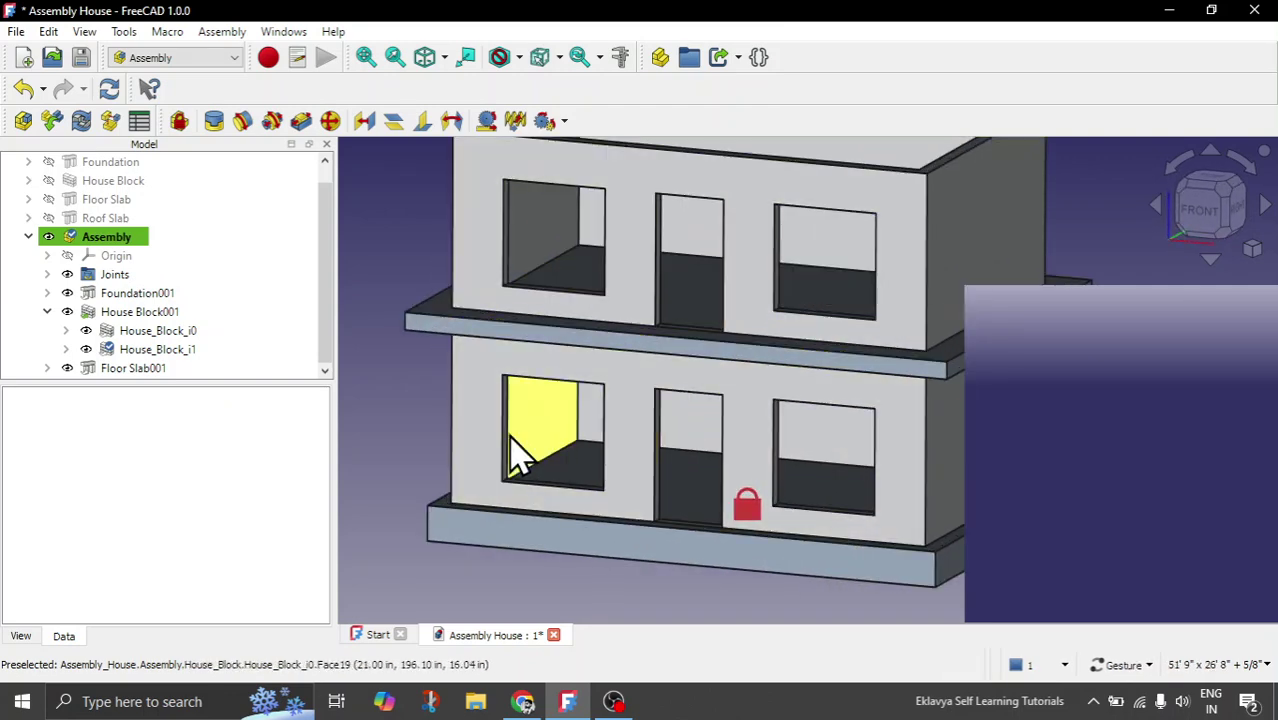
pyautogui.click(47, 311)
pyautogui.scroll(-2, 490, 420)
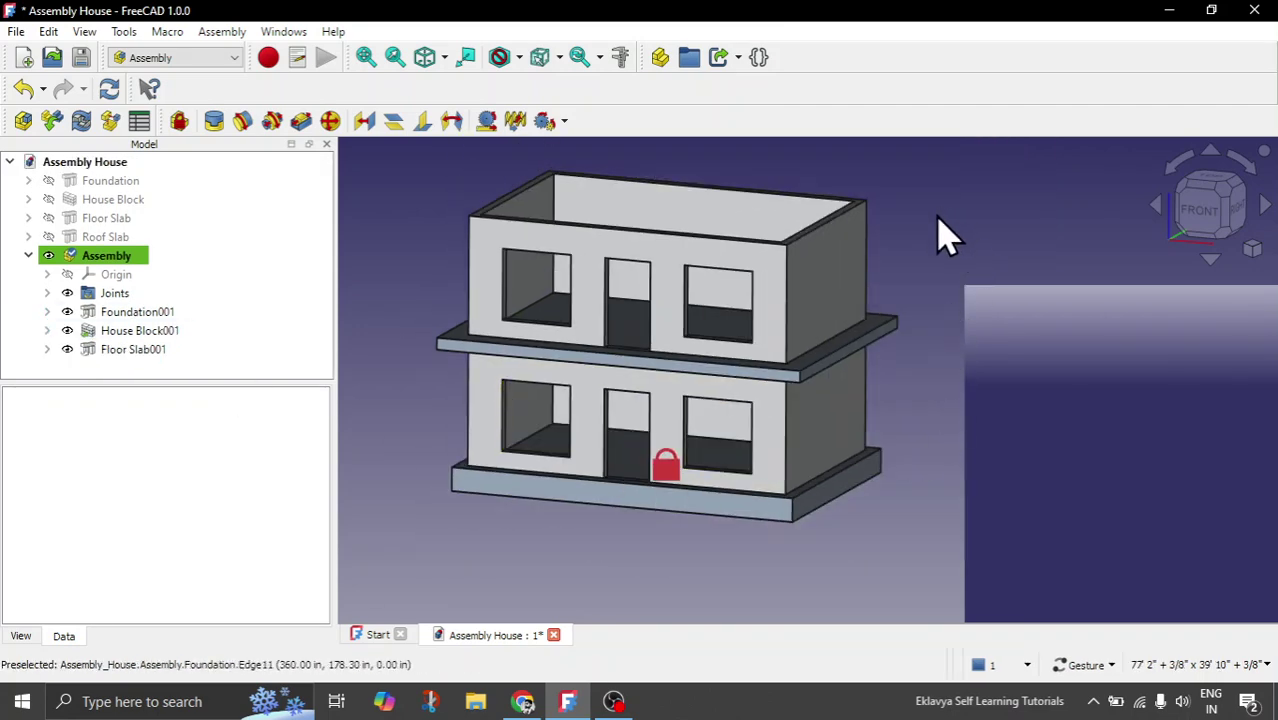
pyautogui.moveTo(941, 234)
pyautogui.mouseDown()
pyautogui.moveTo(907, 245)
pyautogui.moveTo(919, 225)
pyautogui.moveTo(918, 243)
pyautogui.mouseUp()
pyautogui.scroll(-2, 371, 491)
pyautogui.moveTo(499, 528); pyautogui.dragTo(499, 491)
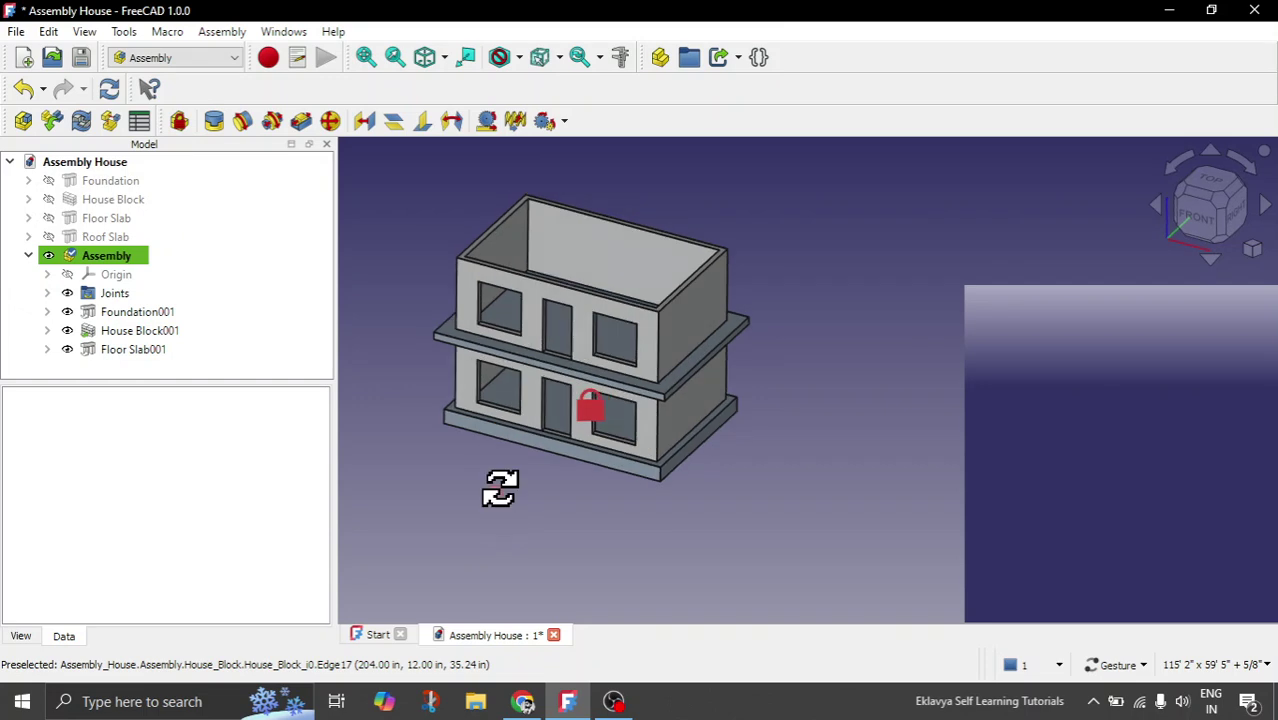
# Insert the Roof Slab into the assembly and raise it straight up by about 17' 2", above the upper house block
pyautogui.click(52, 121)
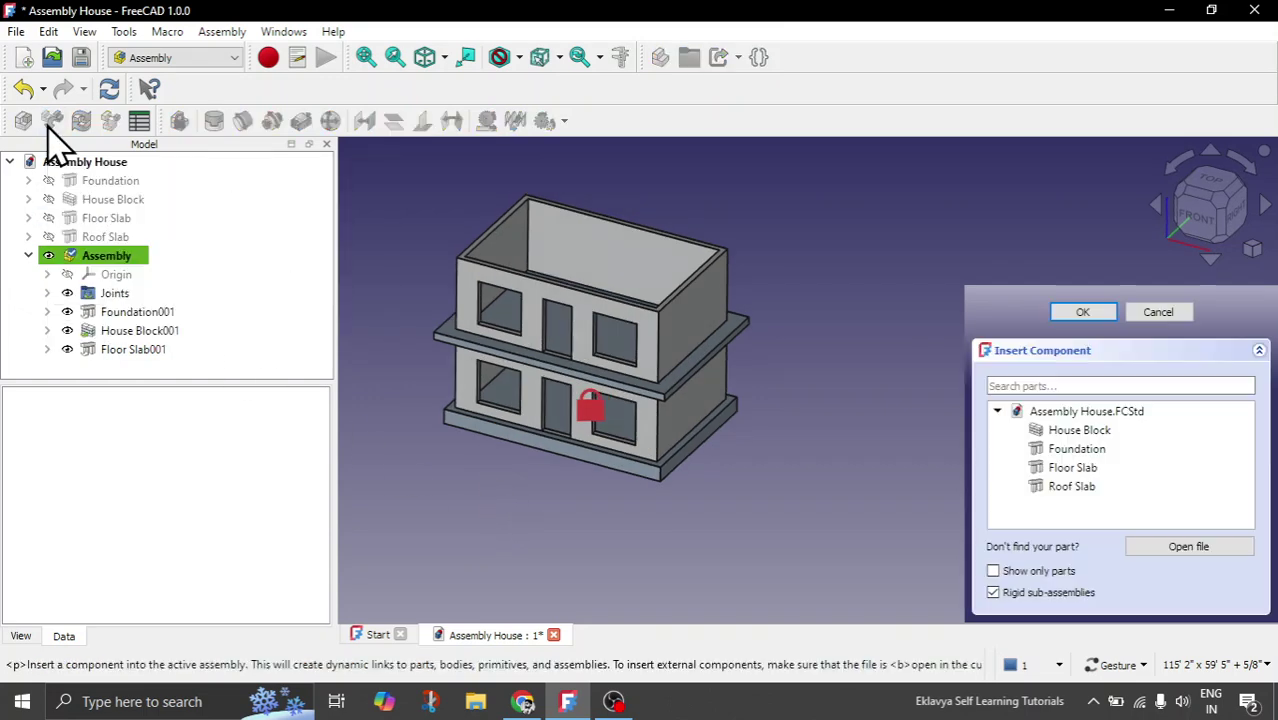
pyautogui.click(1085, 488)
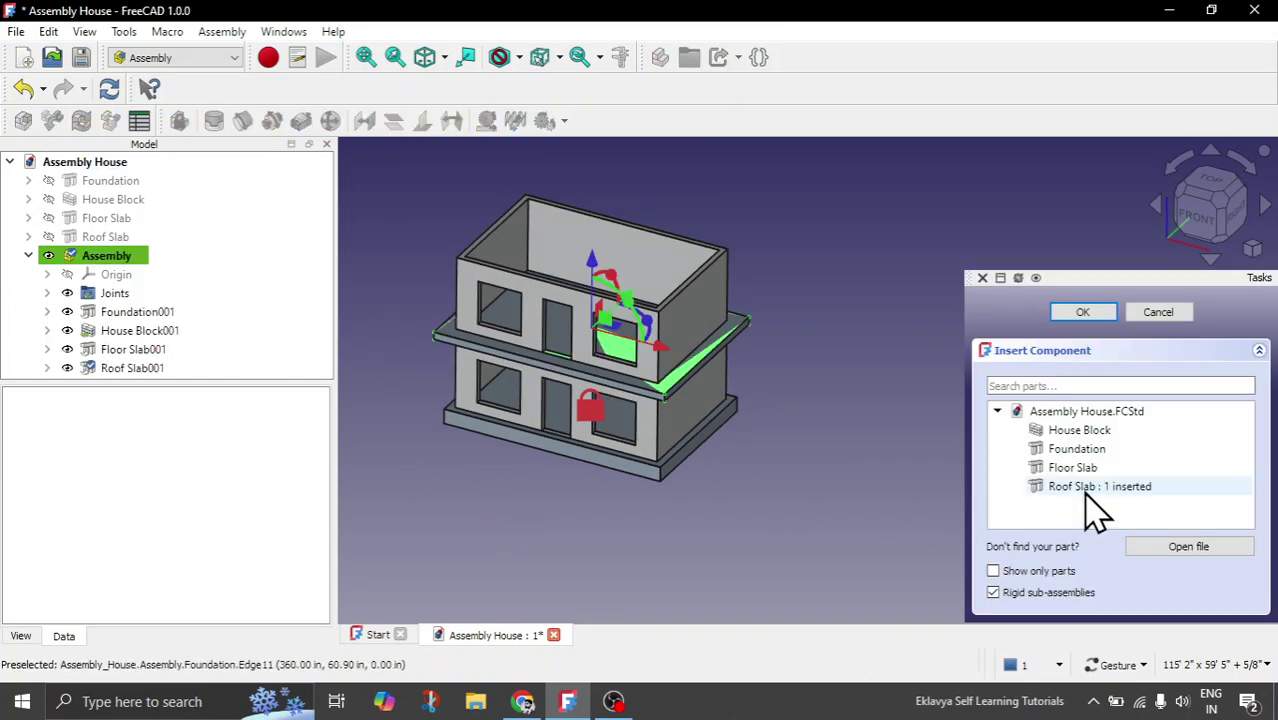
pyautogui.click(1199, 220)
pyautogui.scroll(2, 450, 452)
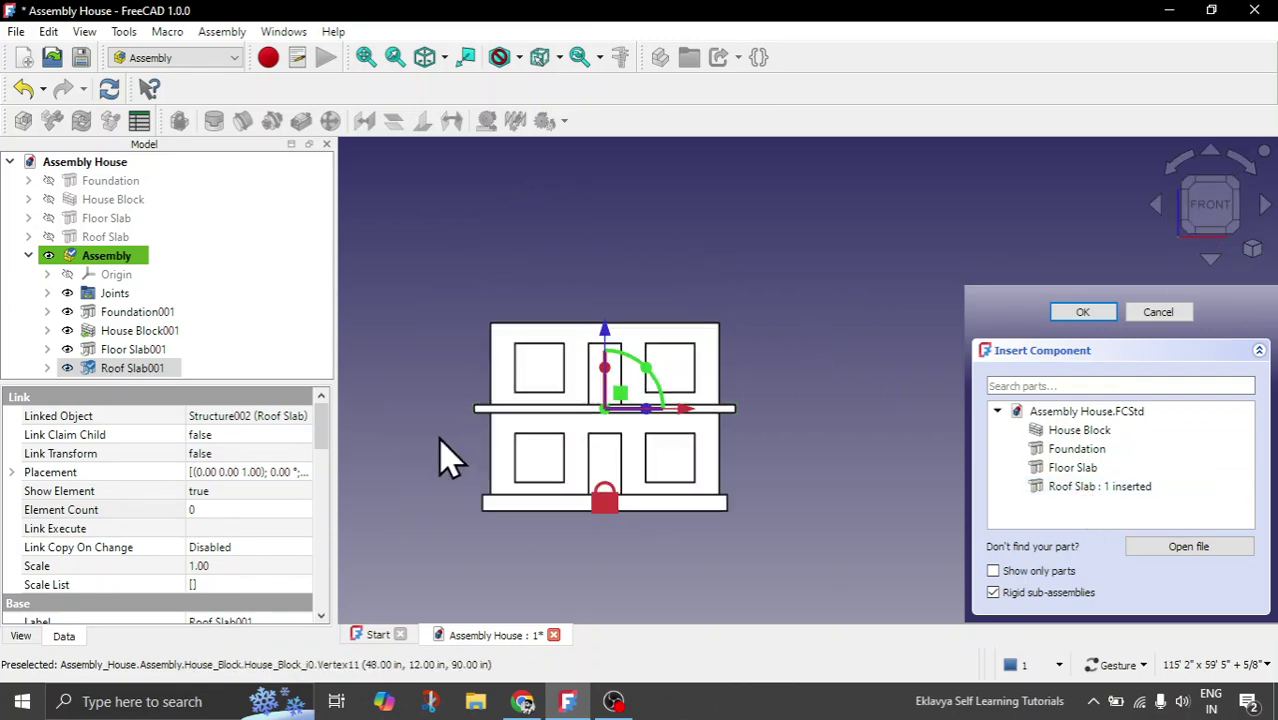
pyautogui.moveTo(605, 333); pyautogui.dragTo(606, 190)
pyautogui.click(1083, 314)
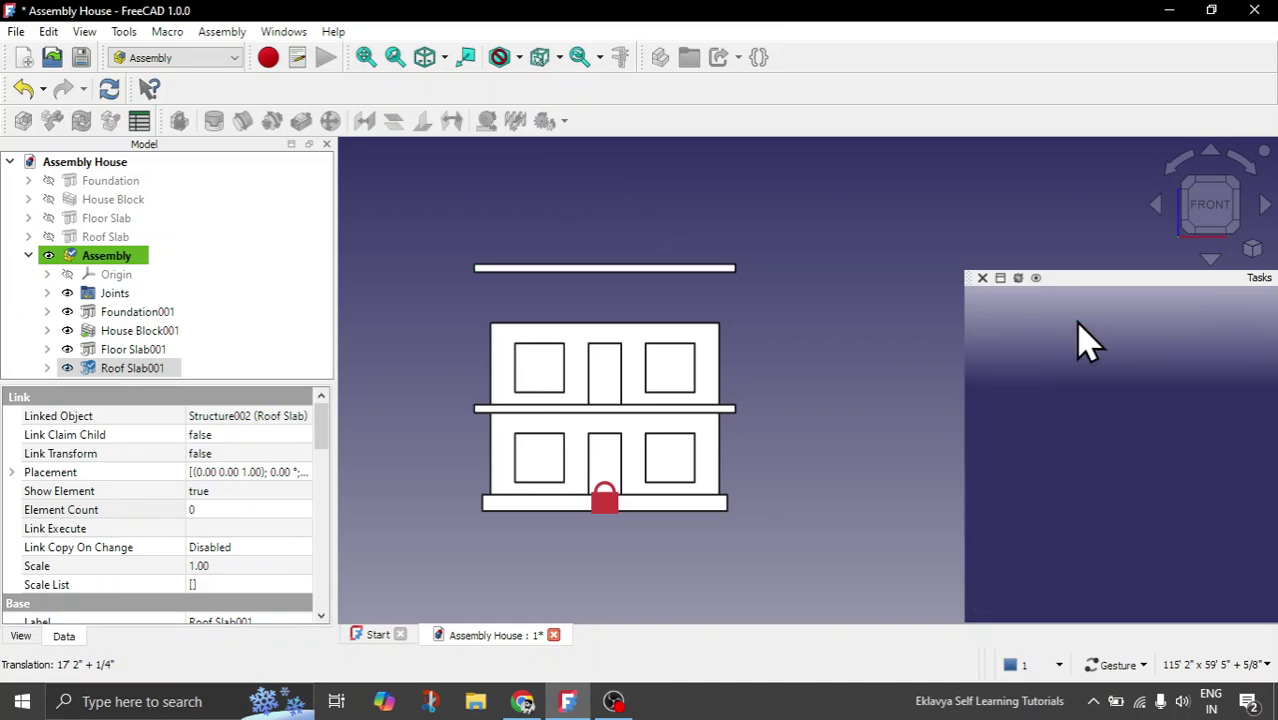
# Examine the top edges of the upper house block and the roof slab above it from angled views
pyautogui.moveTo(920, 378); pyautogui.dragTo(860, 398)
pyautogui.scroll(1, 533, 295)
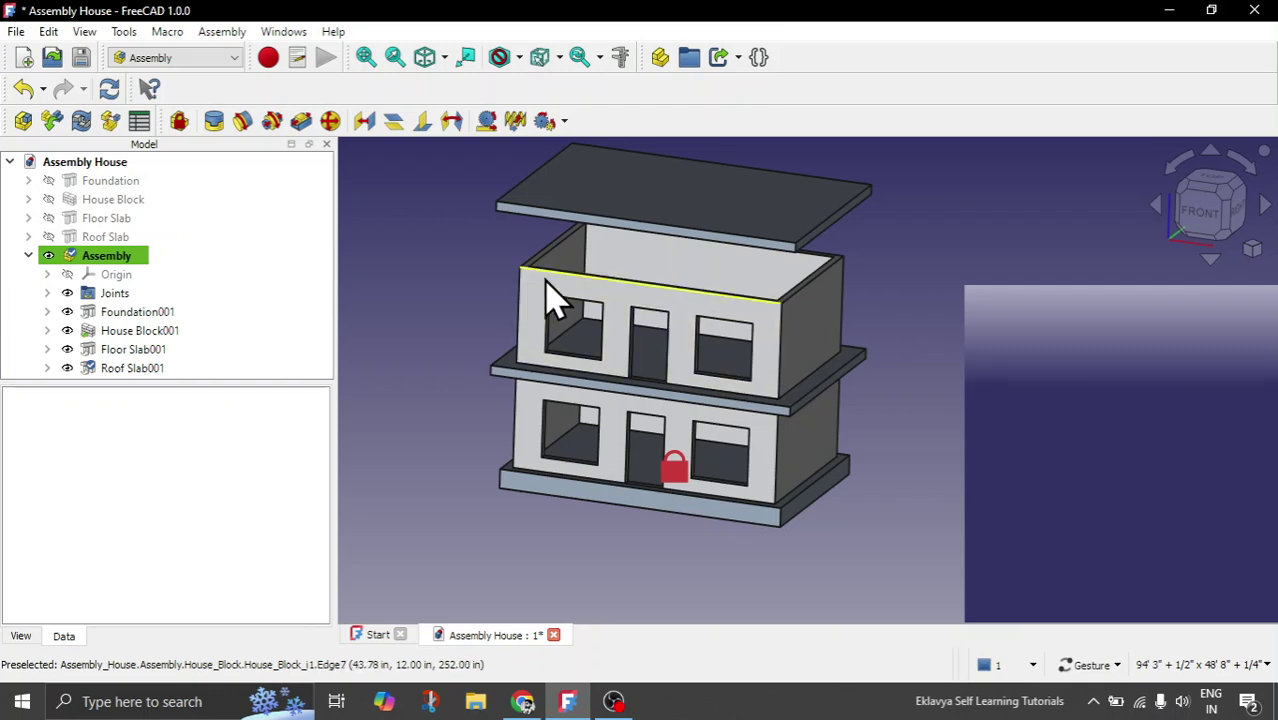
pyautogui.scroll(5, 545, 296)
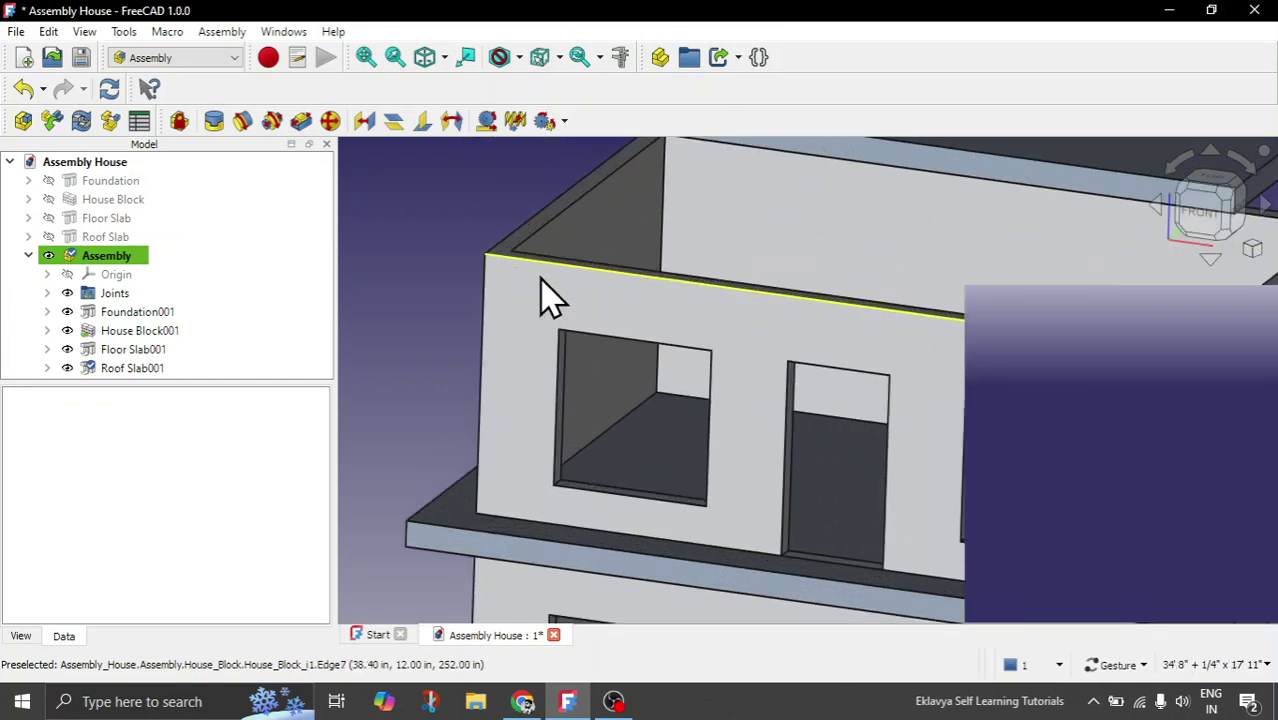
pyautogui.scroll(-4, 548, 296)
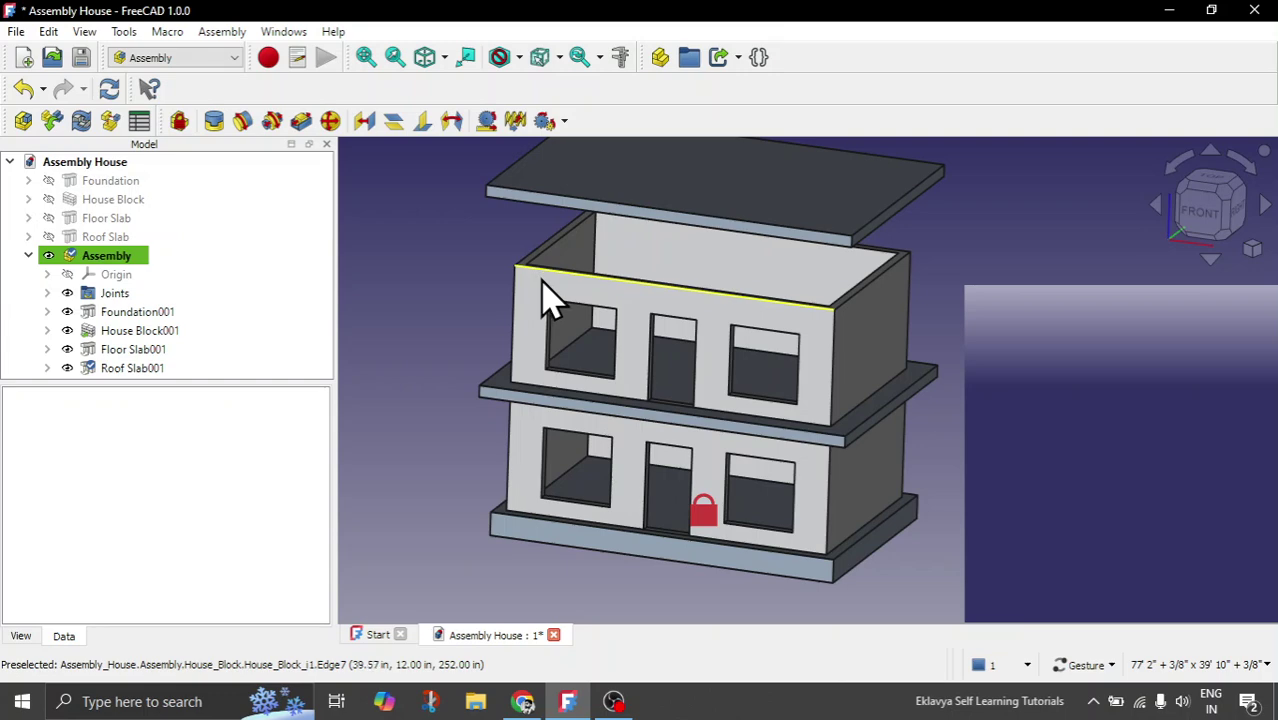
pyautogui.moveTo(950, 225); pyautogui.dragTo(876, 214)
pyautogui.moveTo(515, 415); pyautogui.dragTo(542, 357)
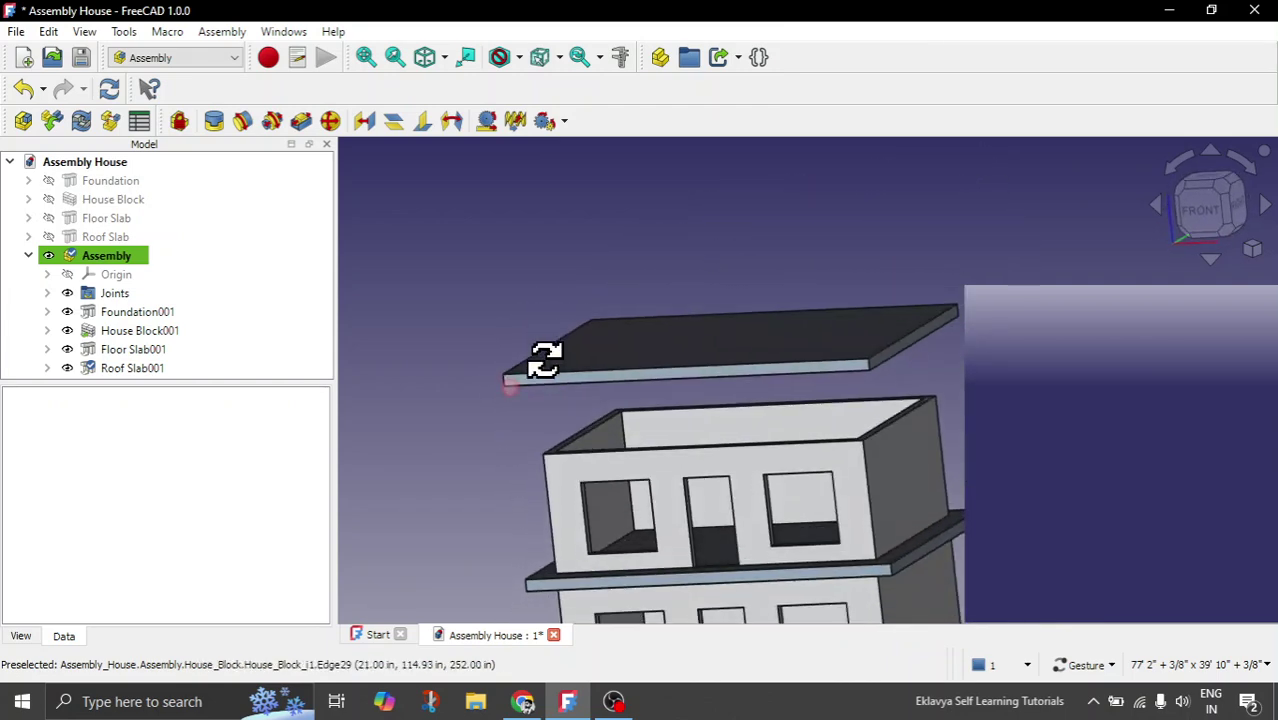
pyautogui.moveTo(419, 405); pyautogui.dragTo(800, 410)
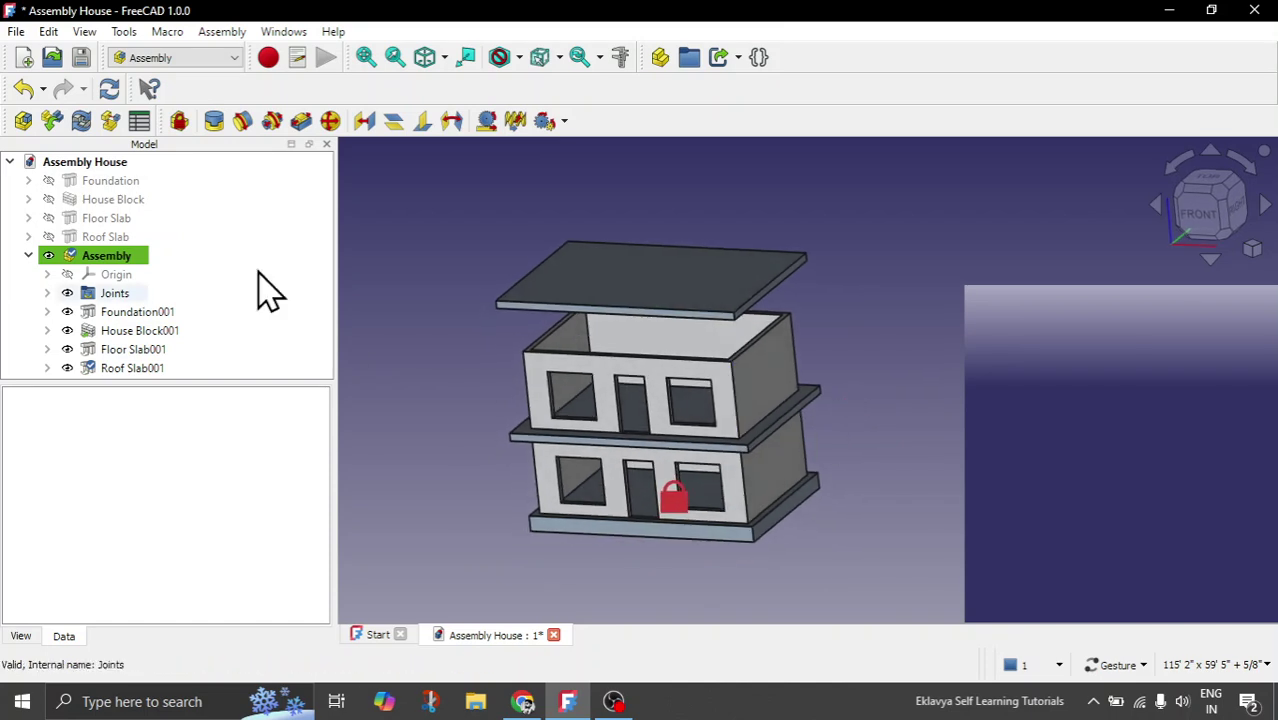
# Start a Fixed joint between the outer top front edge of House_Block_i1 and the bottom front edge of the roof slab
pyautogui.click(215, 122)
pyautogui.scroll(5, 522, 391)
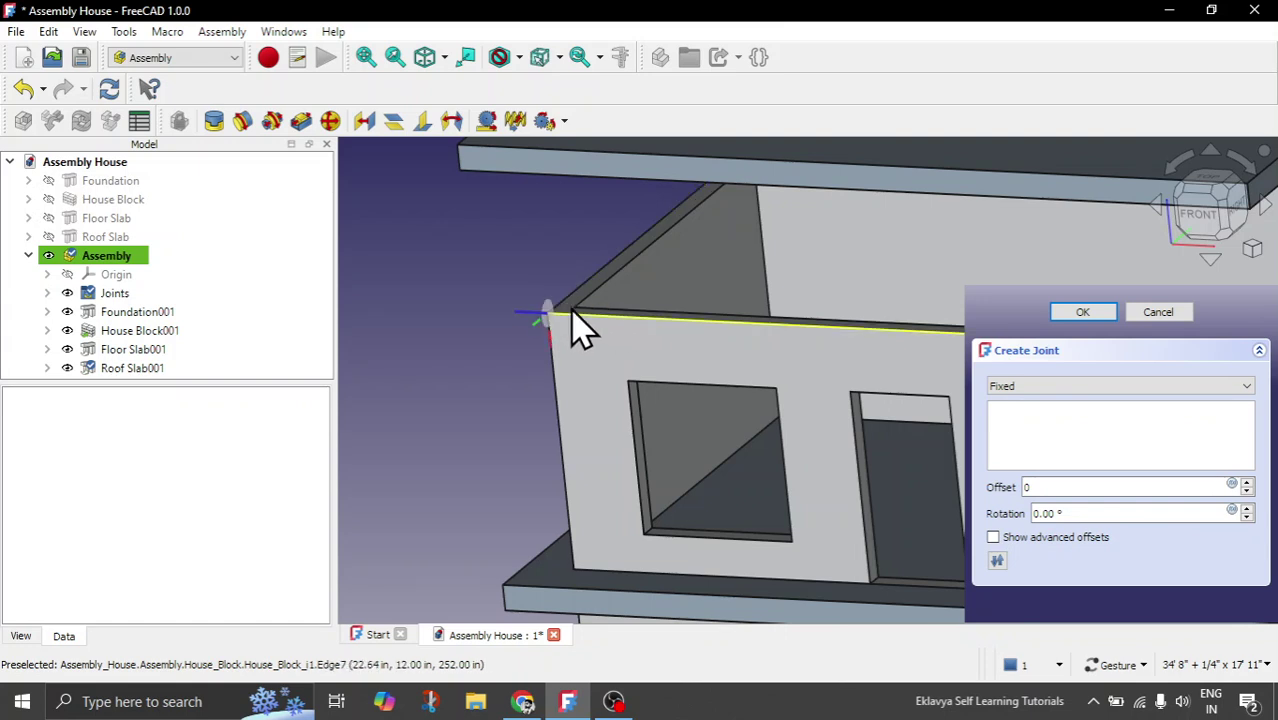
pyautogui.scroll(3, 583, 330)
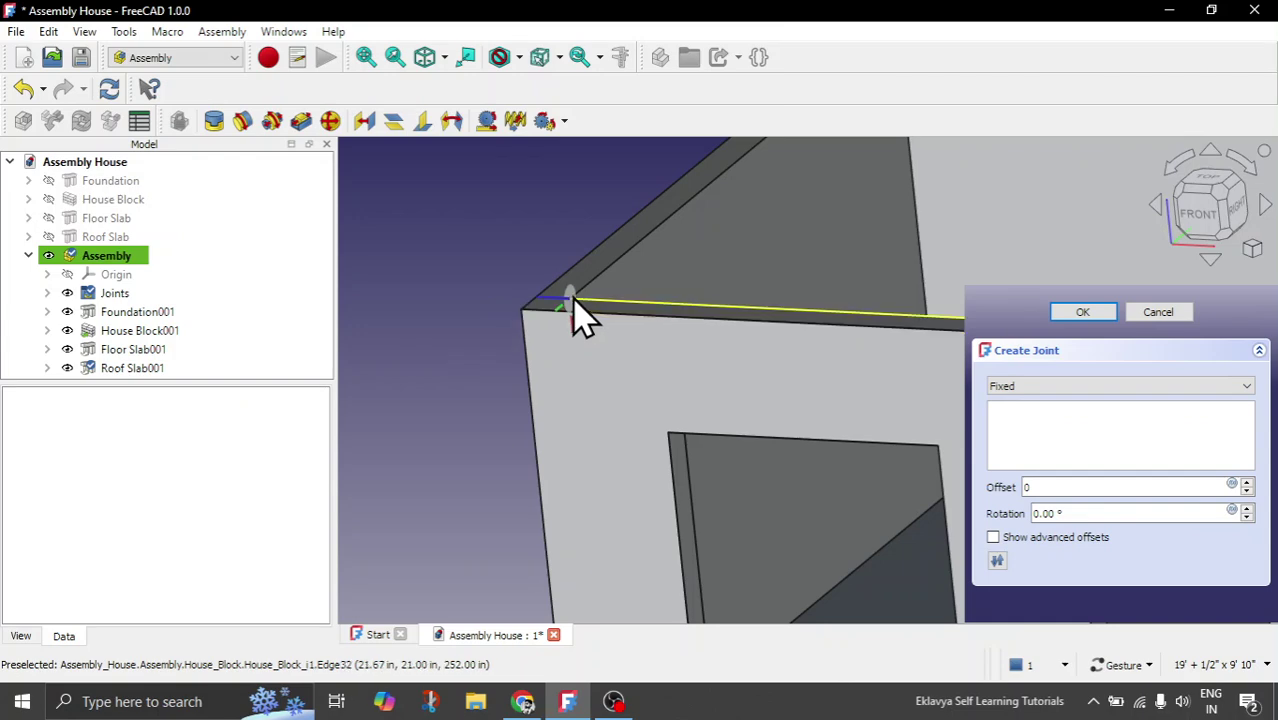
pyautogui.click(565, 333)
pyautogui.scroll(-4, 514, 451)
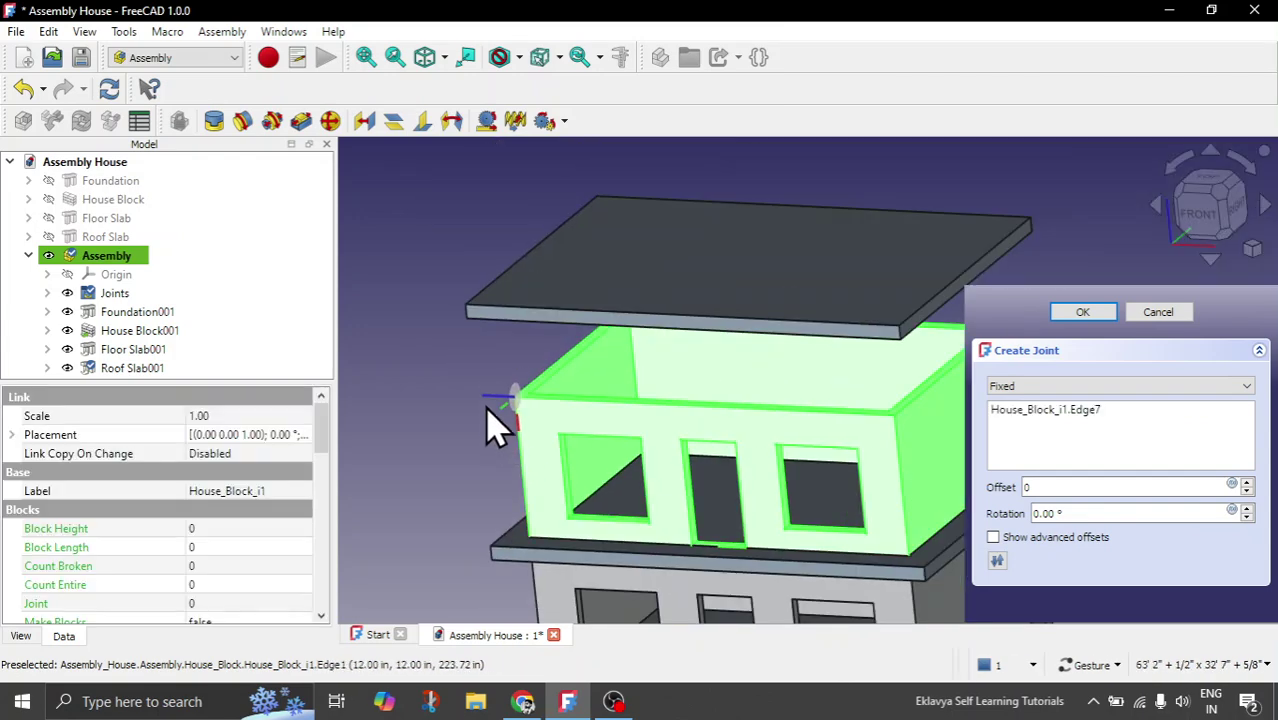
pyautogui.click(500, 331)
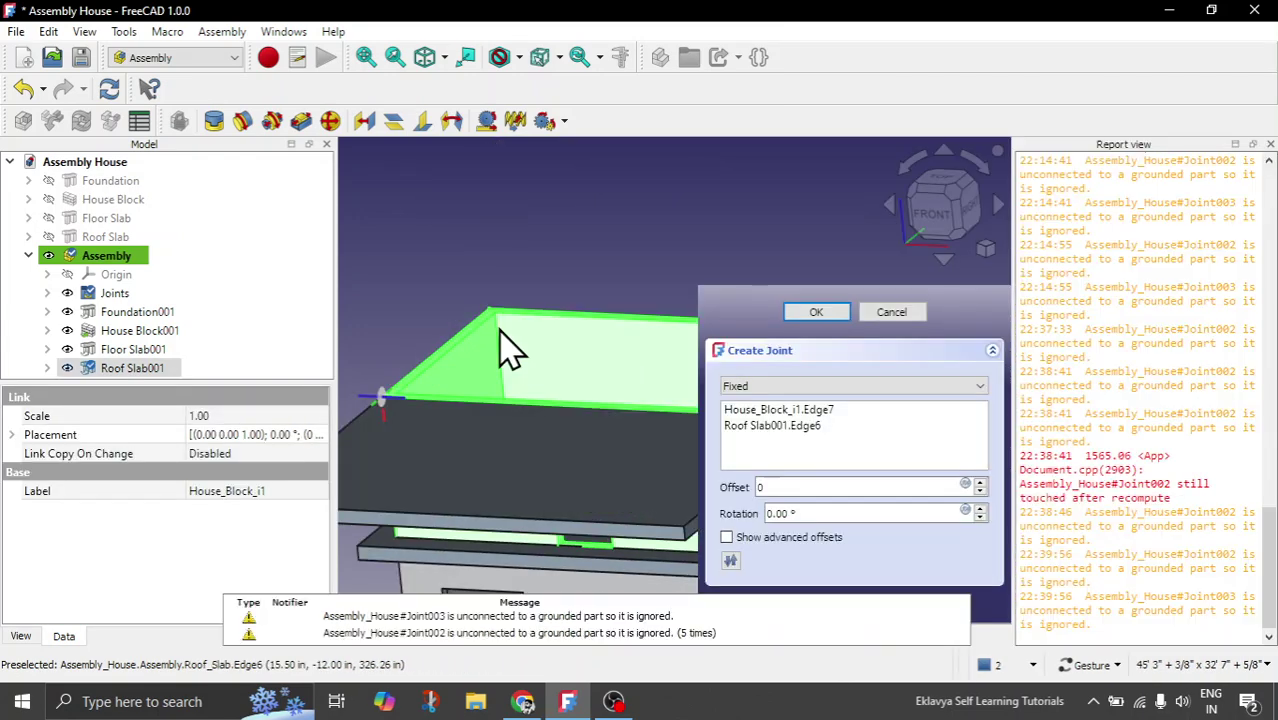
# Close the Report view and set the roof slab's Fixed joint rotation to 180°
pyautogui.click(1270, 144)
pyautogui.scroll(-3, 600, 365)
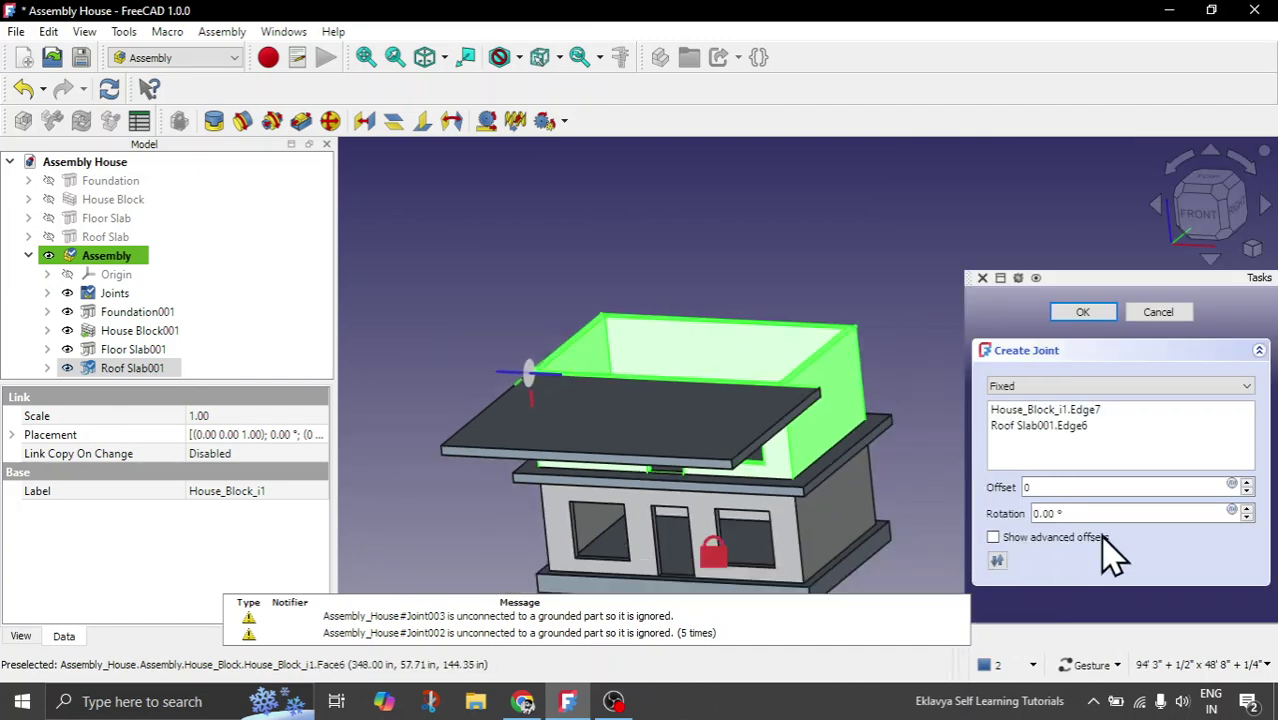
pyautogui.scroll(5, 1094, 512)
pyautogui.scroll(3, 1094, 512)
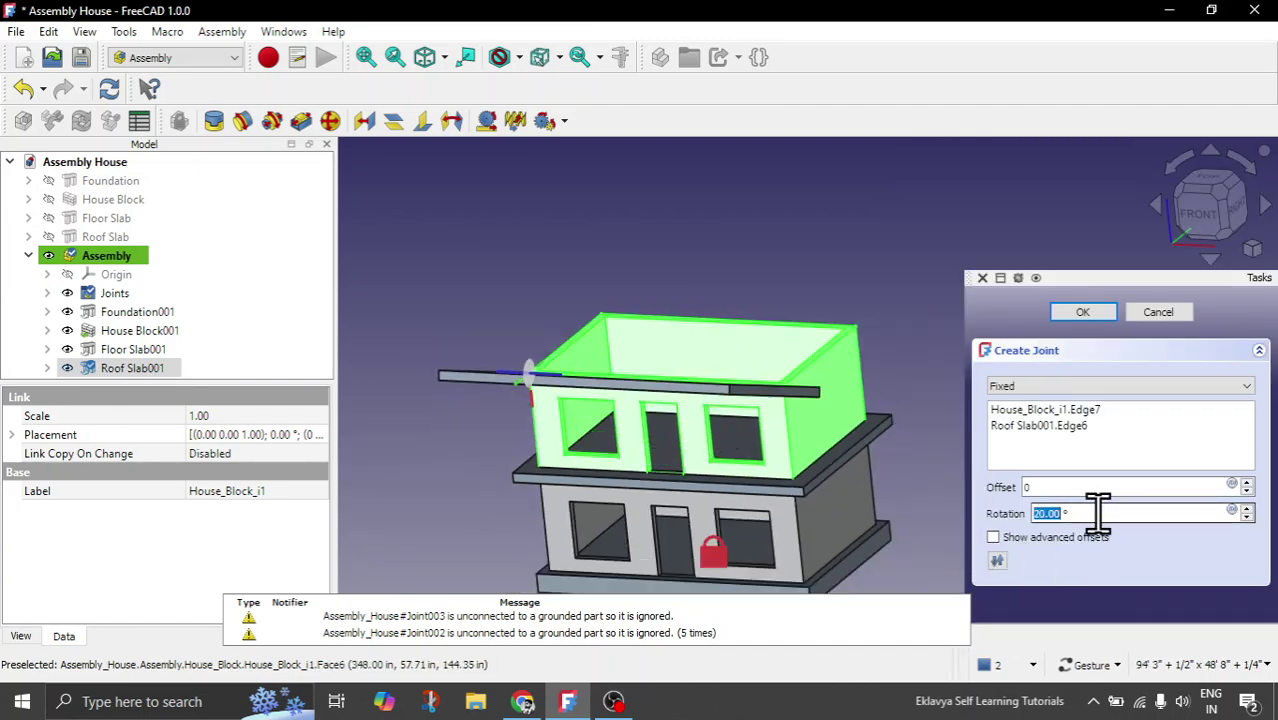
pyautogui.write('180')
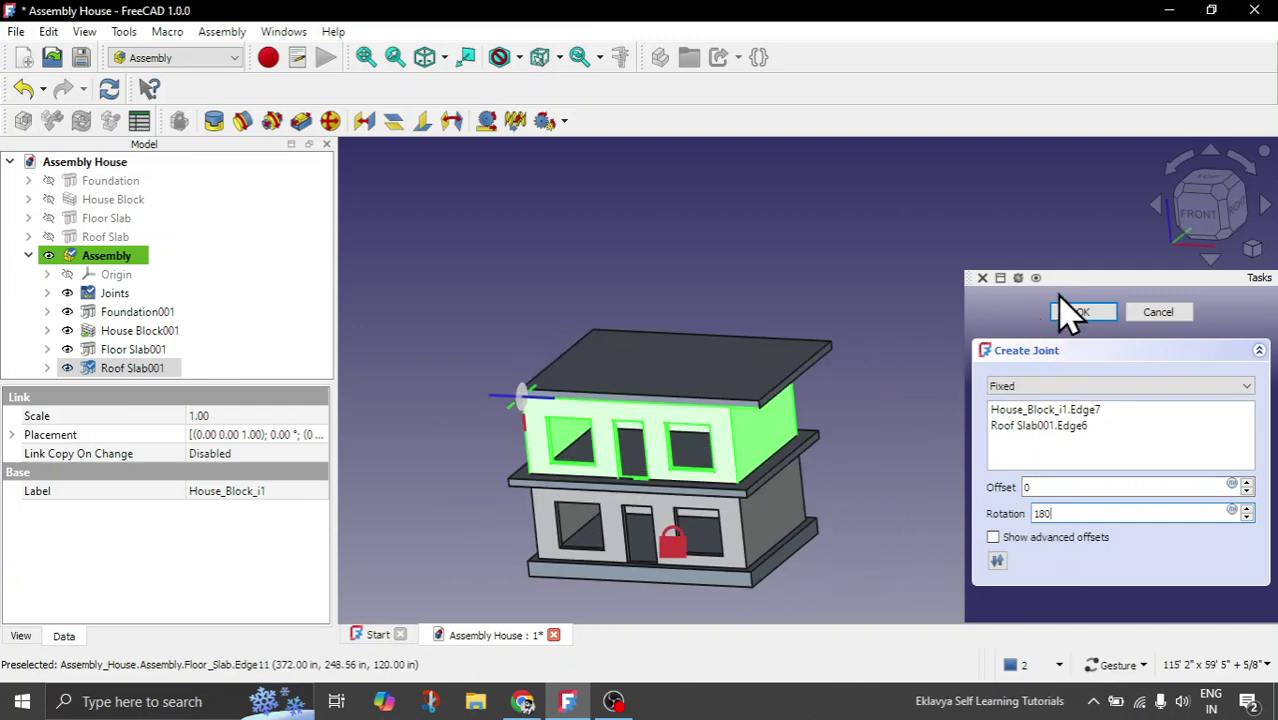
# From the front view, enable advanced offsets for the roof slab's Fixed joint and set the first offset's Z translation to 1' 10"
pyautogui.click(1205, 218)
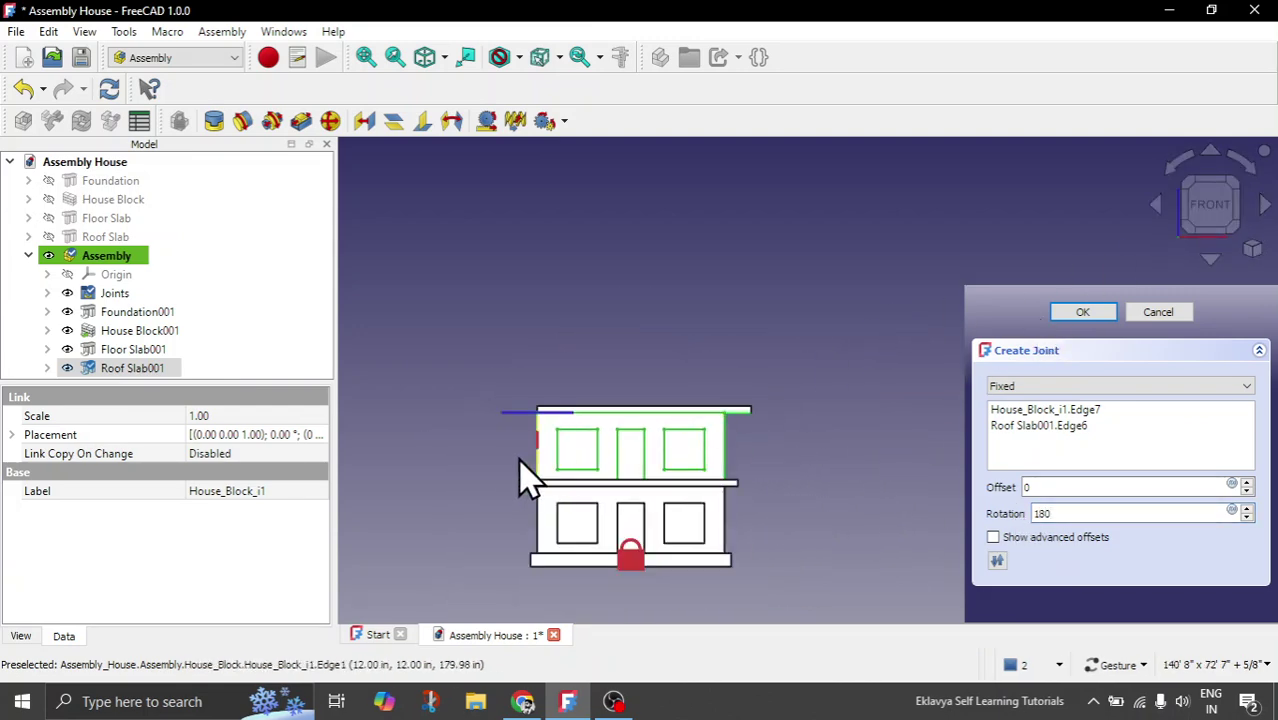
pyautogui.scroll(5, 527, 465)
pyautogui.scroll(-5, 560, 418)
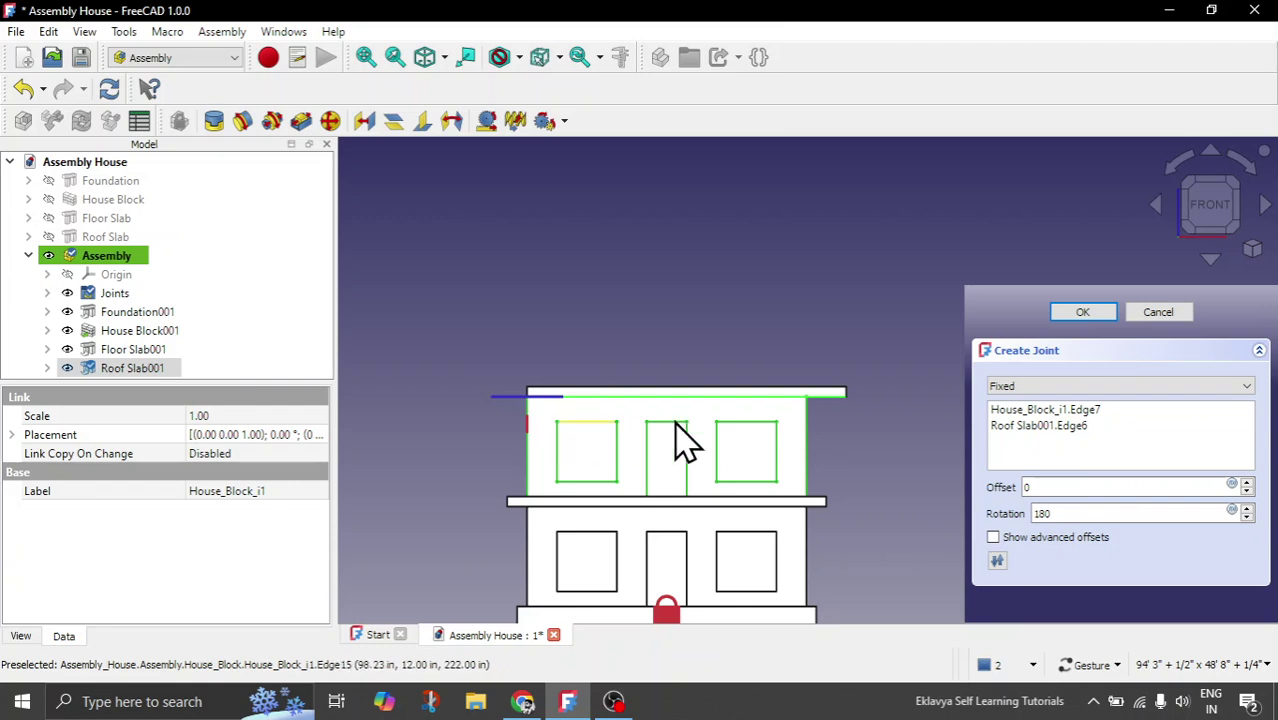
pyautogui.scroll(-2, 750, 405)
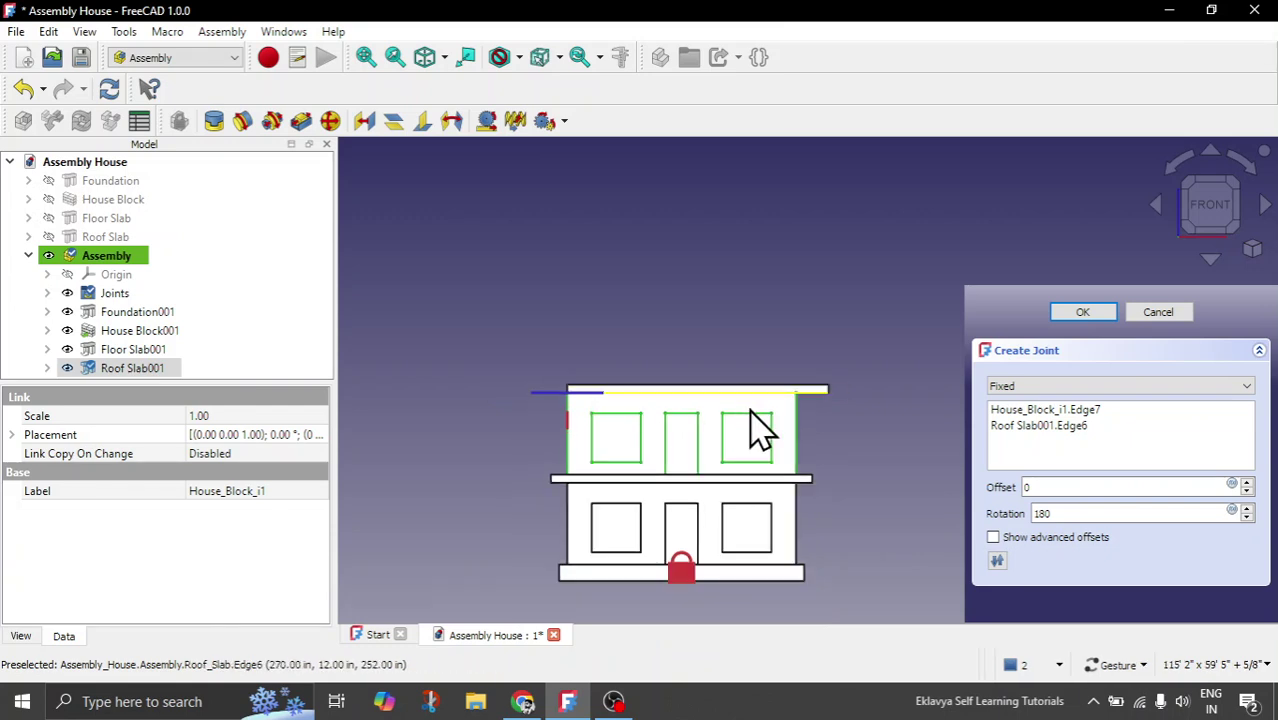
pyautogui.click(1045, 539)
pyautogui.click(1156, 490)
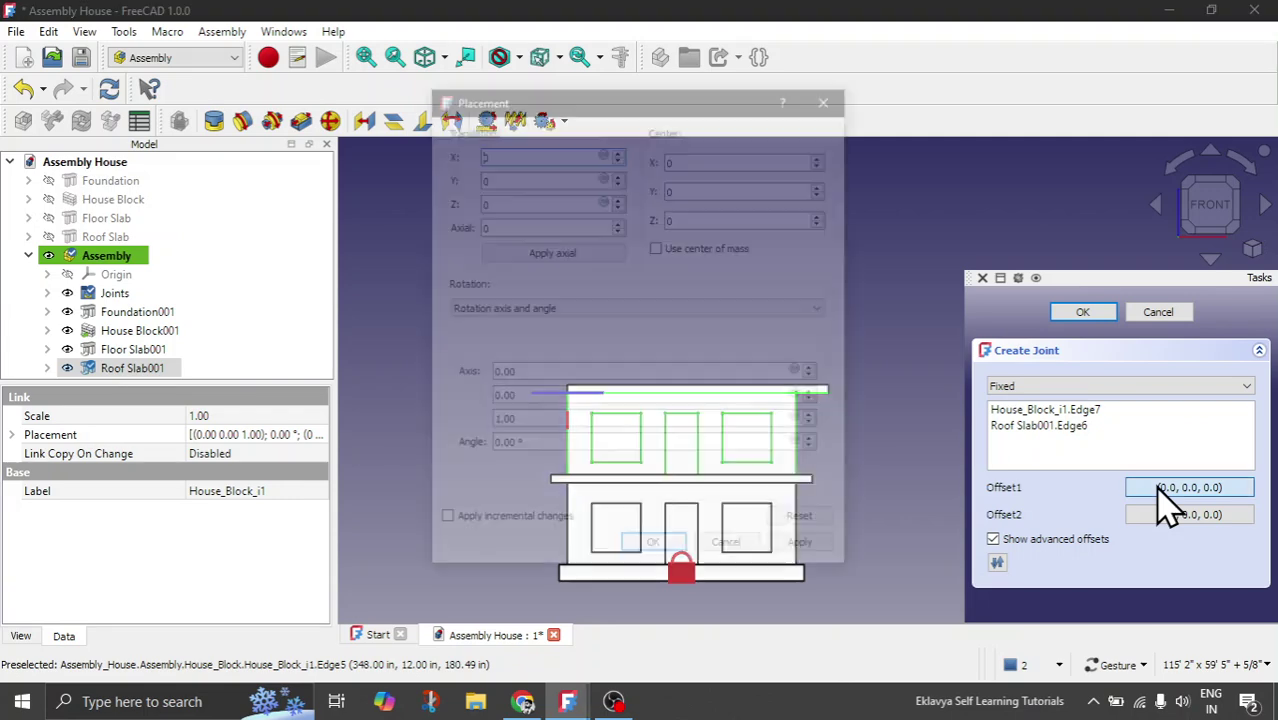
pyautogui.moveTo(557, 104); pyautogui.dragTo(996, 120)
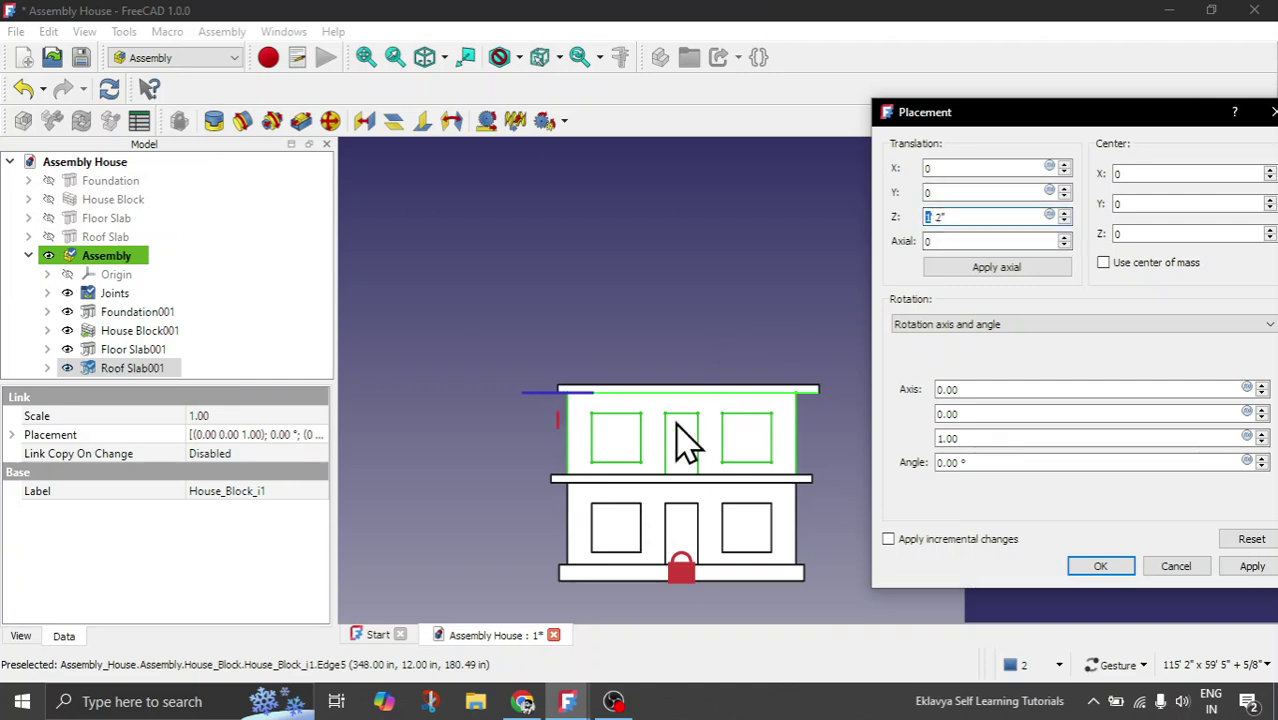
pyautogui.scroll(1, 963, 218)
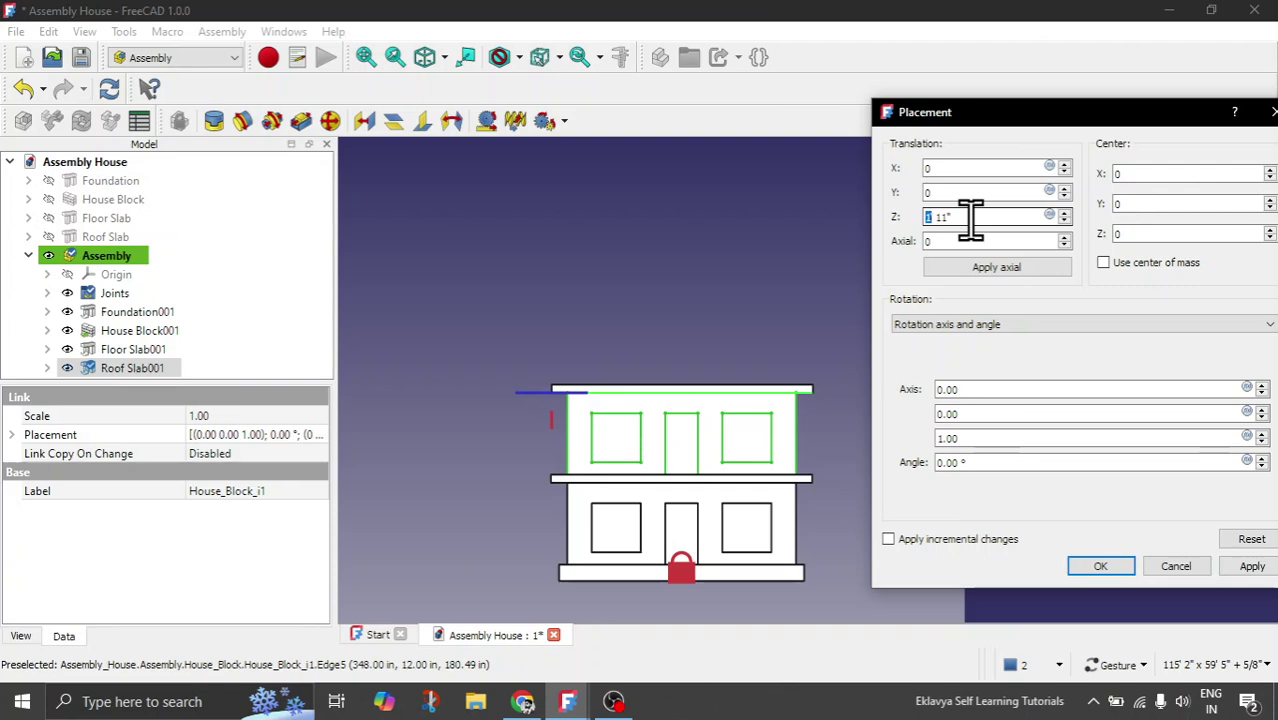
pyautogui.click(1102, 566)
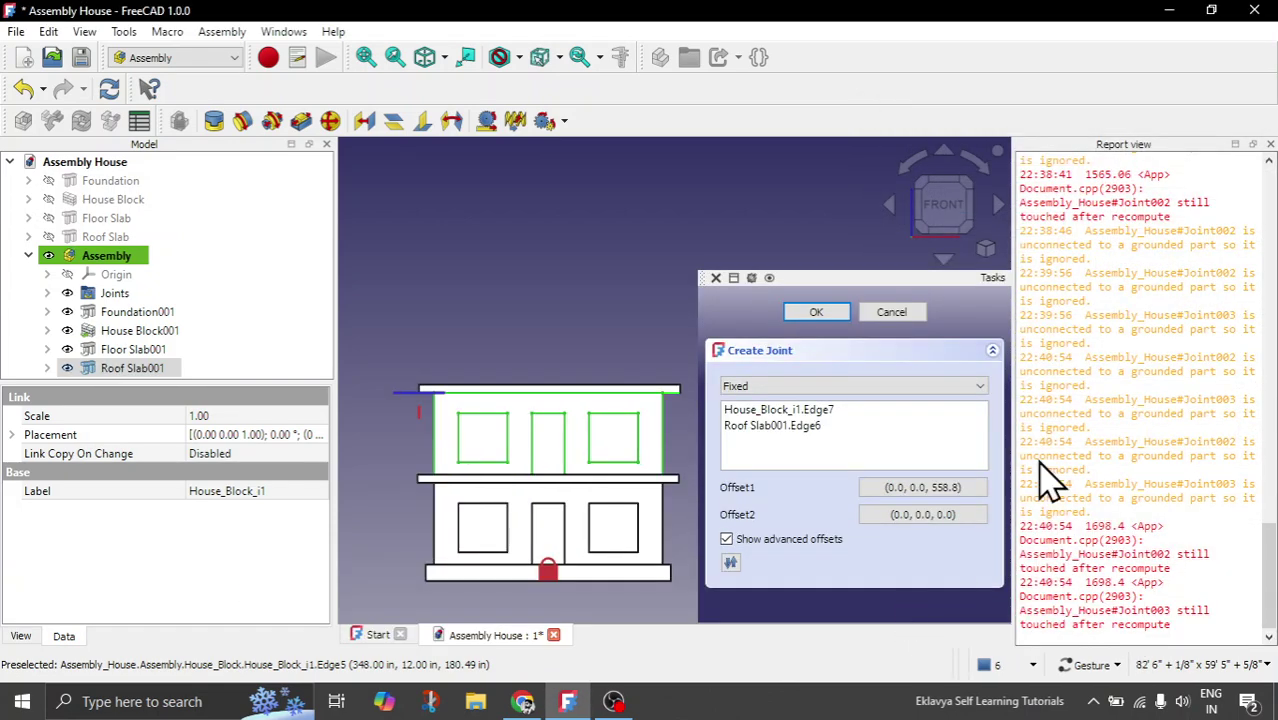
pyautogui.click(1269, 144)
# Examine the roof slab's overhang on the upper house block from the side, angled and front views
pyautogui.moveTo(902, 369); pyautogui.dragTo(668, 365)
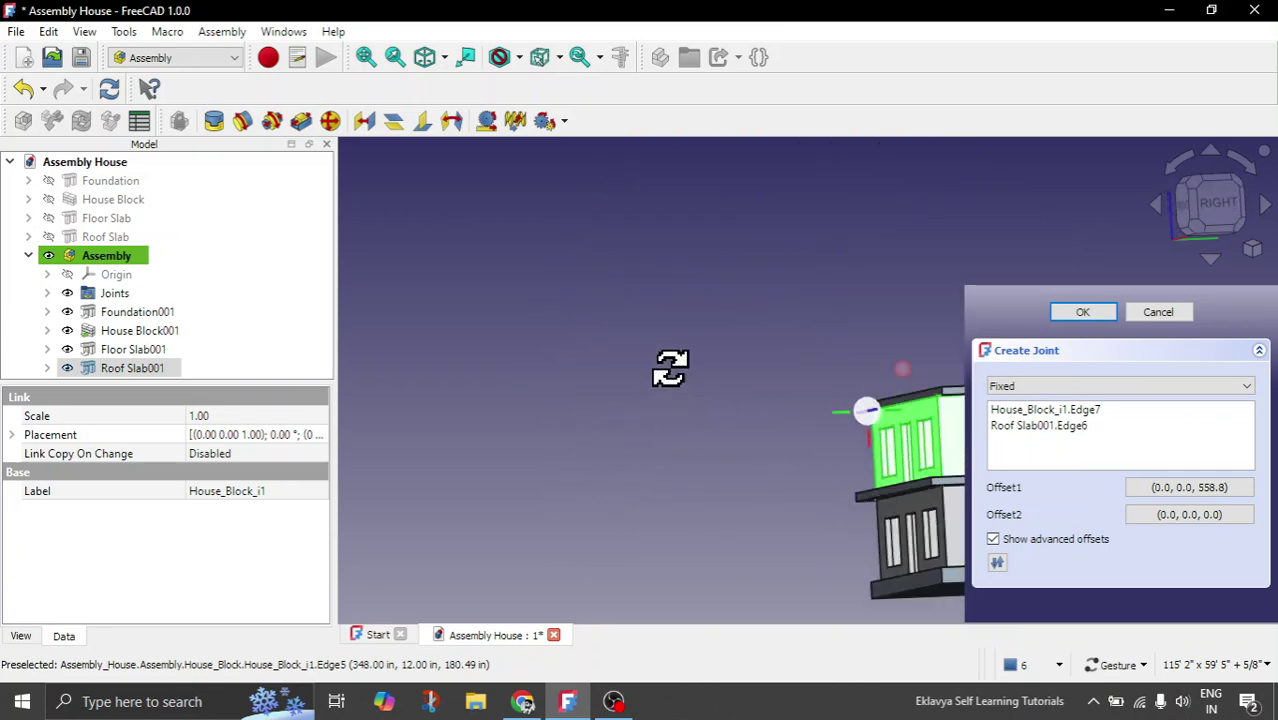
pyautogui.scroll(-3, 505, 365)
pyautogui.moveTo(836, 408); pyautogui.dragTo(800, 400)
pyautogui.scroll(6, 765, 400)
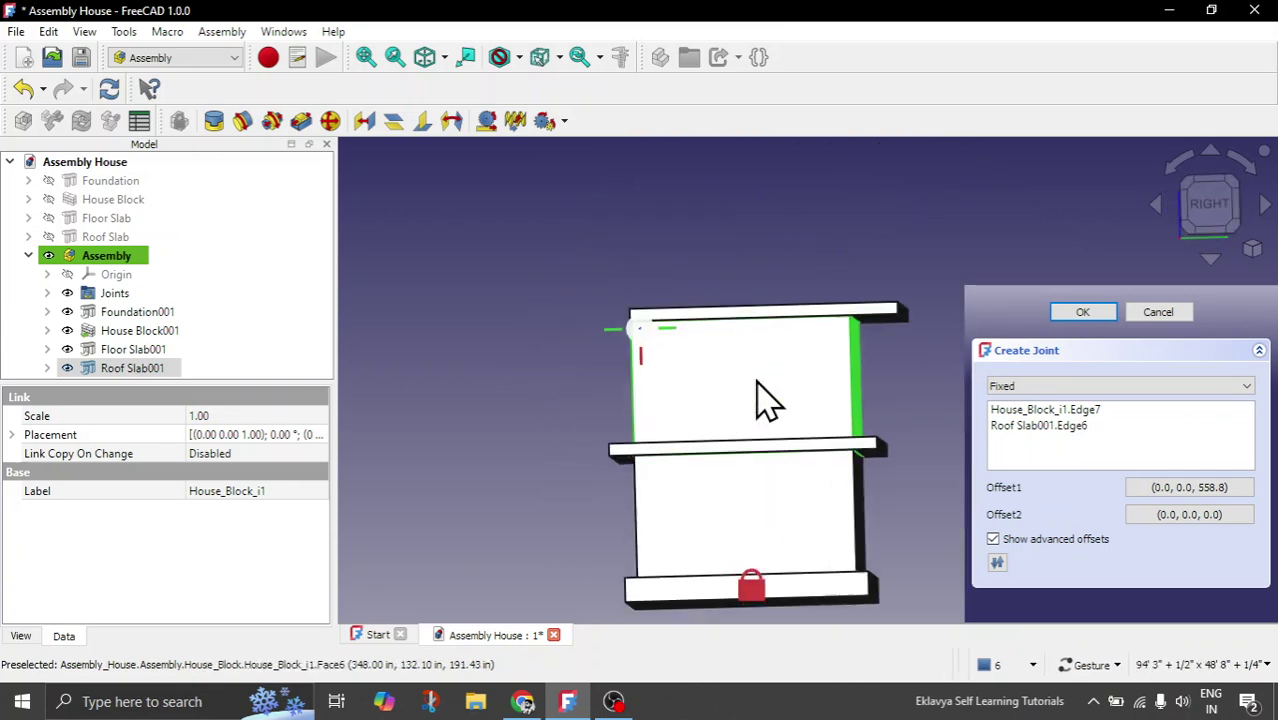
pyautogui.scroll(-2, 690, 322)
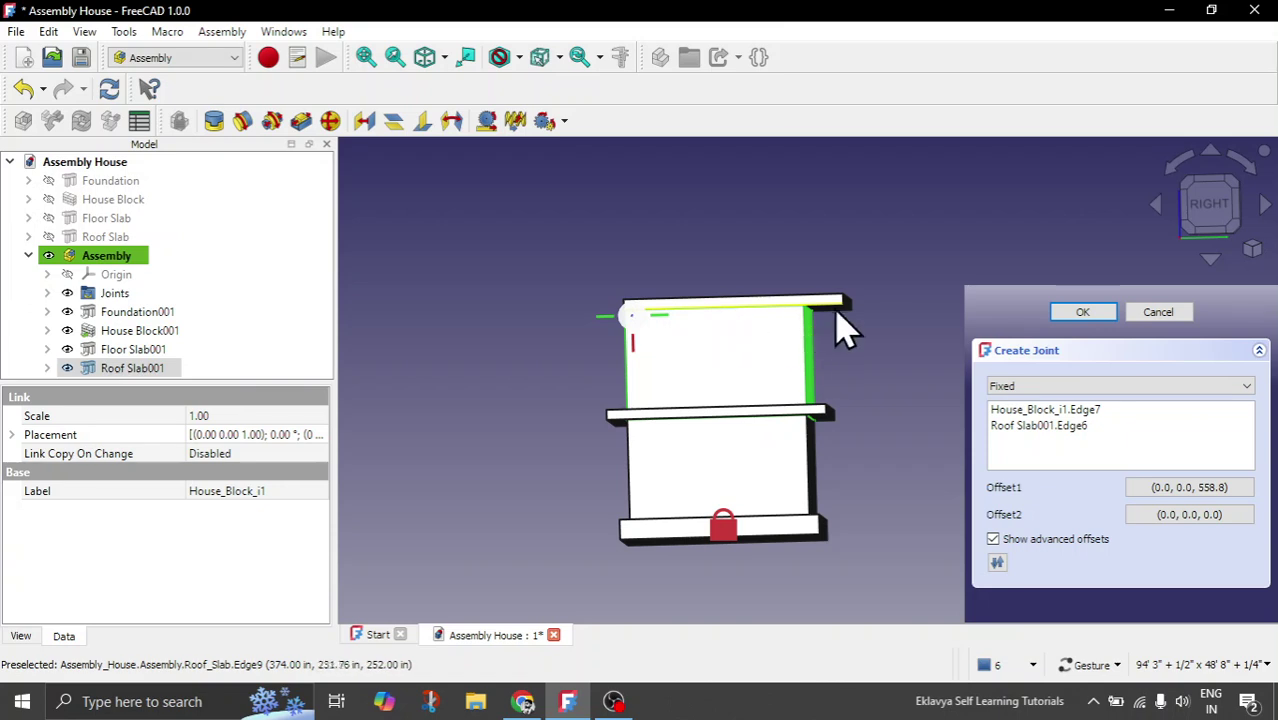
pyautogui.moveTo(557, 380); pyautogui.dragTo(746, 359)
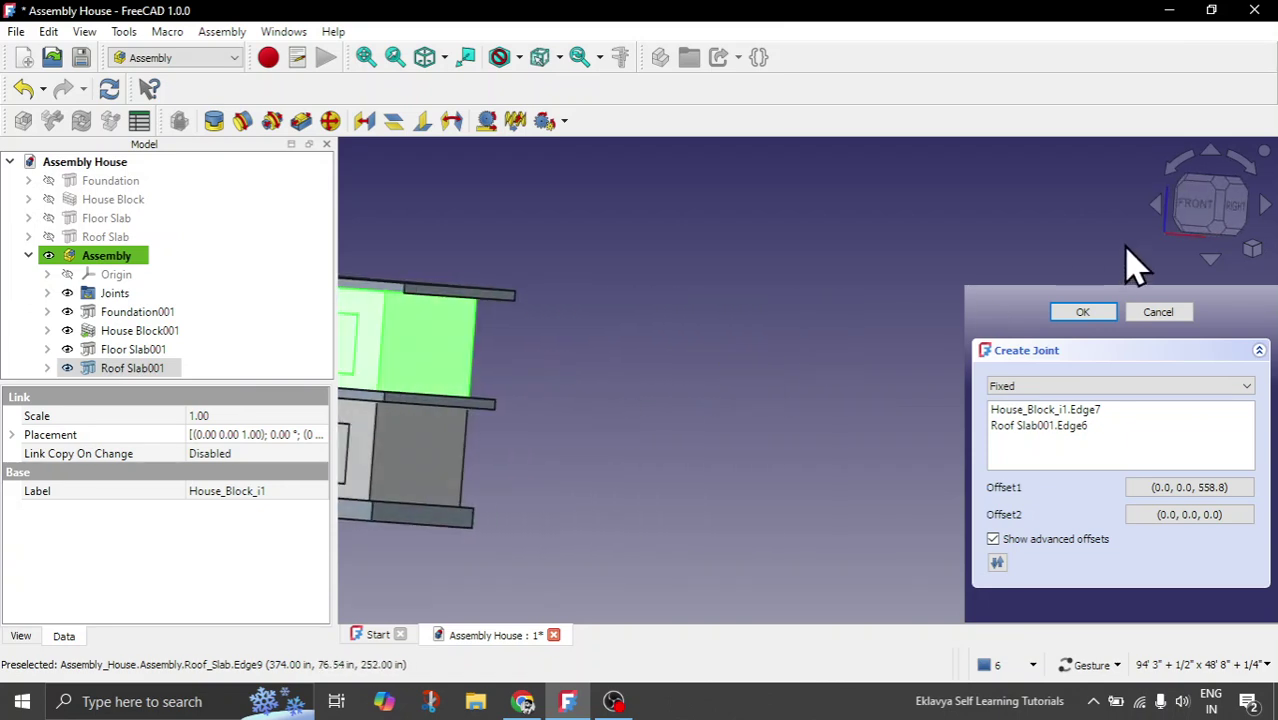
pyautogui.click(1210, 212)
pyautogui.scroll(-3, 836, 314)
pyautogui.scroll(5, 400, 350)
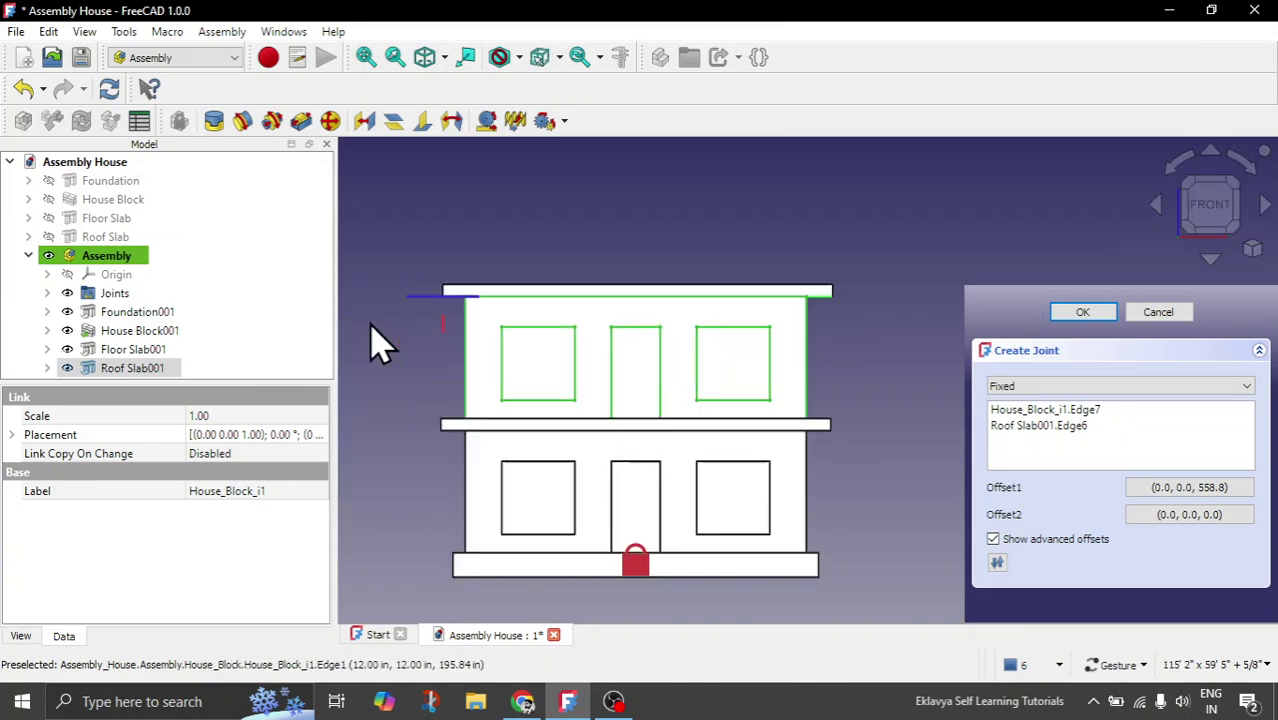
pyautogui.scroll(-2, 445, 370)
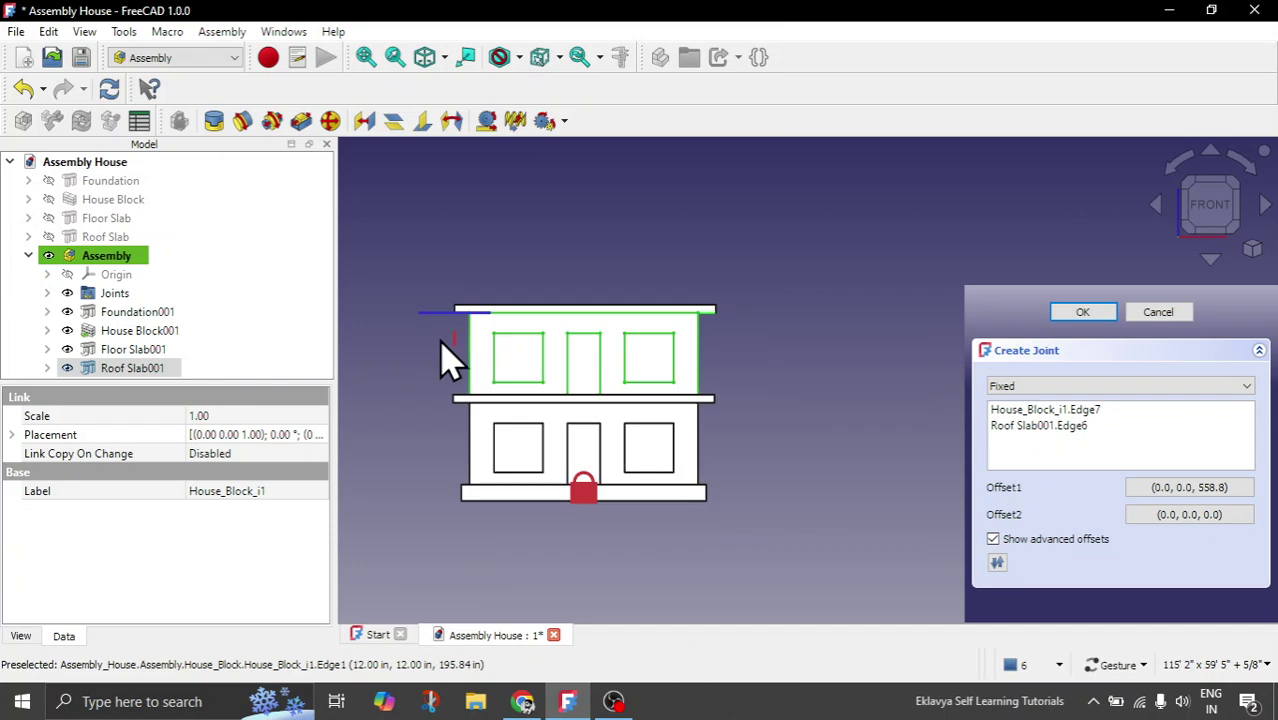
pyautogui.click(1265, 205)
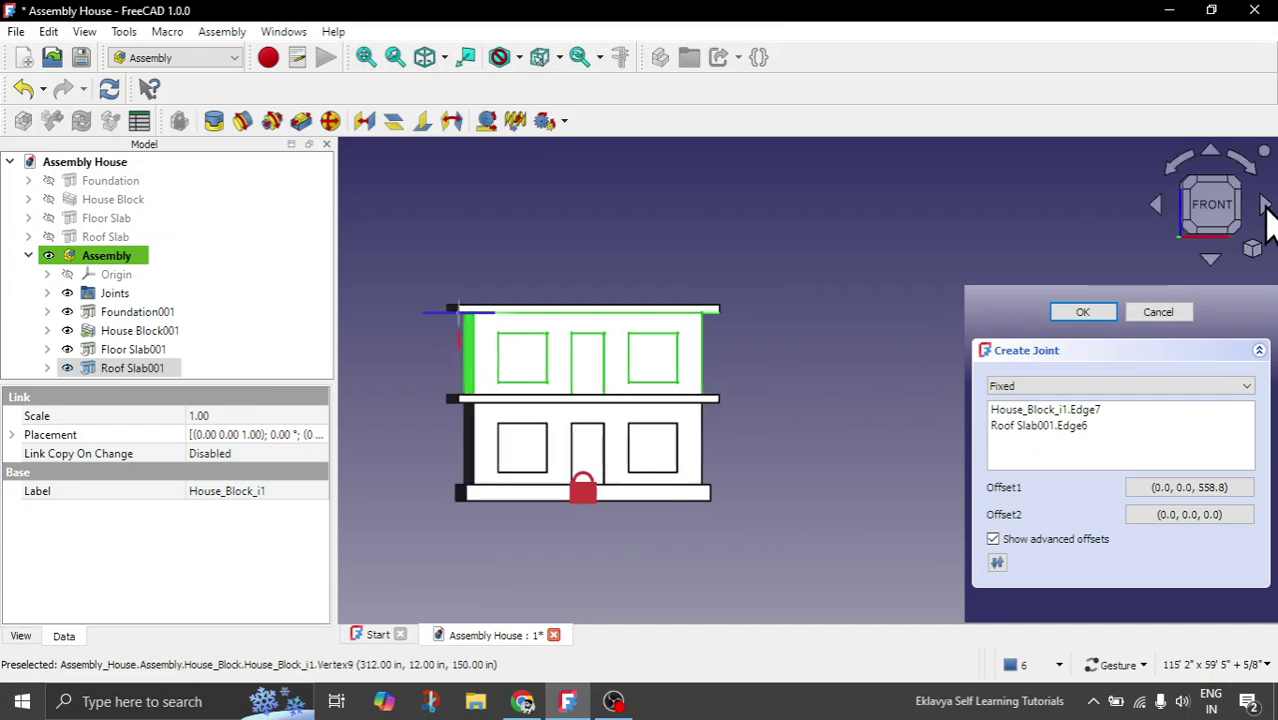
# From the right view, set the first offset's Y translation to 1' 10" and accept the roof slab's Fixed joint
pyautogui.click(1157, 207)
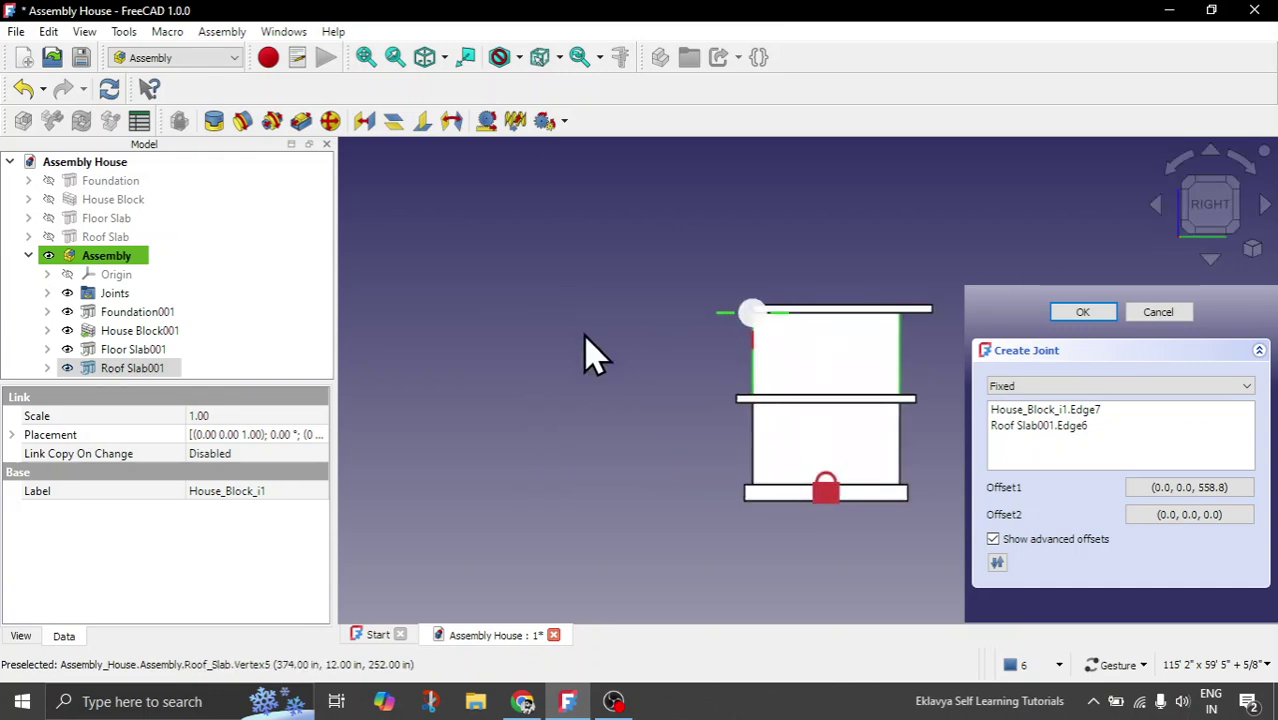
pyautogui.scroll(3, 736, 365)
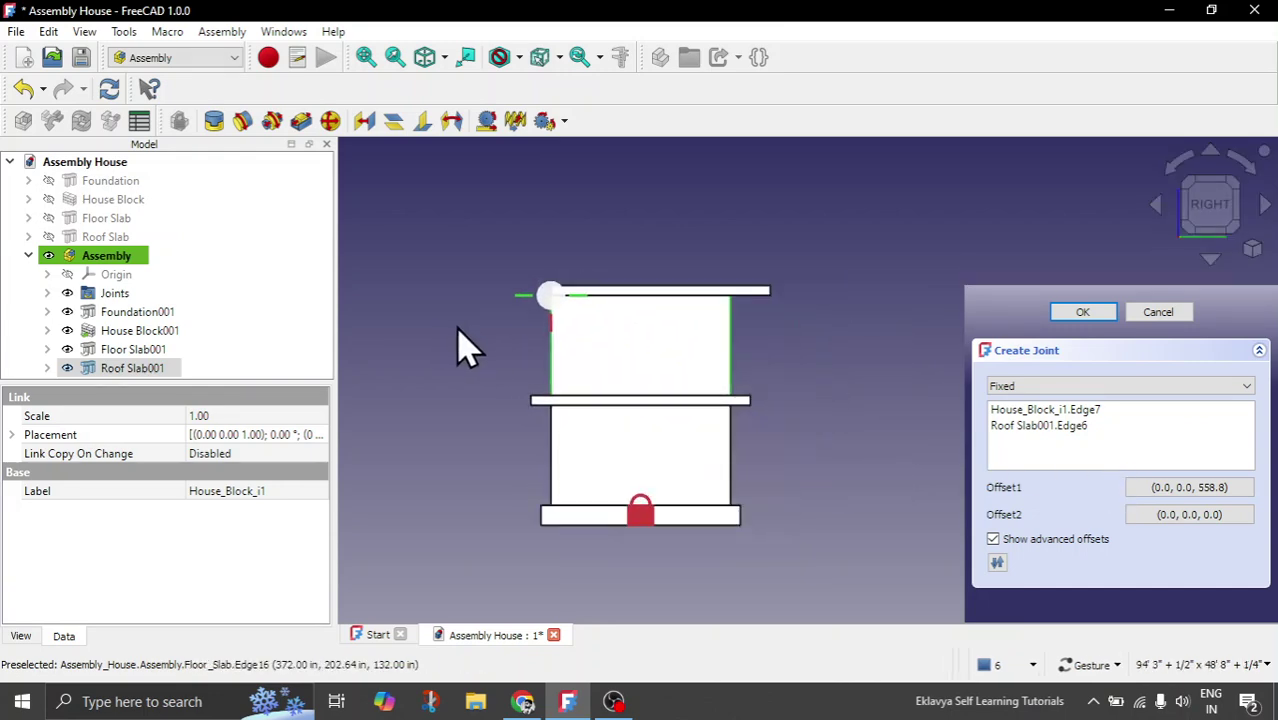
pyautogui.scroll(1, 822, 410)
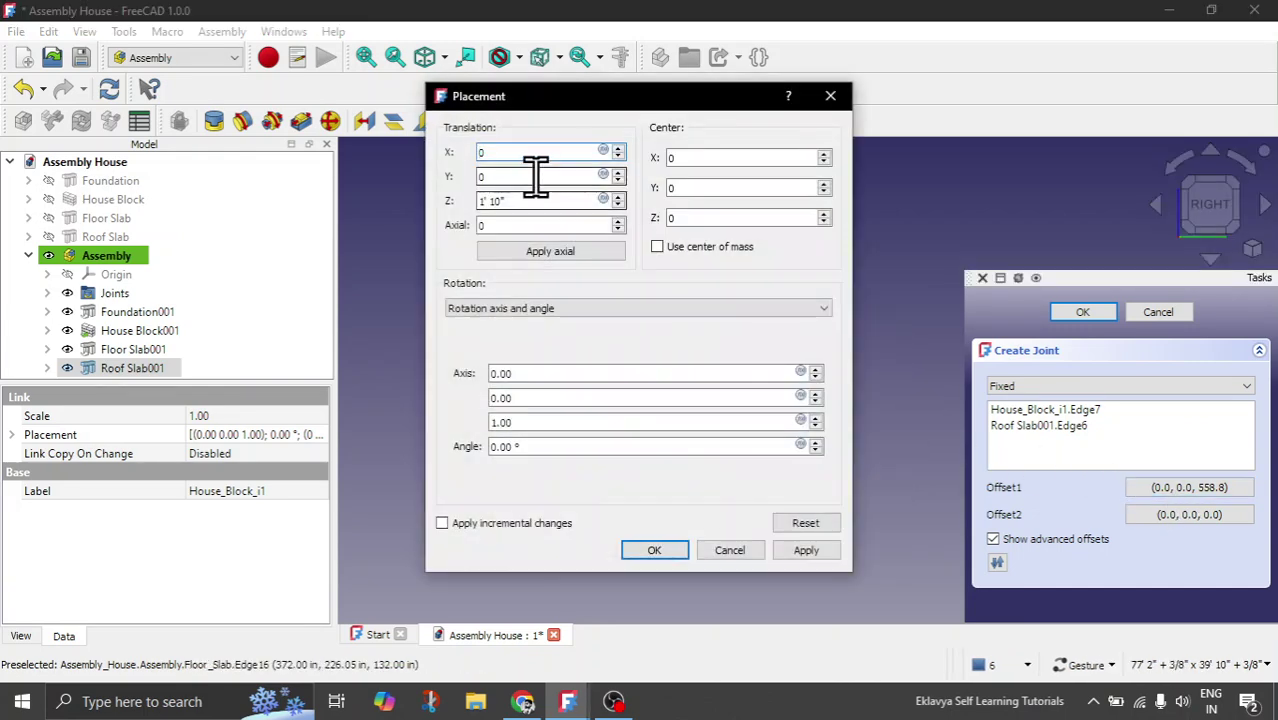
pyautogui.moveTo(546, 107); pyautogui.dragTo(975, 134)
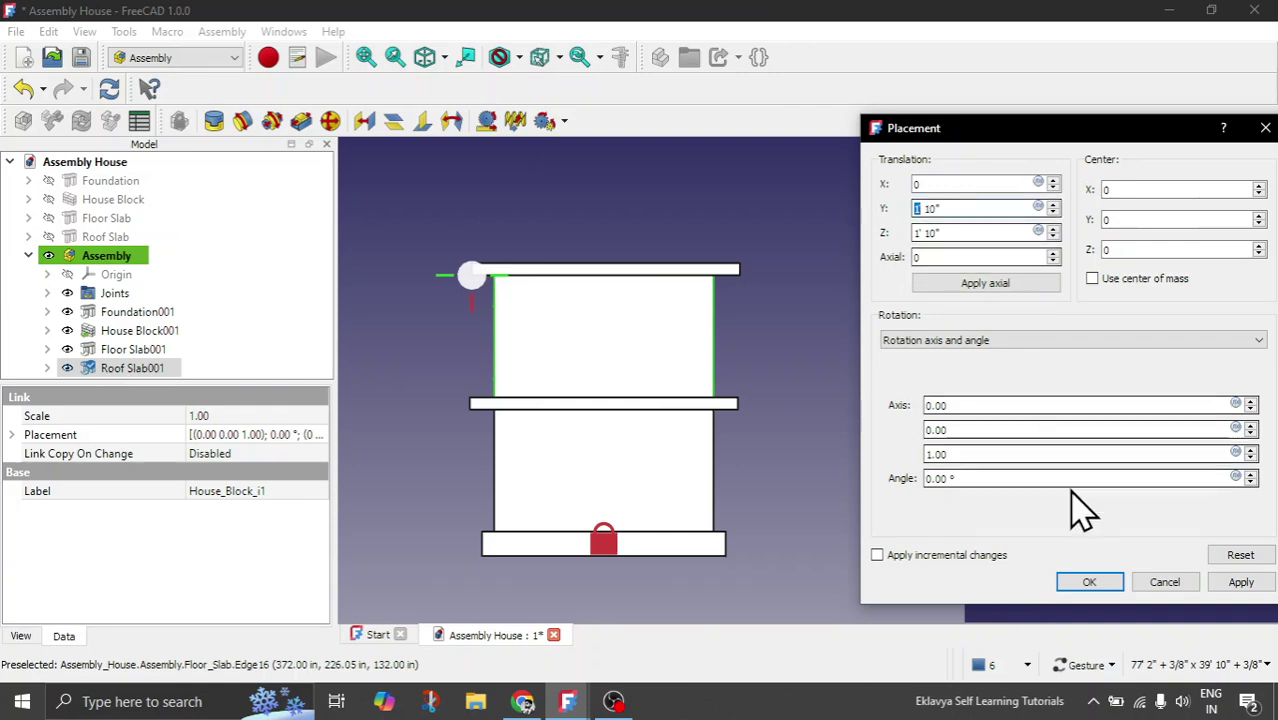
pyautogui.click(1090, 583)
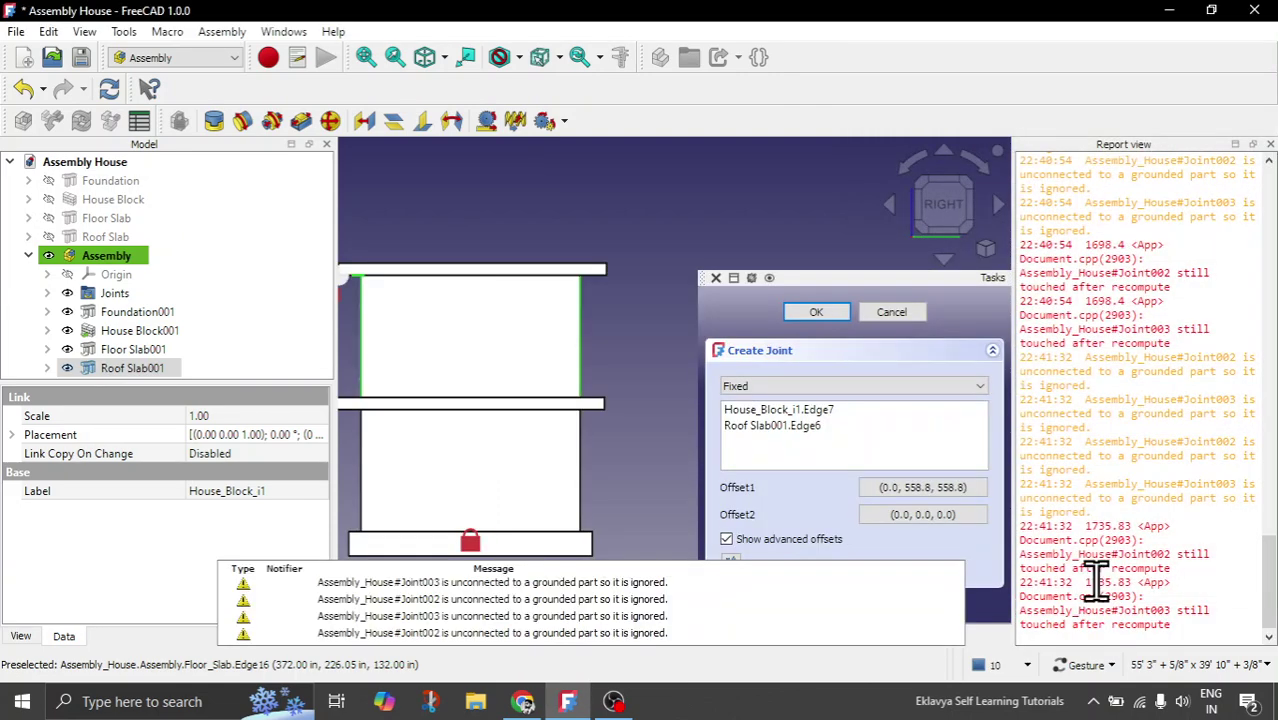
pyautogui.click(1270, 145)
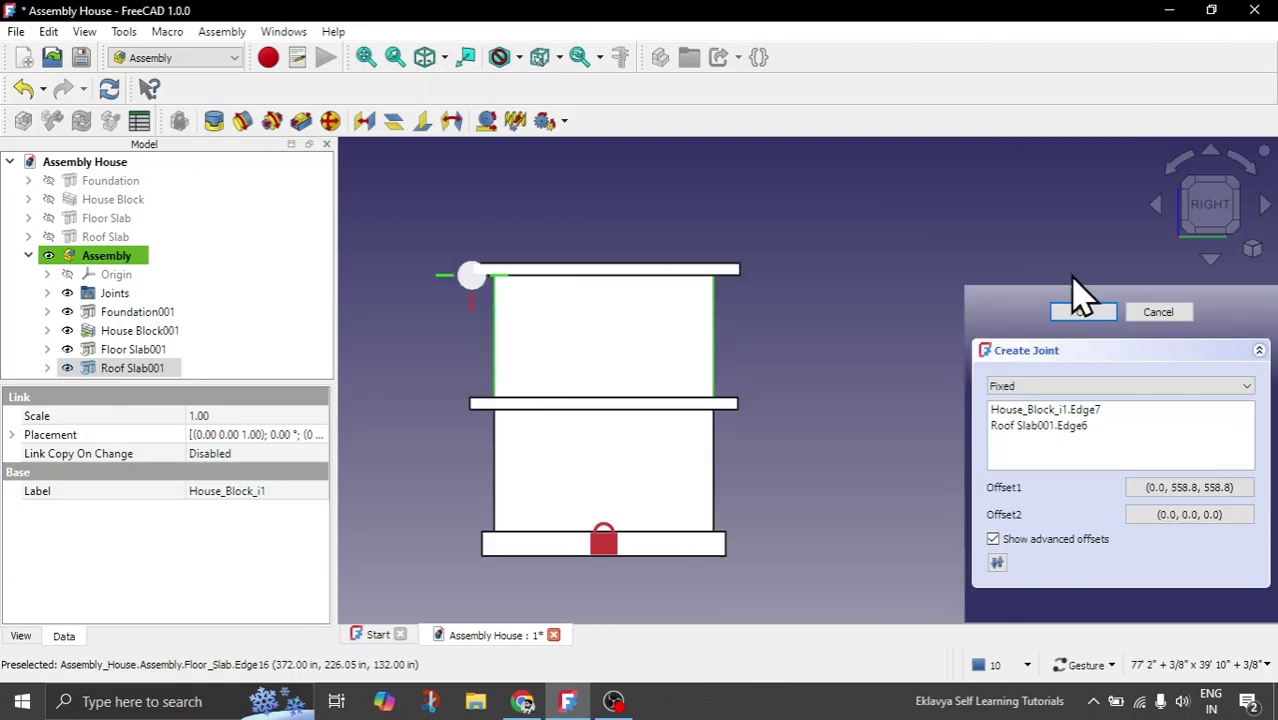
pyautogui.click(1079, 313)
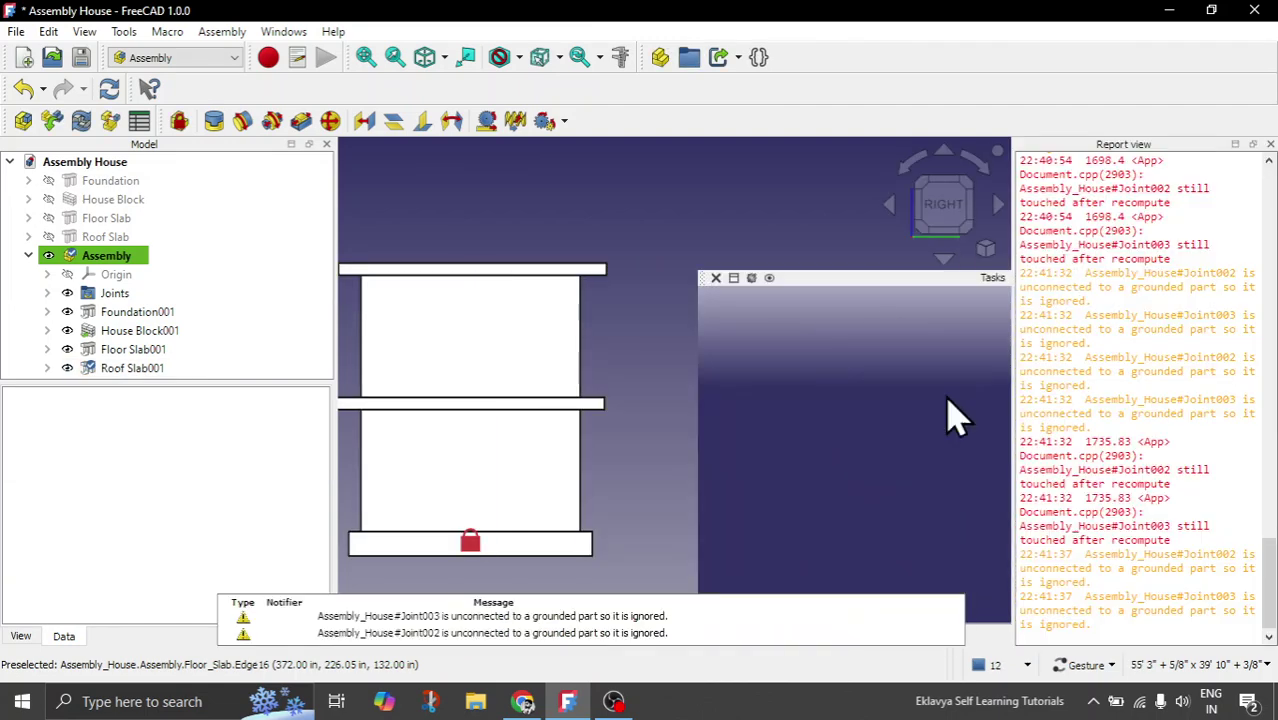
pyautogui.click(1270, 145)
# Examine the assembled two-storey house and its roof slab from several angles
pyautogui.scroll(-3, 839, 371)
pyautogui.moveTo(839, 371); pyautogui.dragTo(930, 367)
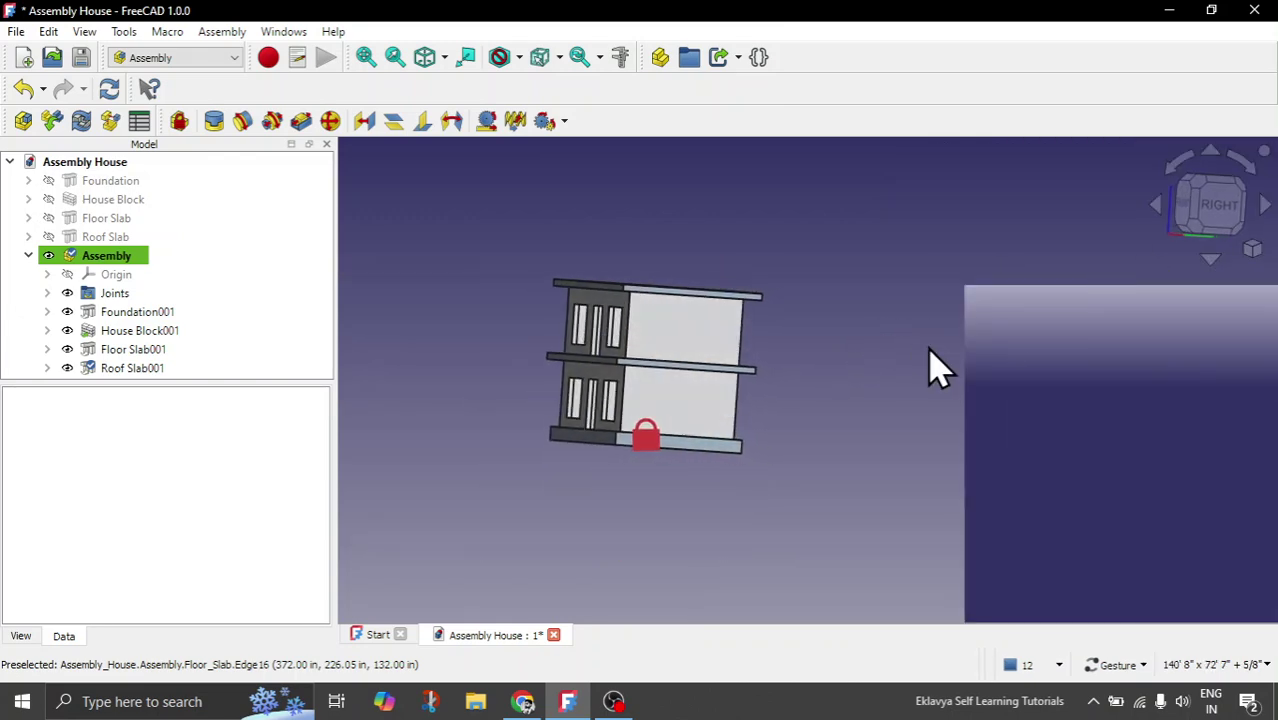
pyautogui.moveTo(579, 485); pyautogui.dragTo(633, 499)
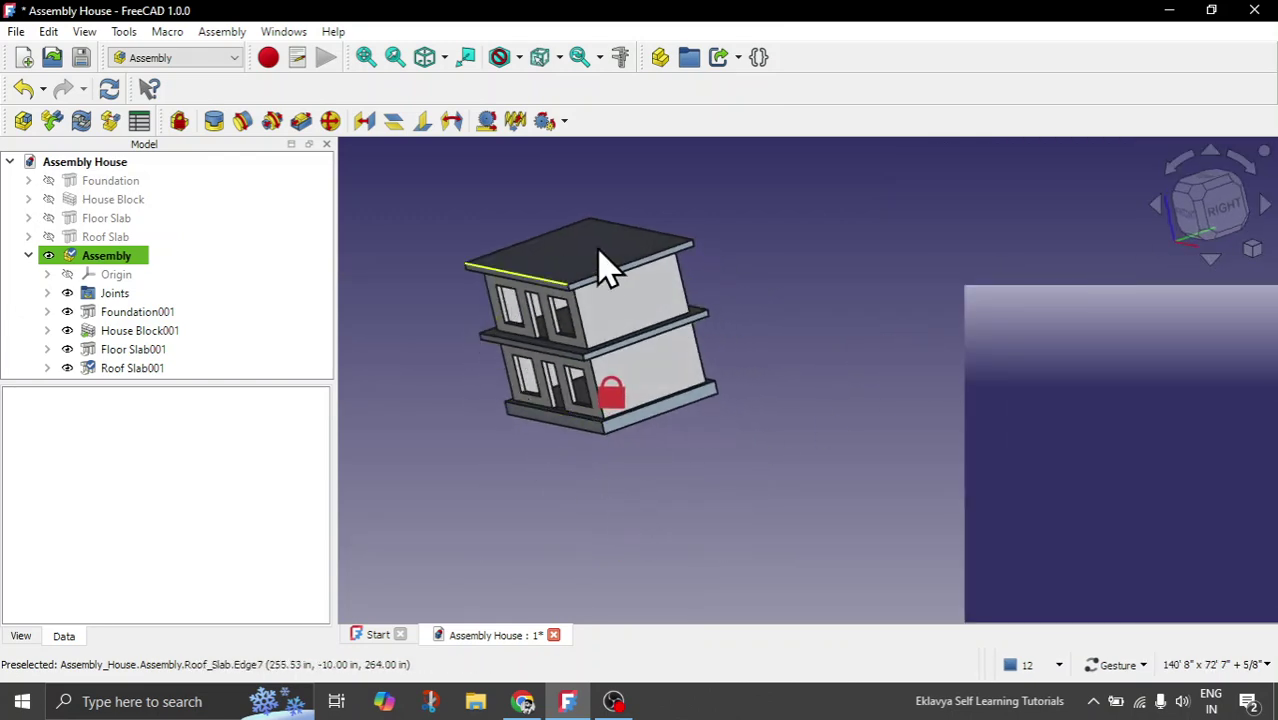
pyautogui.moveTo(603, 268); pyautogui.dragTo(824, 409)
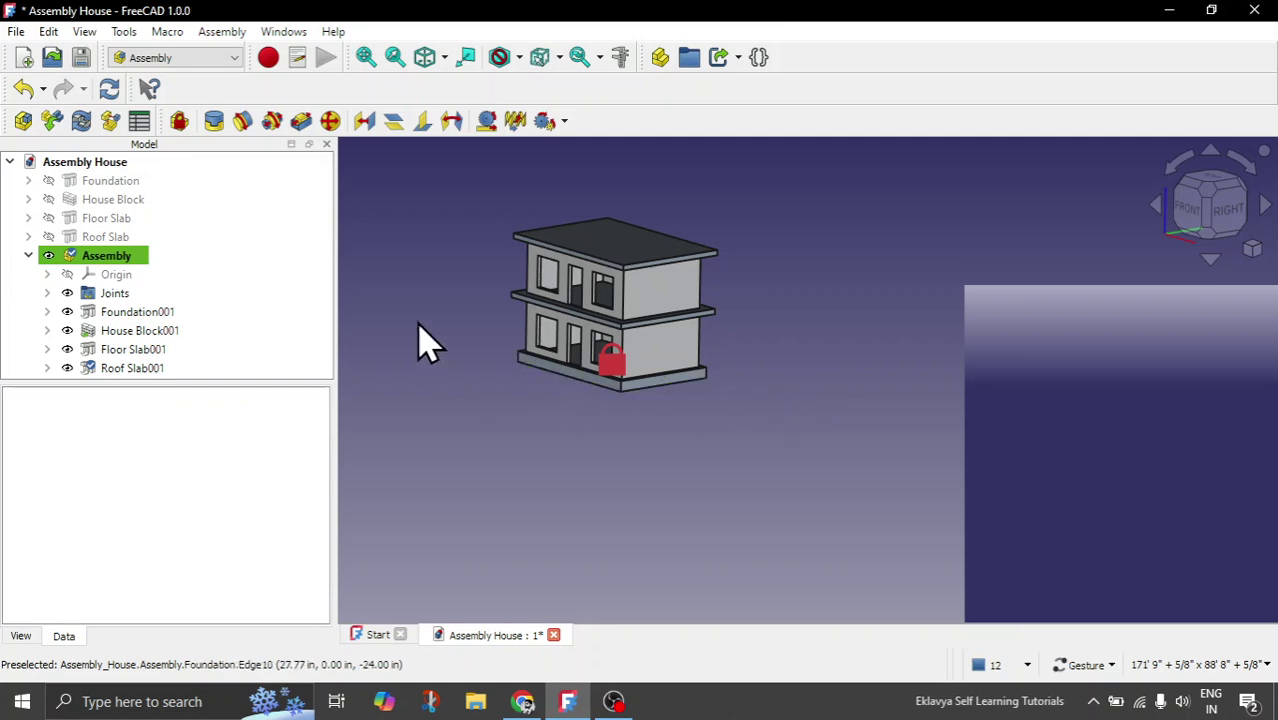
pyautogui.scroll(3, 477, 279)
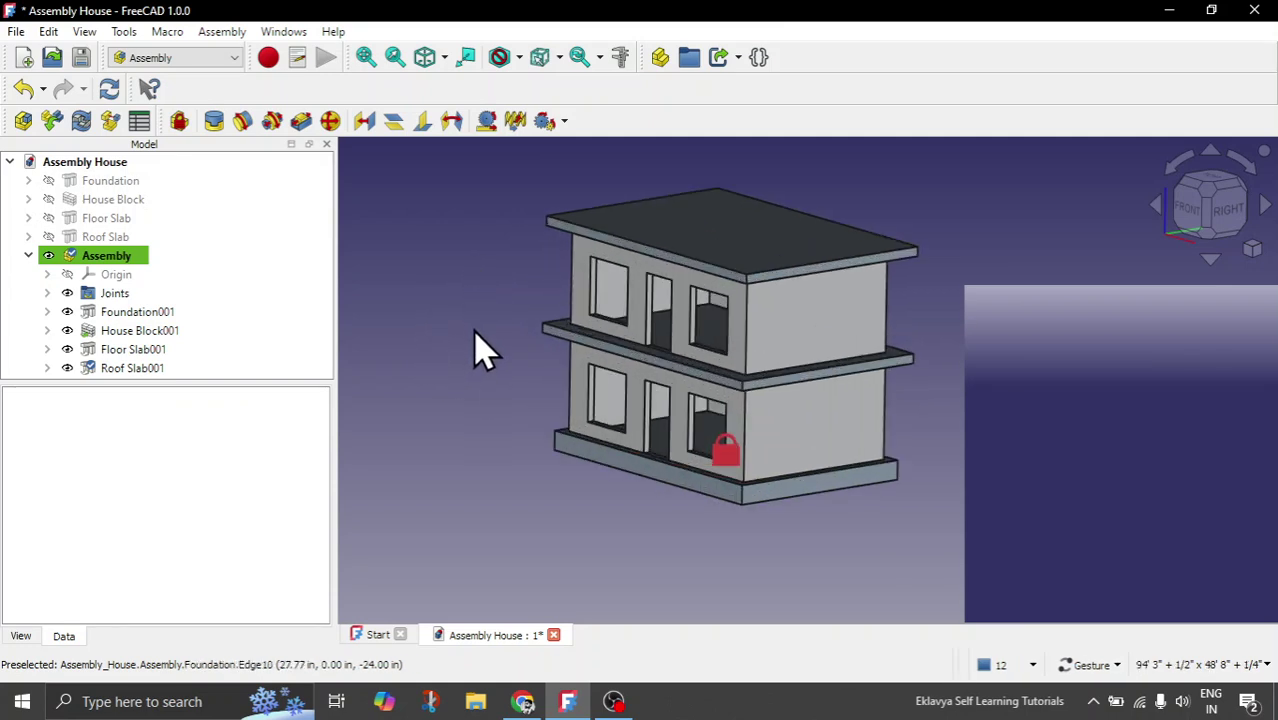
pyautogui.scroll(1, 477, 345)
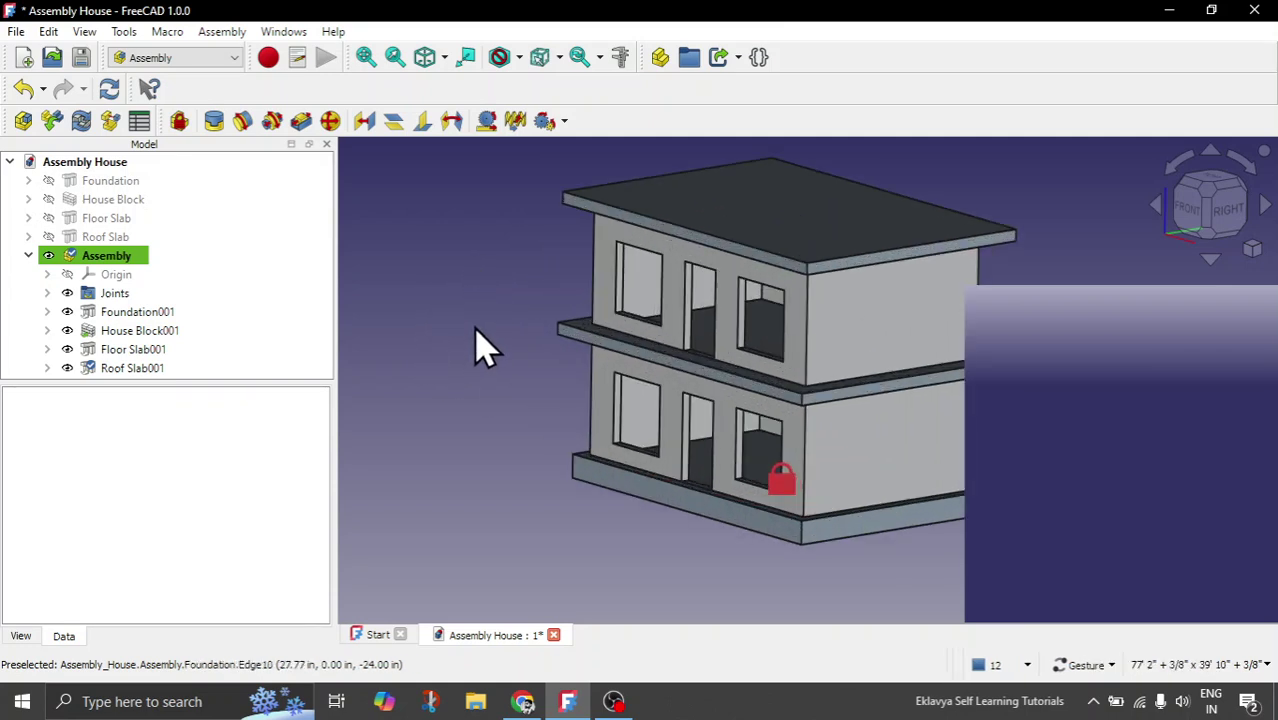
pyautogui.scroll(-1, 493, 366)
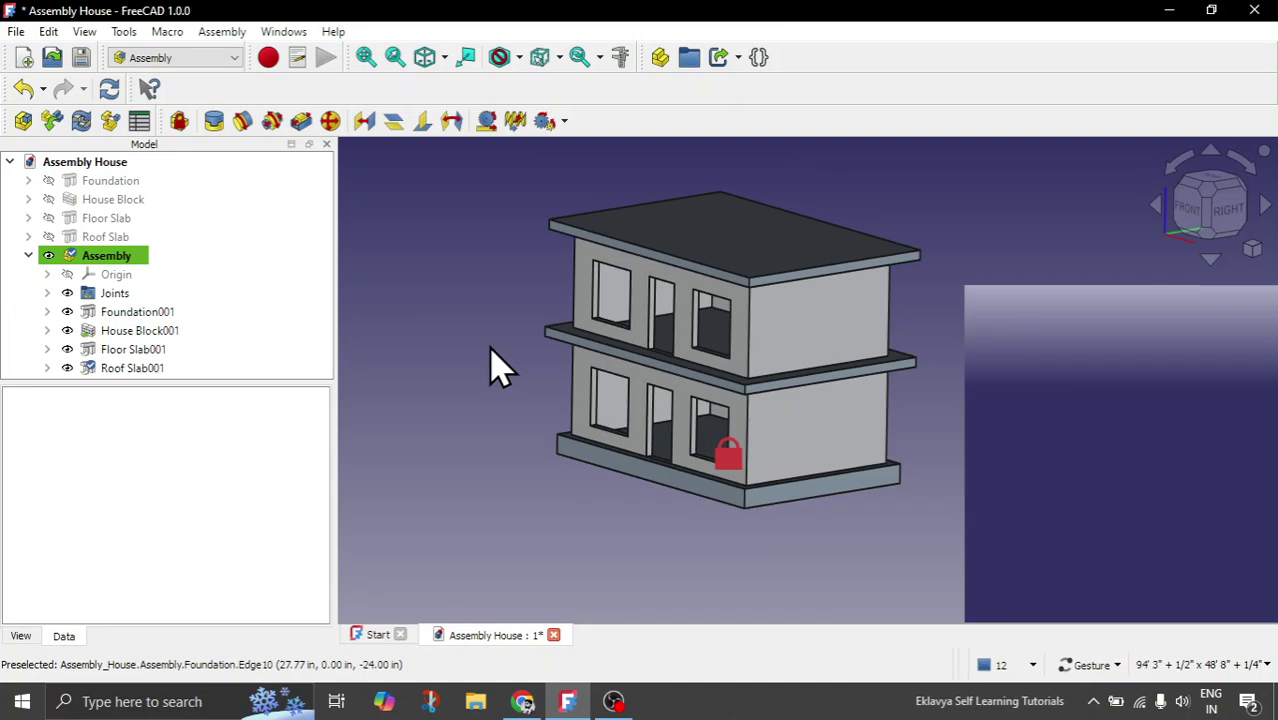
pyautogui.scroll(-1, 548, 465)
pyautogui.moveTo(592, 505); pyautogui.dragTo(651, 506)
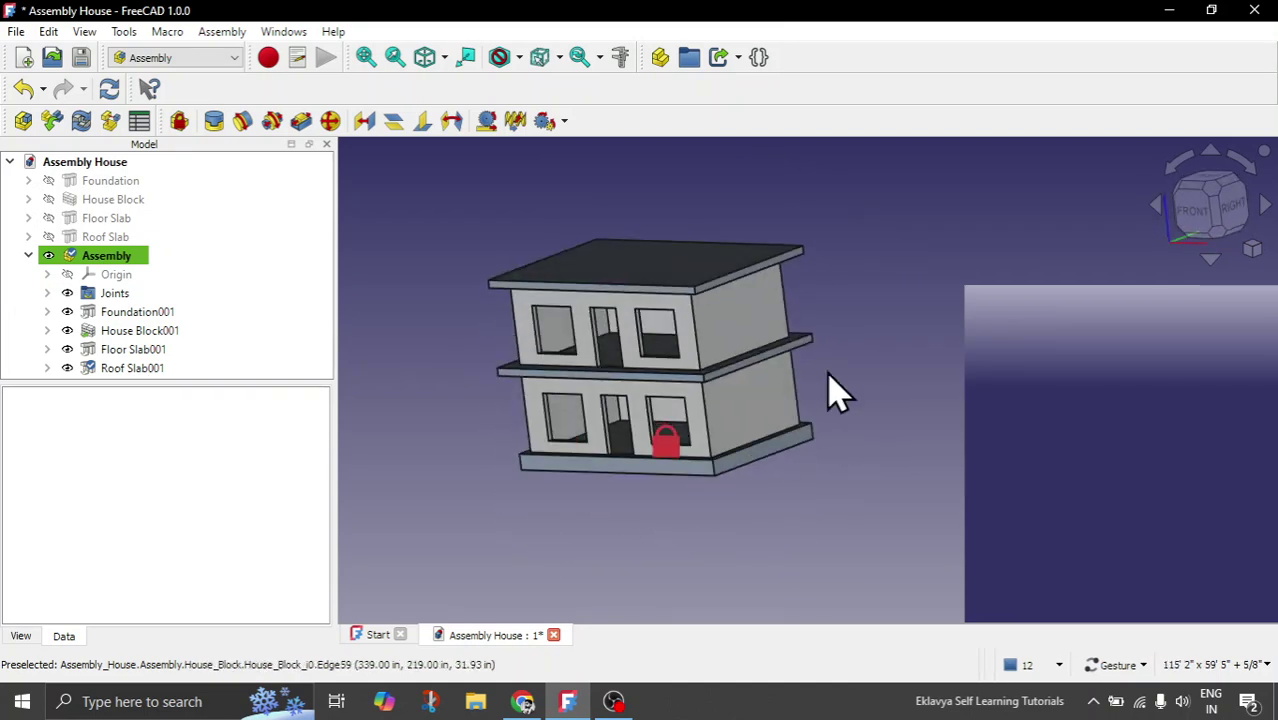
pyautogui.moveTo(882, 322); pyautogui.dragTo(903, 350)
pyautogui.scroll(-1, 740, 518)
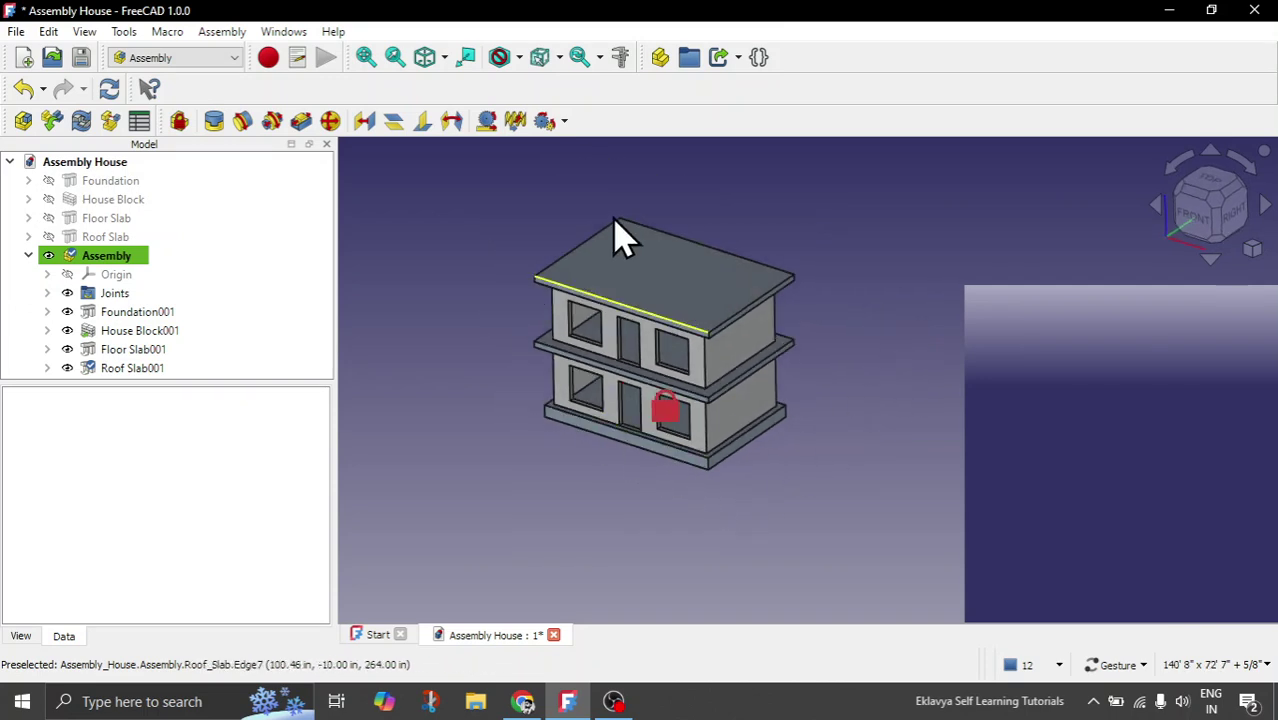
pyautogui.scroll(1, 620, 222)
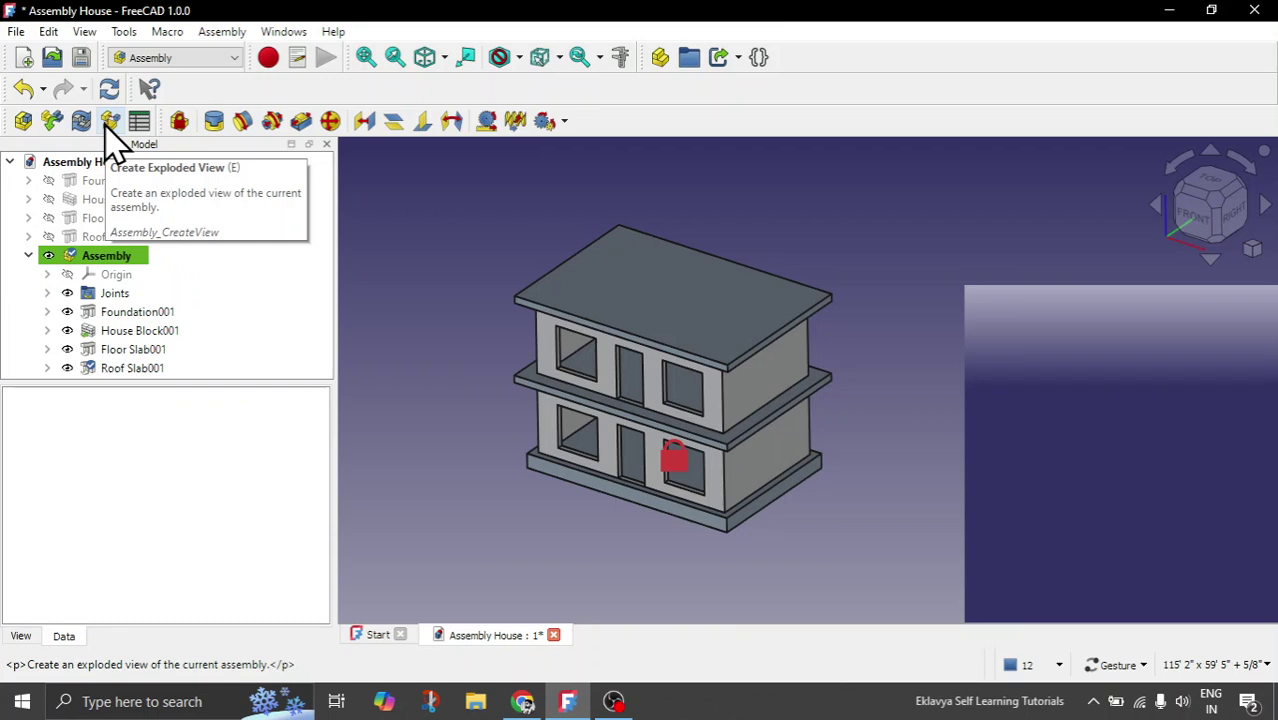
# Start an exploded view, raising the roof slab straight up along Z and sliding the upper house block out in the negative X direction
pyautogui.click(28, 255)
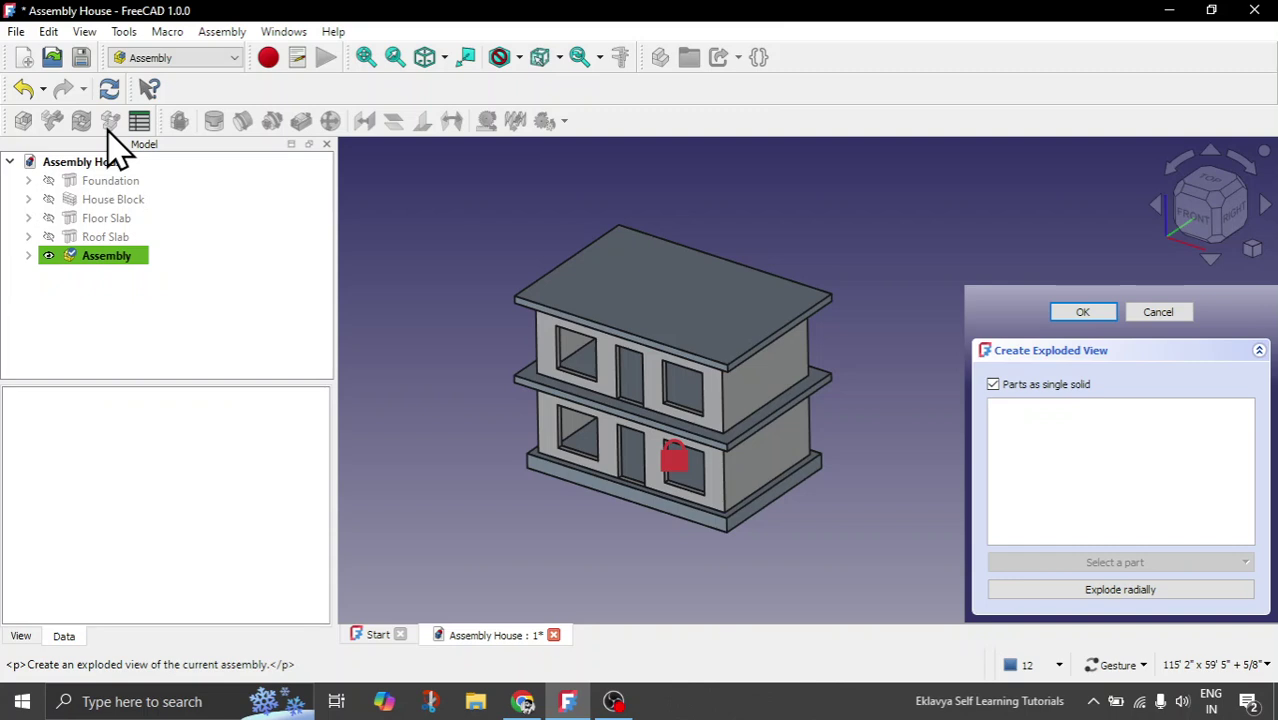
pyautogui.click(670, 328)
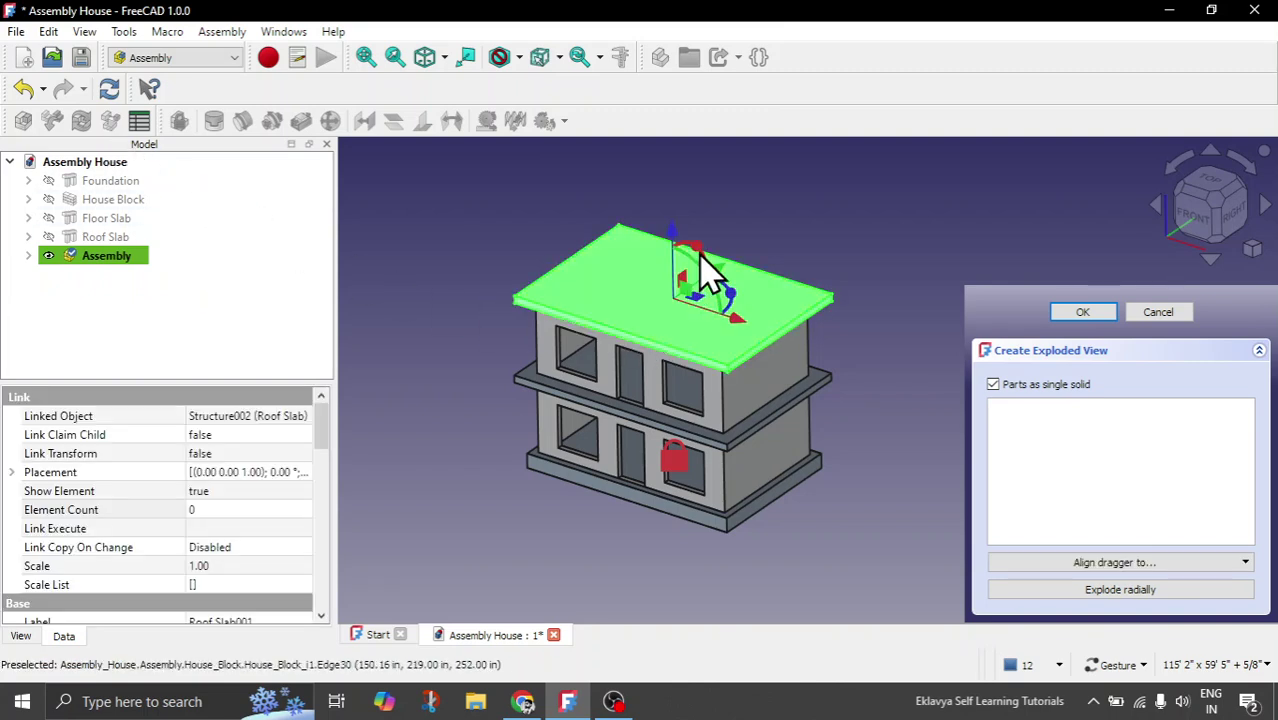
pyautogui.moveTo(681, 244); pyautogui.dragTo(673, 153)
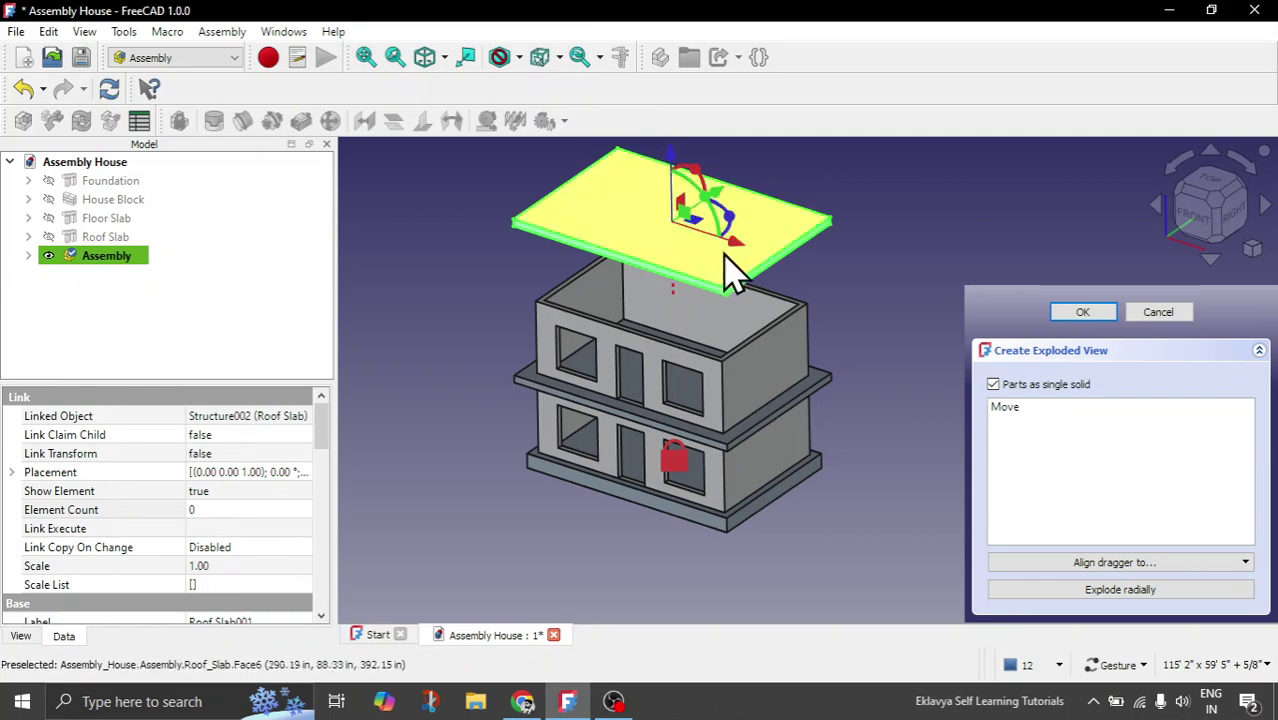
pyautogui.click(757, 400)
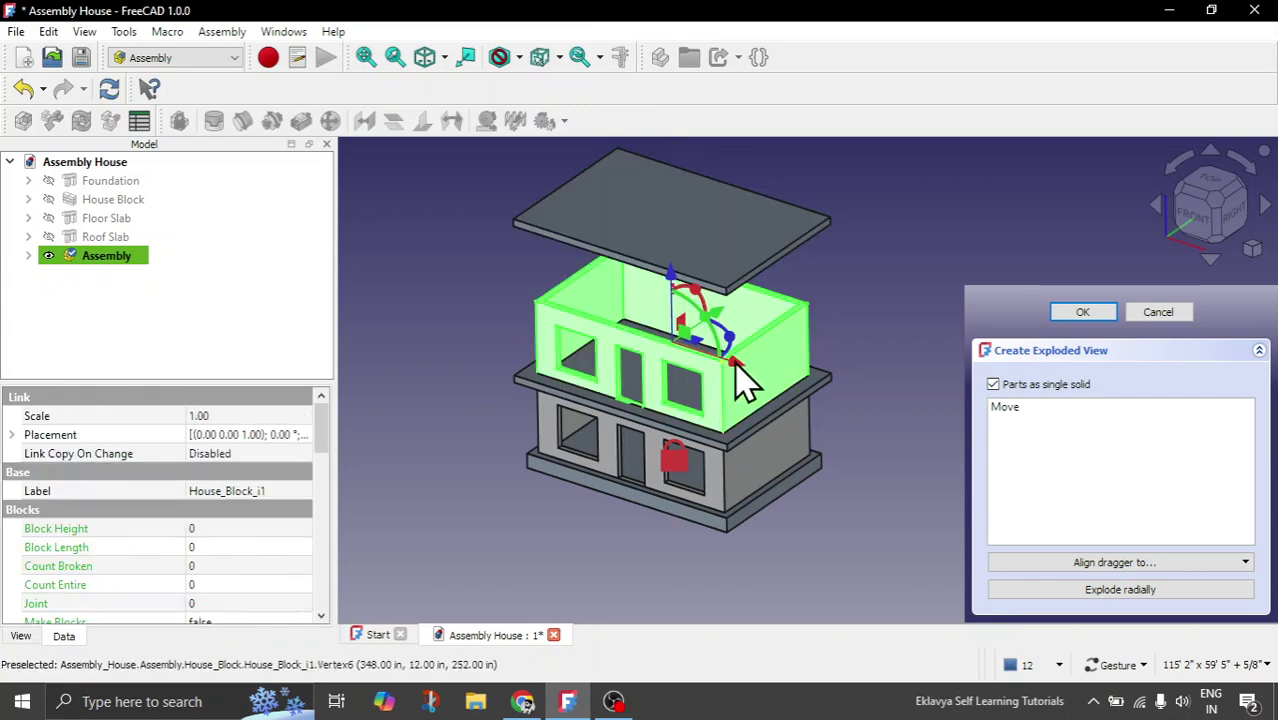
pyautogui.moveTo(733, 365); pyautogui.dragTo(490, 305)
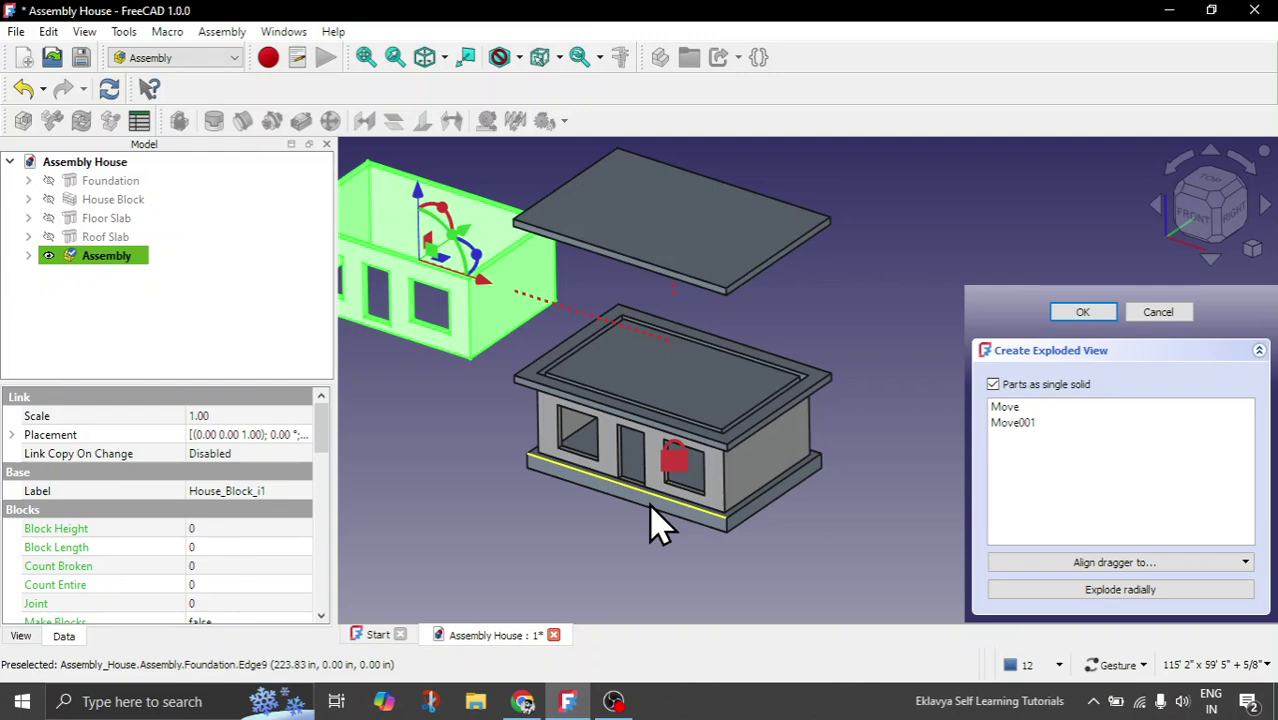
# Recompute the document and delete both existing moves from the exploded view, closing the report view that appears
pyautogui.click(109, 88)
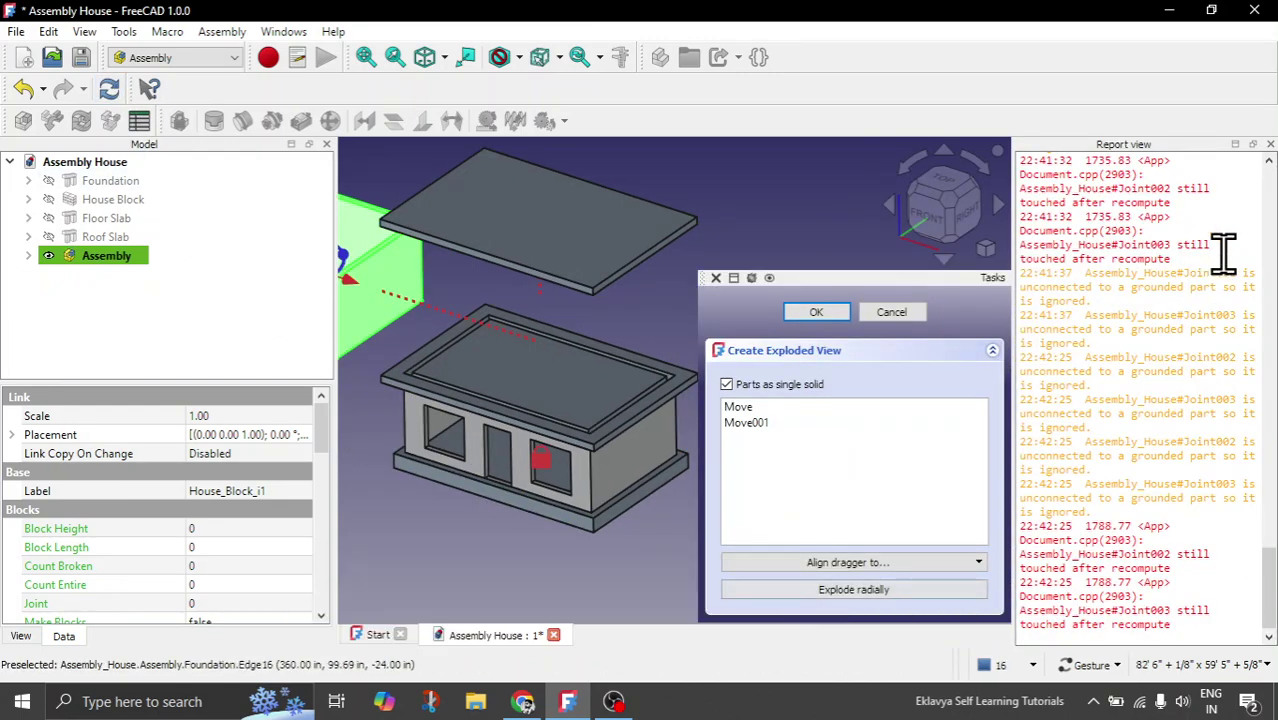
pyautogui.click(1270, 144)
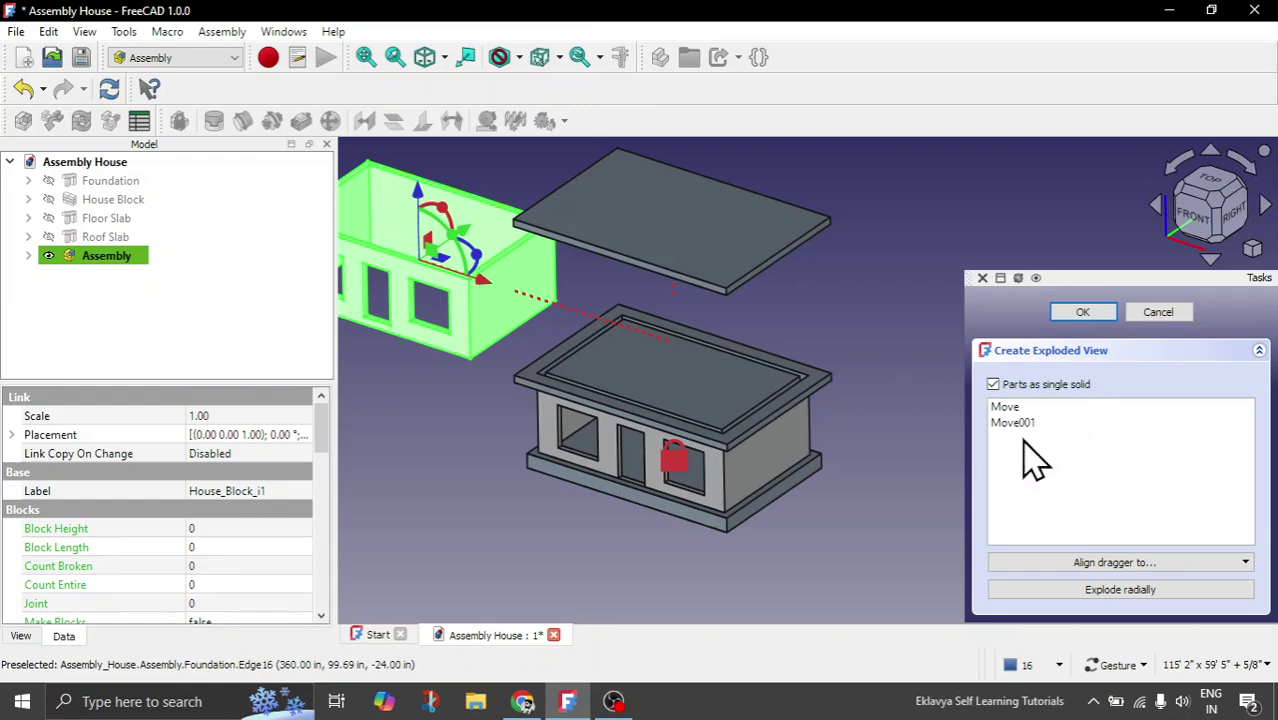
pyautogui.click(1015, 423)
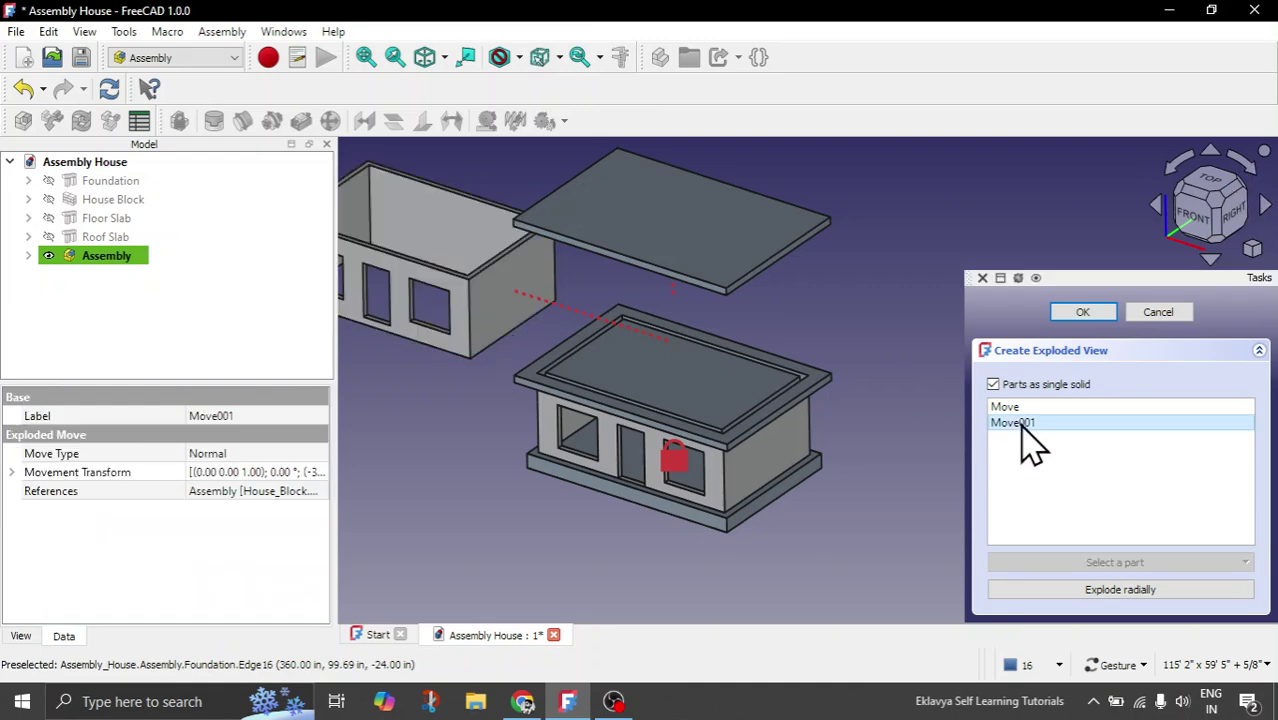
pyautogui.press('Delete')
pyautogui.click(1022, 408)
pyautogui.press('Delete')
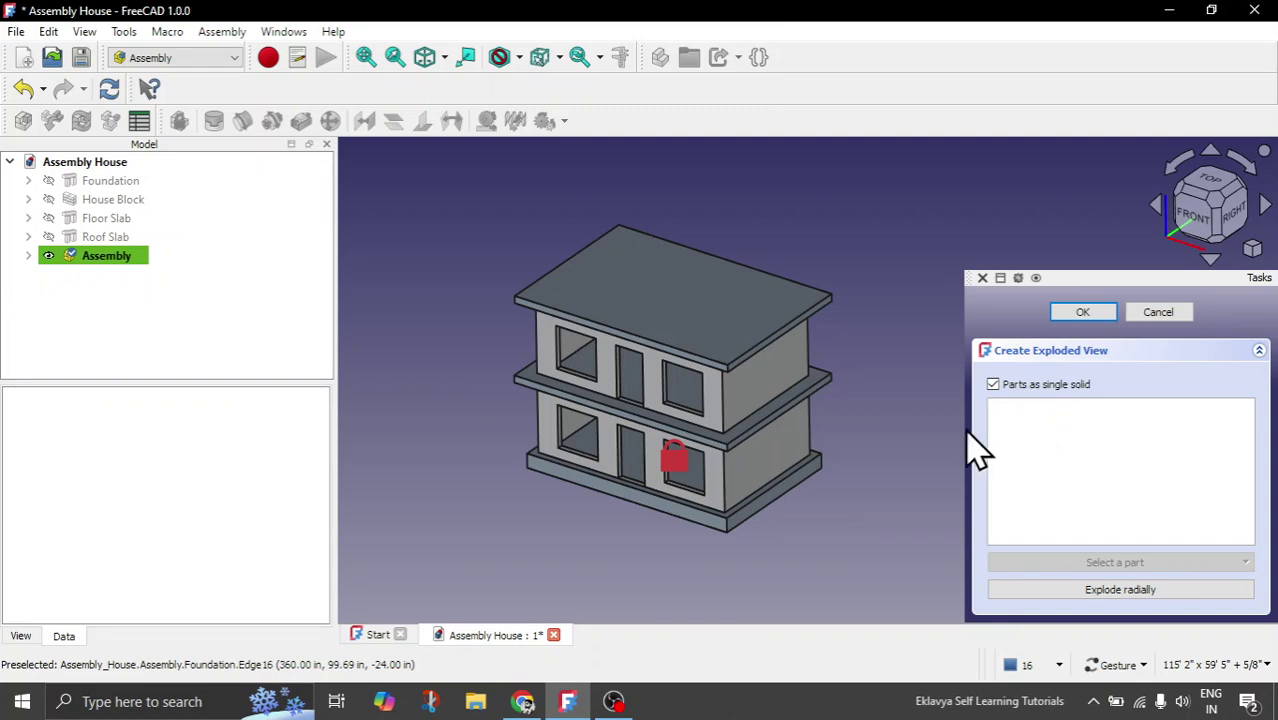
# Explode all parts radially, spread them apart vertically by moving them upward along Z, and accept the exploded view
pyautogui.click(1125, 592)
pyautogui.scroll(-1, 856, 608)
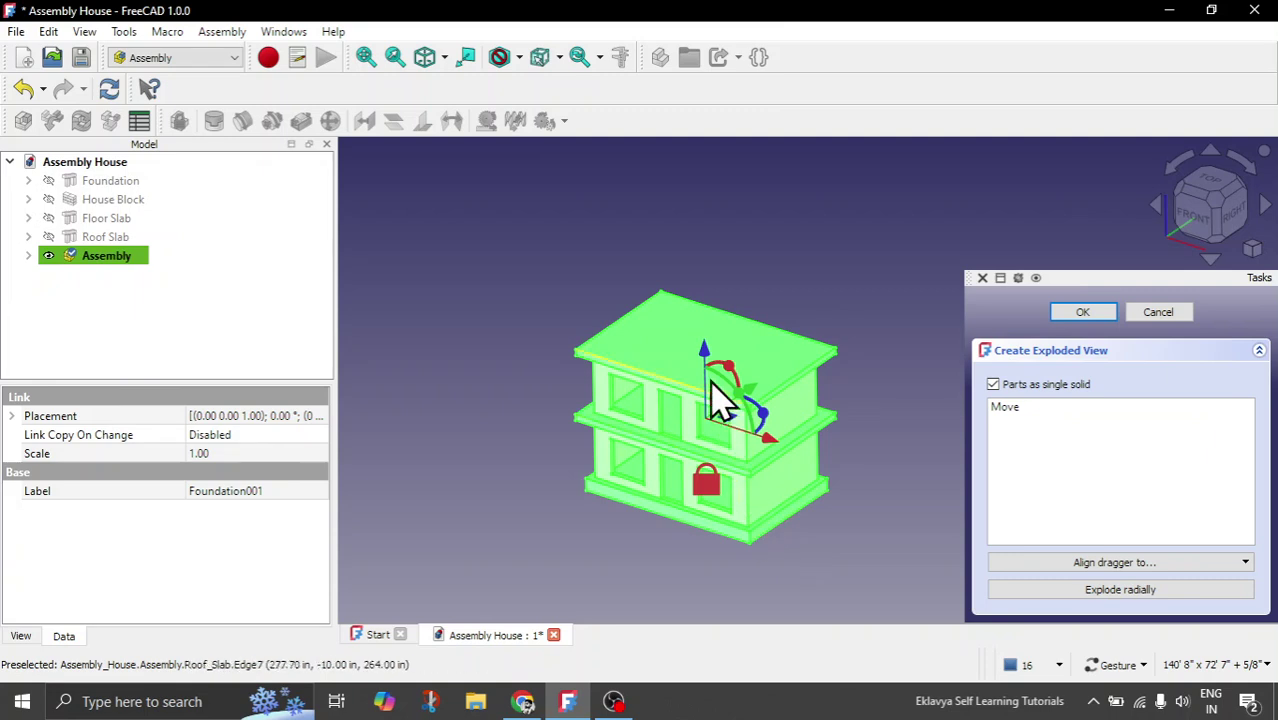
pyautogui.moveTo(716, 379); pyautogui.dragTo(706, 246)
pyautogui.click(1096, 314)
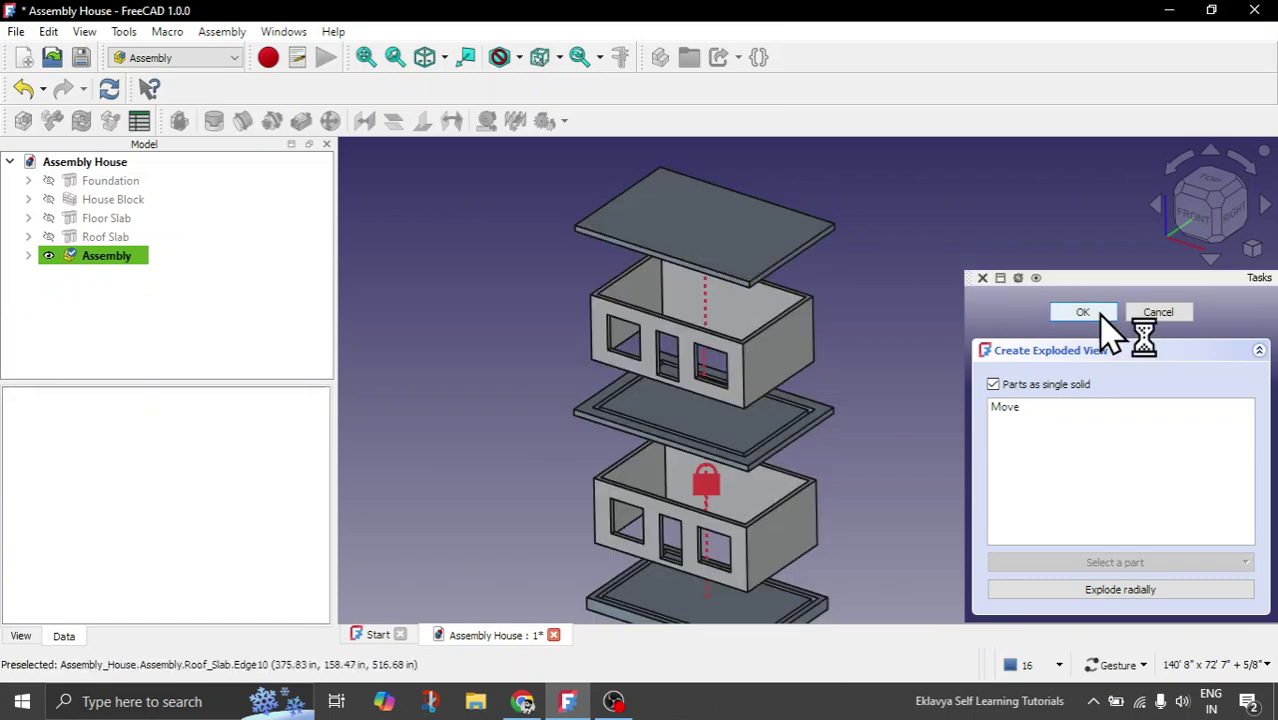
pyautogui.scroll(-1, 648, 391)
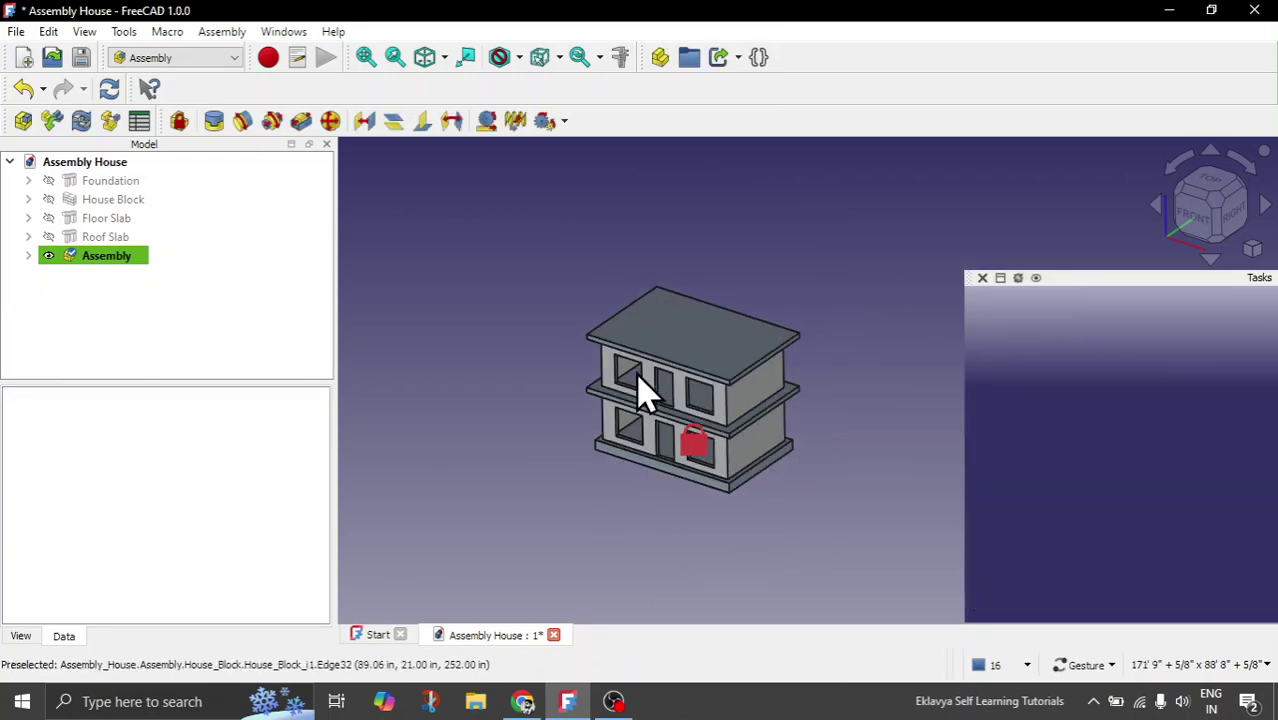
pyautogui.scroll(2, 597, 475)
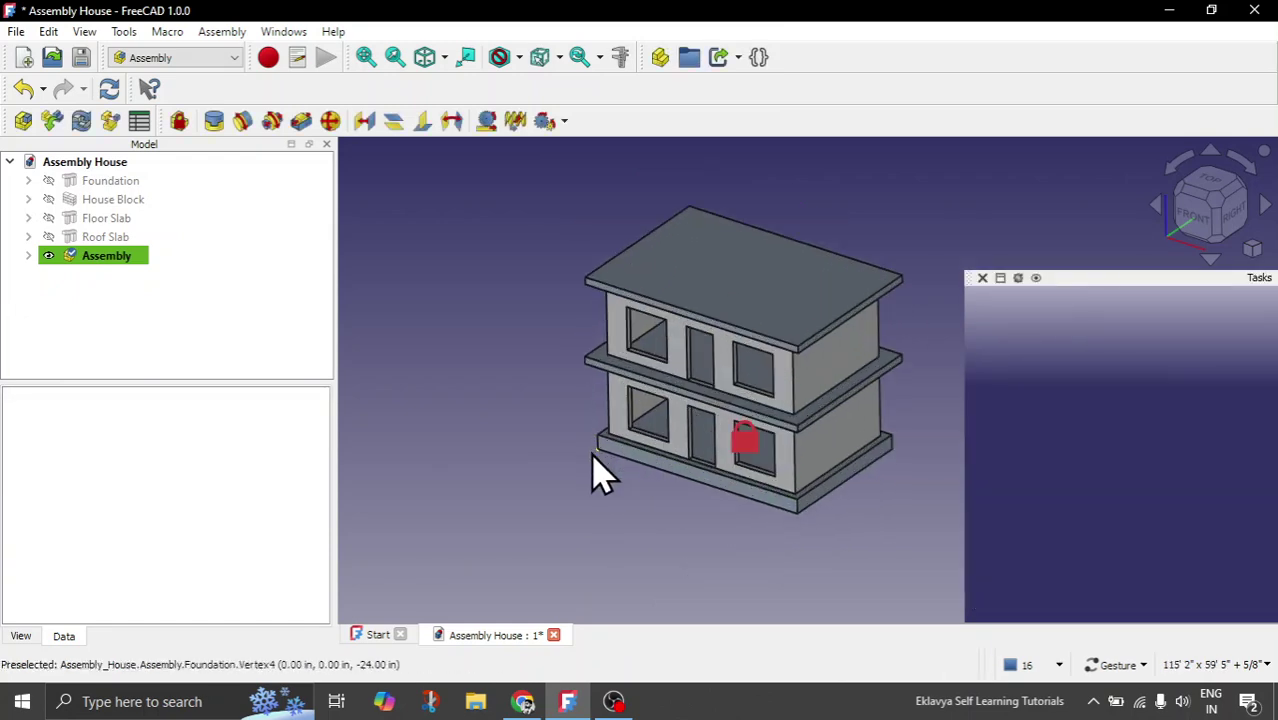
# Reopen the saved Exploded_View from the assembly's Exploded_Views group for editing
pyautogui.click(29, 256)
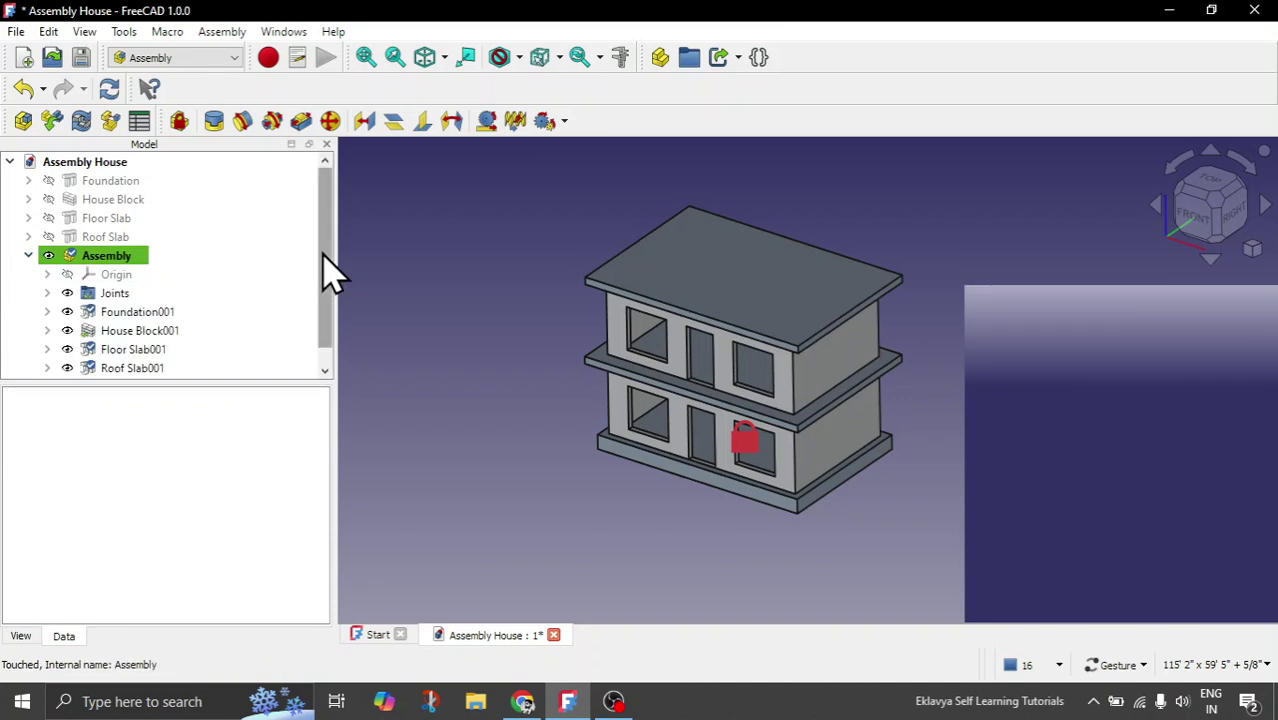
pyautogui.moveTo(325, 271); pyautogui.dragTo(335, 320)
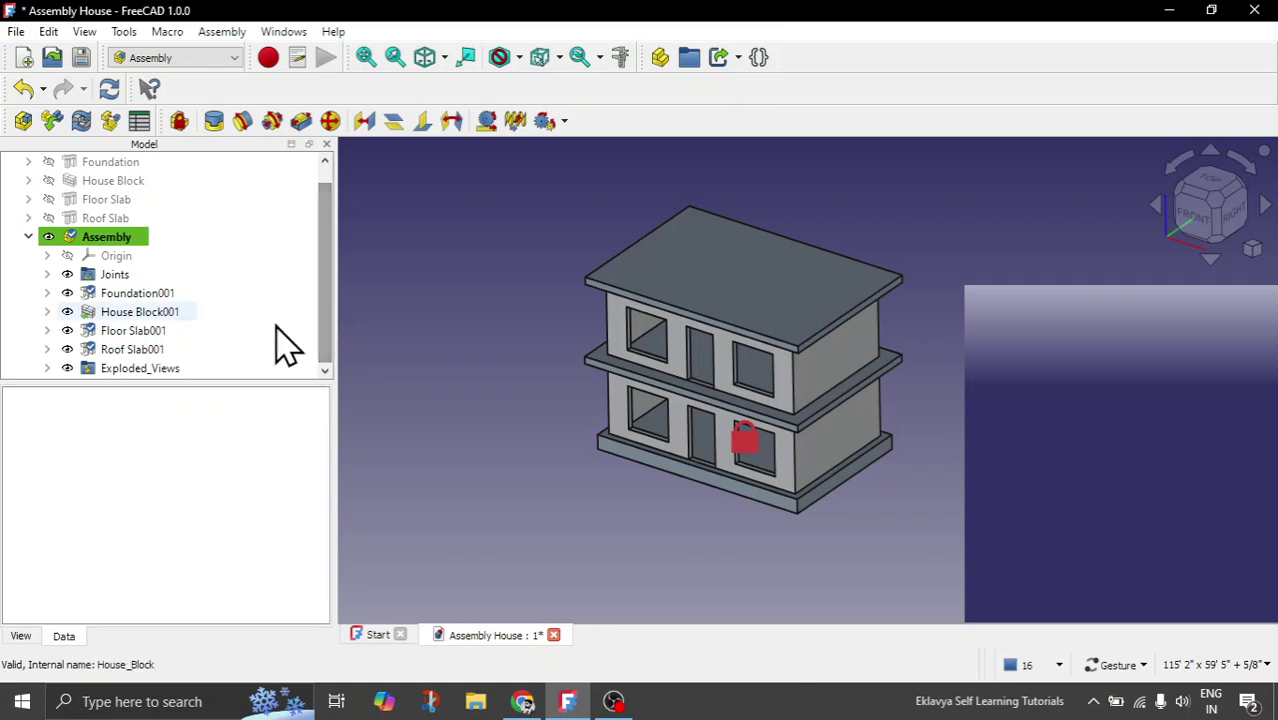
pyautogui.click(170, 368)
pyautogui.click(47, 368)
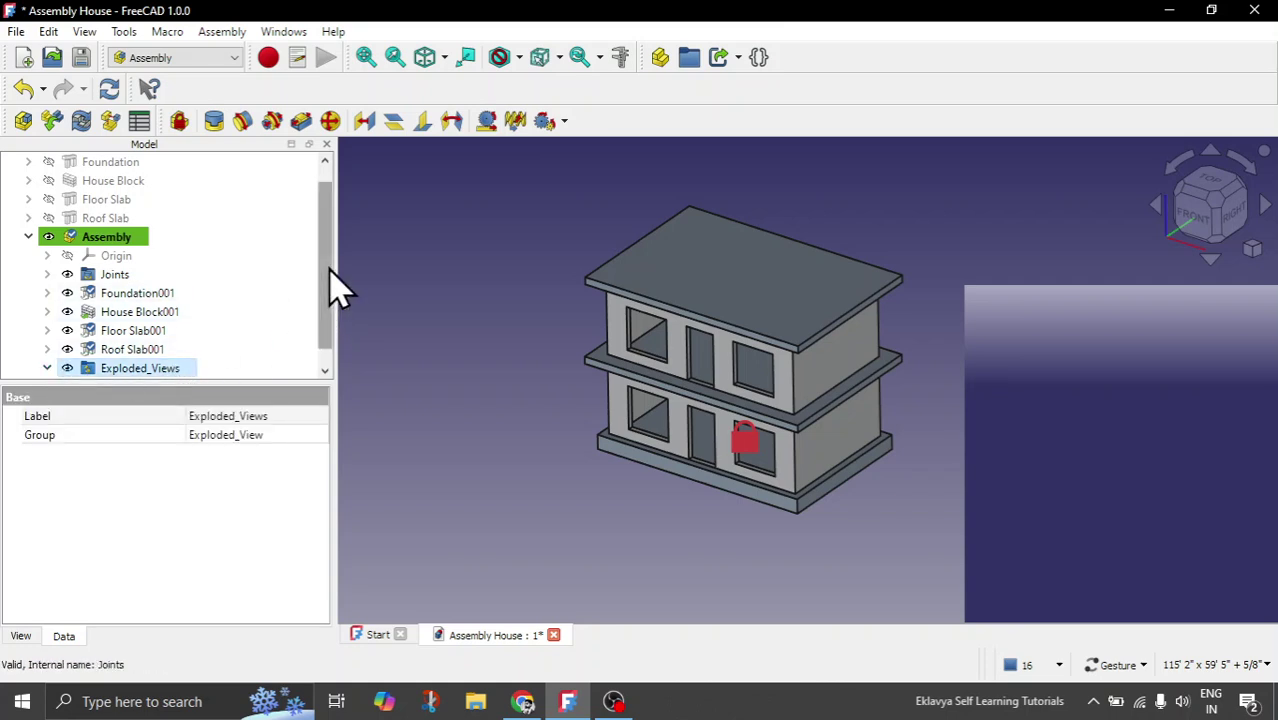
pyautogui.moveTo(334, 285); pyautogui.dragTo(330, 325)
pyautogui.click(176, 370)
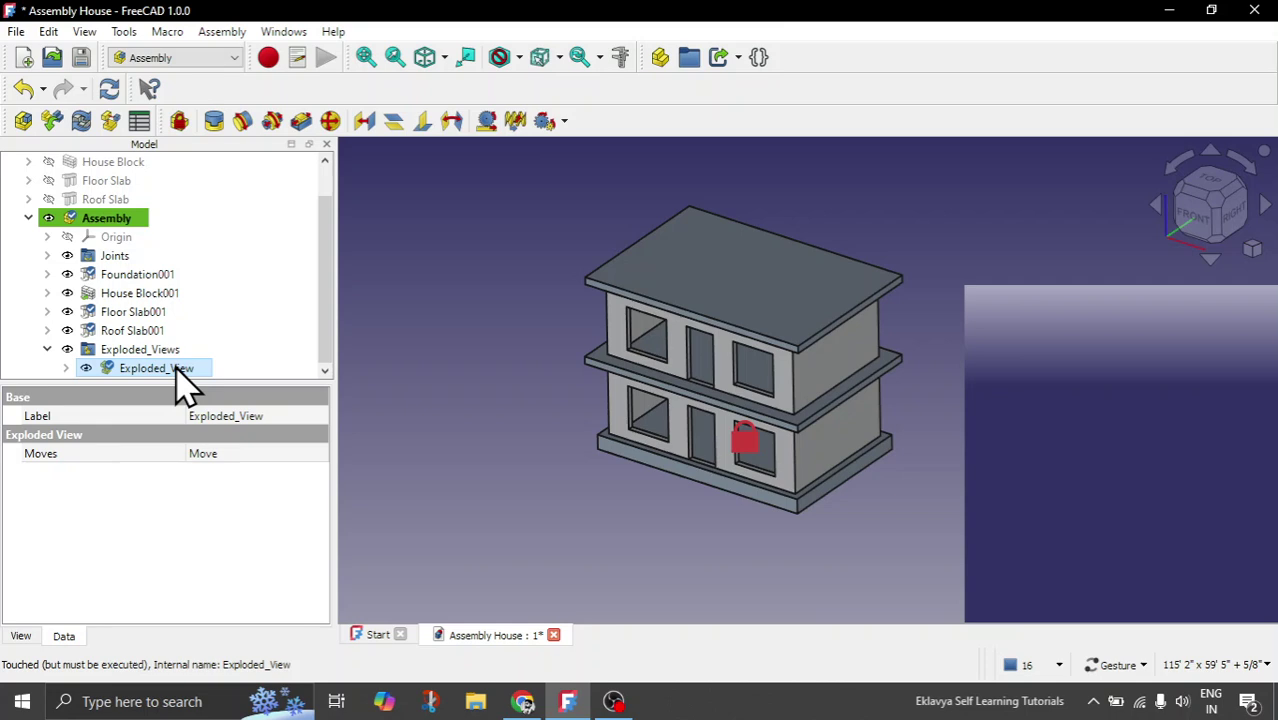
pyautogui.doubleClick(176, 370)
pyautogui.scroll(-3, 662, 434)
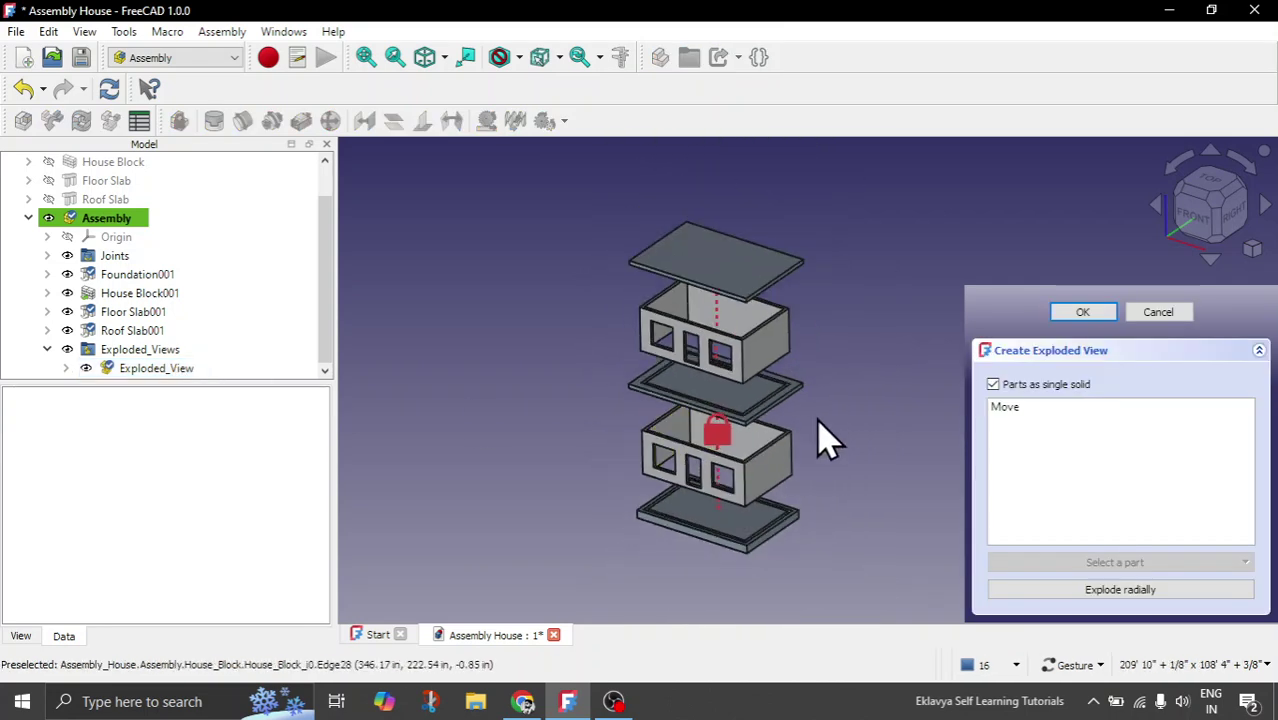
# Examine the exploded house's slabs, house blocks and foundation from the front and several angled views
pyautogui.moveTo(825, 440); pyautogui.dragTo(856, 340)
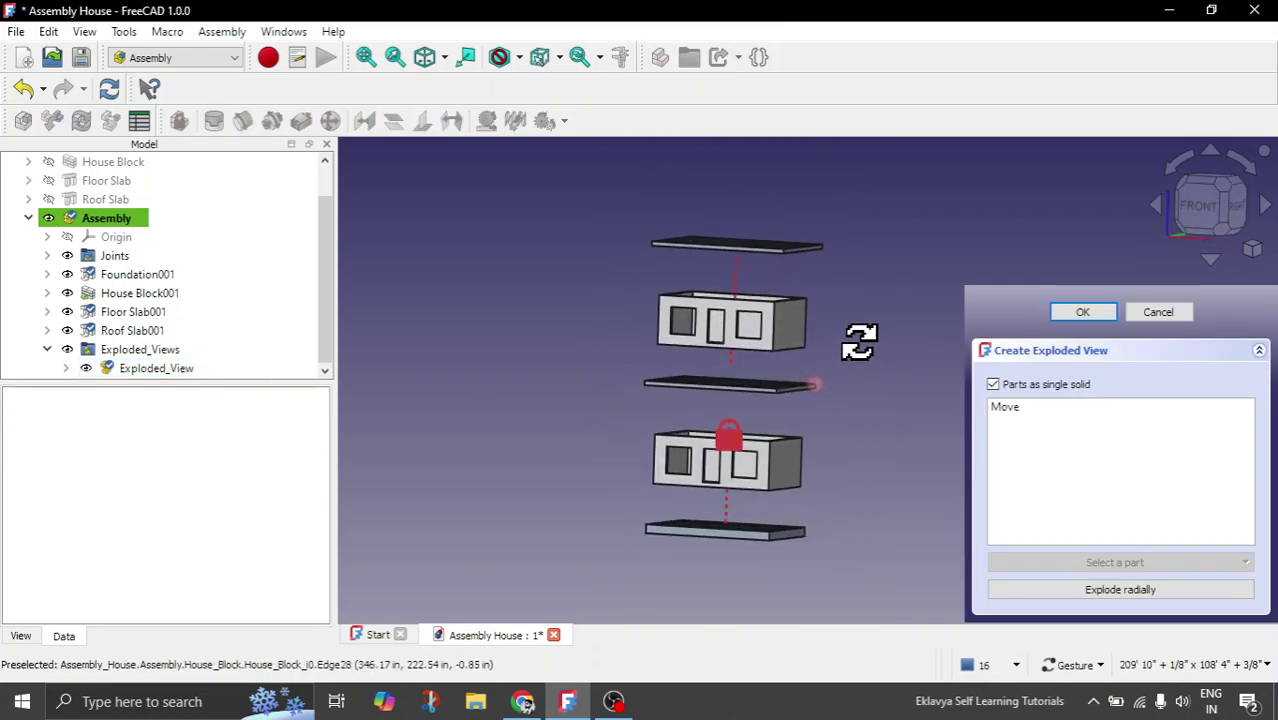
pyautogui.click(1200, 206)
pyautogui.scroll(1, 776, 405)
pyautogui.scroll(-1, 655, 405)
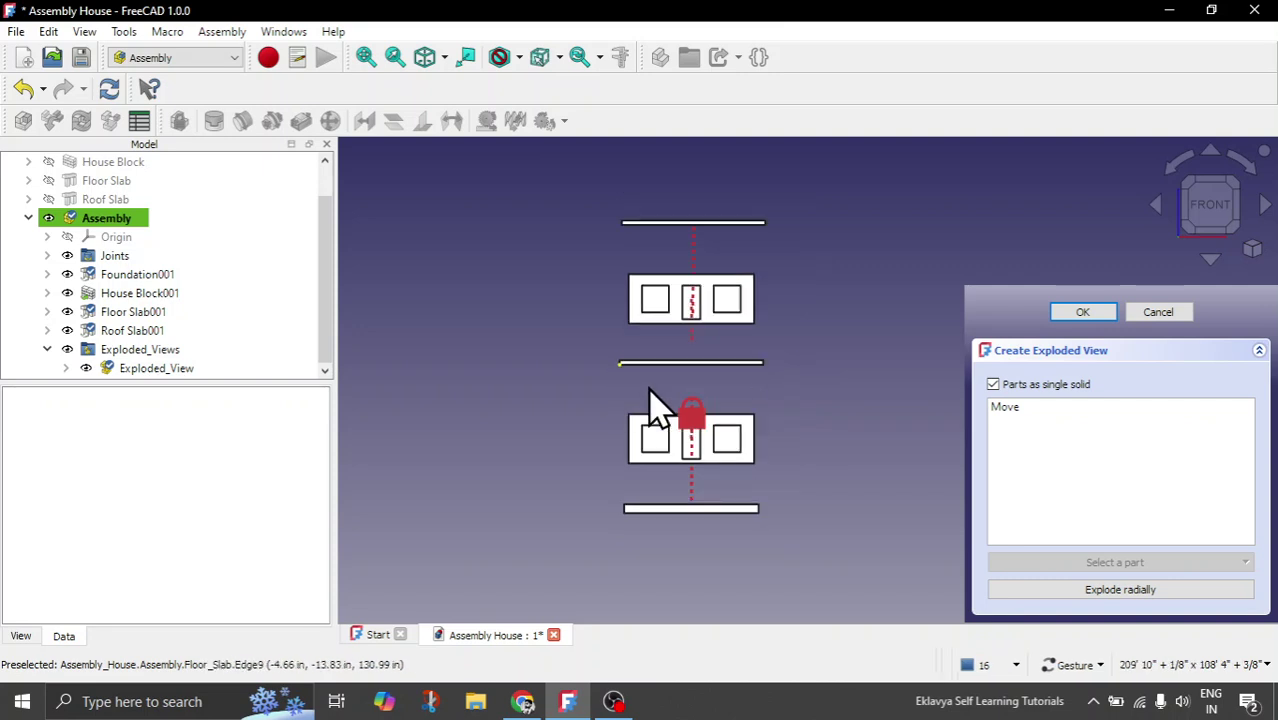
pyautogui.moveTo(856, 432); pyautogui.dragTo(756, 399)
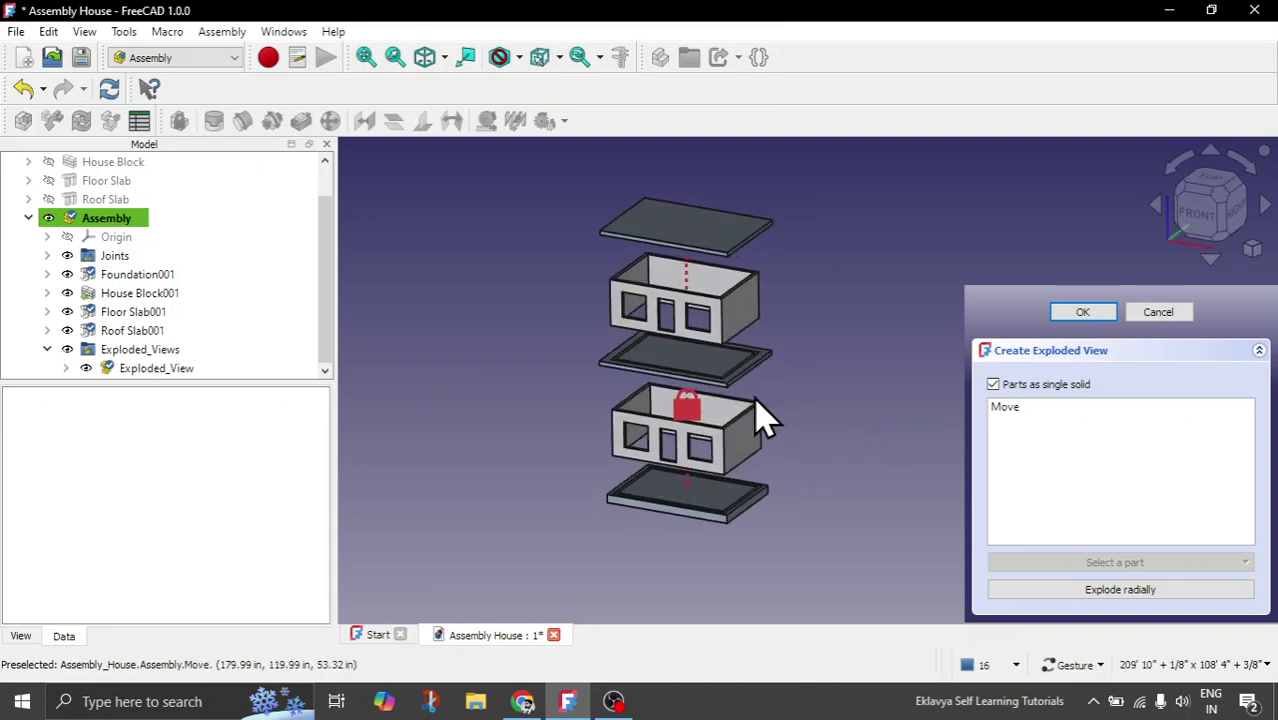
pyautogui.scroll(3, 676, 419)
pyautogui.scroll(-2, 648, 437)
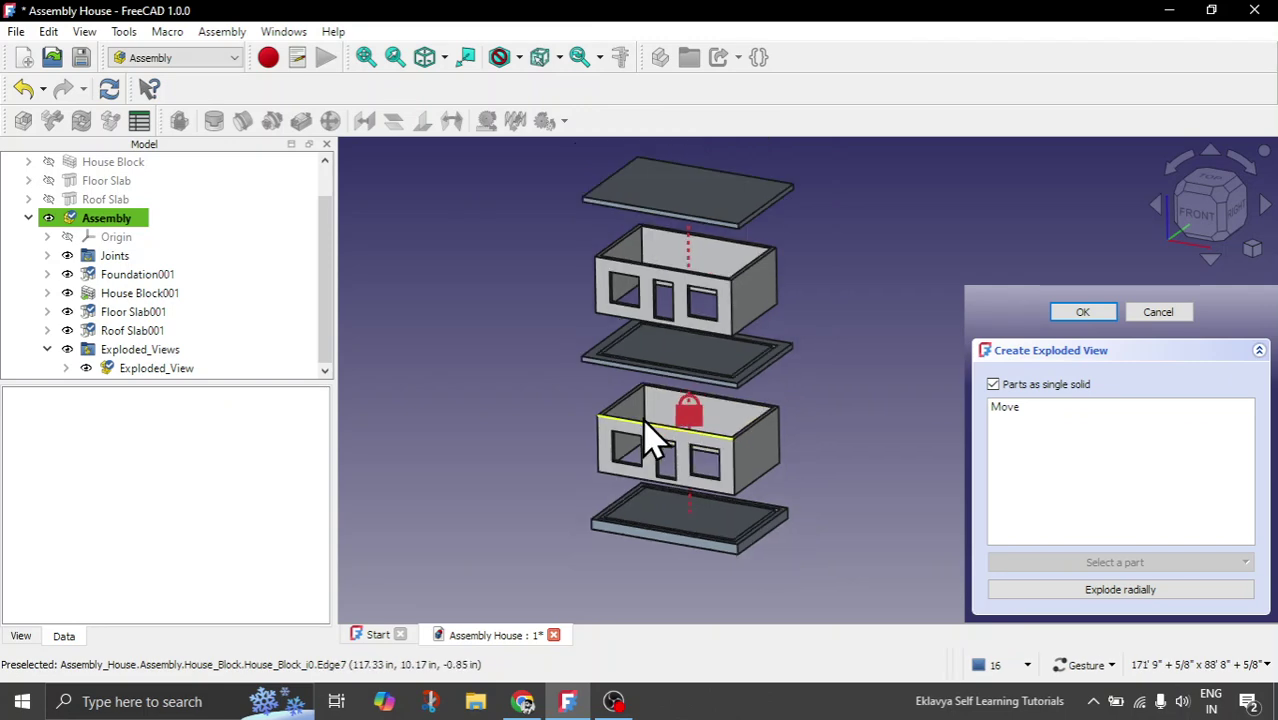
pyautogui.moveTo(830, 448); pyautogui.dragTo(796, 419)
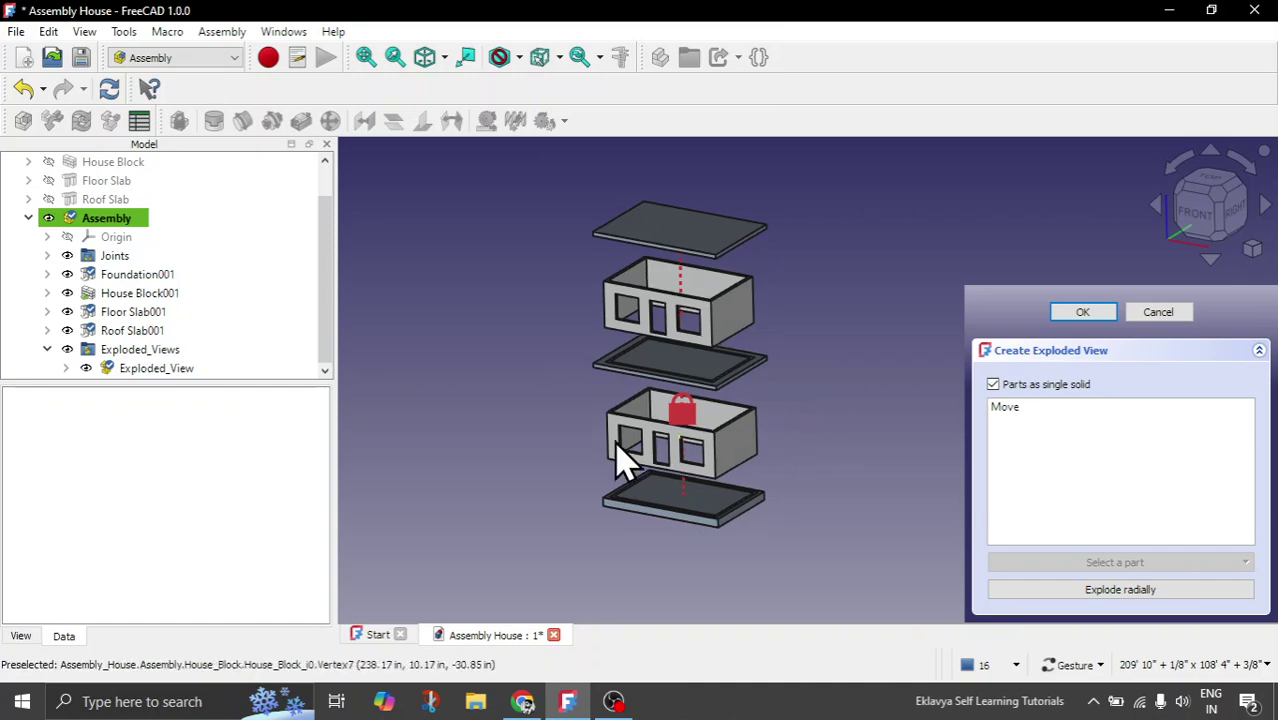
pyautogui.scroll(4, 593, 414)
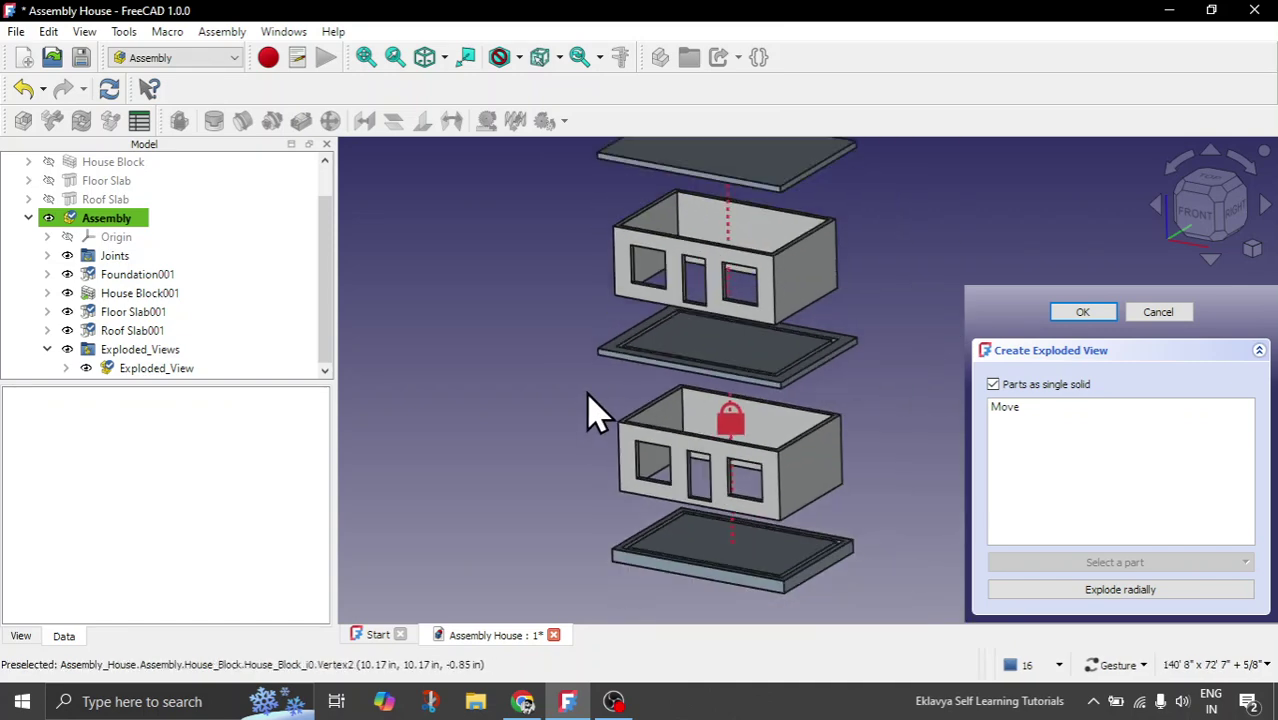
pyautogui.scroll(3, 518, 558)
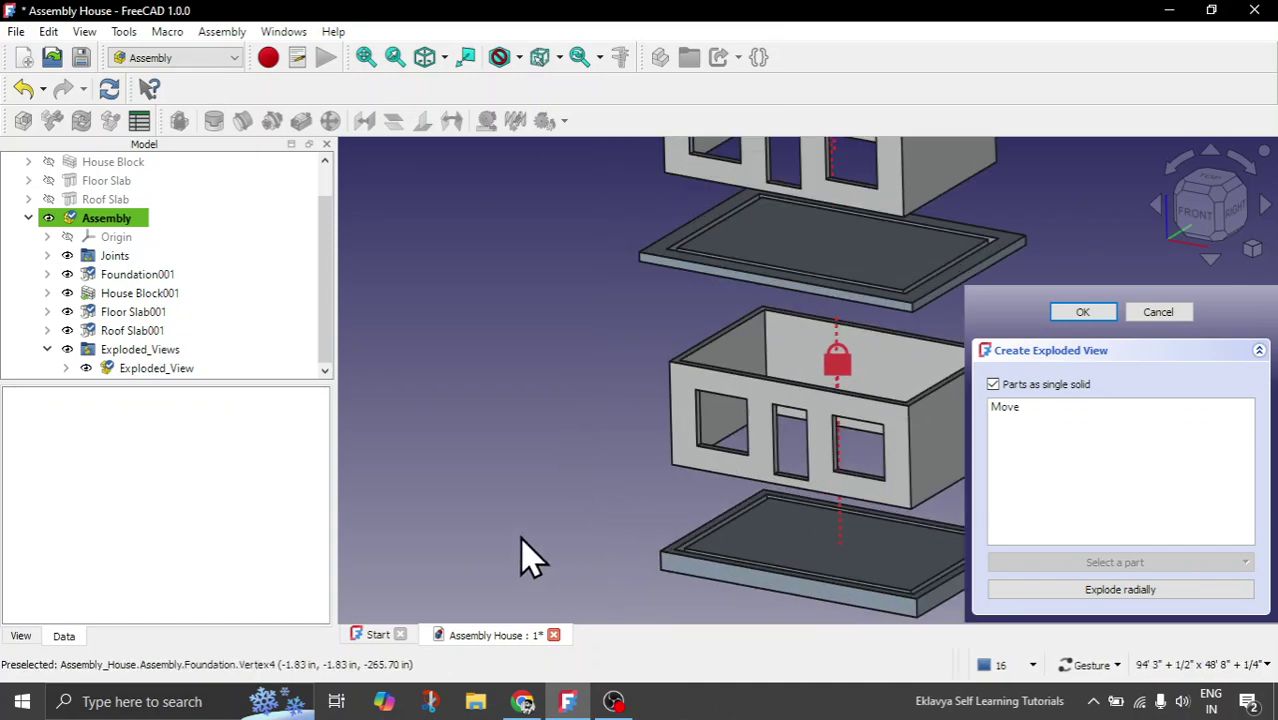
pyautogui.scroll(-4, 540, 535)
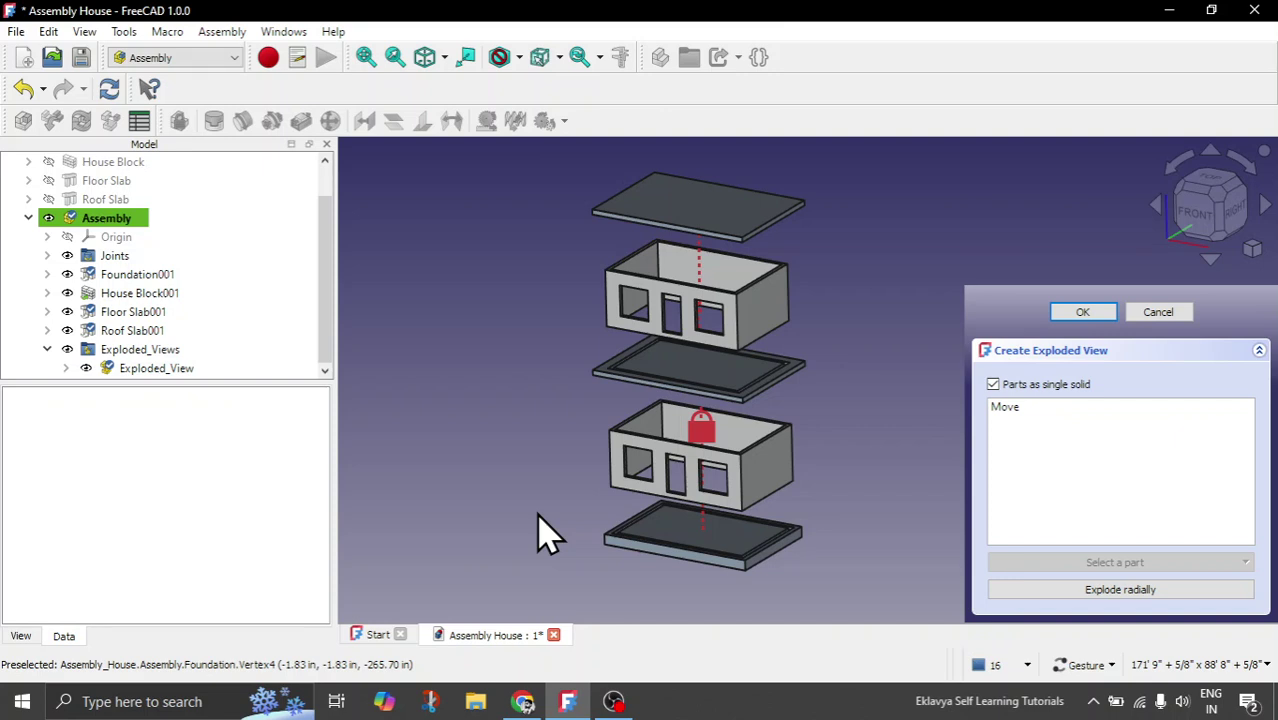
# Try the Hidden line display style on the exploded house and switch to No shading
pyautogui.click(520, 57)
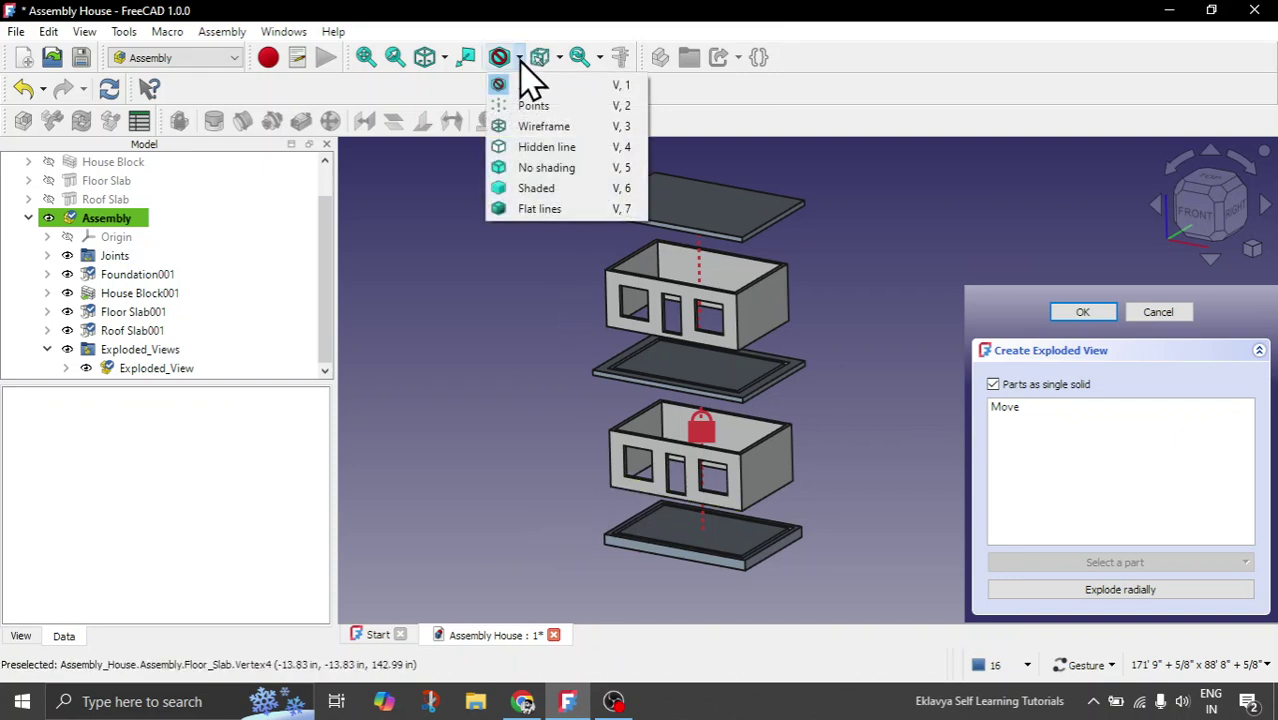
pyautogui.click(540, 147)
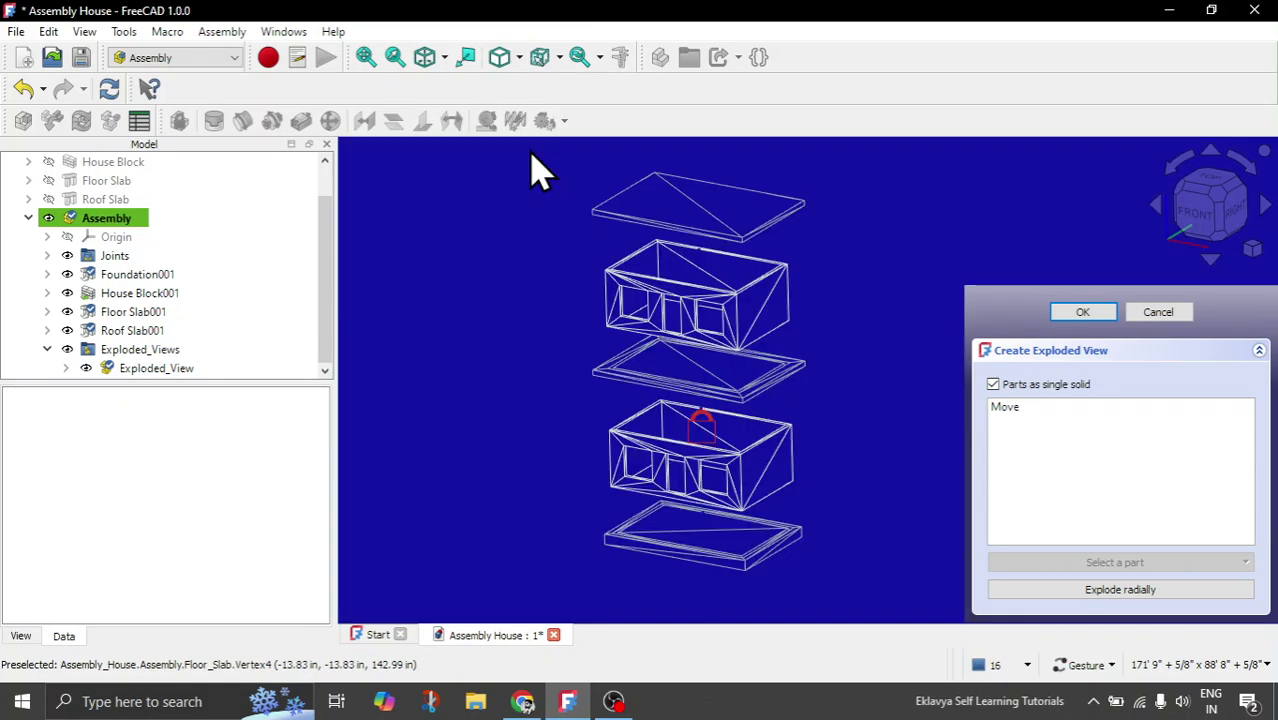
pyautogui.click(520, 57)
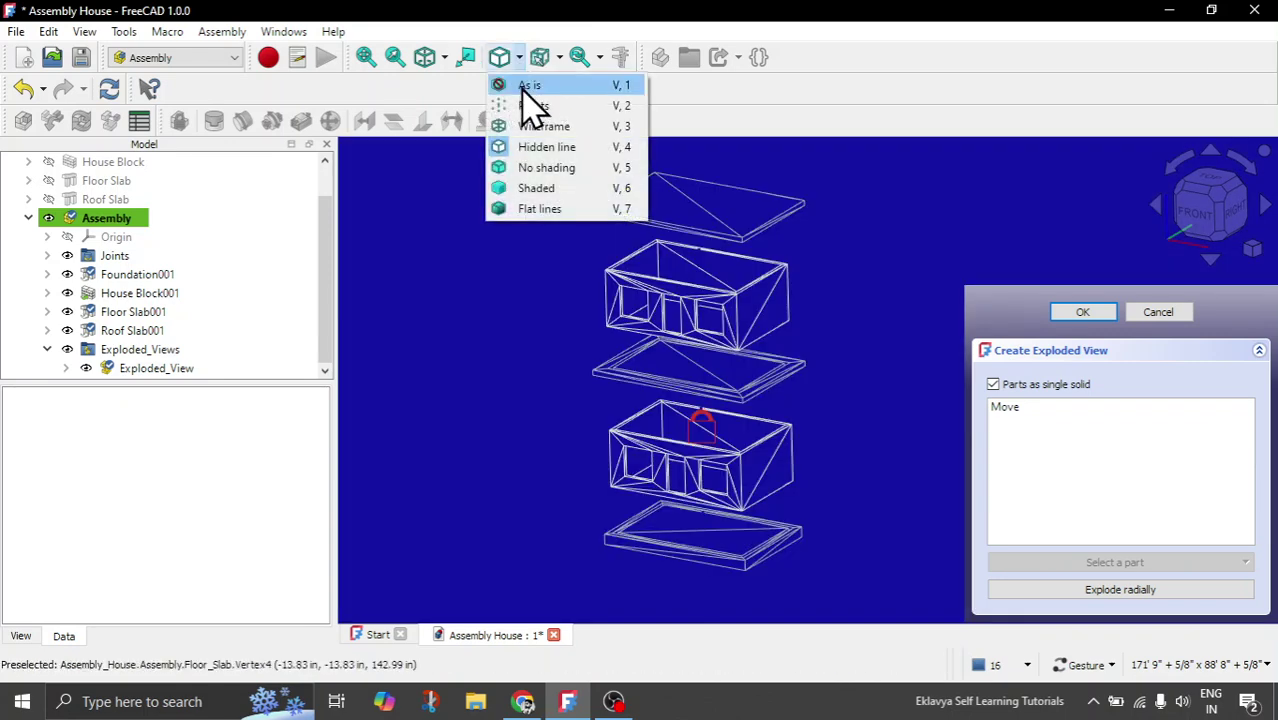
pyautogui.click(535, 187)
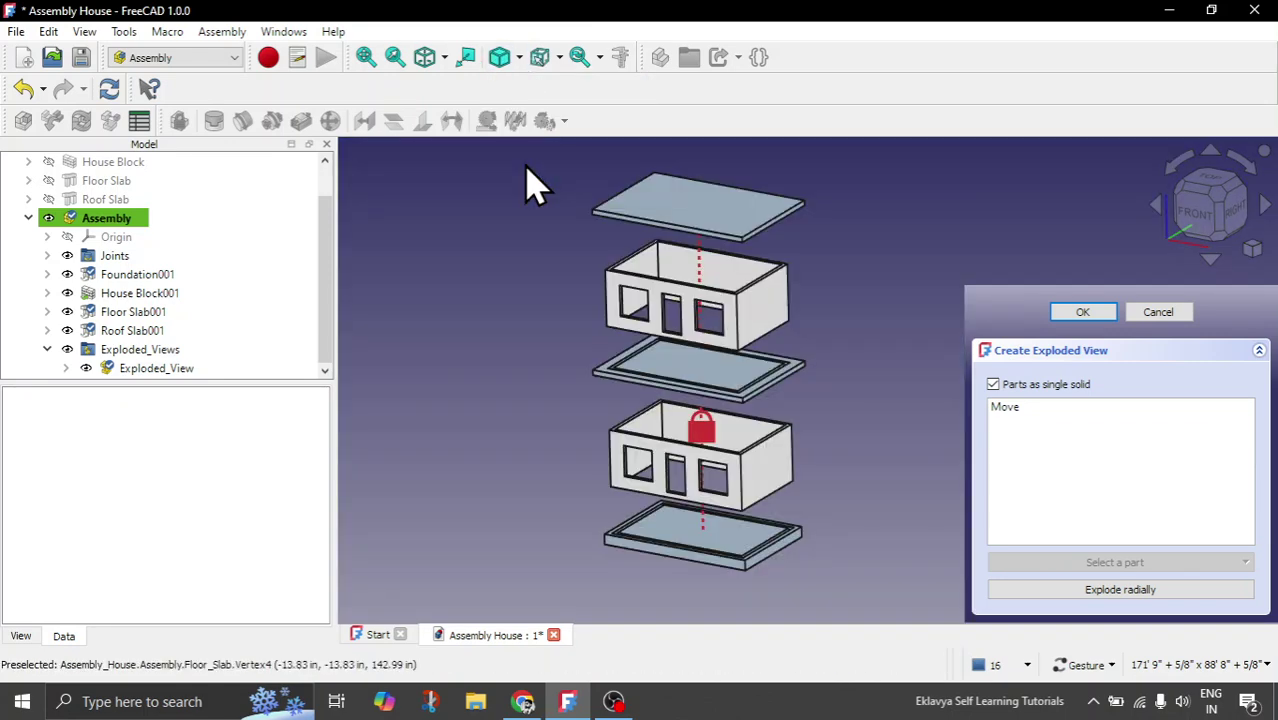